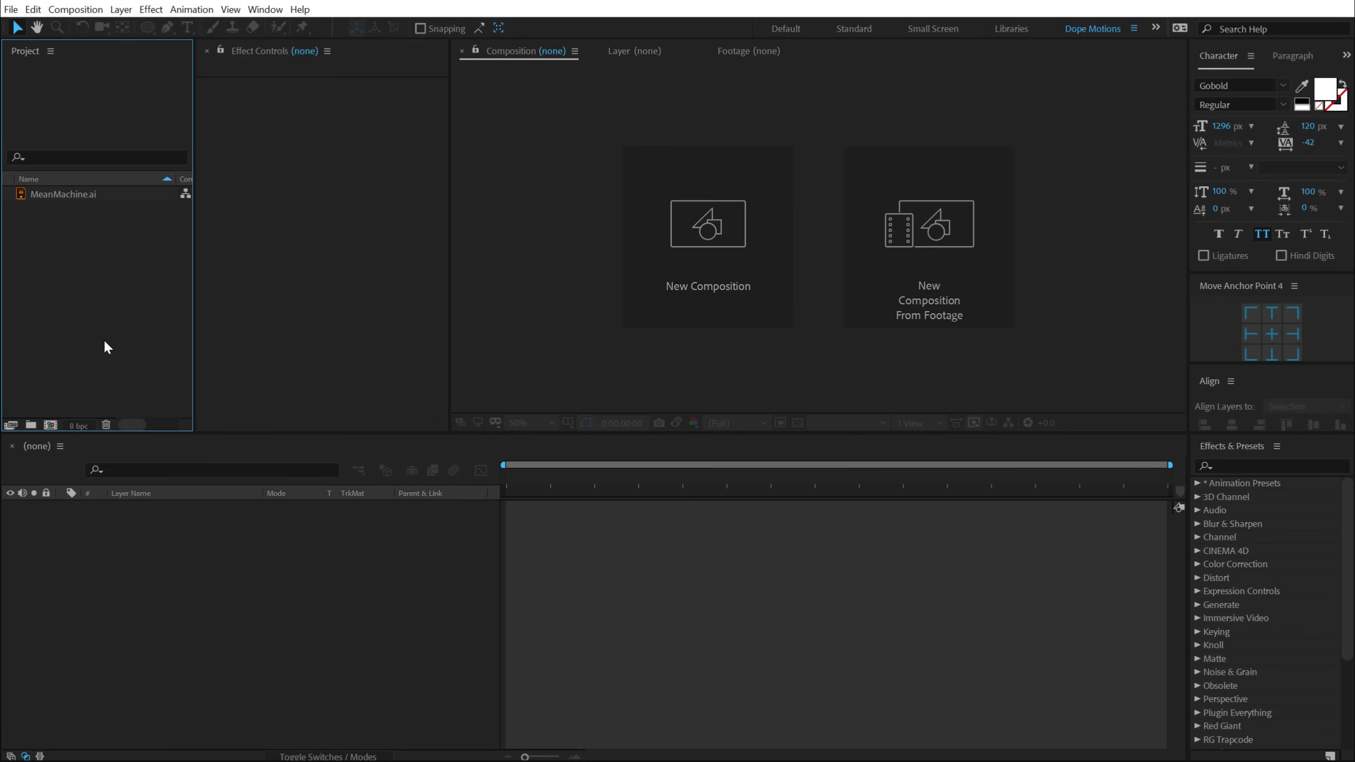
Create a new composition named Main
{"action": "left_click", "coordinate": [51, 426]}
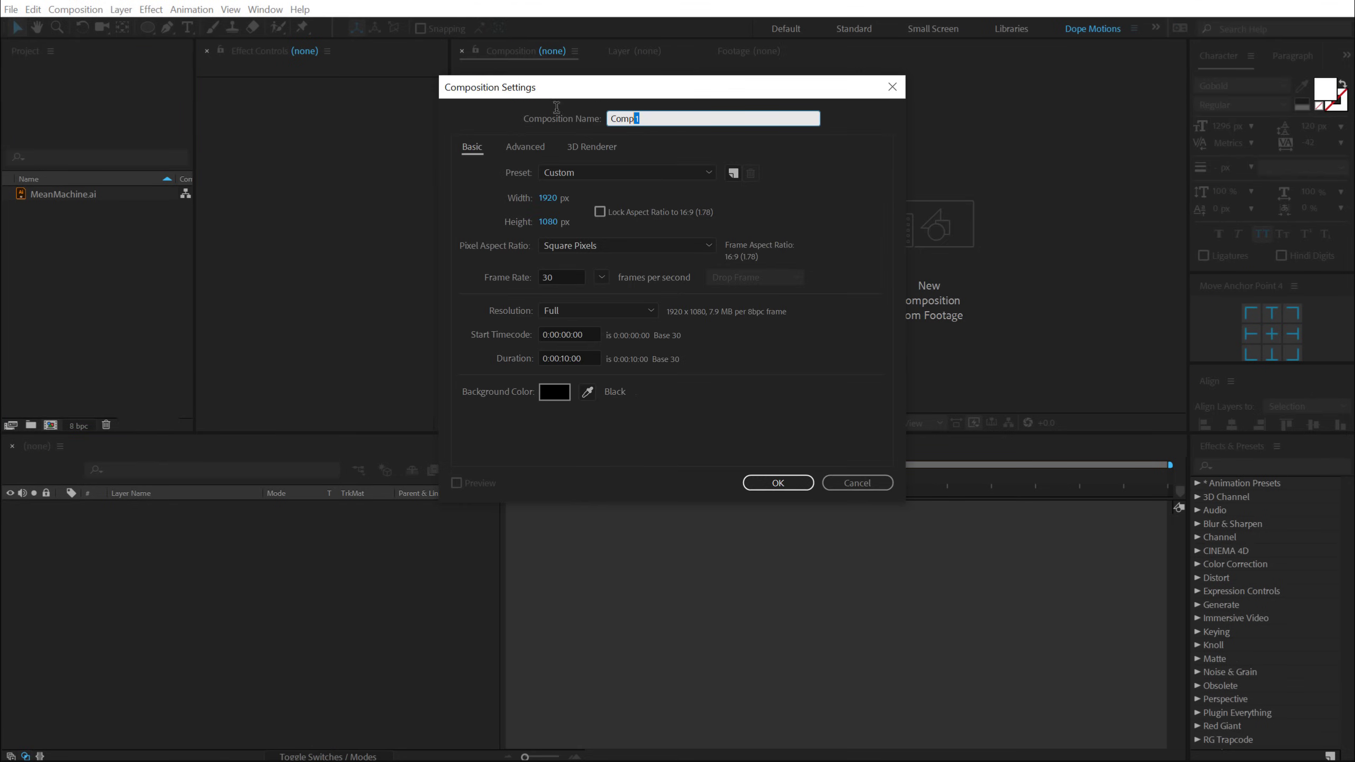
{"action": "type", "text": "Main"}
{"action": "left_click", "coordinate": [799, 484]}
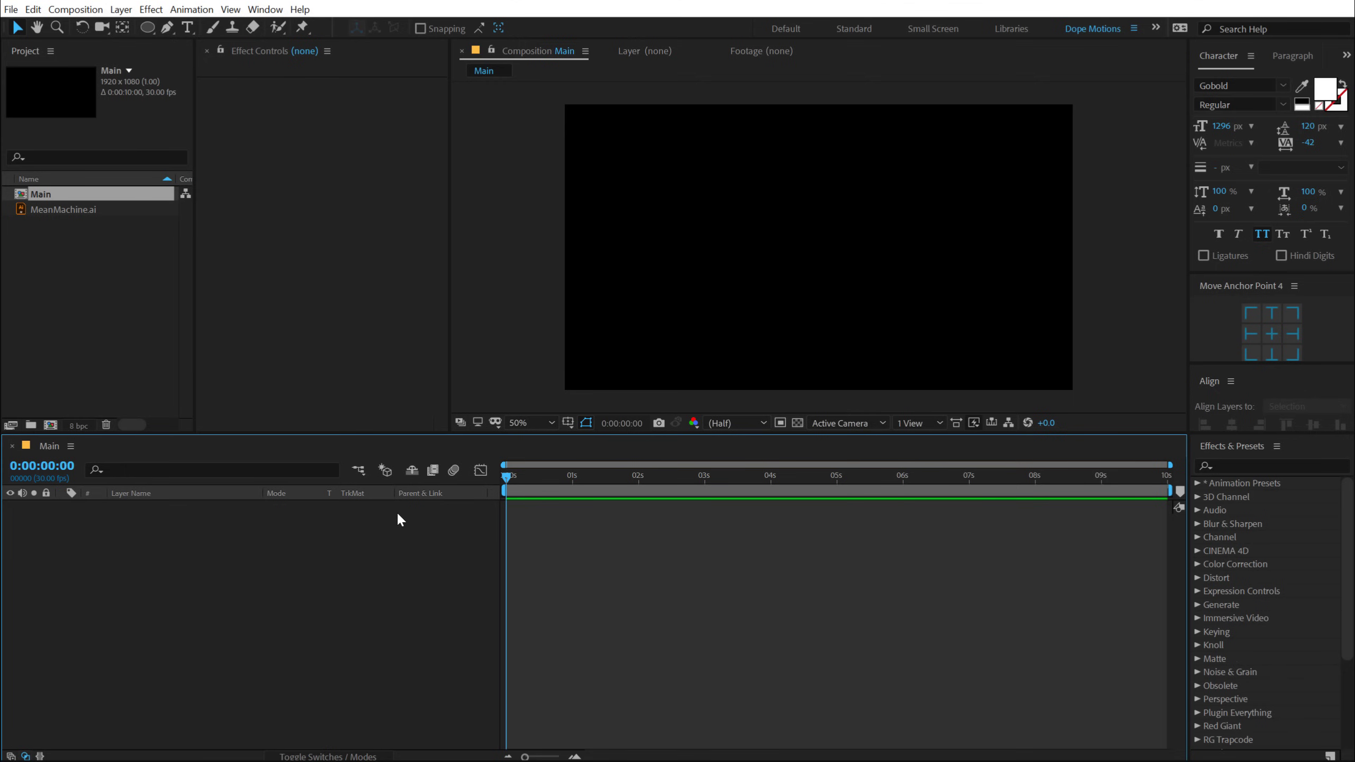
Add a black solid layer named BG to Main
{"action": "key", "text": "ctrl+y"}
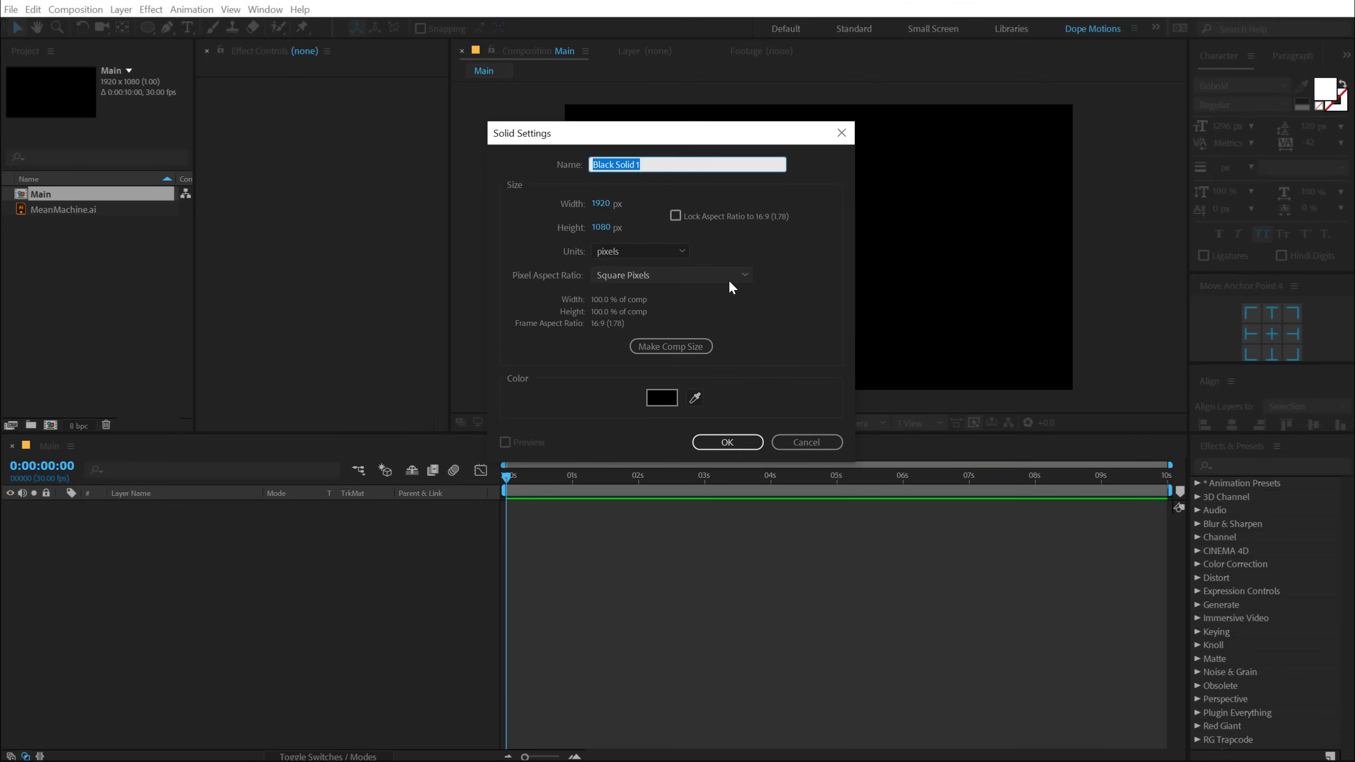
{"action": "type", "text": "BG"}
{"action": "left_click", "coordinate": [715, 441]}
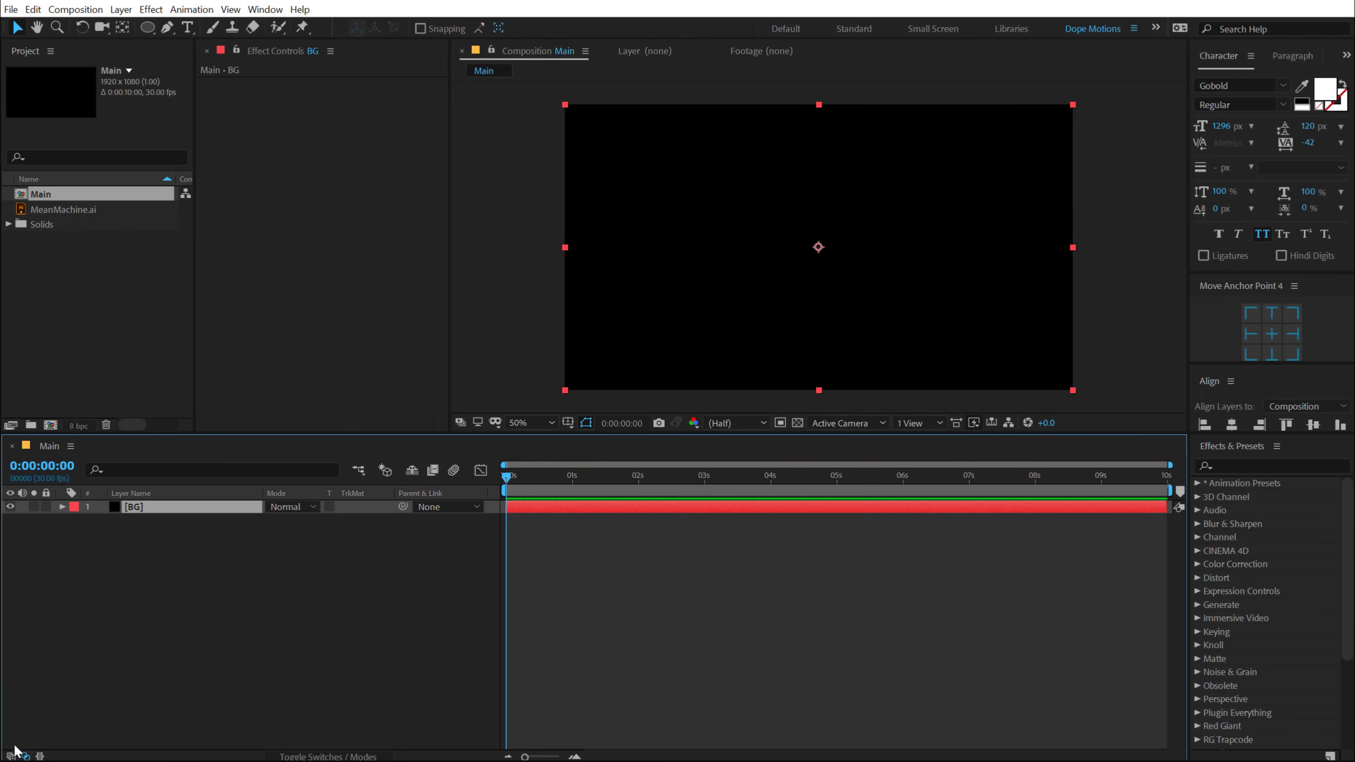
Copy the F1F3F6 colour code from the notes
{"action": "key", "text": "alt+Tab"}
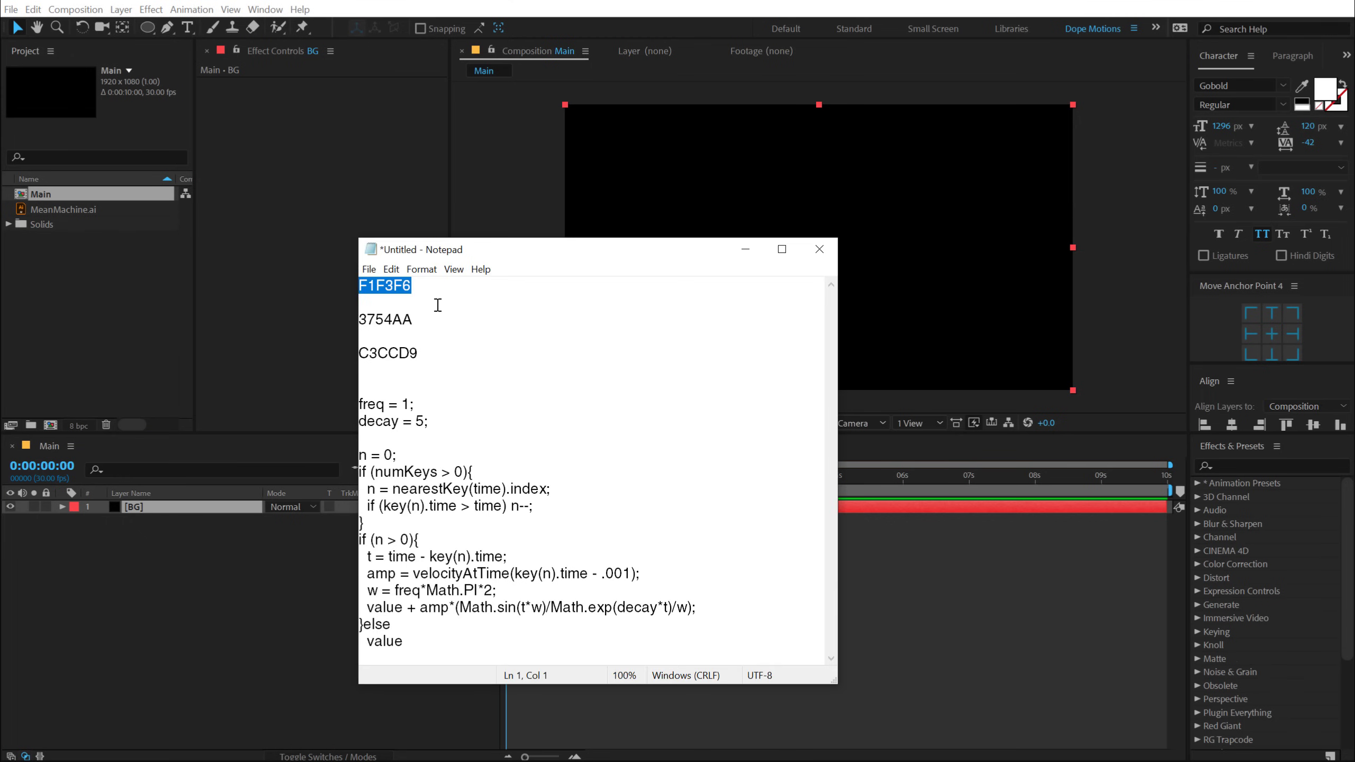
{"action": "left_click", "coordinate": [432, 303]}
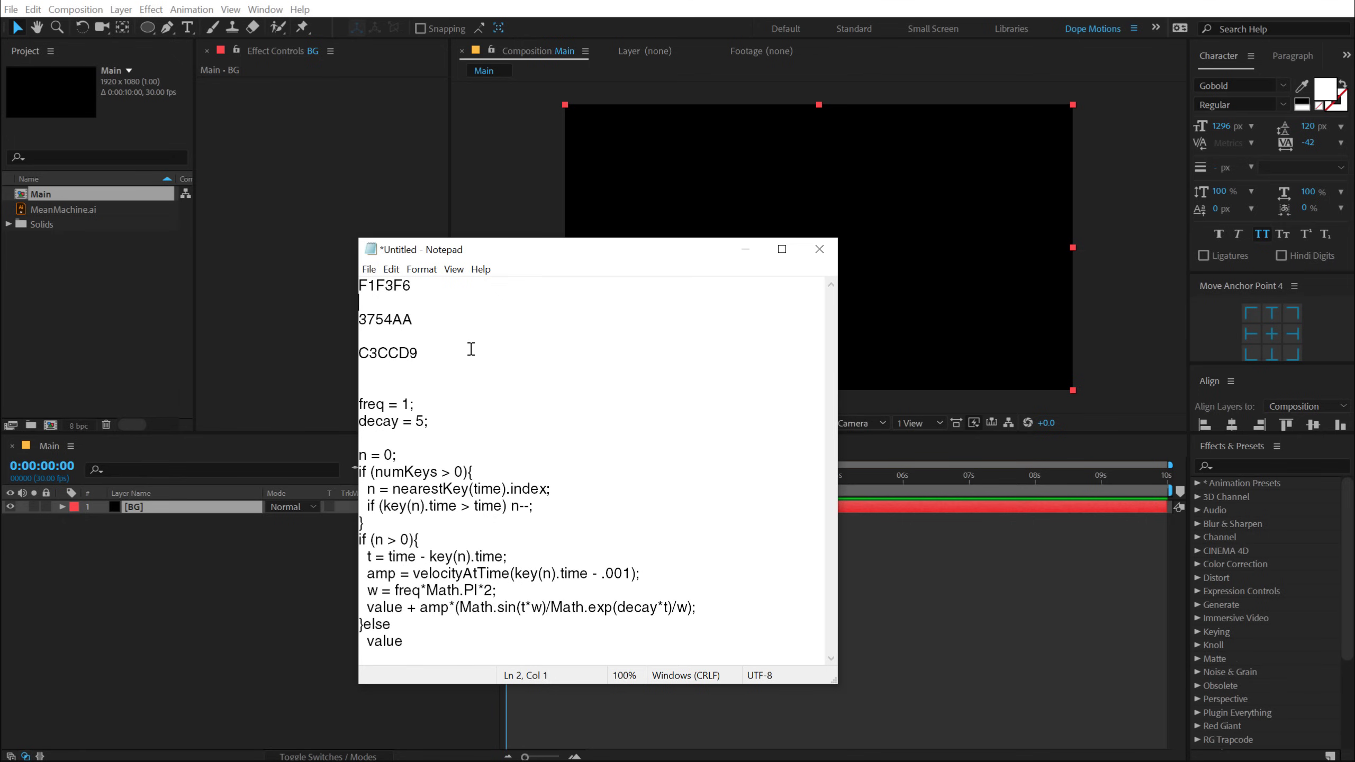
{"action": "left_click_drag", "start_coordinate": [433, 284], "coordinate": [301, 285]}
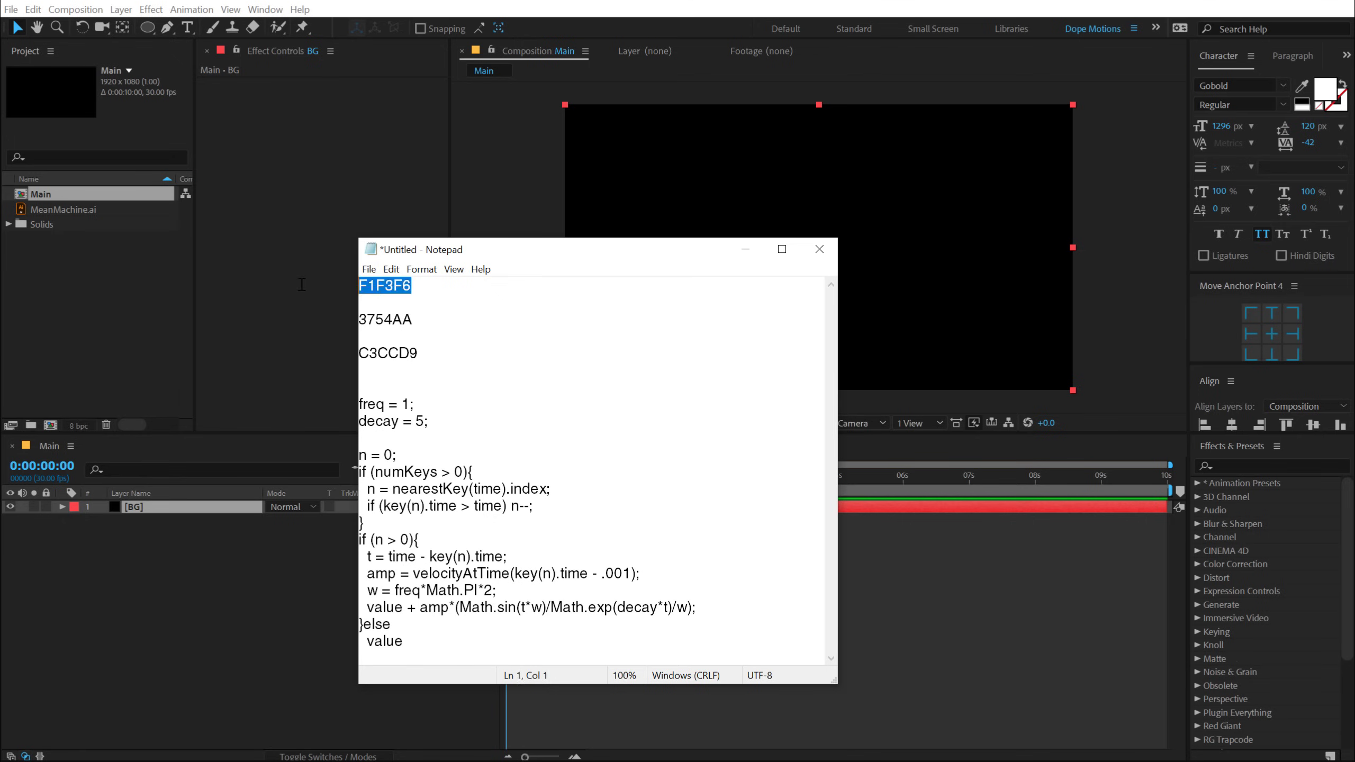
{"action": "left_click", "coordinate": [179, 609]}
Apply a Fill effect to BG with colour F0F2F5
{"action": "left_click", "coordinate": [142, 507]}
{"action": "left_click", "coordinate": [1232, 468]}
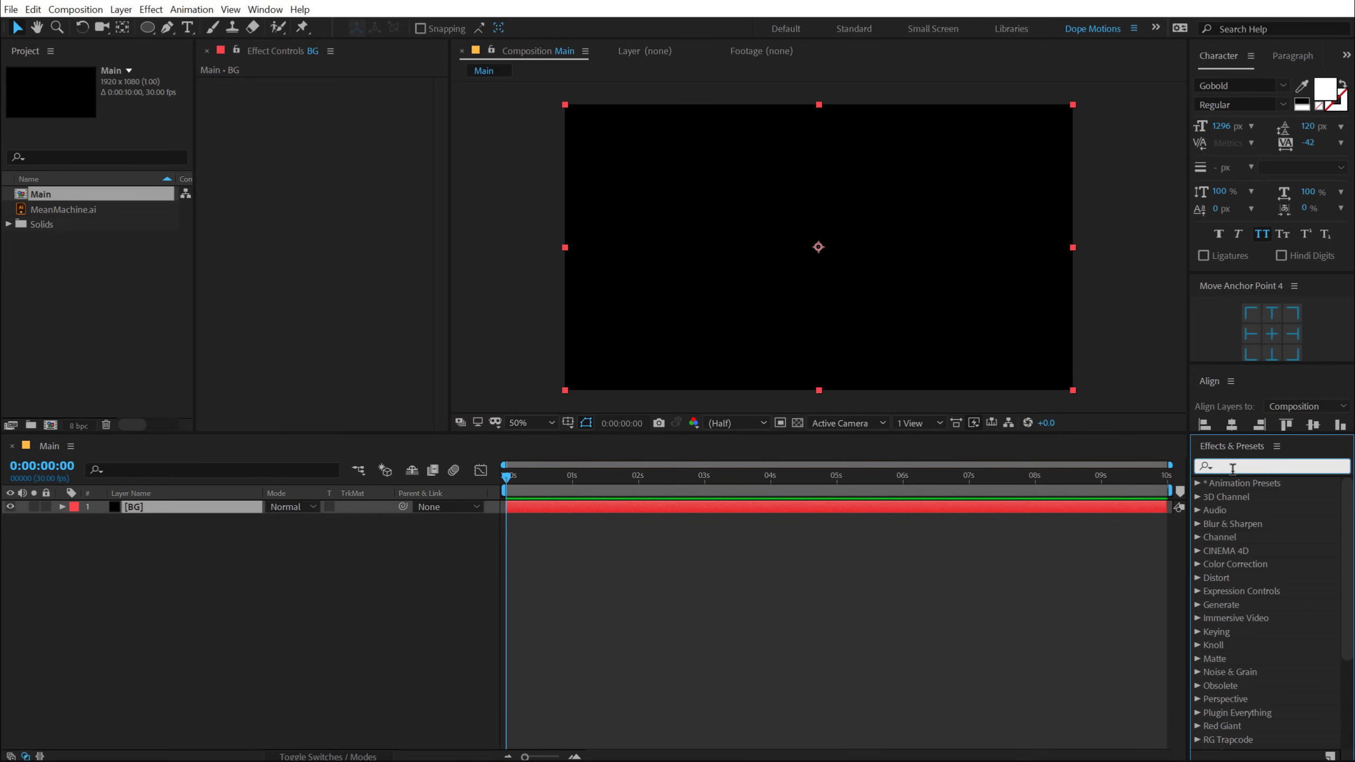
{"action": "type", "text": "fill"}
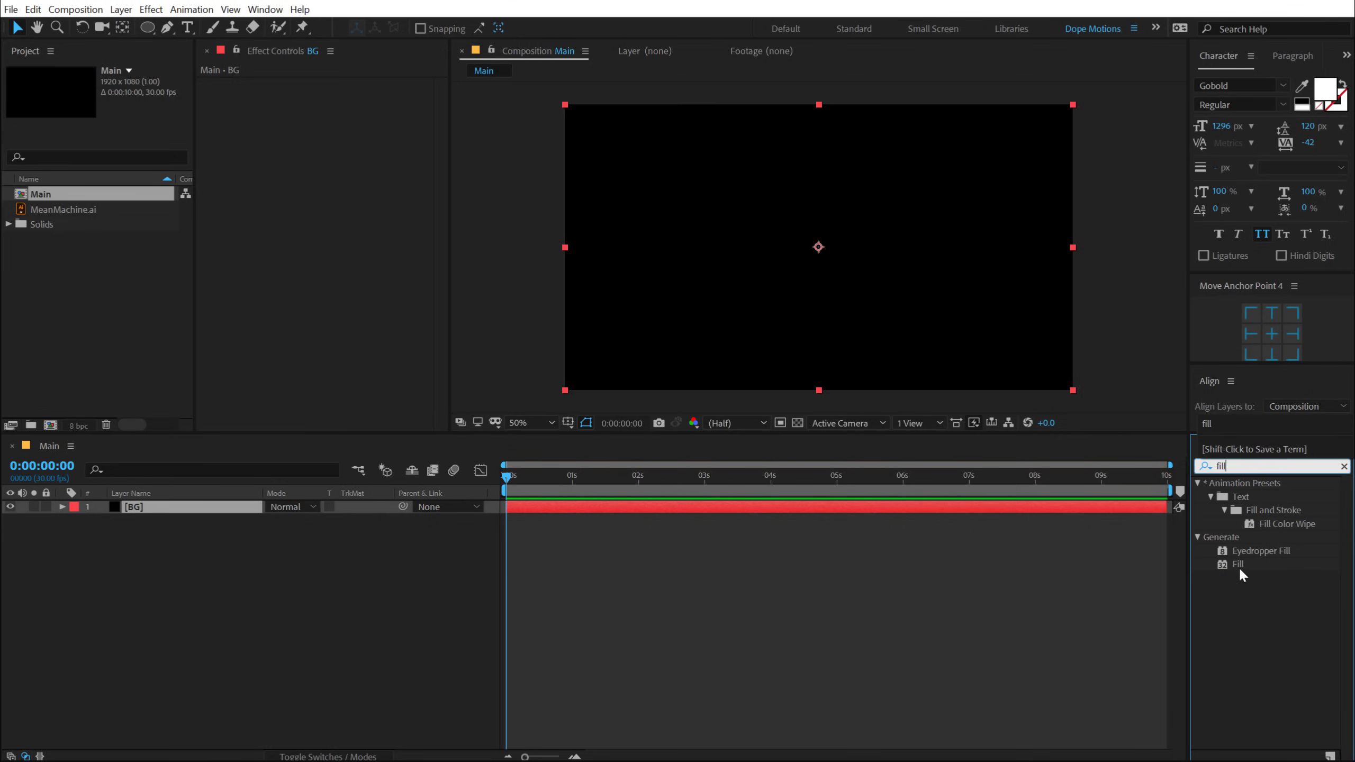
{"action": "double_click", "coordinate": [1237, 565]}
{"action": "left_click", "coordinate": [343, 125]}
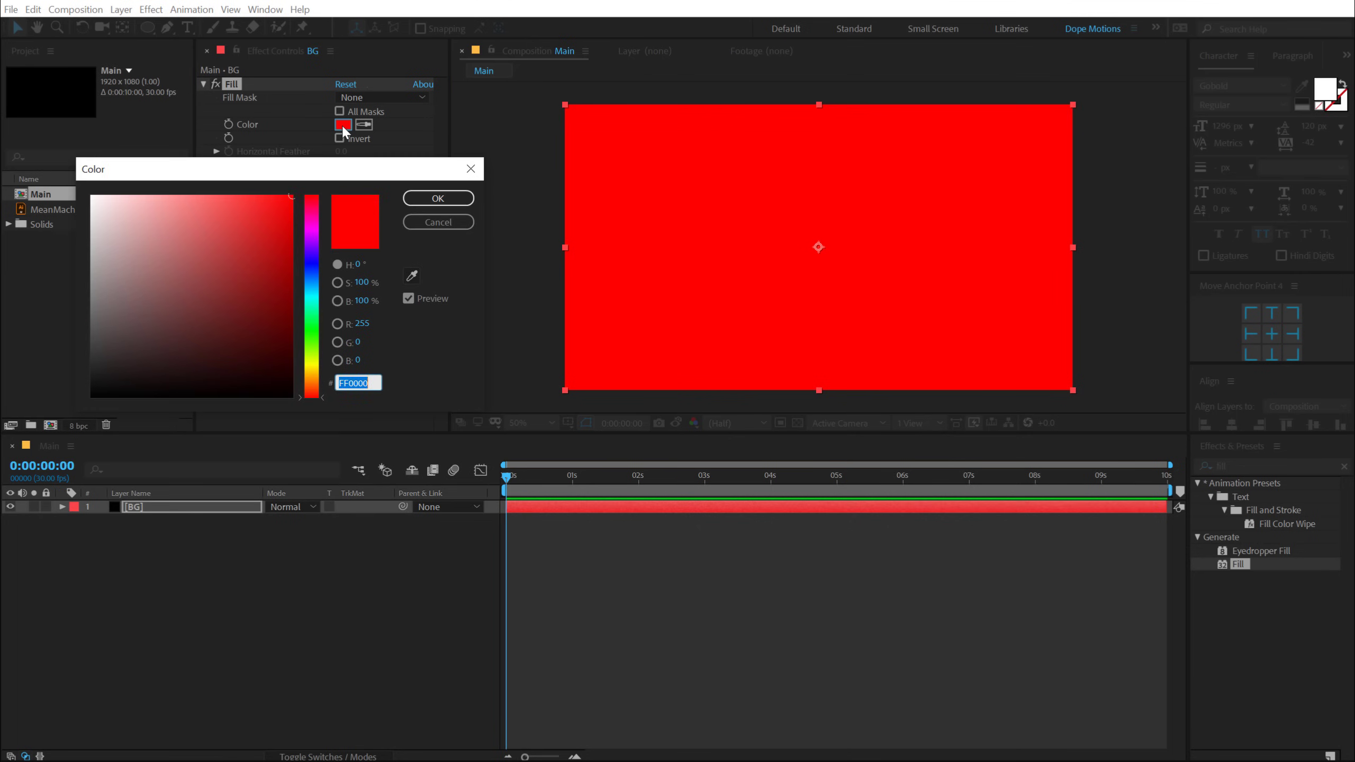
{"action": "type", "text": "F0F2F5"}
{"action": "left_click", "coordinate": [436, 200]}
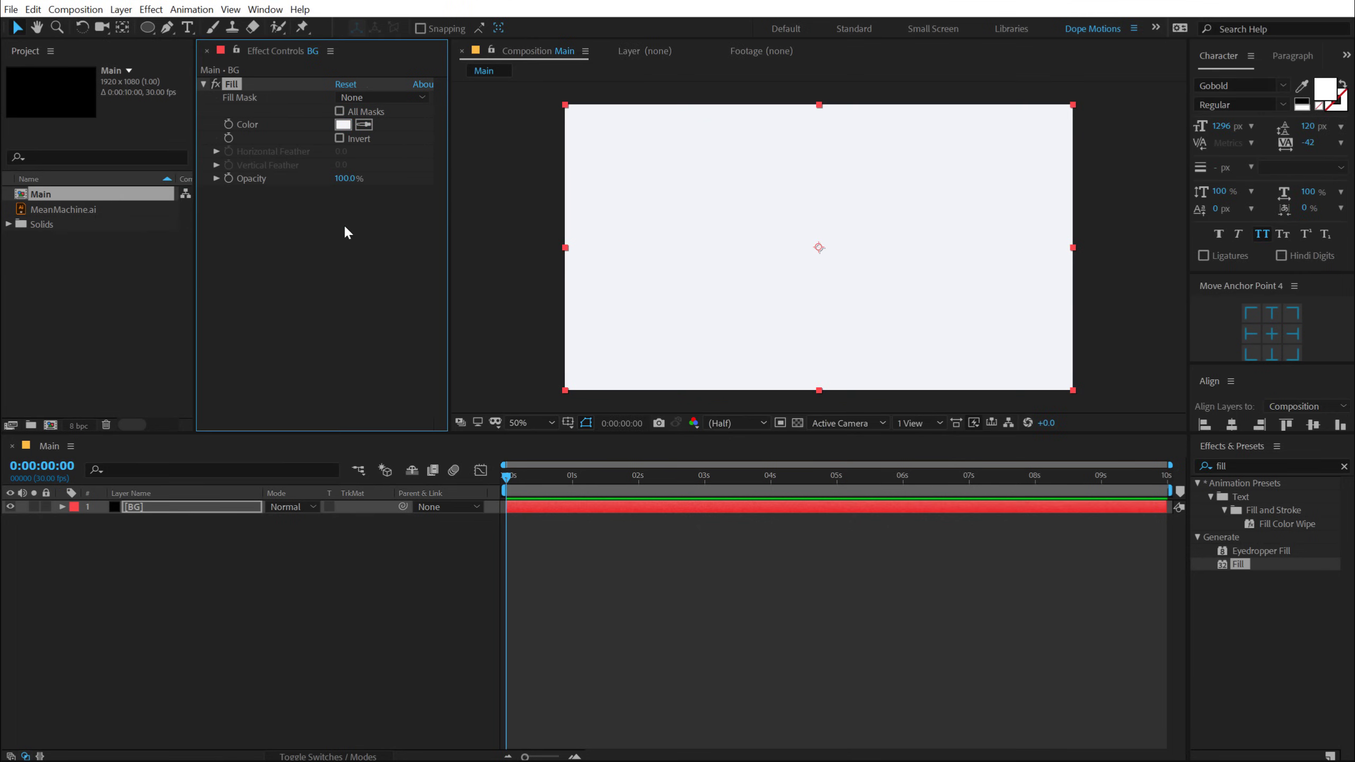
{"action": "left_click", "coordinate": [230, 590]}
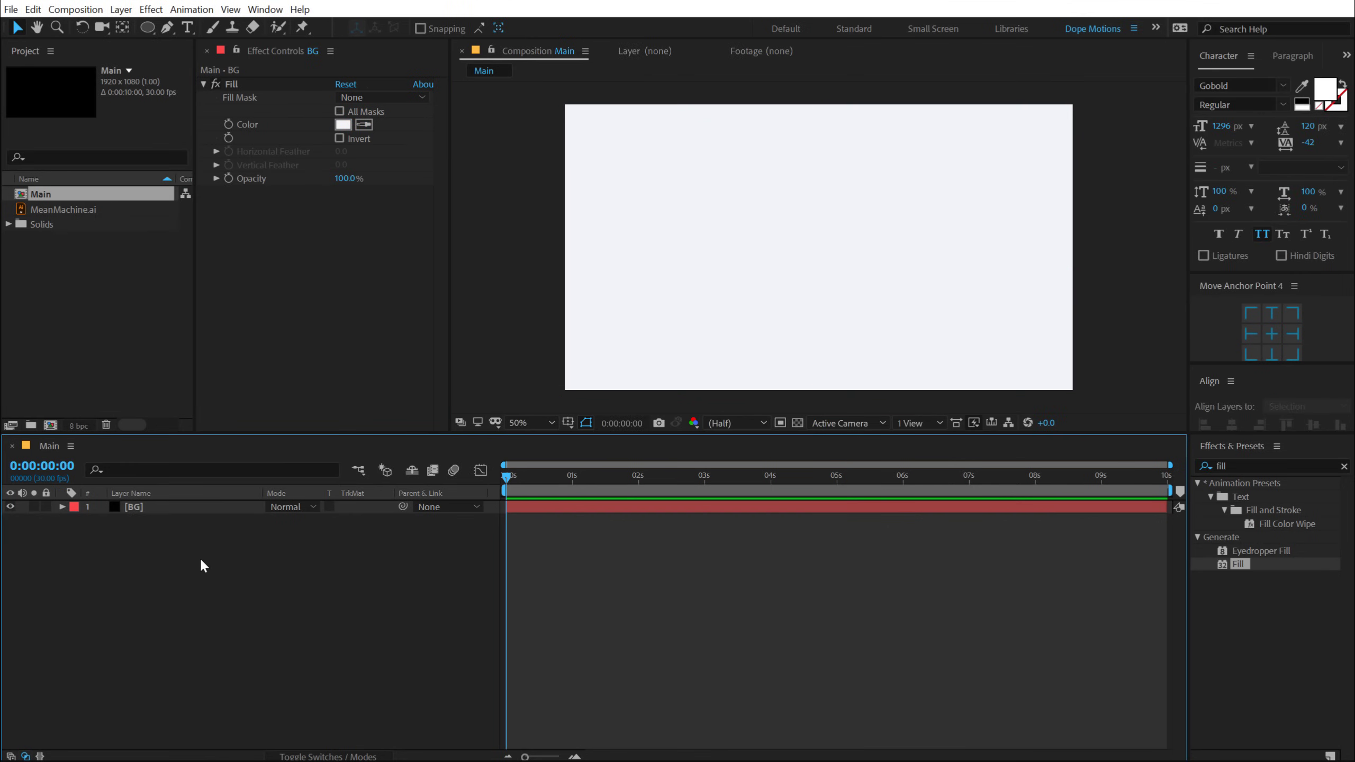
Draw a no-fill circle in the centre of the composition with the Ellipse tool
{"action": "left_click", "coordinate": [147, 29]}
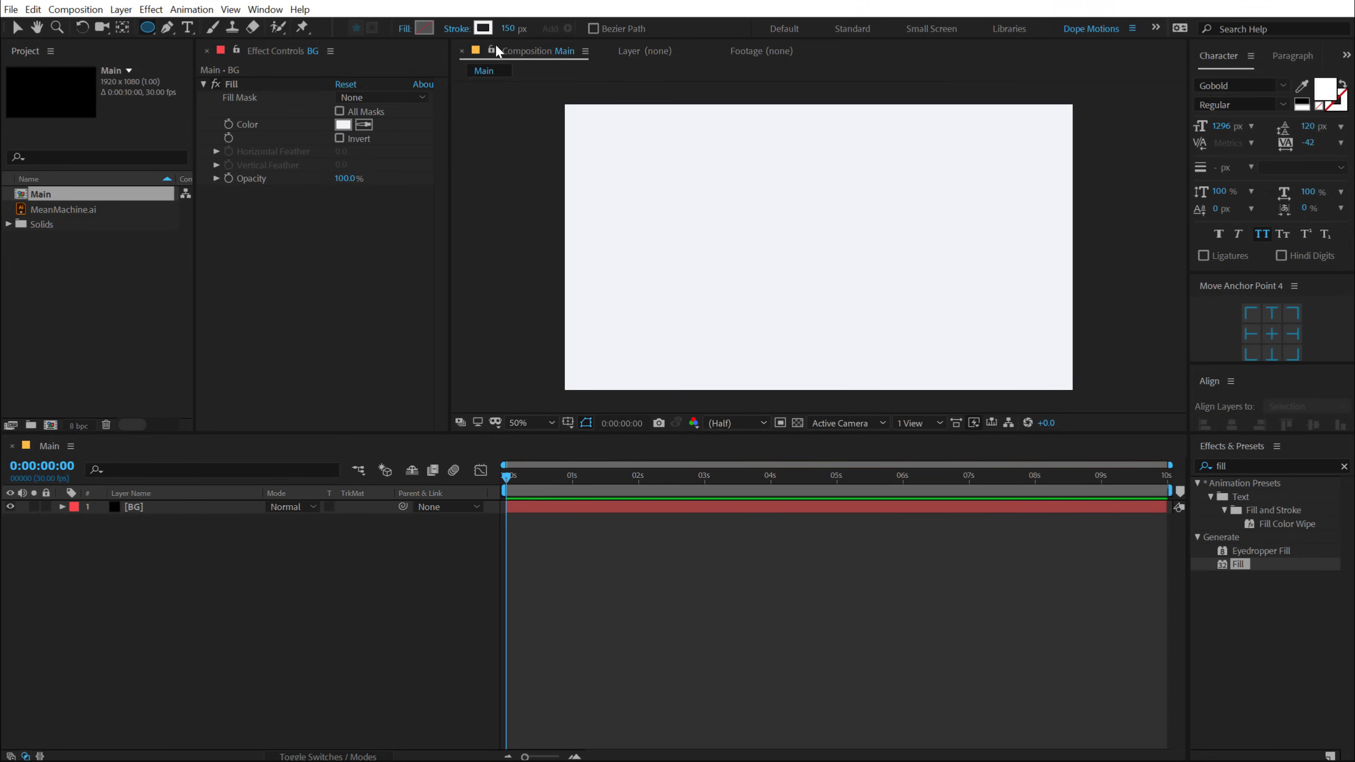
{"action": "left_click", "coordinate": [405, 30]}
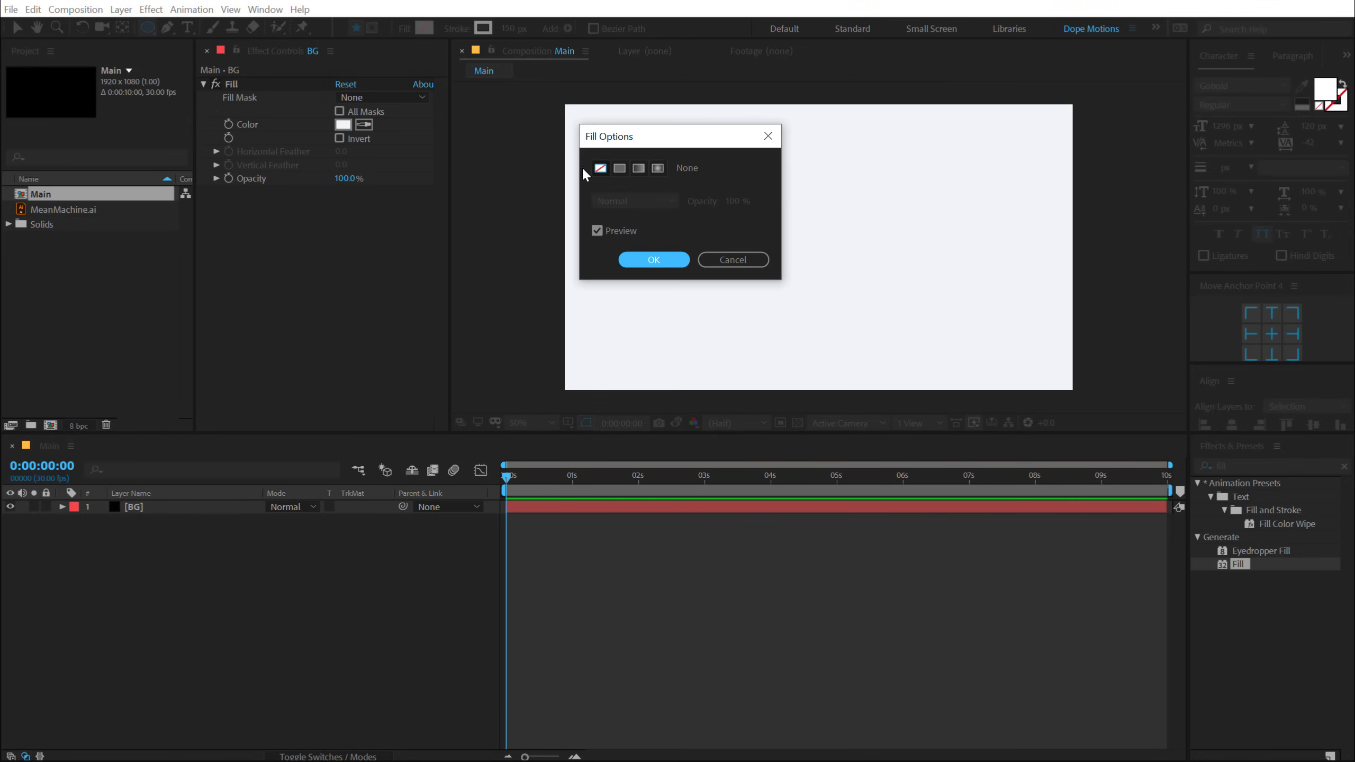
{"action": "left_click", "coordinate": [632, 259]}
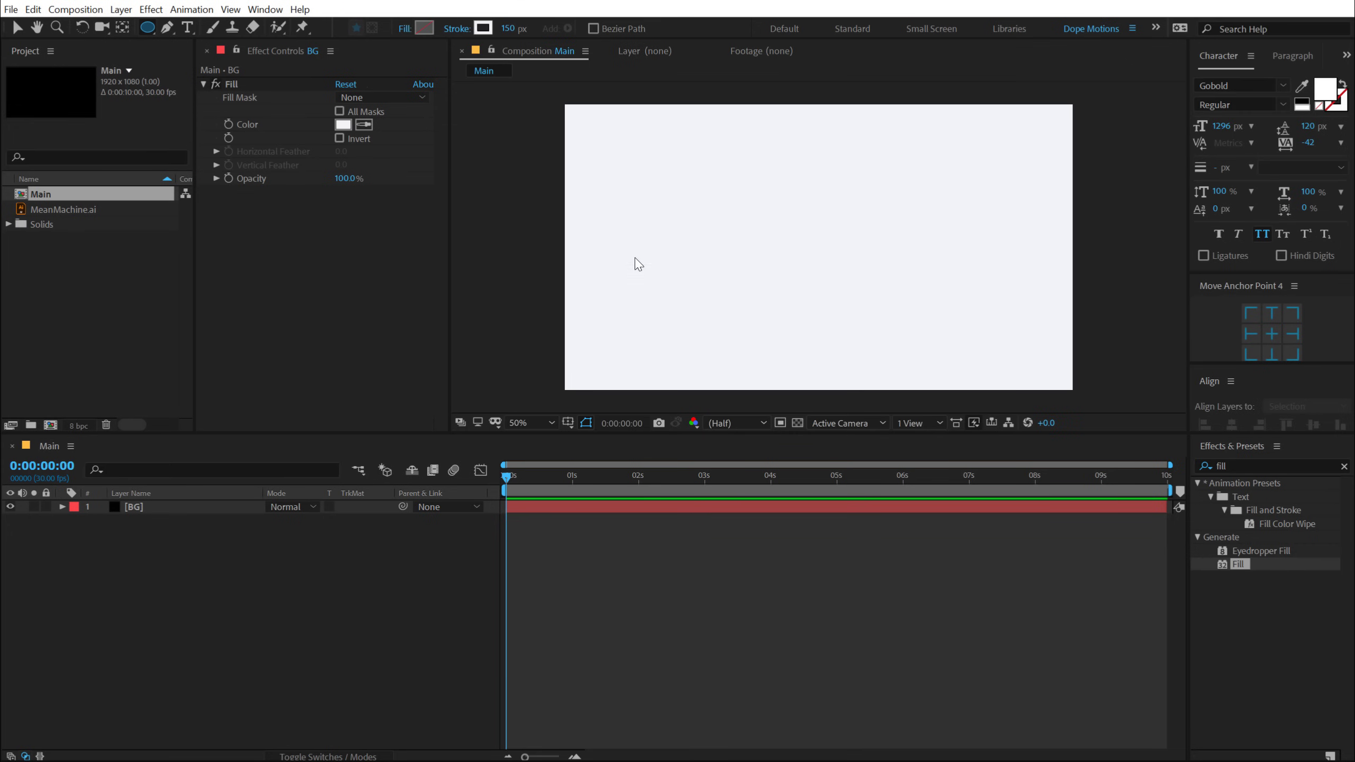
{"action": "left_click_drag", "start_coordinate": [811, 253], "coordinate": [901, 345]}
{"action": "left_click", "coordinate": [17, 27]}
Set Ellipse Path 1 size to 500 and toggle BG to check the ring
{"action": "left_click", "coordinate": [90, 534]}
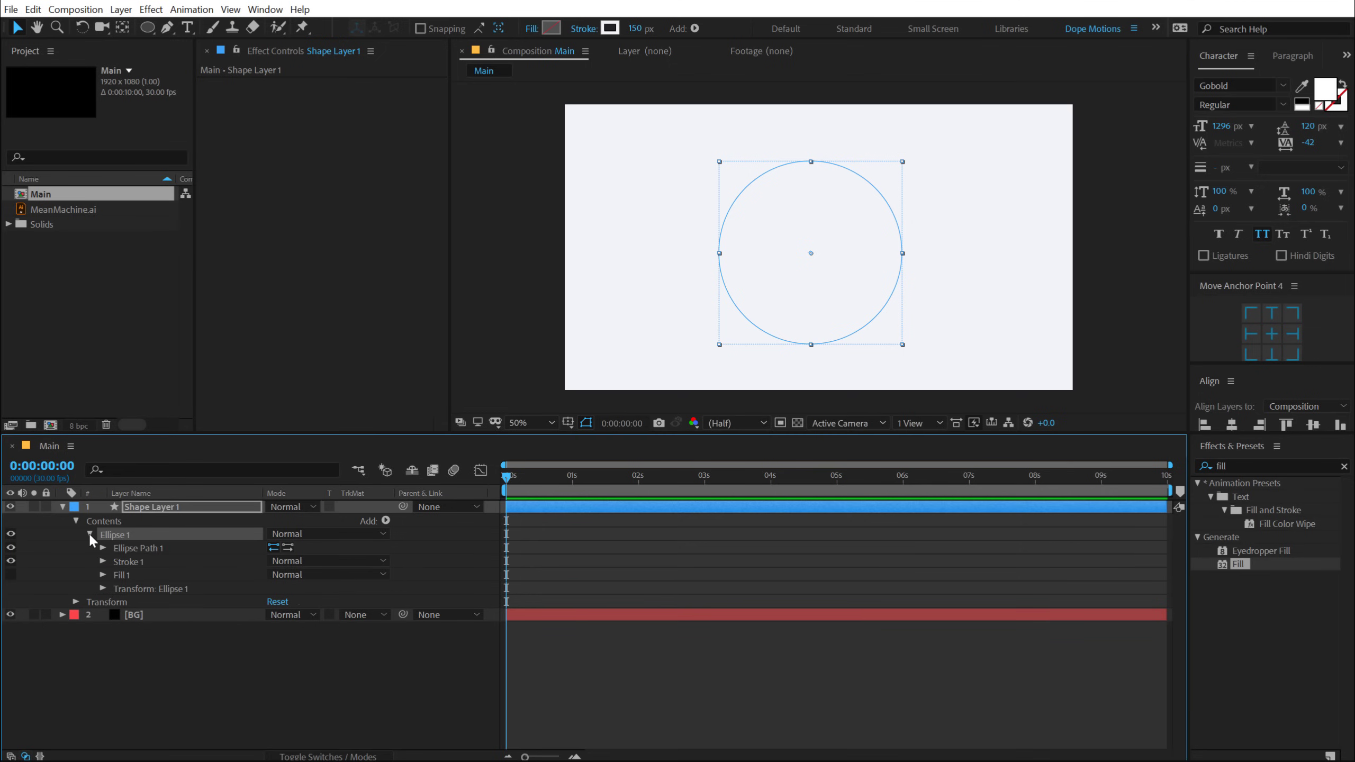
{"action": "left_click", "coordinate": [104, 549]}
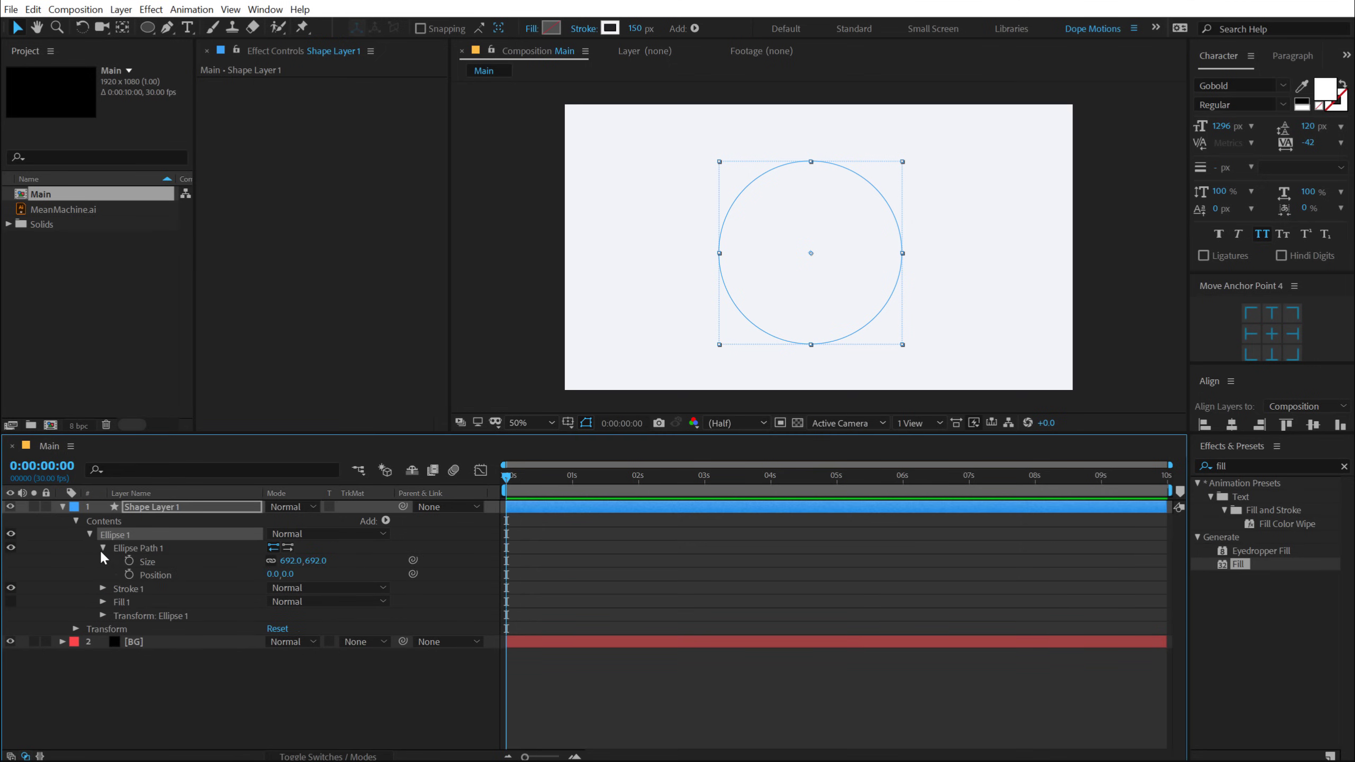
{"action": "left_click", "coordinate": [317, 561]}
{"action": "type", "text": "5"}
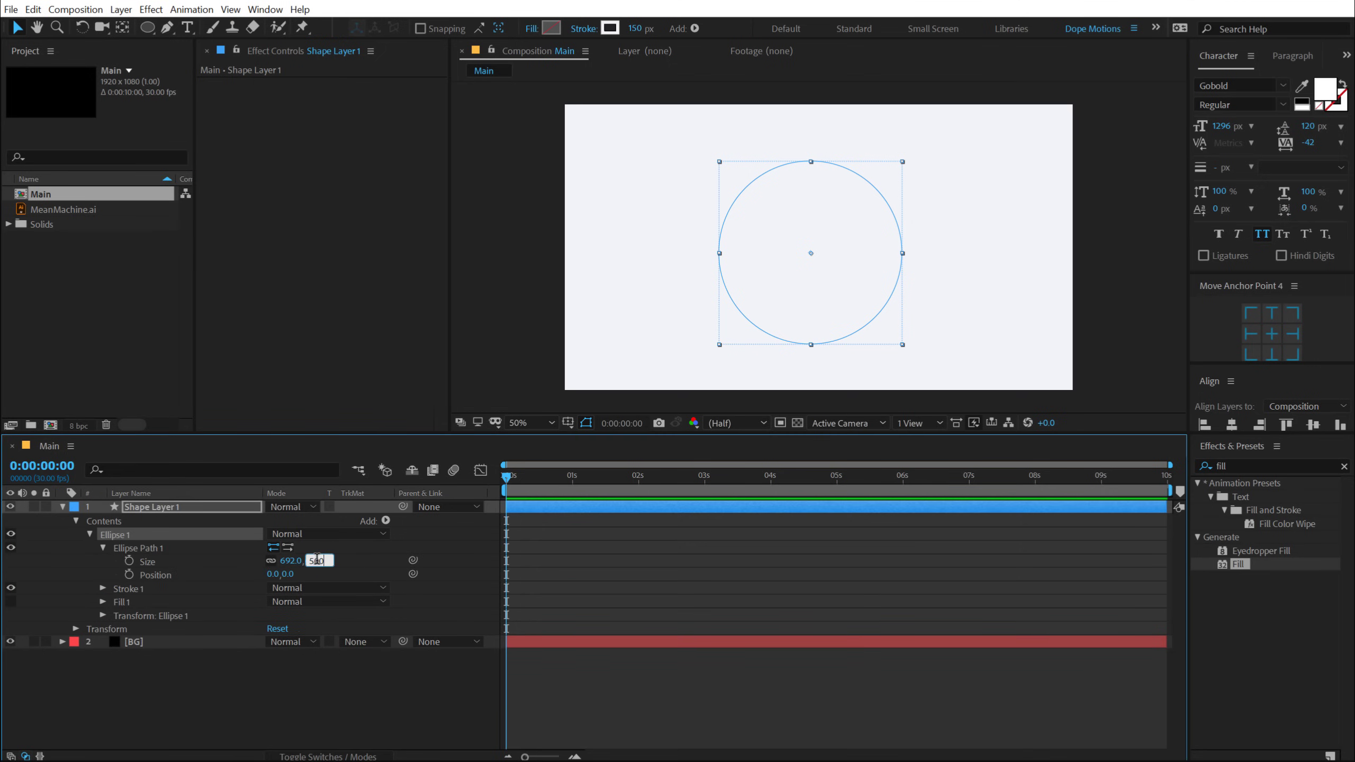
{"action": "type", "text": "00"}
{"action": "key", "text": "Return"}
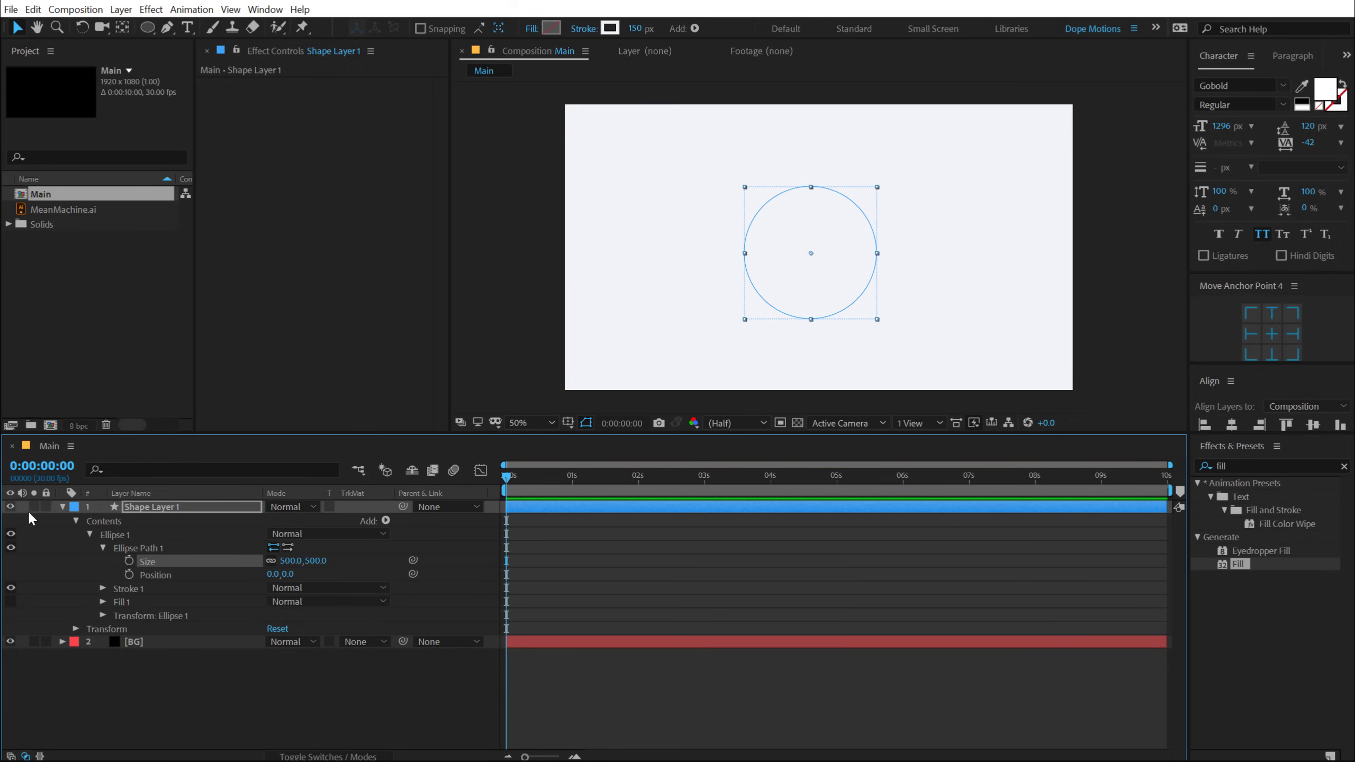
{"action": "left_click", "coordinate": [10, 642]}
{"action": "left_click", "coordinate": [10, 642]}
Add a Drop Shadow layer style to Shape Layer 1 and expand its properties
{"action": "left_click", "coordinate": [103, 548]}
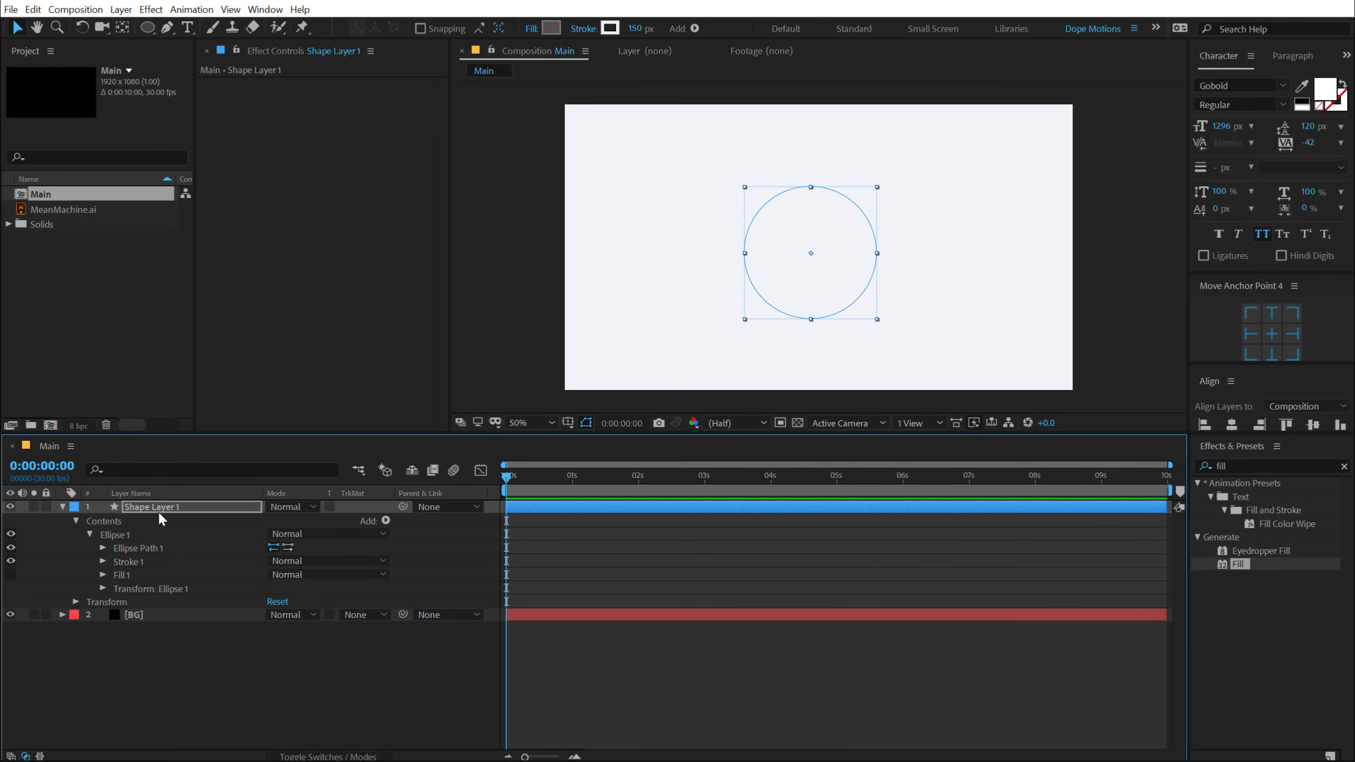
{"action": "left_click", "coordinate": [157, 508]}
{"action": "right_click", "coordinate": [154, 505]}
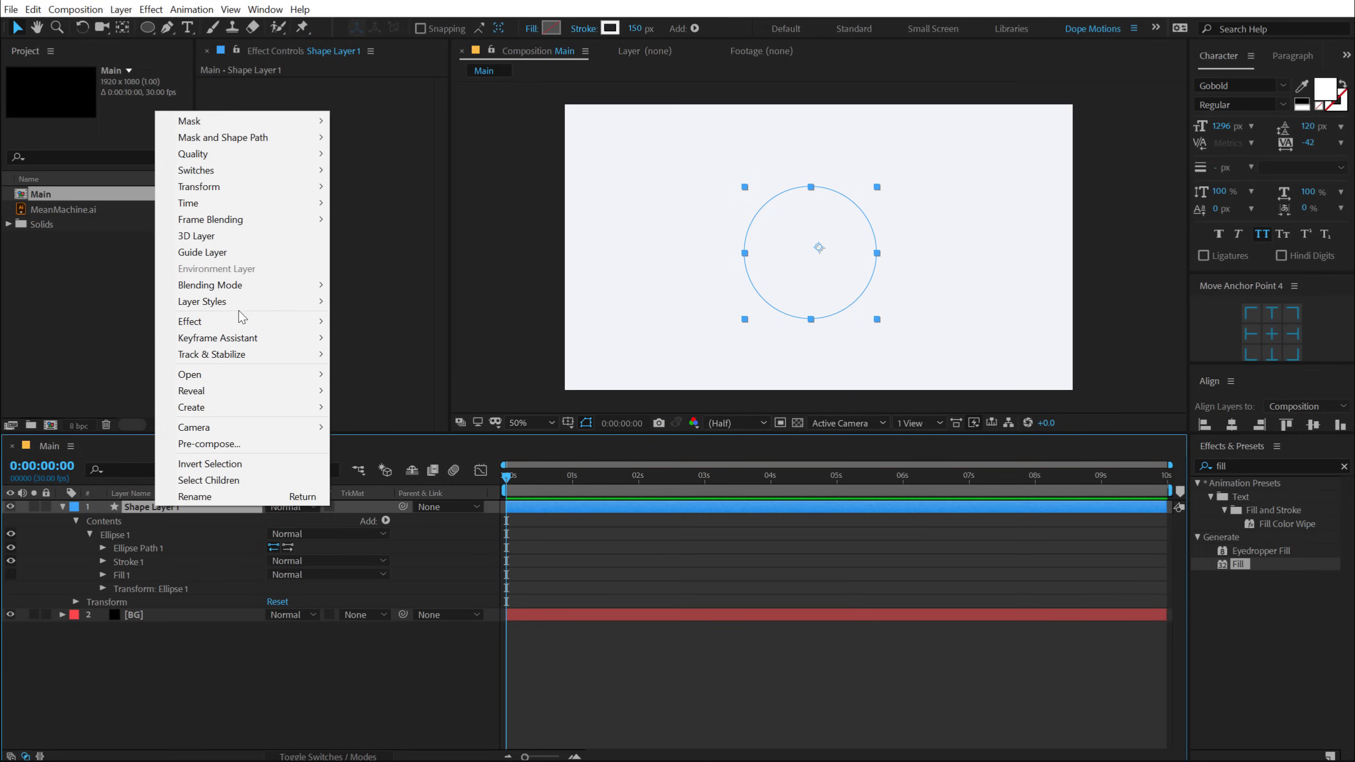
{"action": "mouse_move", "coordinate": [246, 302]}
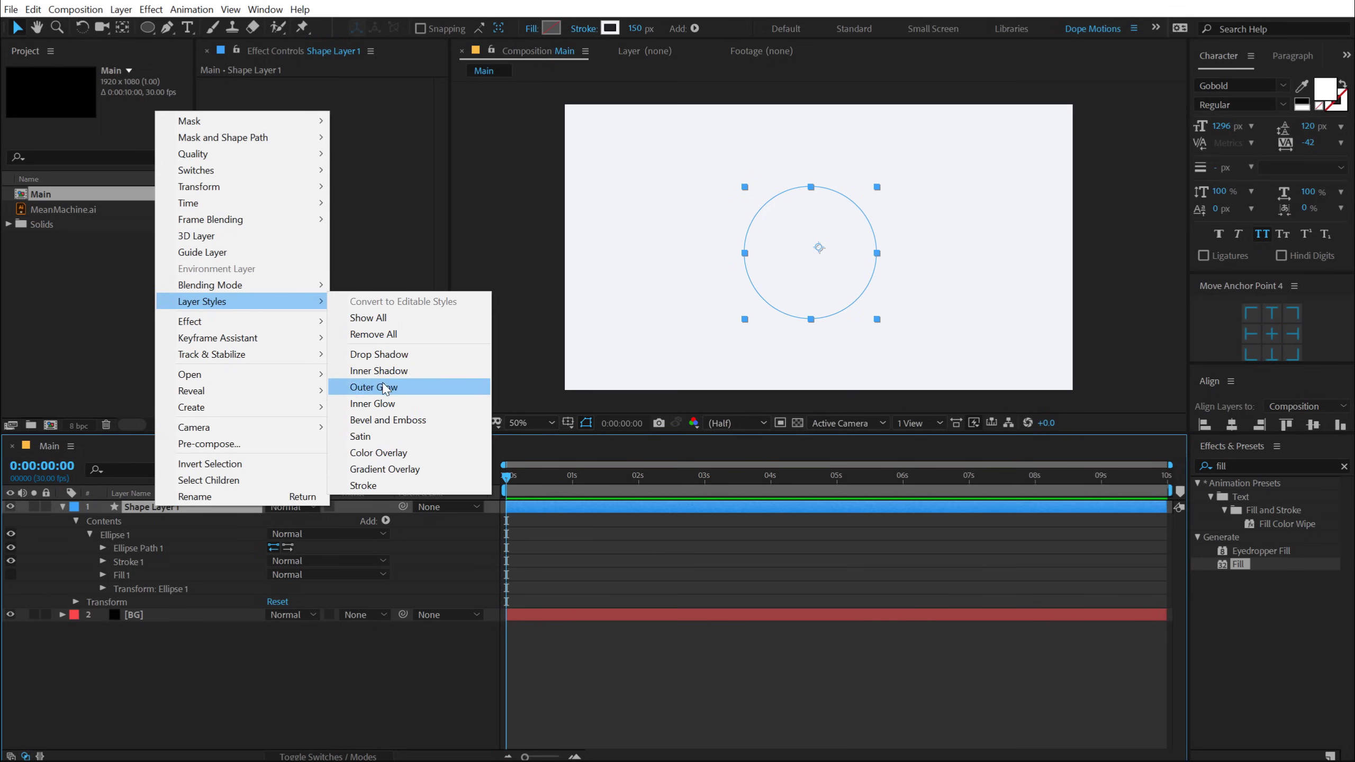
{"action": "left_click", "coordinate": [379, 354]}
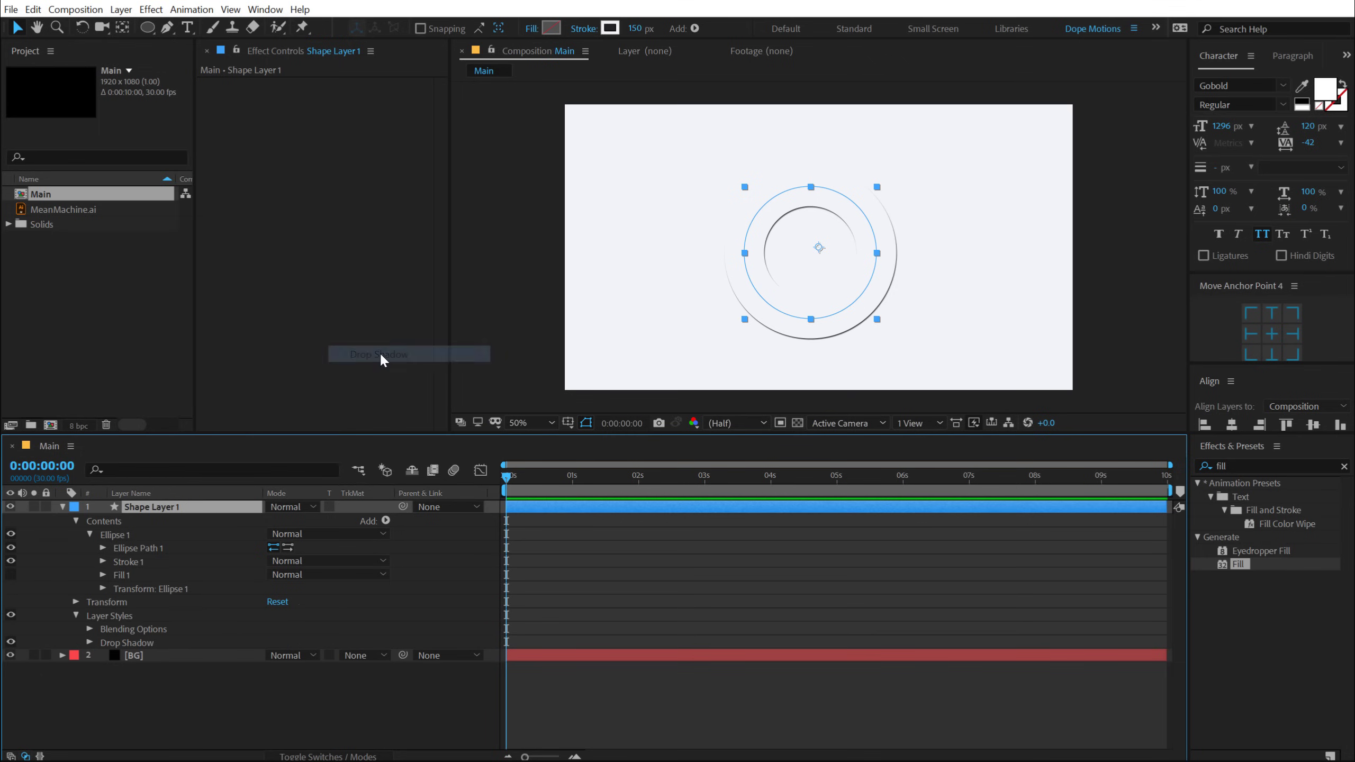
{"action": "left_click", "coordinate": [90, 642]}
{"action": "scroll", "coordinate": [190, 586], "scroll_direction": "down", "scroll_amount": 1}
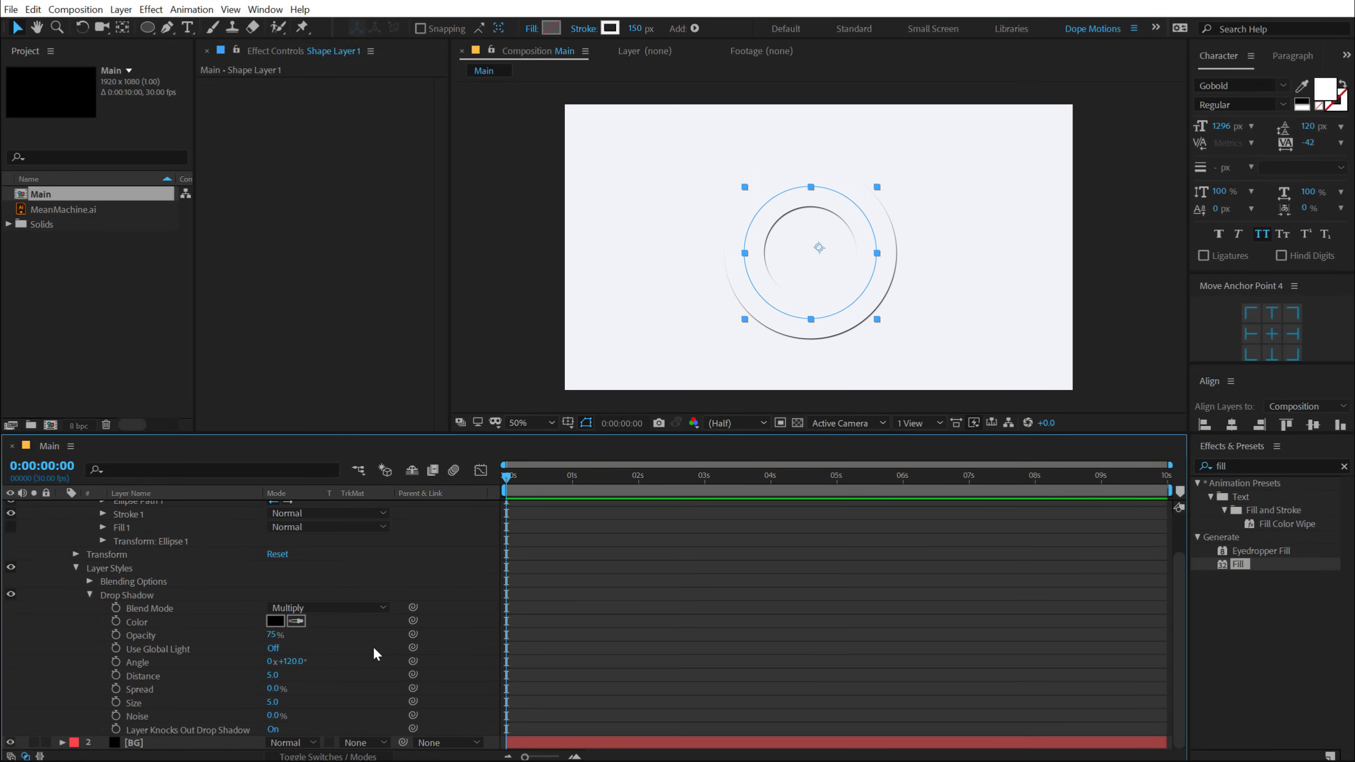
Set the drop shadow colour to 3754AA and its opacity to 10%
{"action": "key", "text": "alt+Tab"}
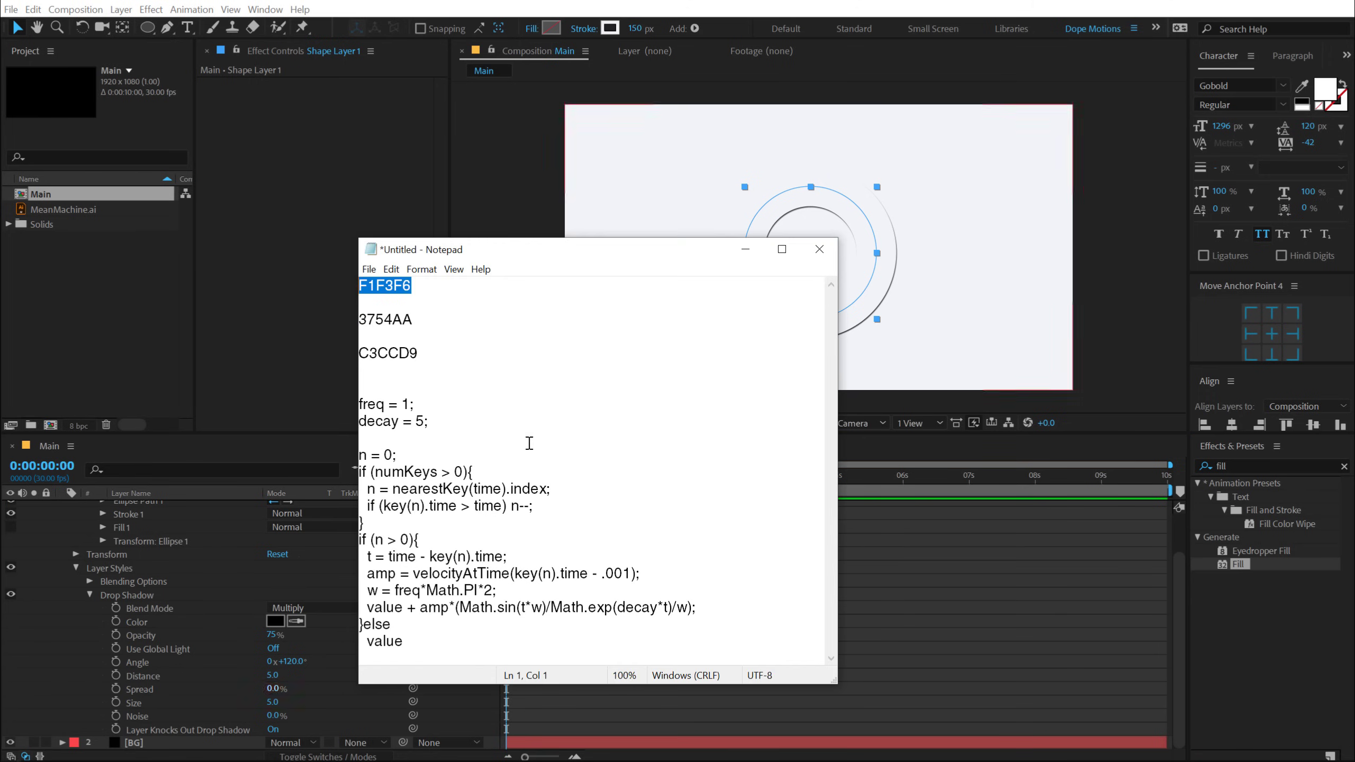
{"action": "left_click_drag", "start_coordinate": [414, 318], "coordinate": [358, 319]}
{"action": "key", "text": "ctrl+c"}
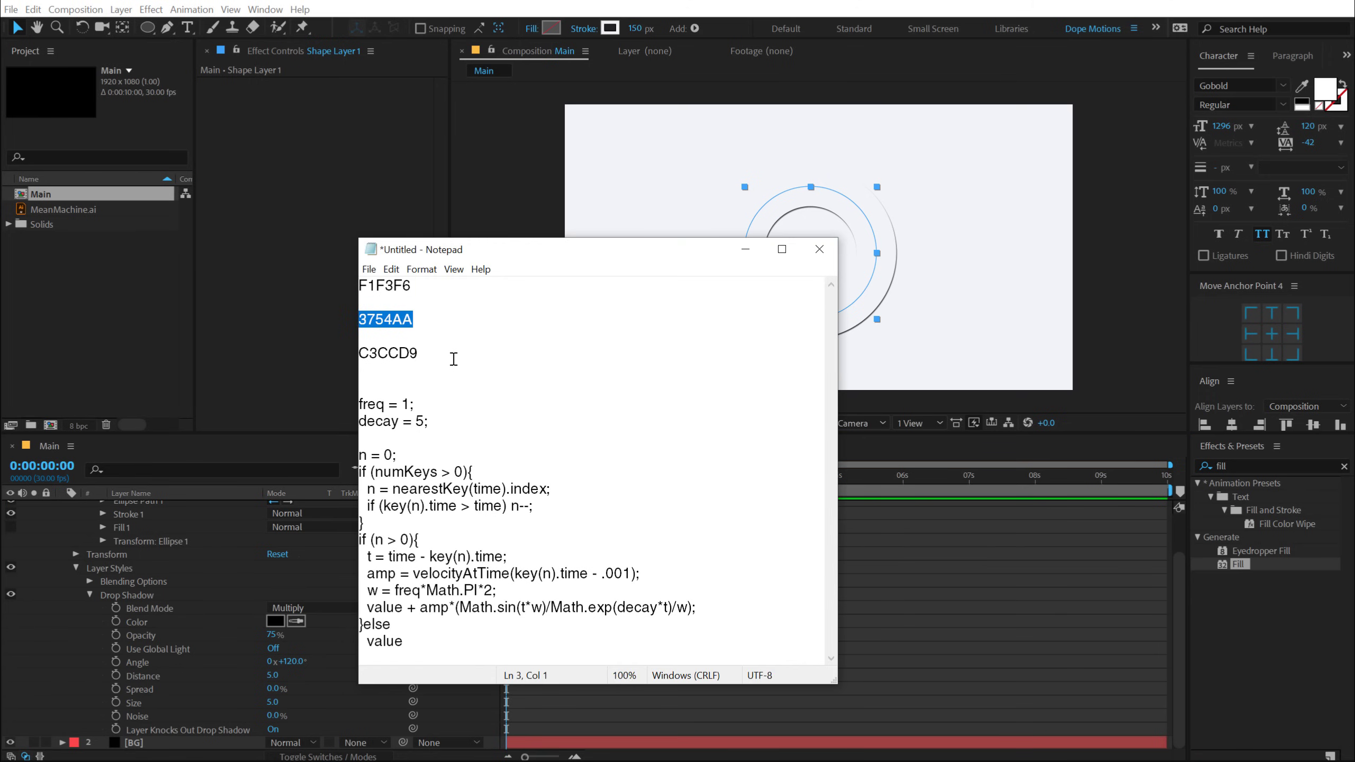
{"action": "left_click", "coordinate": [1002, 575]}
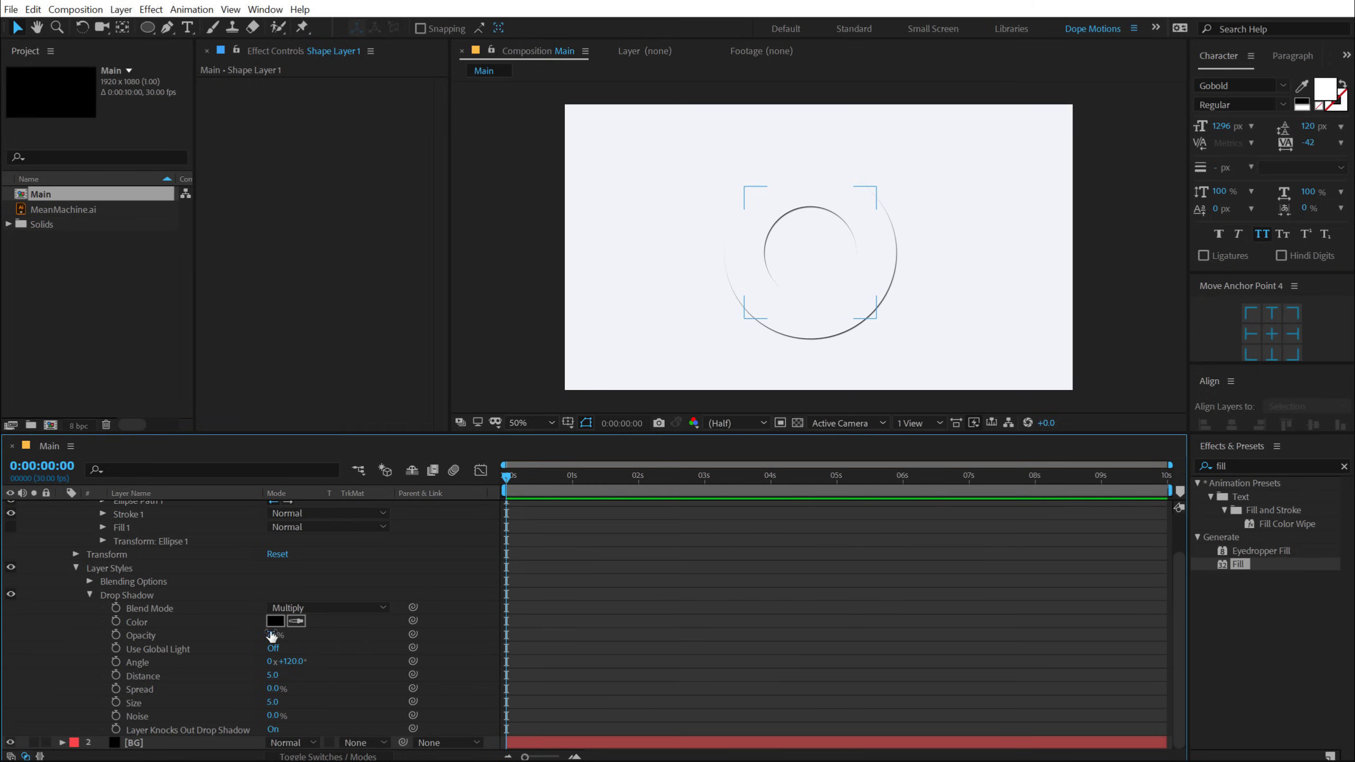
{"action": "left_click", "coordinate": [273, 620]}
{"action": "key", "text": "ctrl+v"}
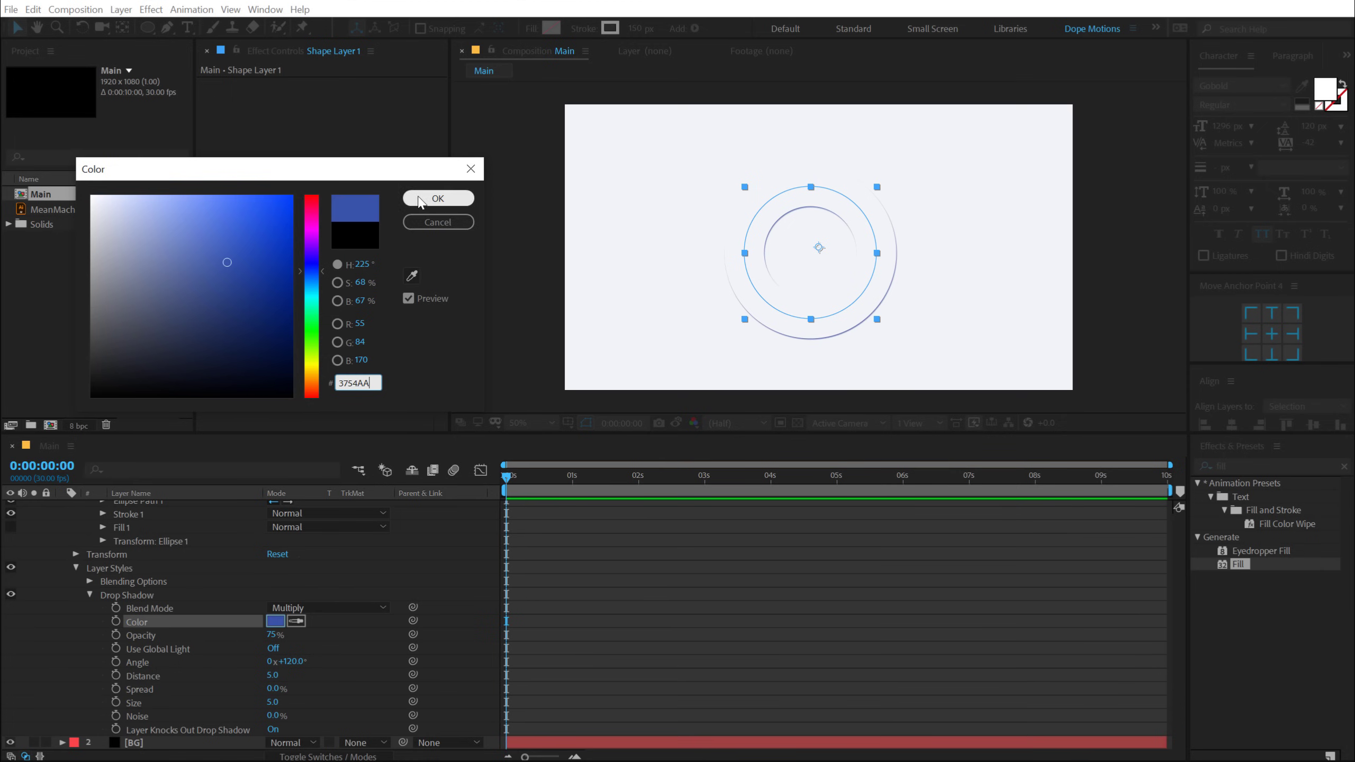
{"action": "left_click", "coordinate": [418, 202]}
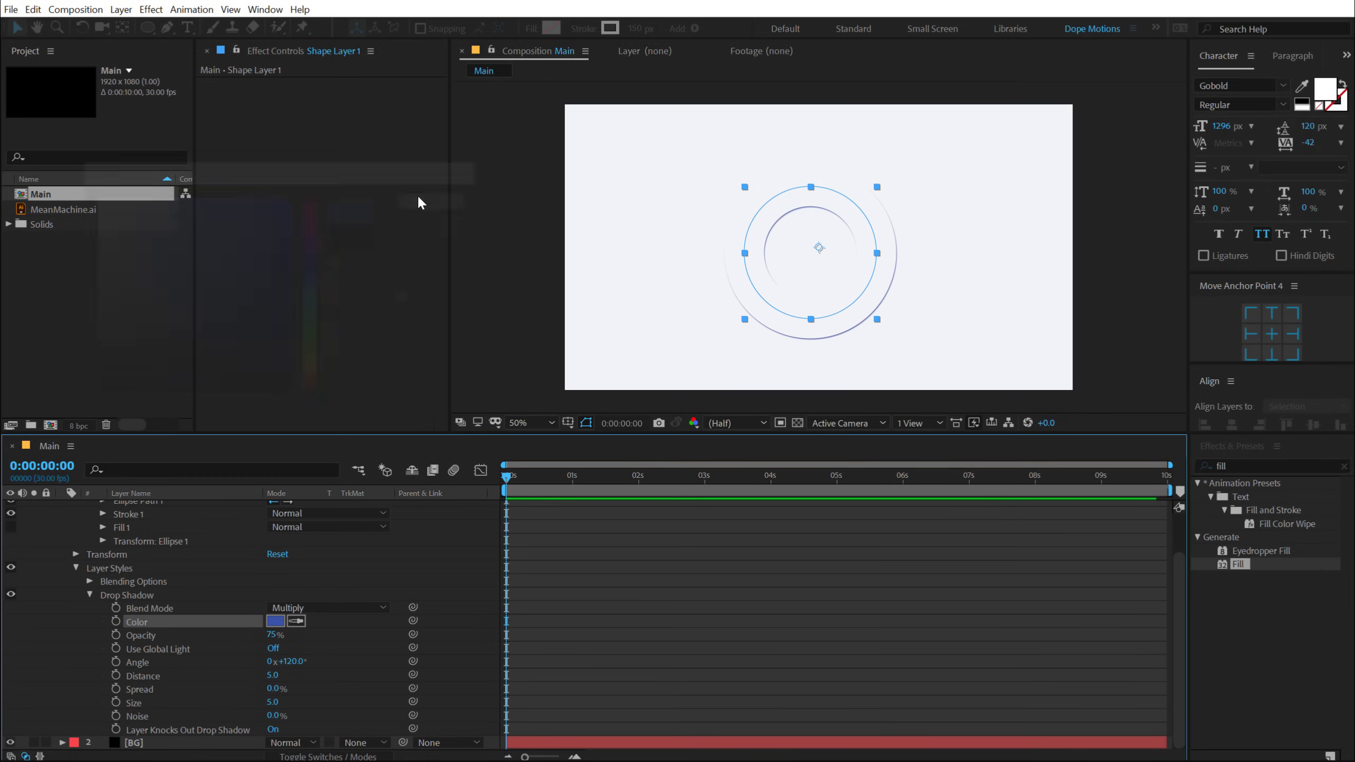
{"action": "left_click", "coordinate": [272, 635]}
{"action": "type", "text": "10"}
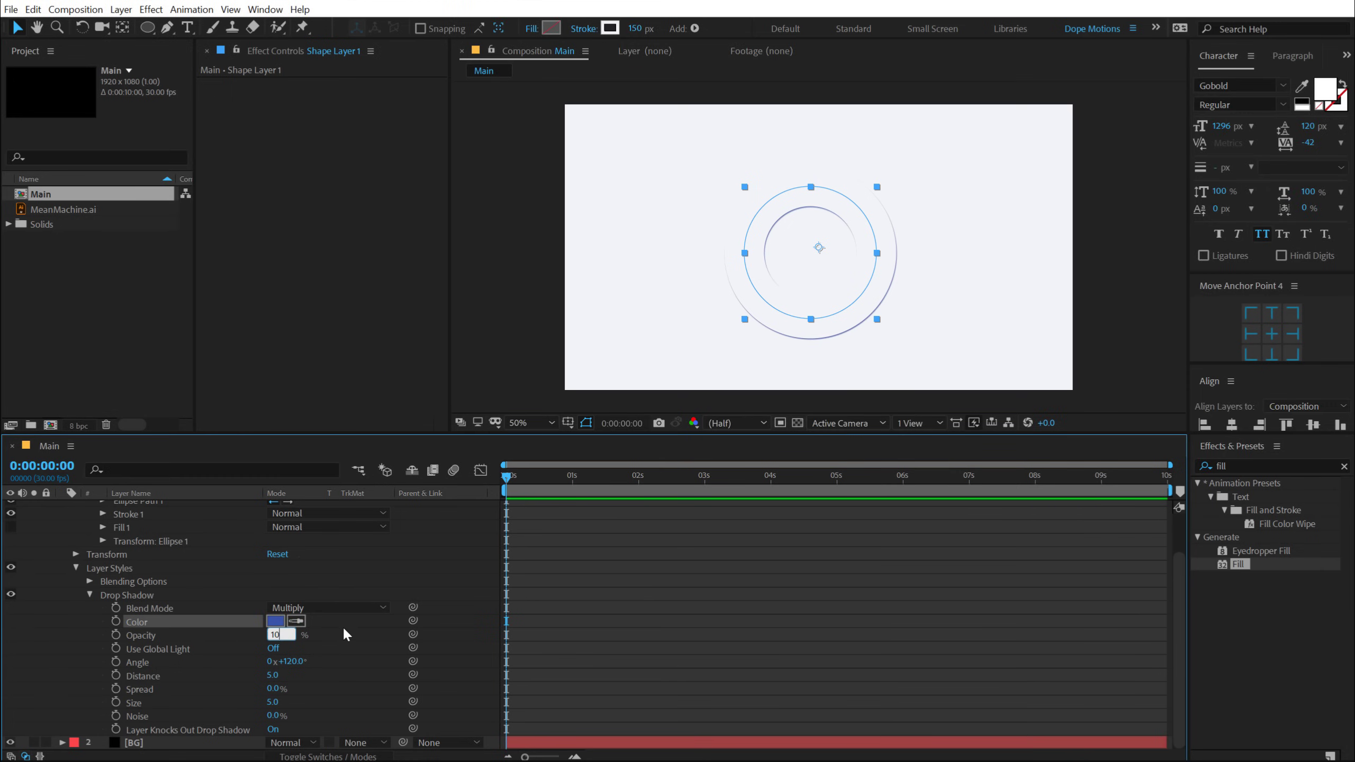
{"action": "left_click", "coordinate": [343, 627]}
Set the drop shadow angle to 130°, distance 50 and size 80
{"action": "left_click", "coordinate": [292, 662]}
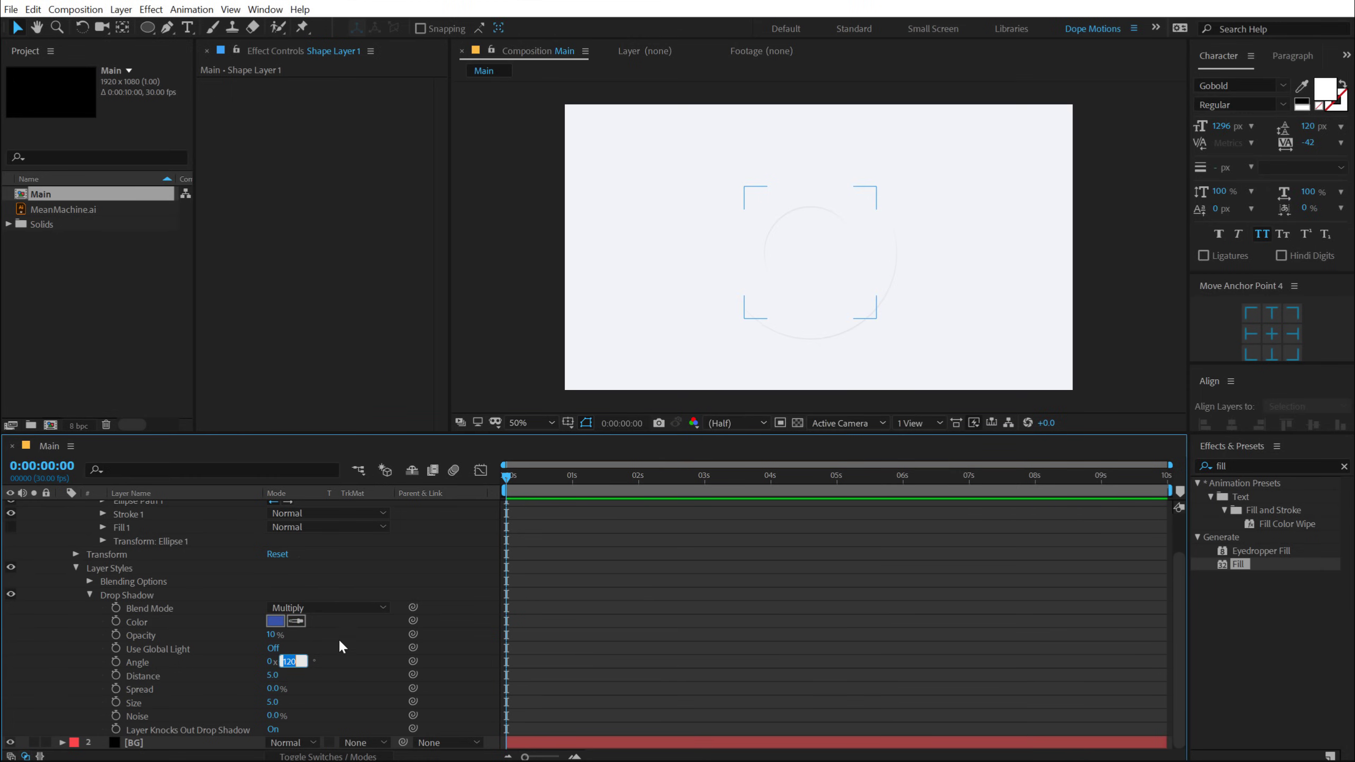
{"action": "type", "text": "130"}
{"action": "key", "text": "Return"}
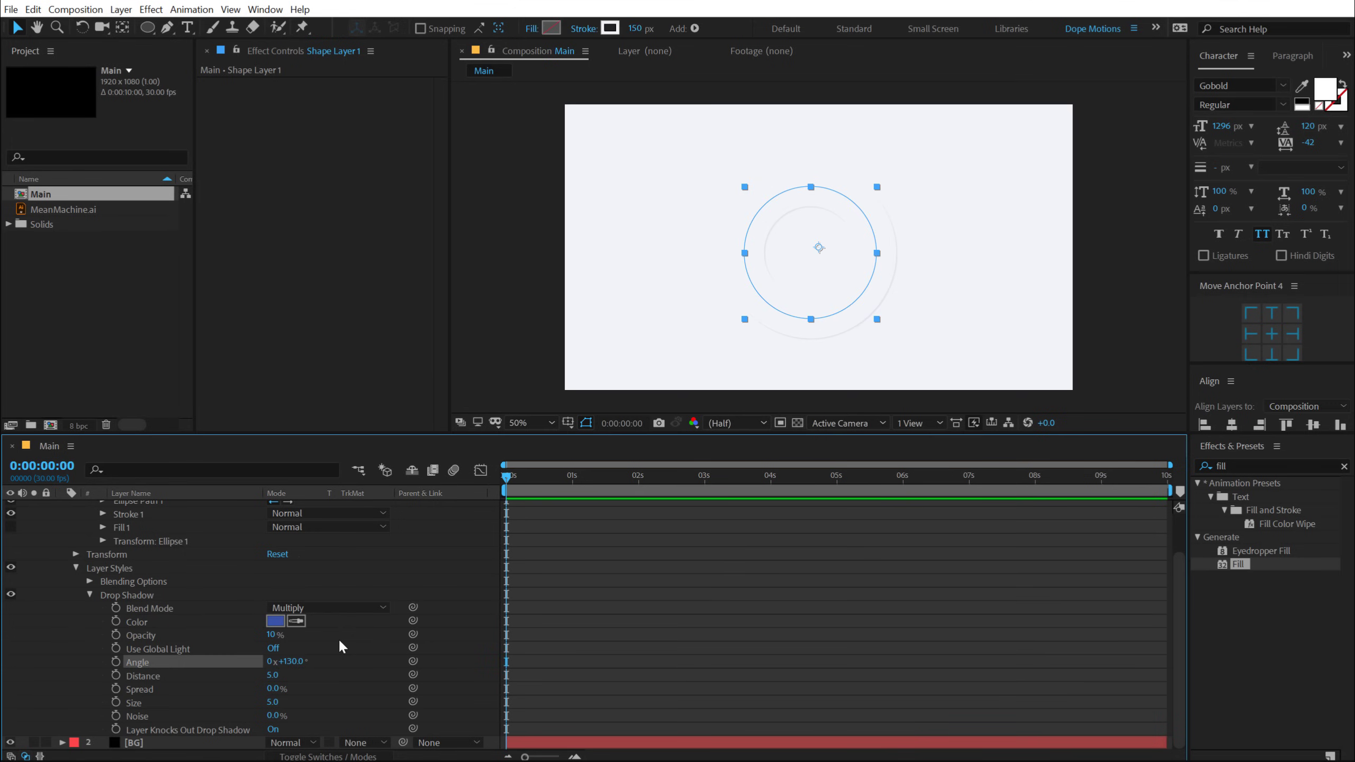
{"action": "left_click", "coordinate": [273, 678]}
{"action": "type", "text": "50"}
{"action": "key", "text": "Return"}
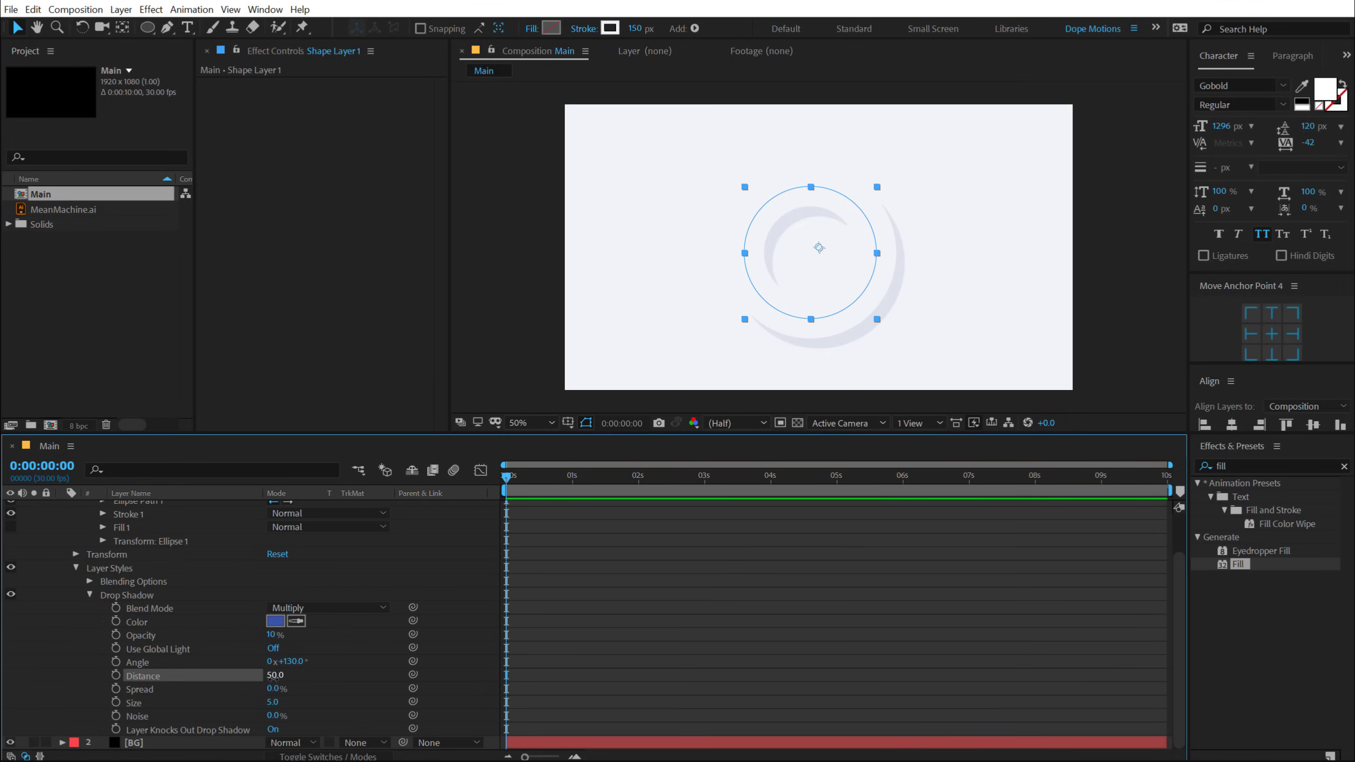
{"action": "left_click", "coordinate": [273, 702]}
{"action": "type", "text": "80"}
{"action": "key", "text": "Return"}
Deselect the ring and view the composition at 100%
{"action": "left_click", "coordinate": [352, 672]}
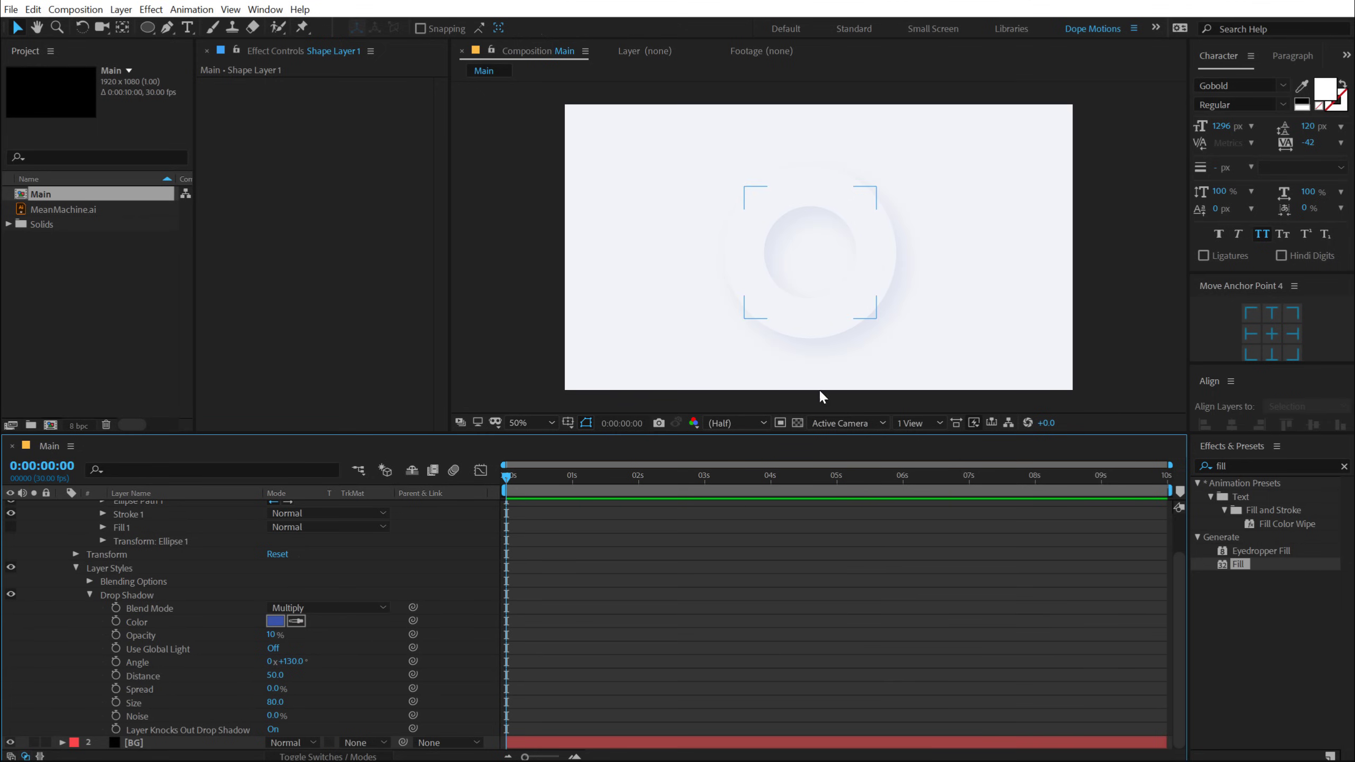
{"action": "key", "text": "period"}
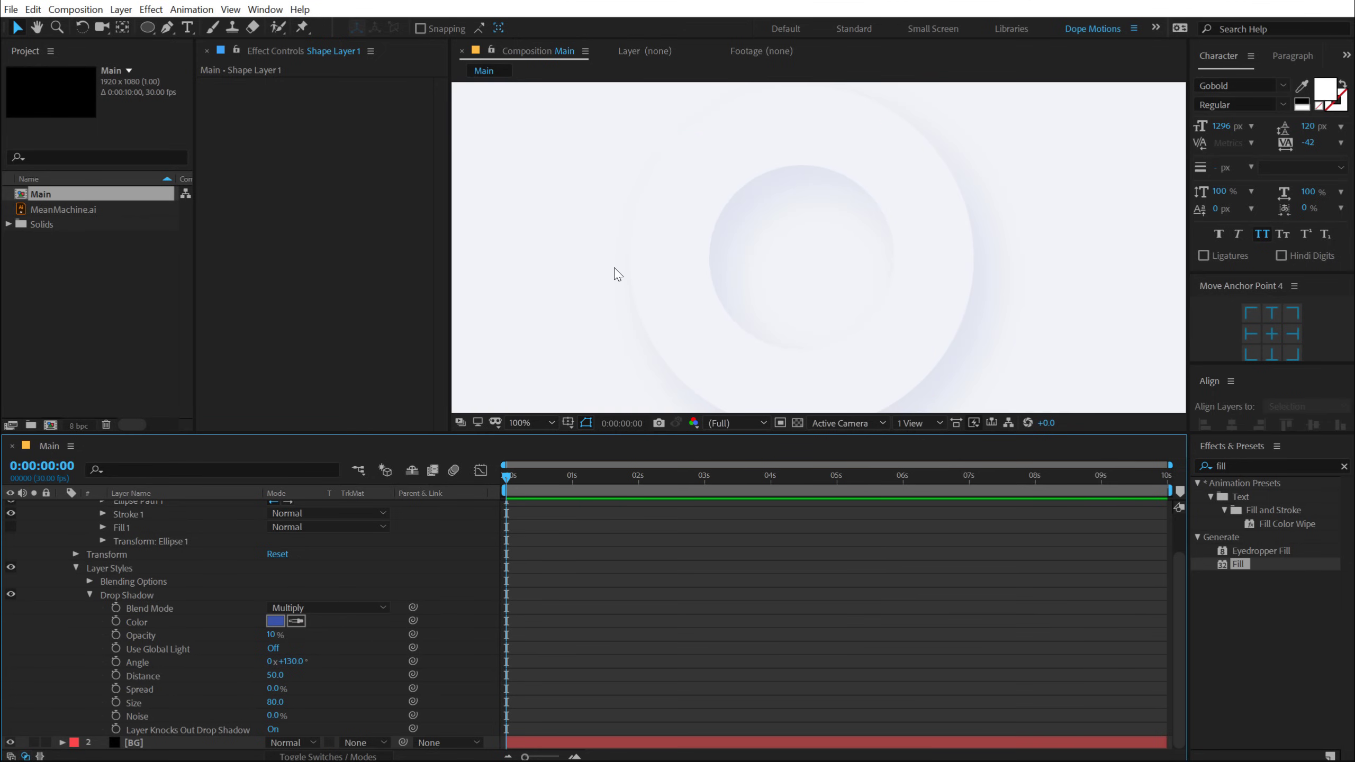
{"action": "key", "text": "comma"}
{"action": "key", "text": "period"}
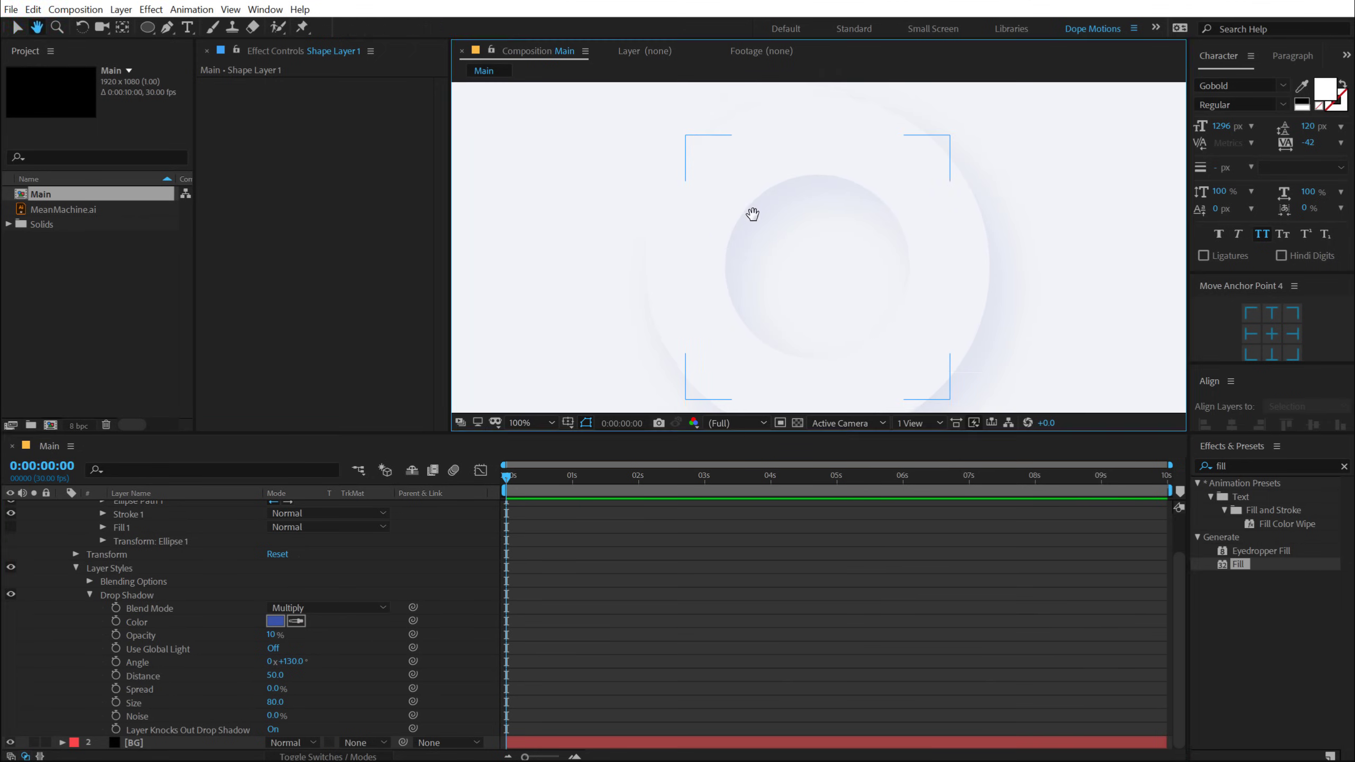
{"action": "key", "text": "v"}
{"action": "left_click", "coordinate": [886, 160]}
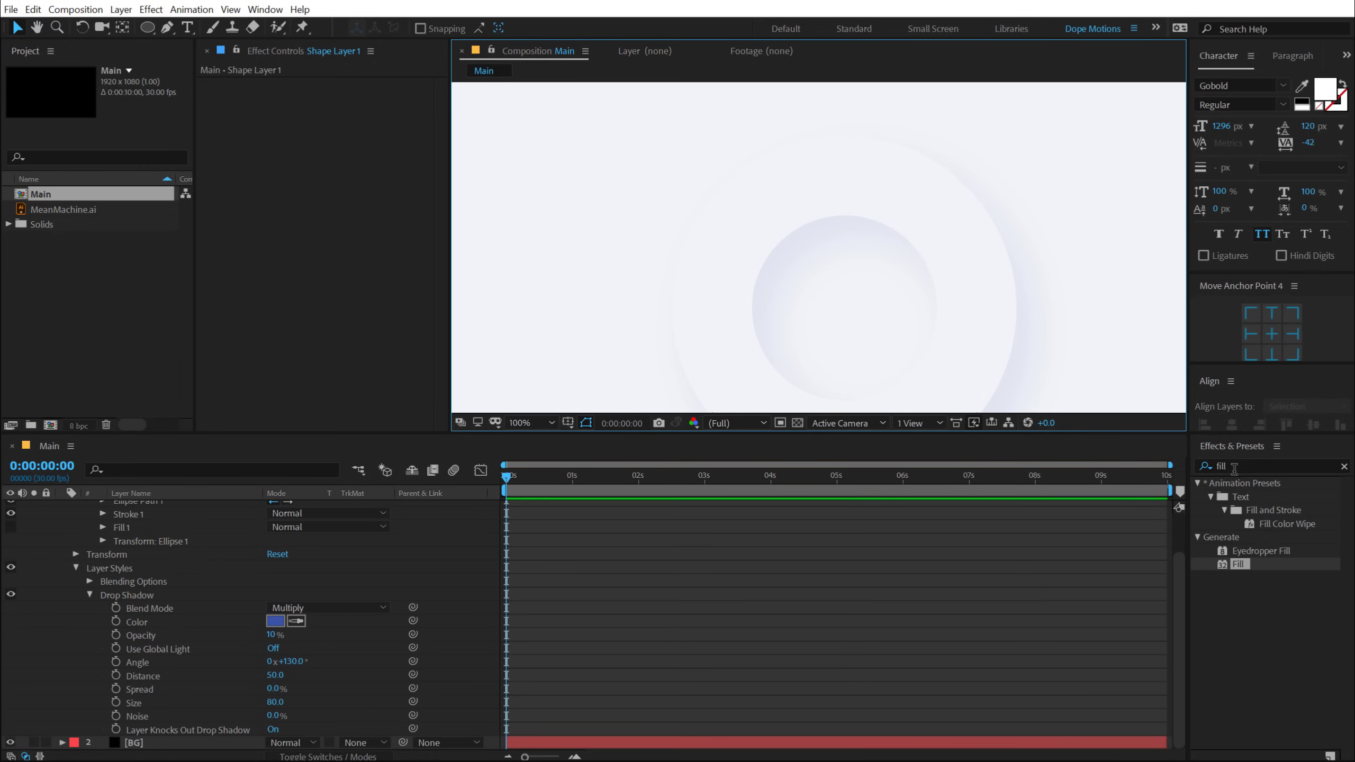
Apply the Drop Shadow effect to Shape Layer 1
{"action": "left_click", "coordinate": [1236, 467]}
{"action": "type", "text": "drop"}
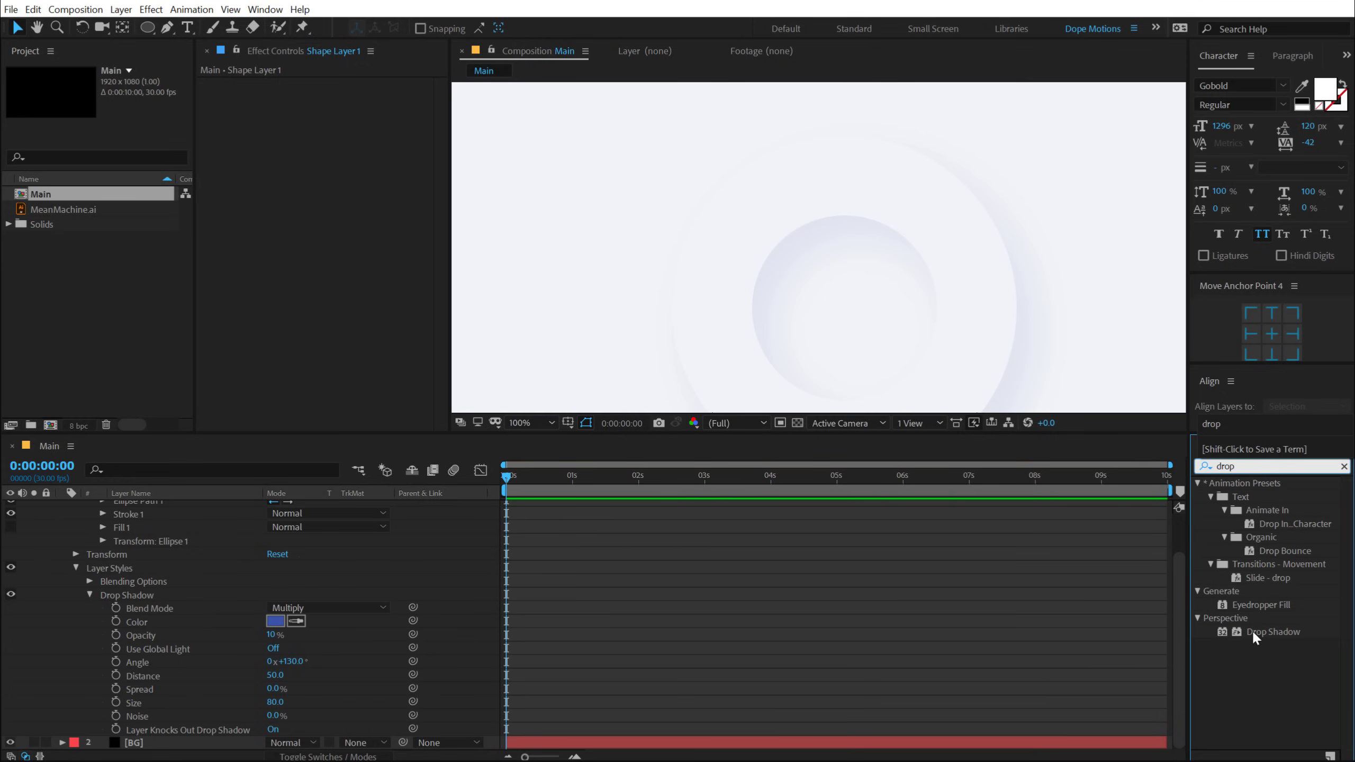
{"action": "left_click", "coordinate": [1254, 633]}
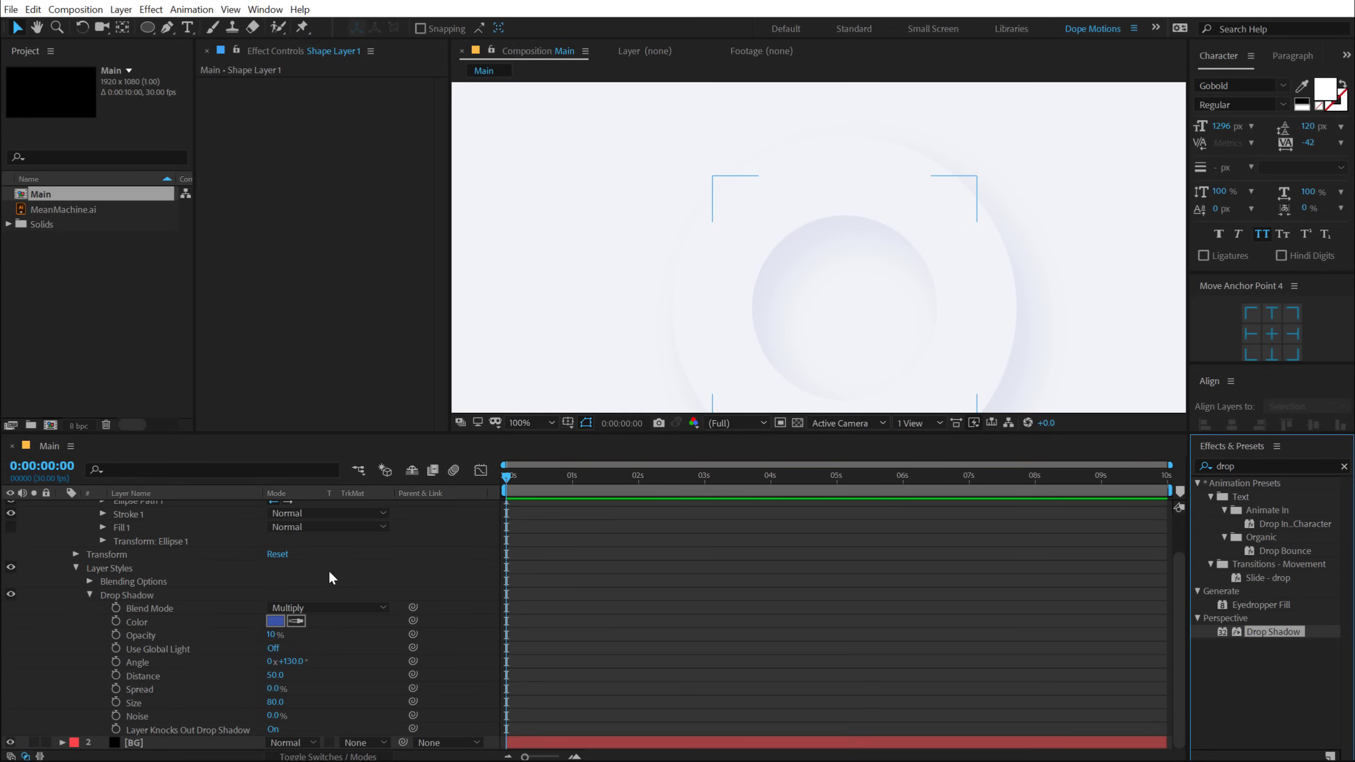
{"action": "scroll", "coordinate": [320, 566], "scroll_direction": "up", "scroll_amount": 2}
{"action": "left_click", "coordinate": [223, 507]}
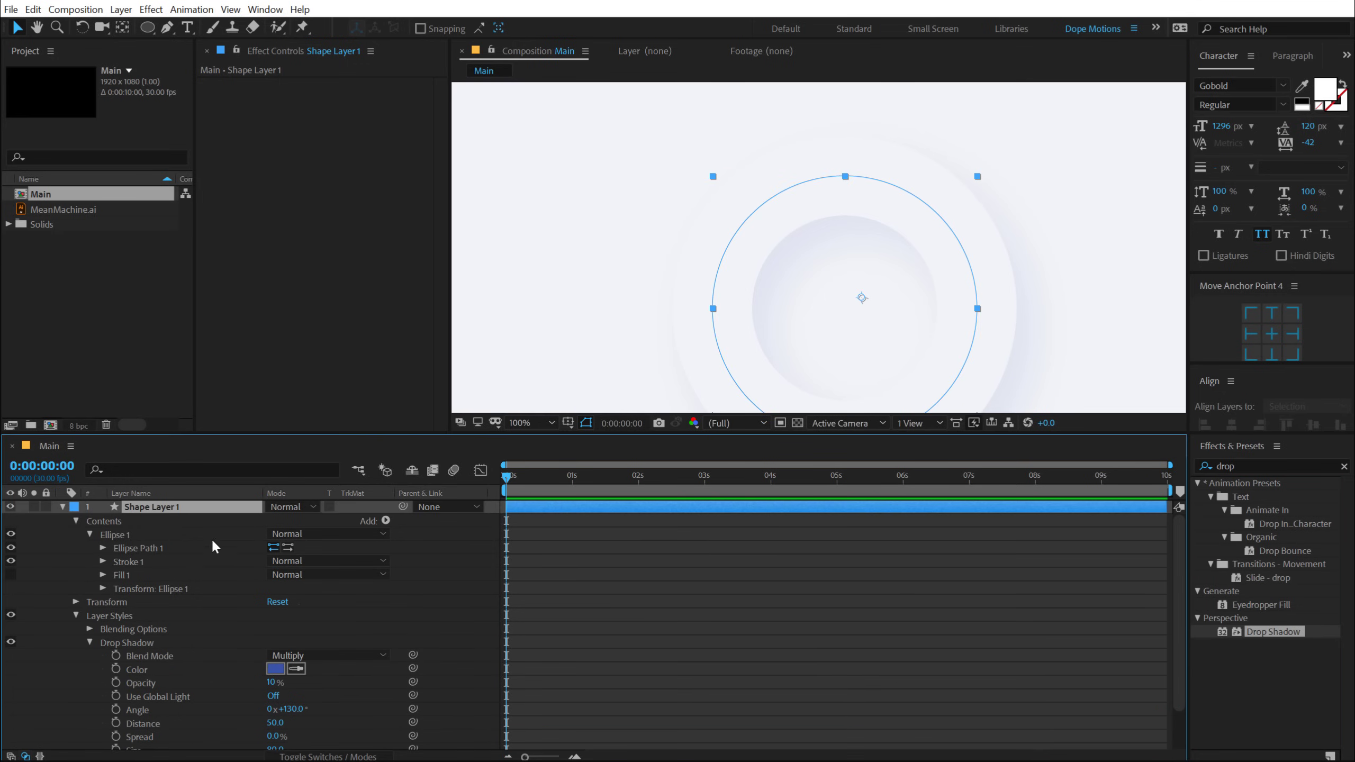
{"action": "double_click", "coordinate": [1263, 635]}
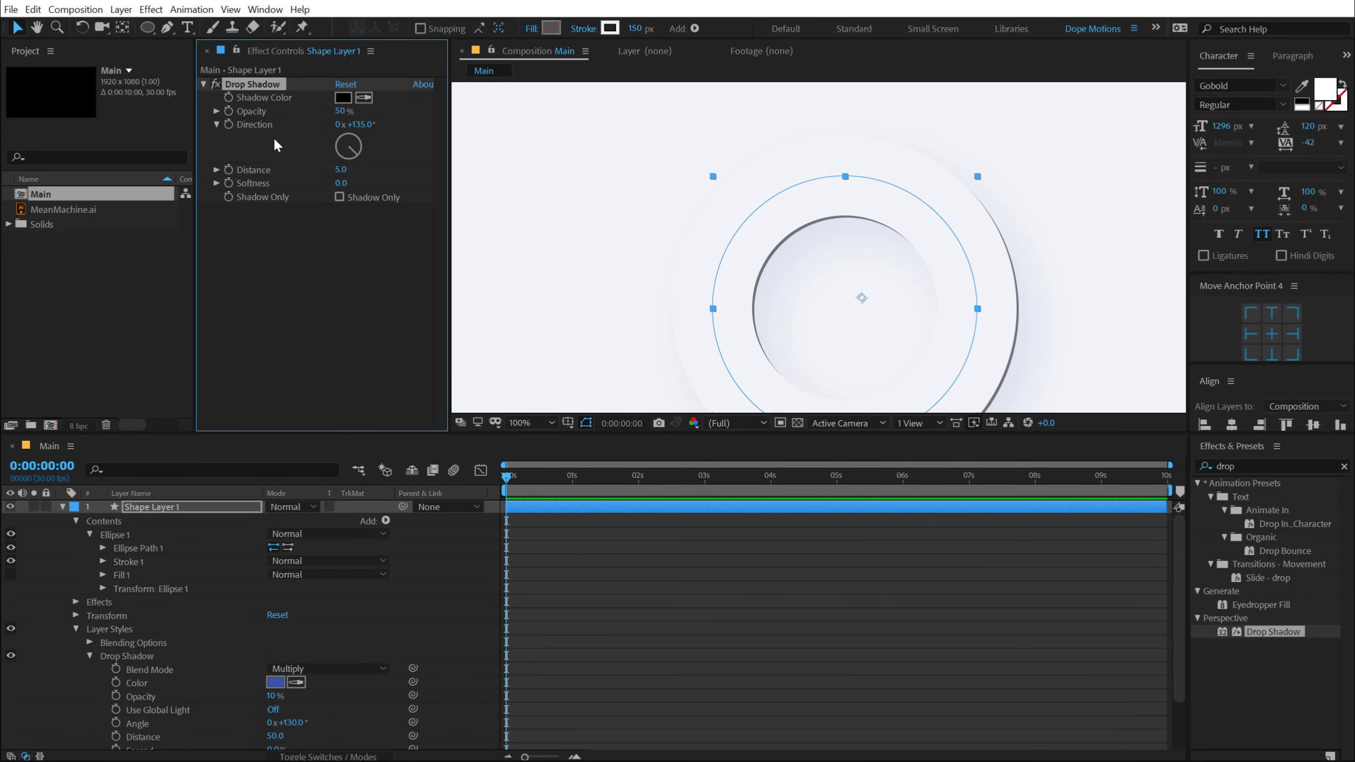
Set the Drop Shadow to white, 100% opacity, −60° direction, distance 20, softness 100
{"action": "left_click", "coordinate": [343, 98]}
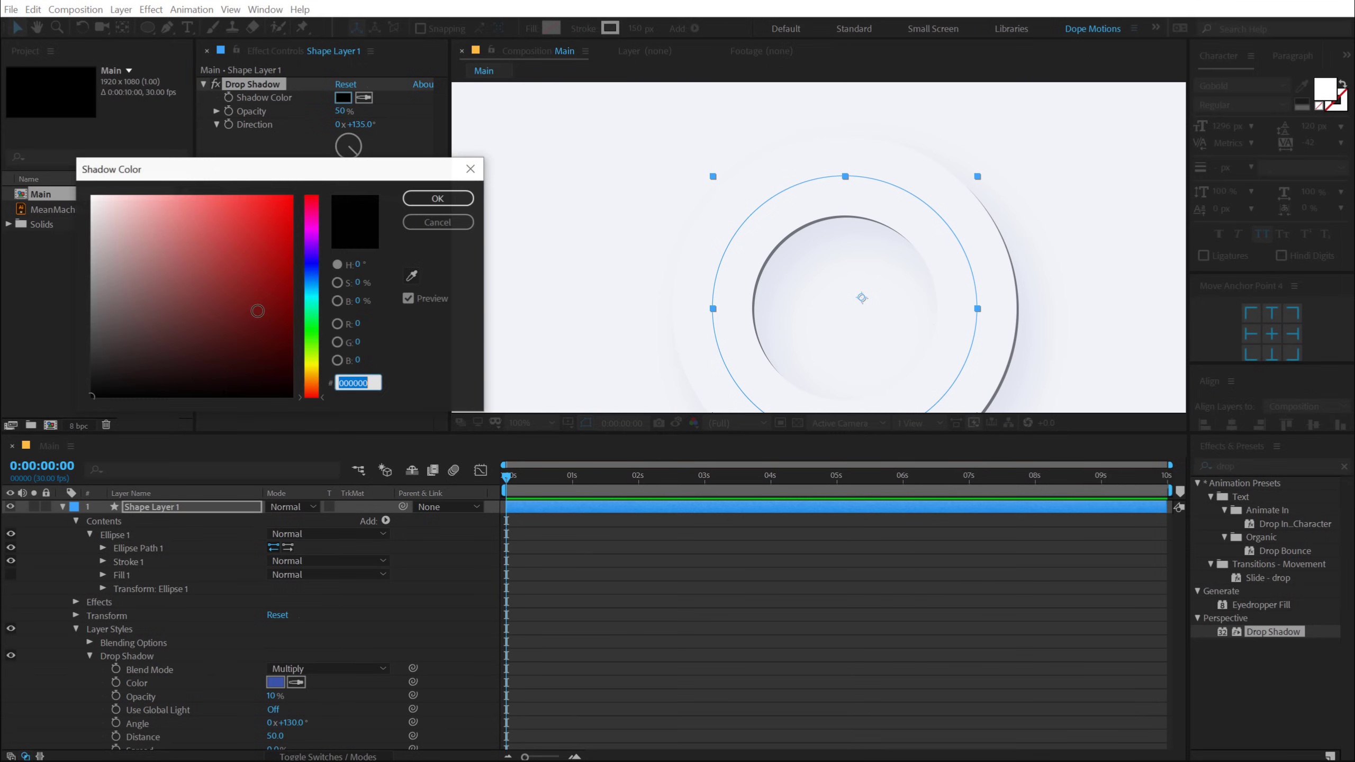
{"action": "type", "text": "FFFFFF"}
{"action": "key", "text": "Return"}
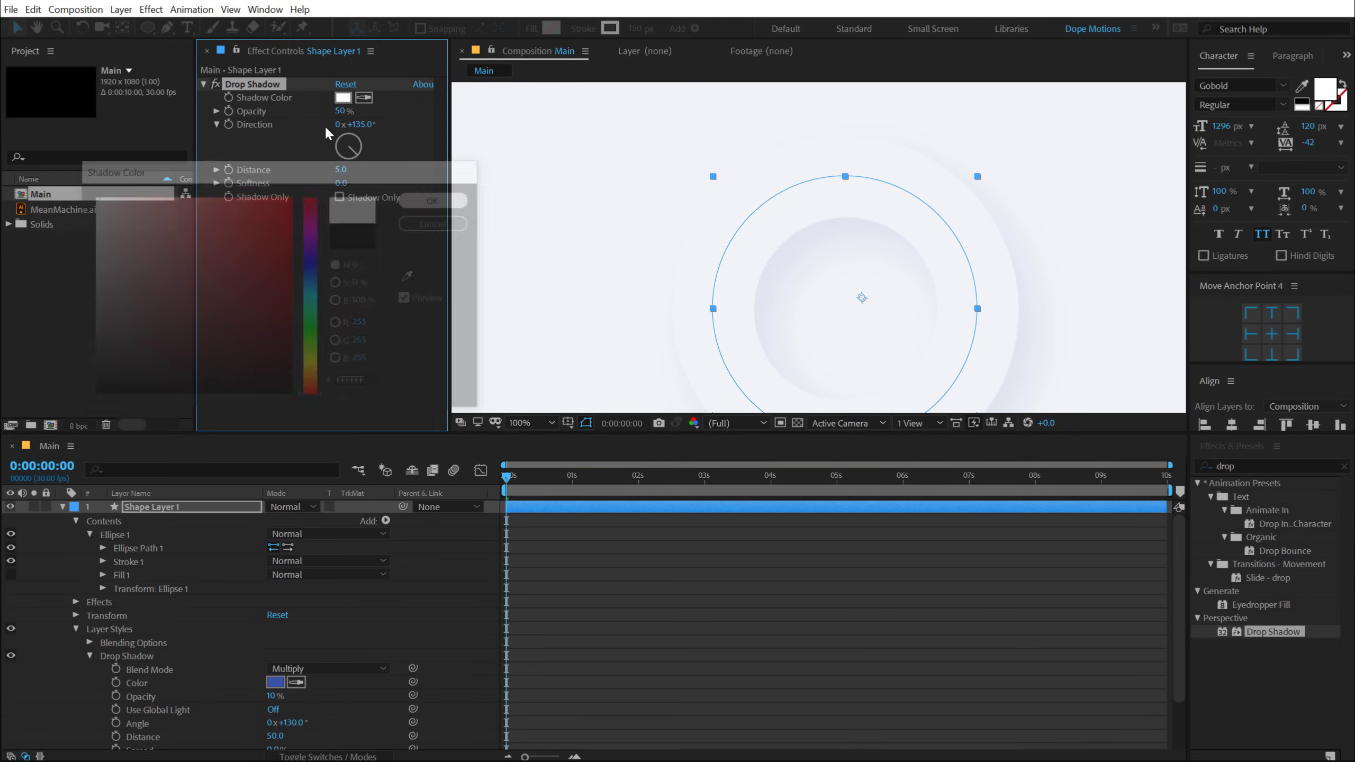
{"action": "left_click_drag", "start_coordinate": [344, 112], "coordinate": [416, 132]}
{"action": "left_click", "coordinate": [360, 125]}
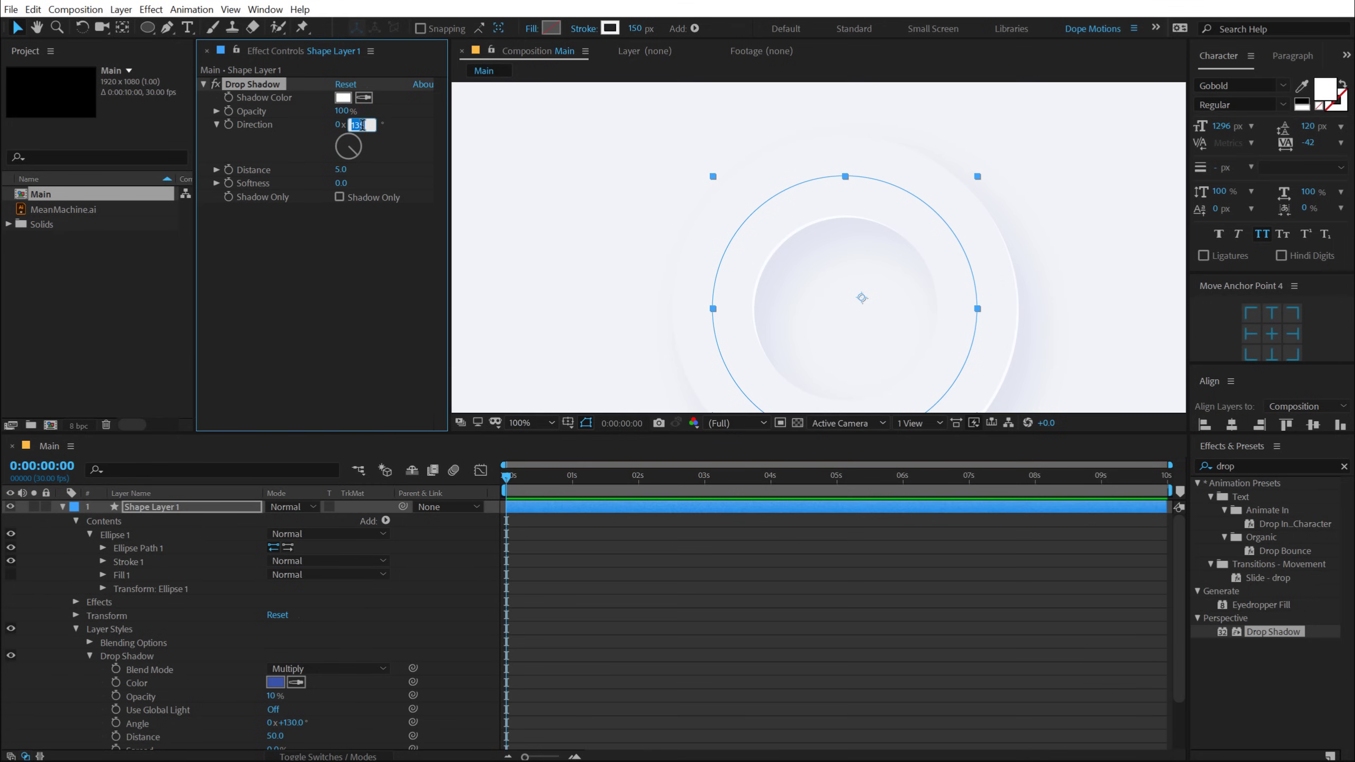
{"action": "key", "text": "Return"}
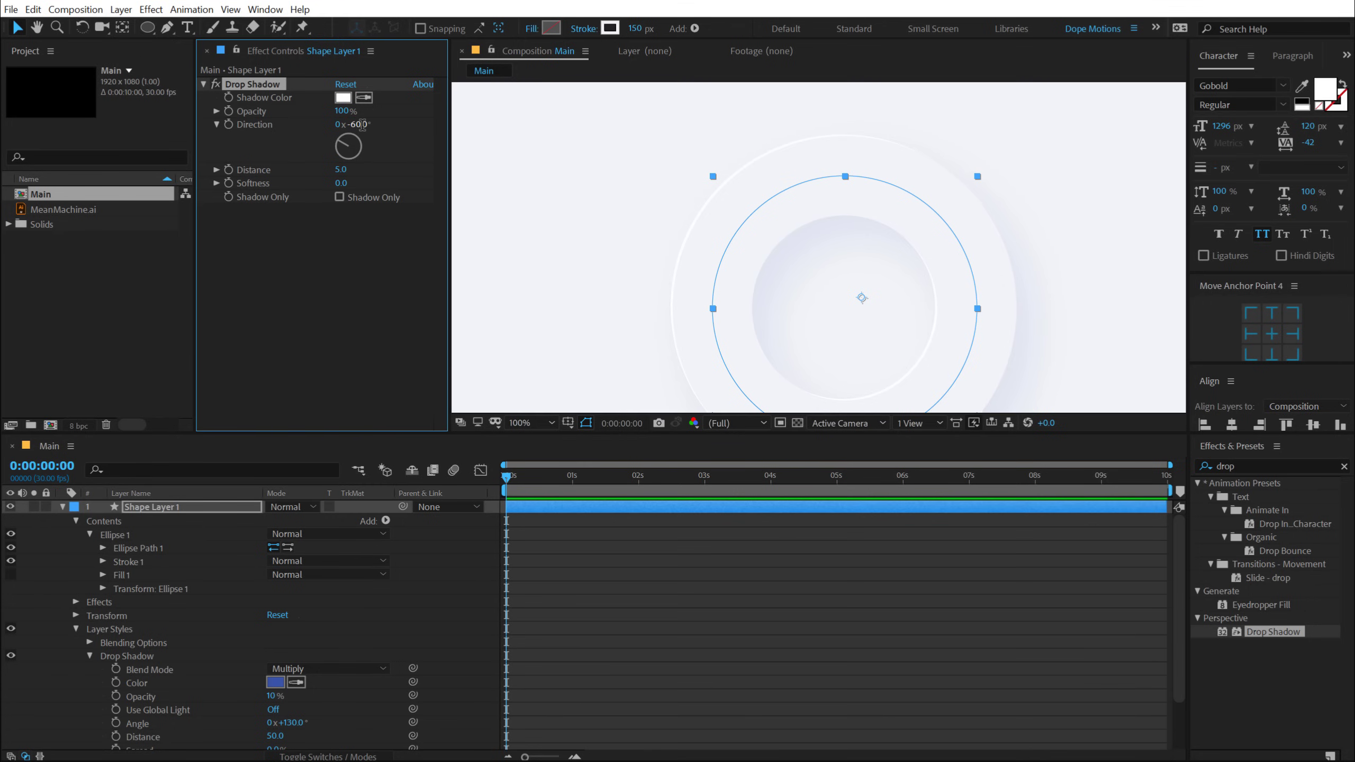
{"action": "left_click", "coordinate": [342, 170]}
{"action": "key", "text": "Return"}
{"action": "left_click", "coordinate": [341, 185]}
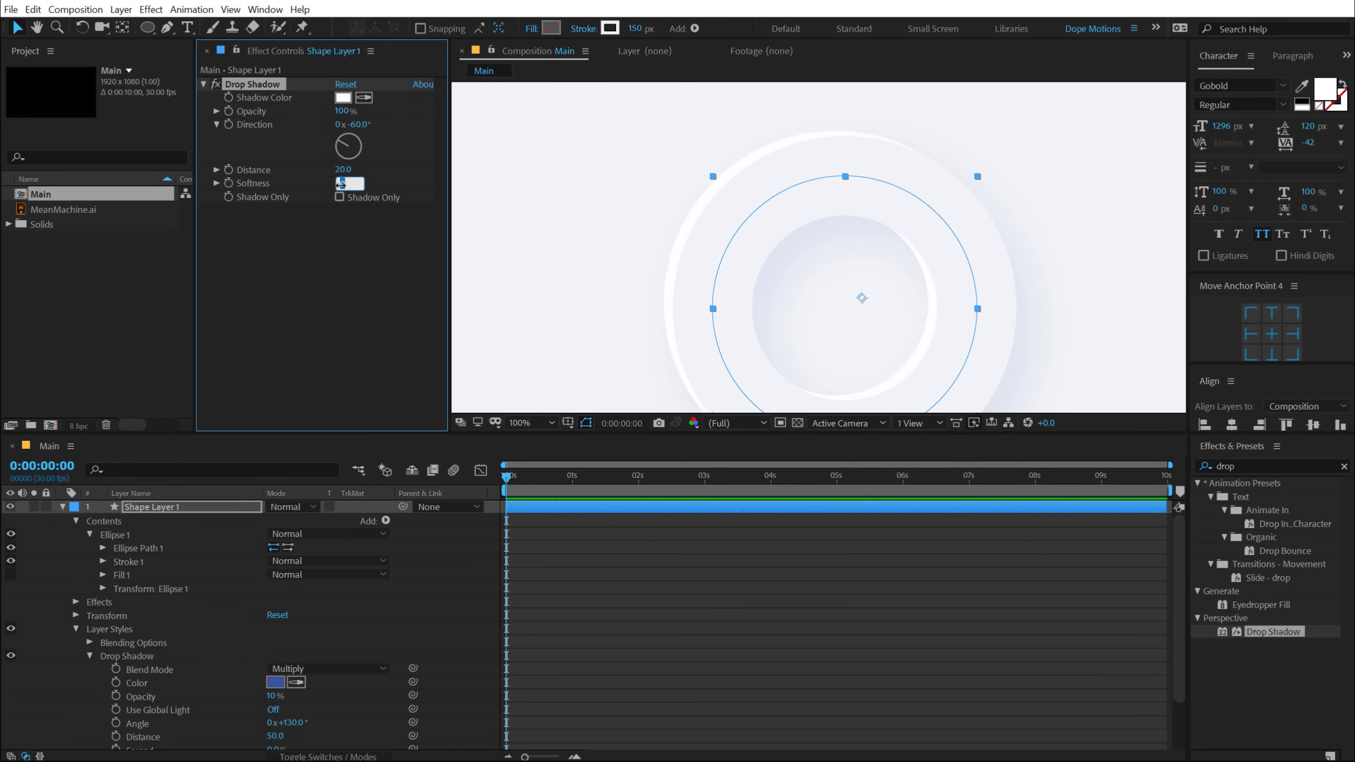
{"action": "key", "text": "Return"}
Deselect the ring, enlarge the viewer and zoom out to 50%
{"action": "left_click", "coordinate": [741, 553]}
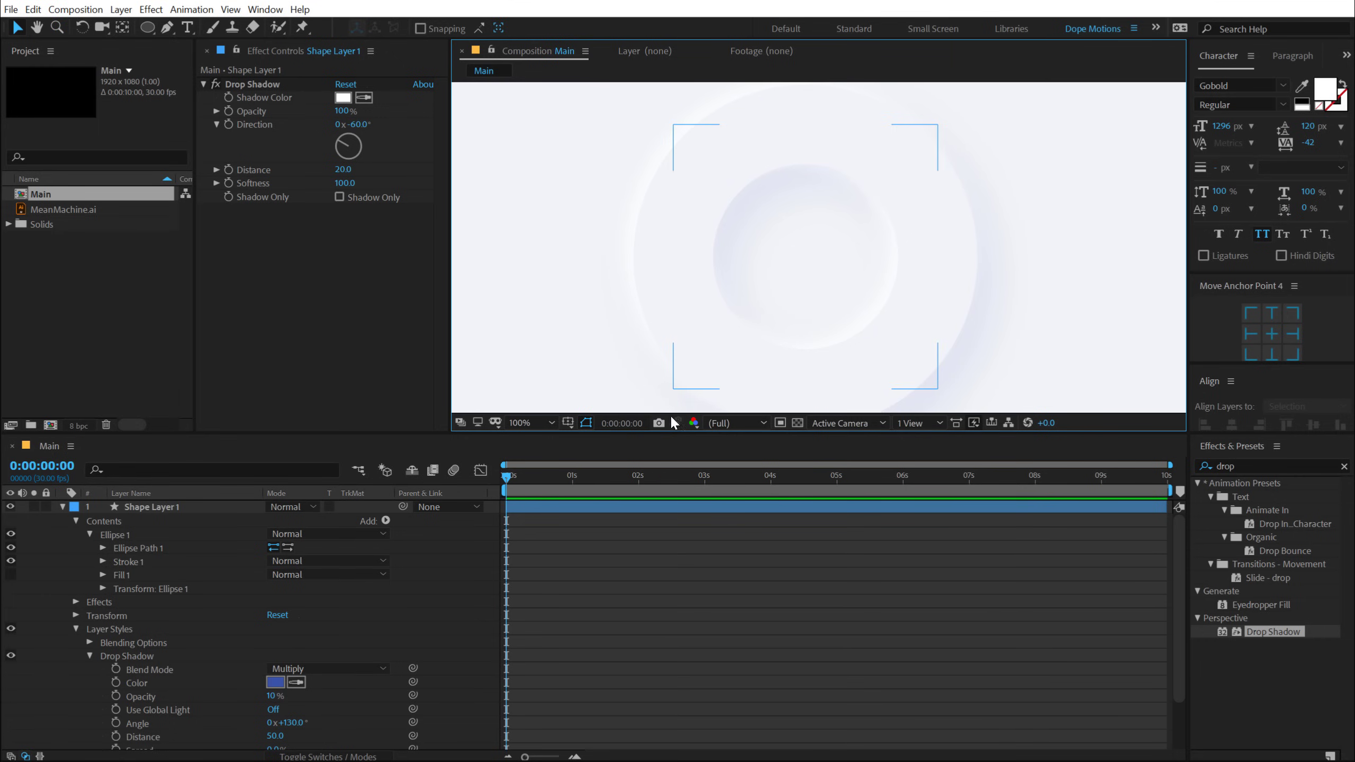
{"action": "left_click_drag", "start_coordinate": [641, 436], "coordinate": [642, 550]}
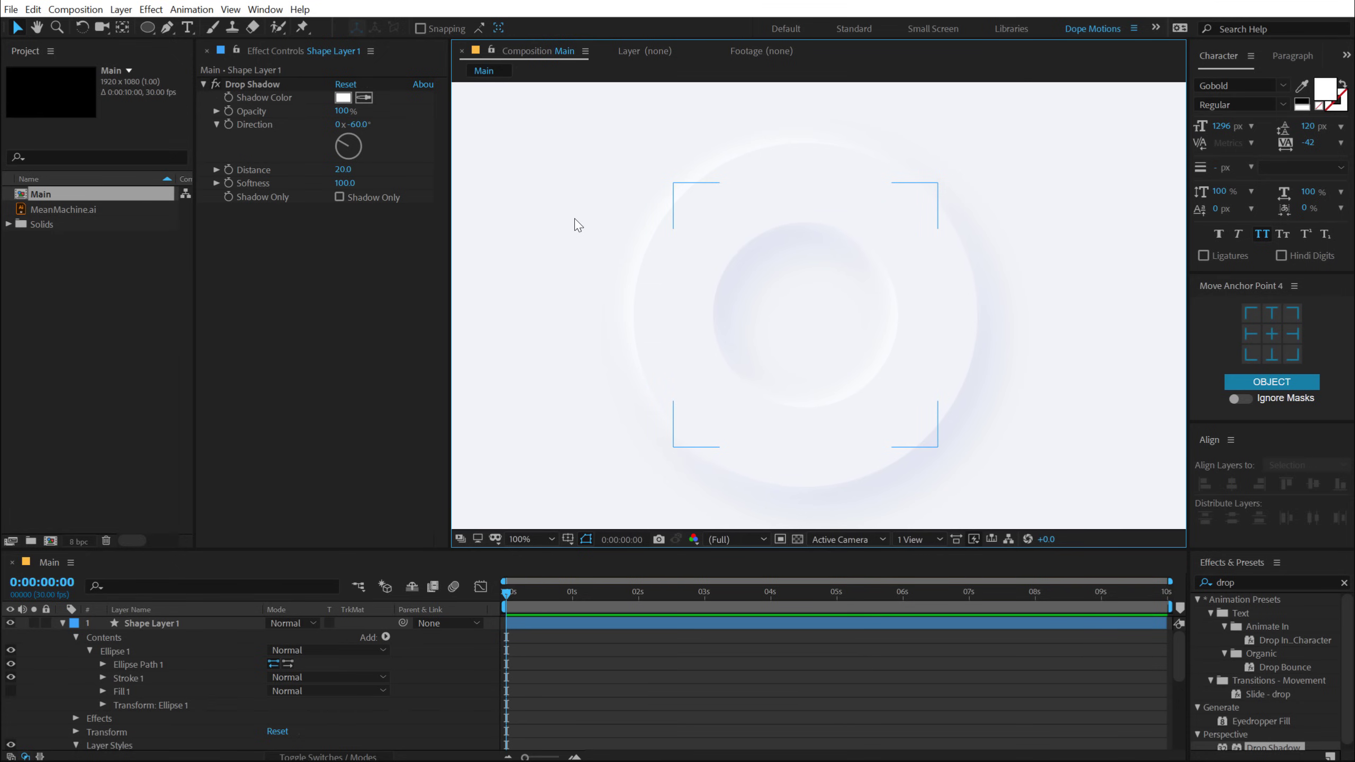
{"action": "key", "text": "comma"}
{"action": "key", "text": "comma"}
Zoom the viewer back to 100%, then scroll through Skillshare's motion graphics class results
{"action": "key", "text": "period"}
{"action": "key", "text": "period"}
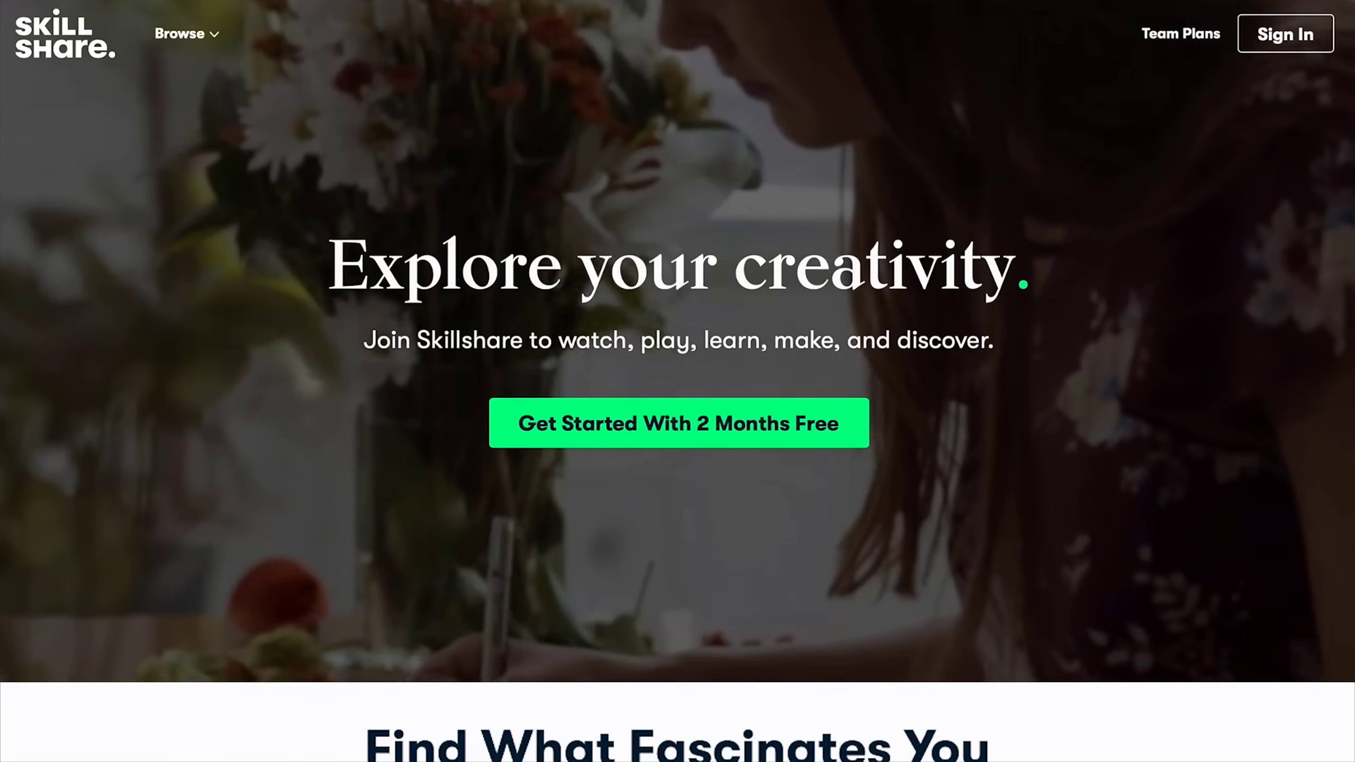
{"action": "scroll", "coordinate": [678, 381], "scroll_direction": "down", "scroll_amount": 8}
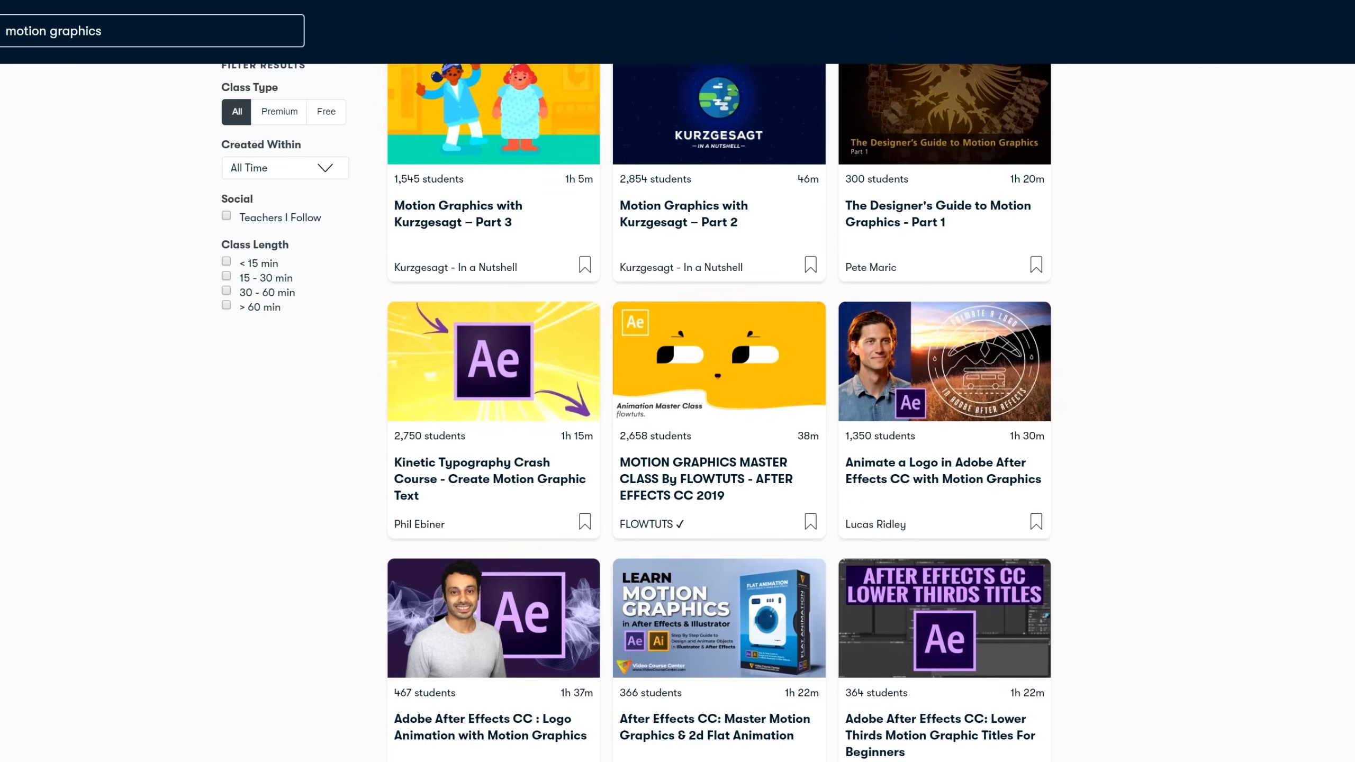
{"action": "scroll", "coordinate": [720, 412], "scroll_direction": "down", "scroll_amount": 2}
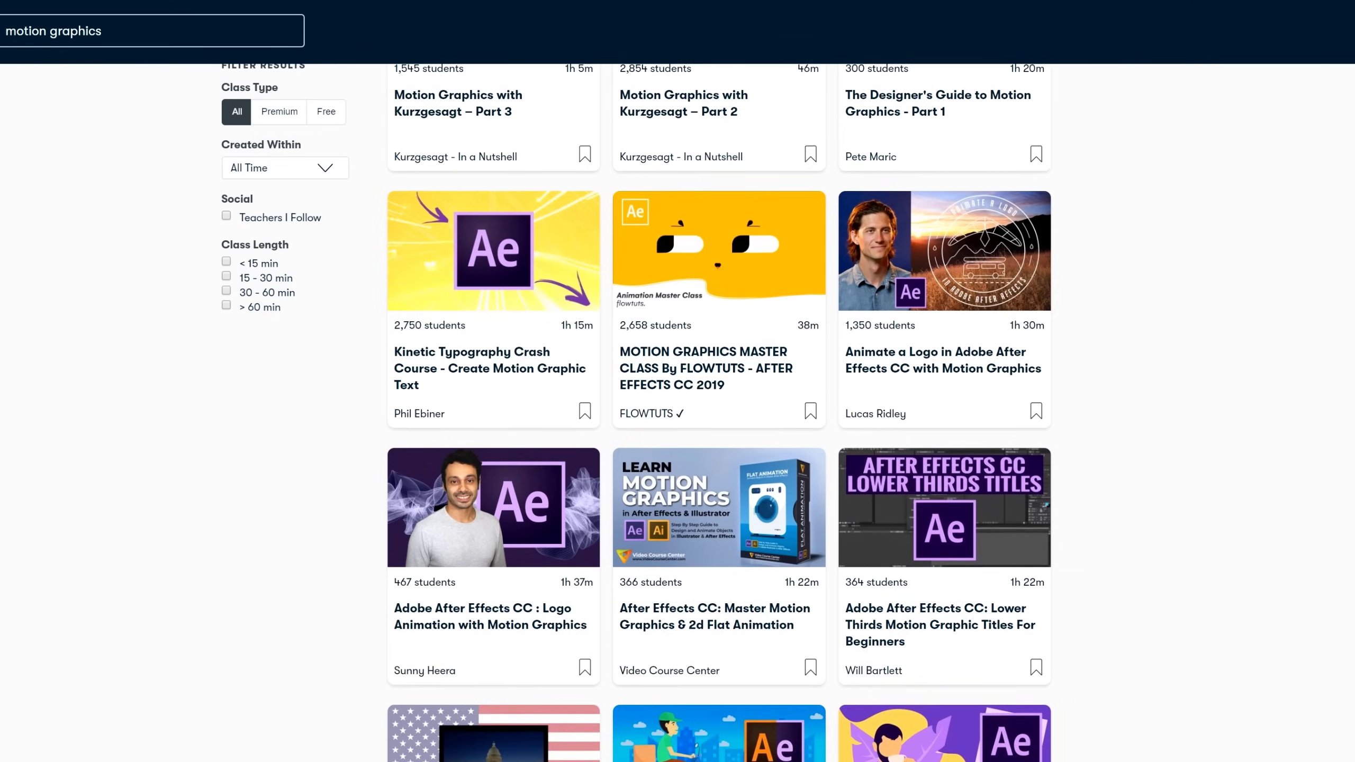
{"action": "scroll", "coordinate": [720, 412], "scroll_direction": "down", "scroll_amount": 7}
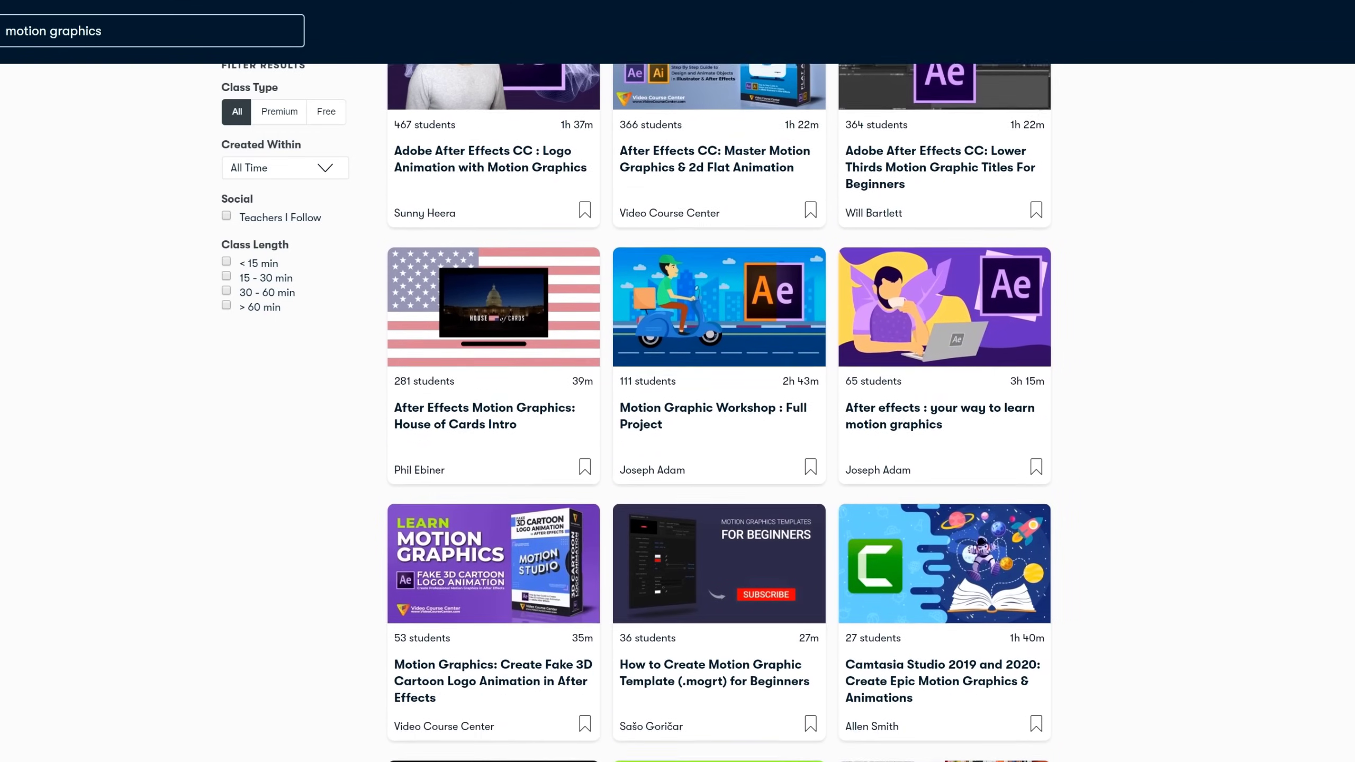
{"action": "scroll", "coordinate": [720, 412], "scroll_direction": "down", "scroll_amount": 9}
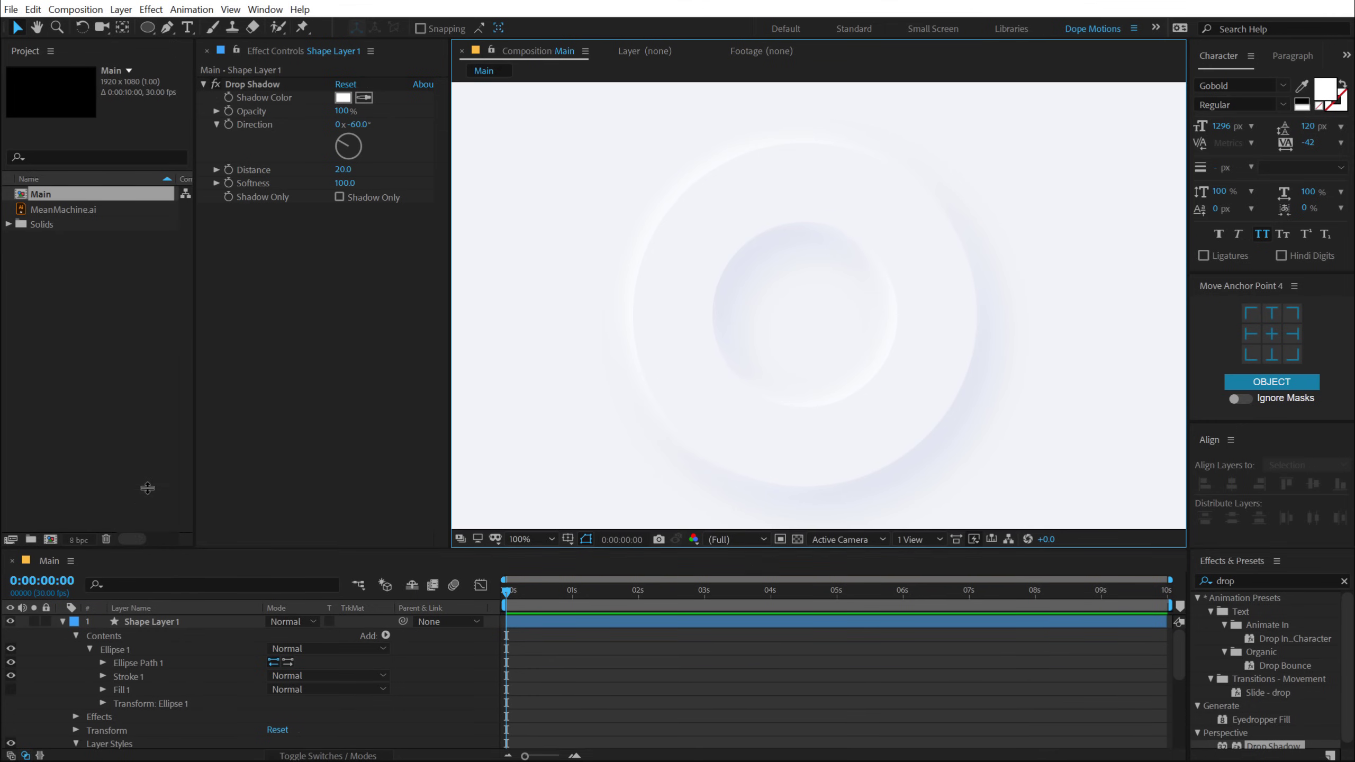
Add Trim Paths to the ring's contents and expand its properties
{"action": "left_click_drag", "start_coordinate": [148, 488], "coordinate": [148, 458]}
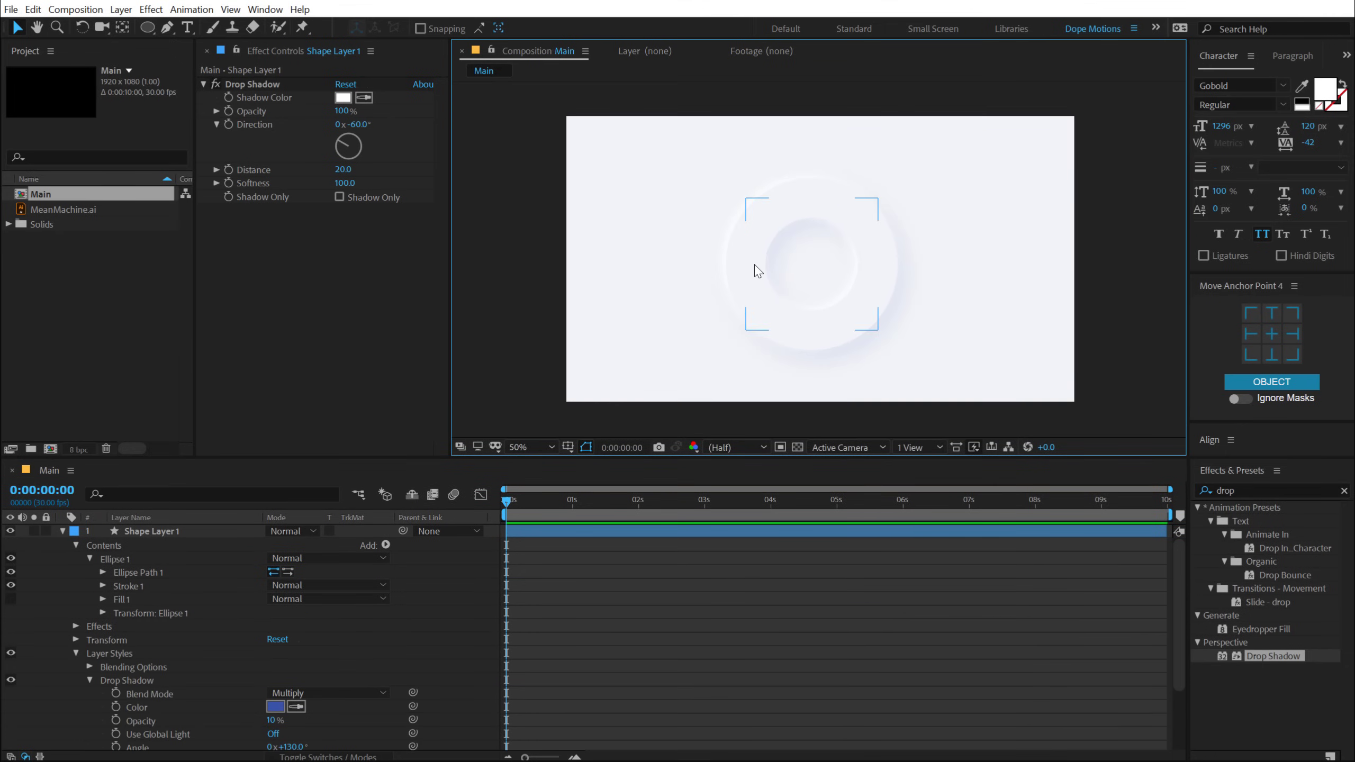
{"action": "scroll", "coordinate": [756, 266], "scroll_direction": "down", "scroll_amount": 2}
{"action": "left_click", "coordinate": [88, 559]}
{"action": "left_click", "coordinate": [76, 599]}
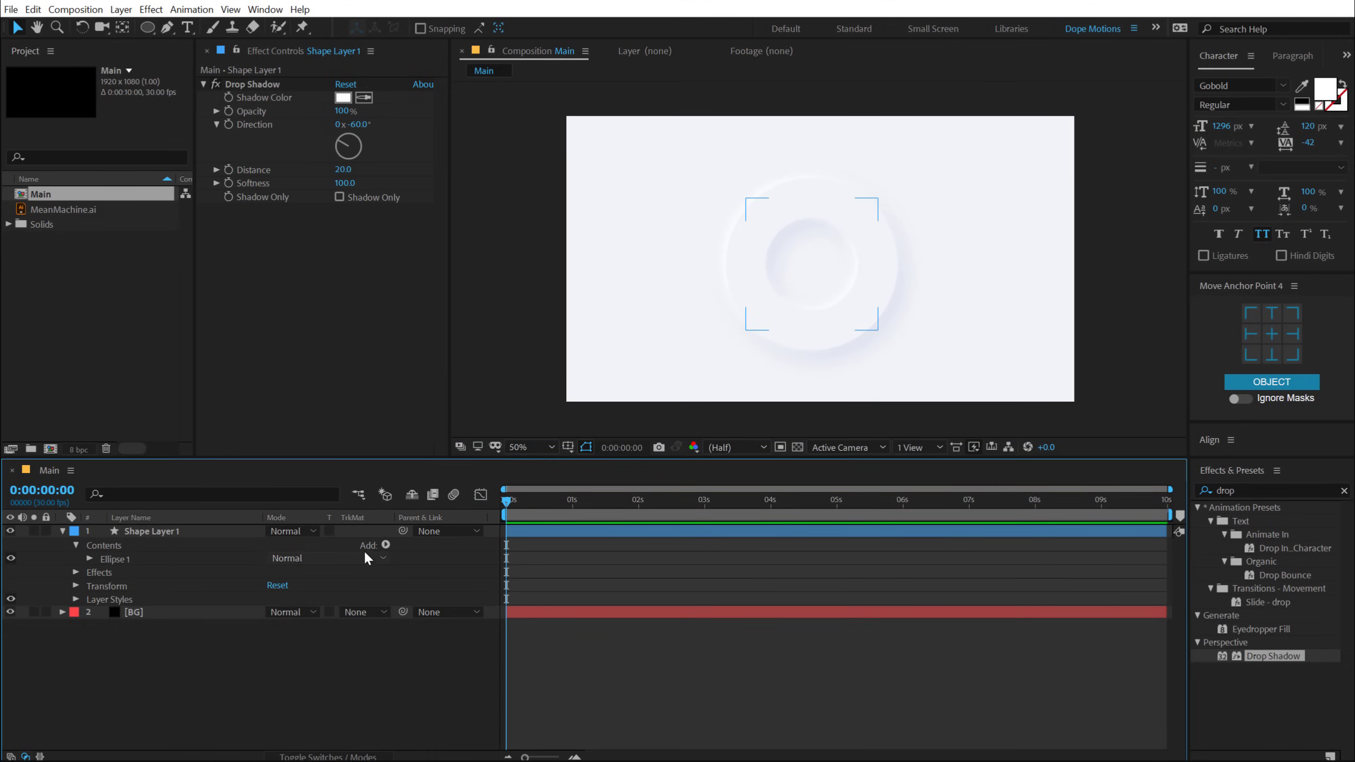
{"action": "left_click", "coordinate": [386, 546]}
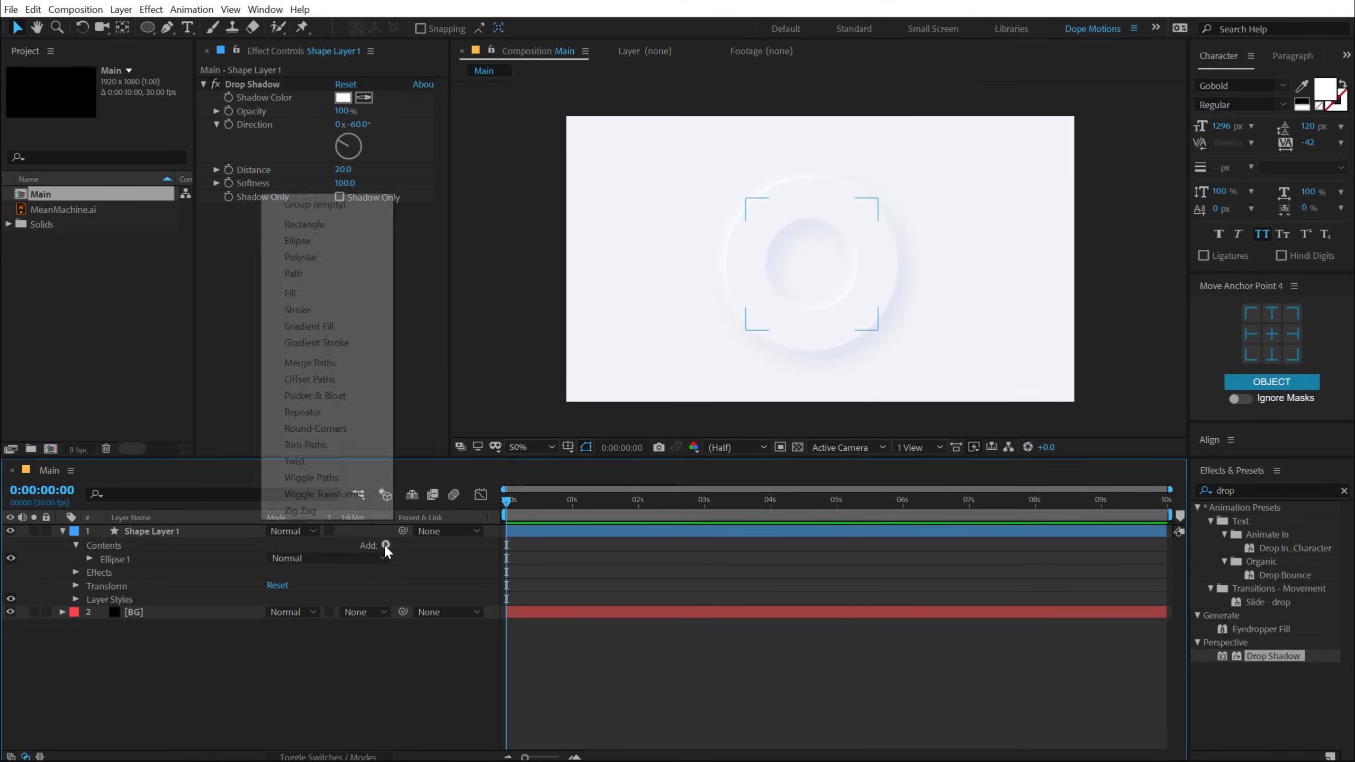
{"action": "left_click", "coordinate": [336, 444]}
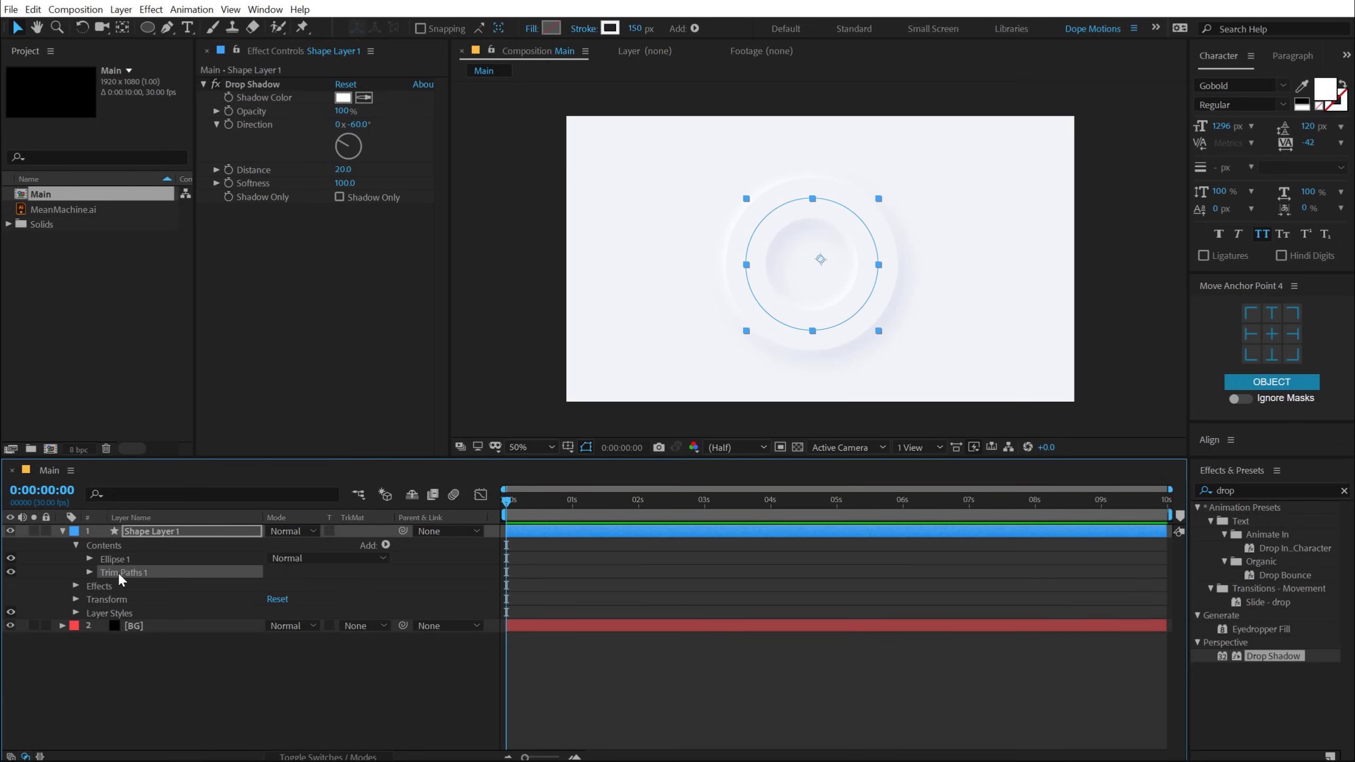
{"action": "left_click", "coordinate": [90, 572]}
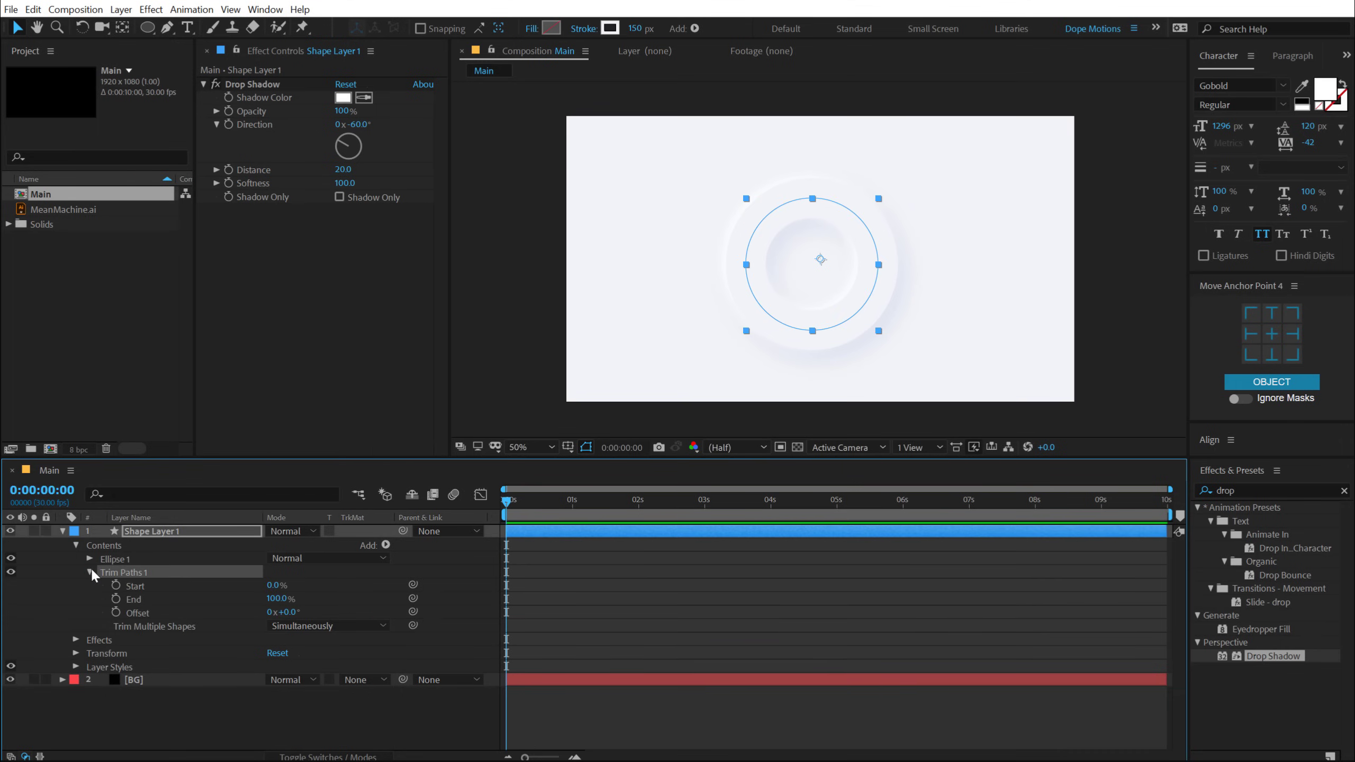
At 3 seconds, keyframe End 100%, Offset 0° and Stroke Width 150, then return to 0s
{"action": "left_click", "coordinate": [705, 507]}
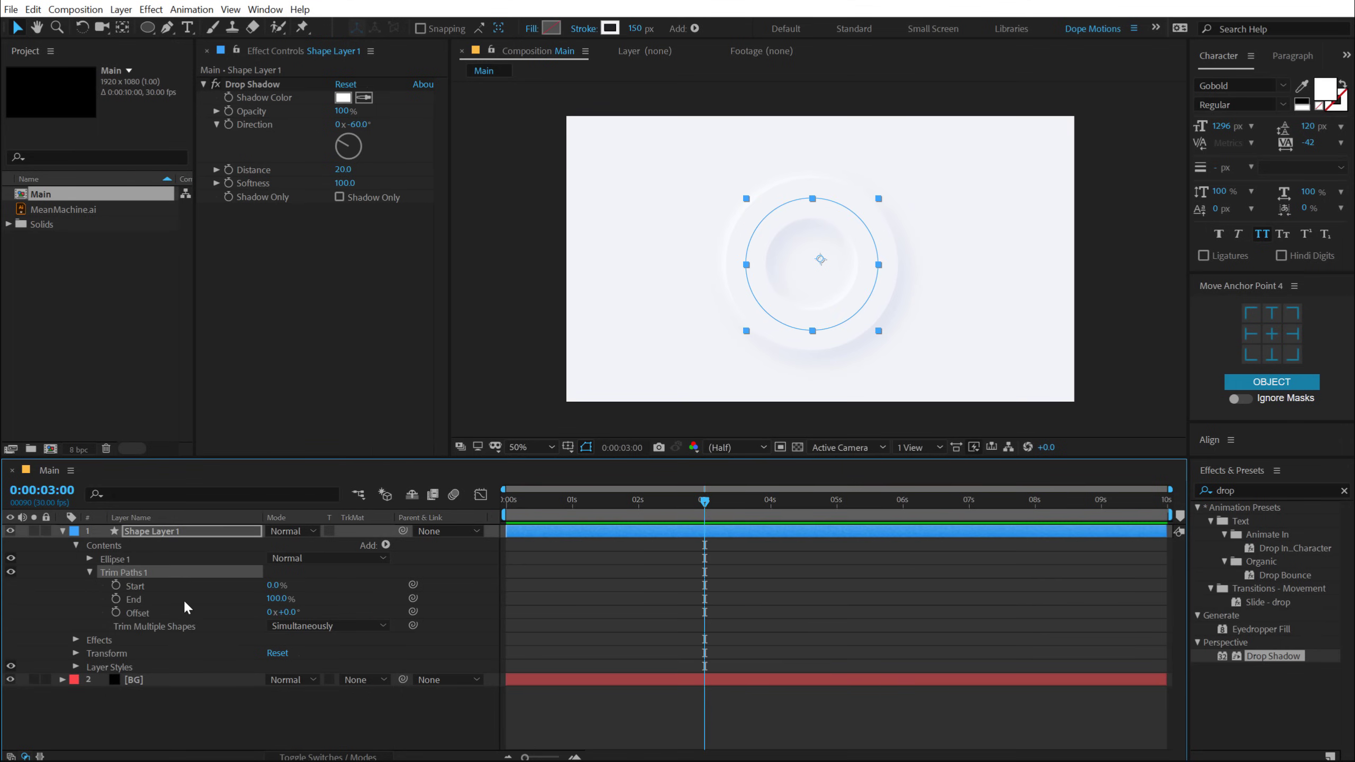
{"action": "left_click", "coordinate": [116, 599]}
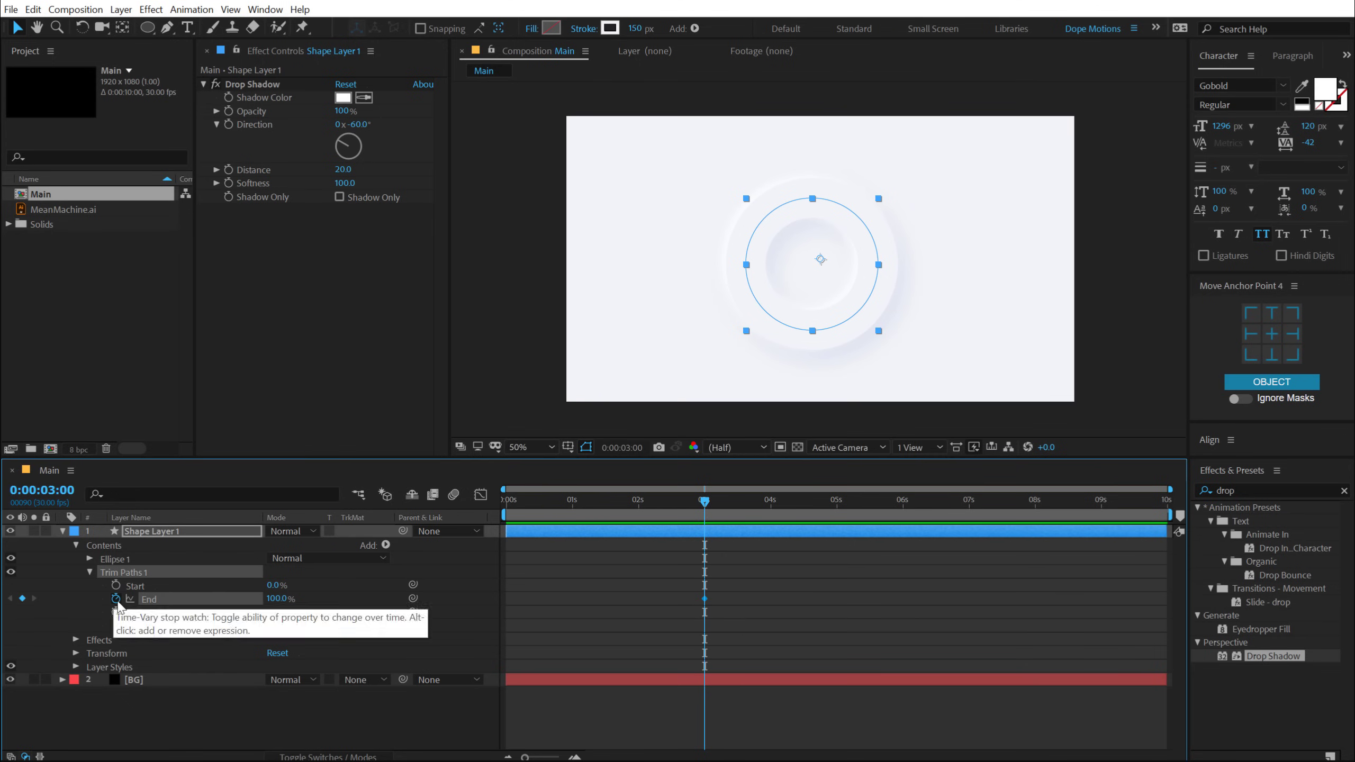
{"action": "left_click", "coordinate": [116, 613]}
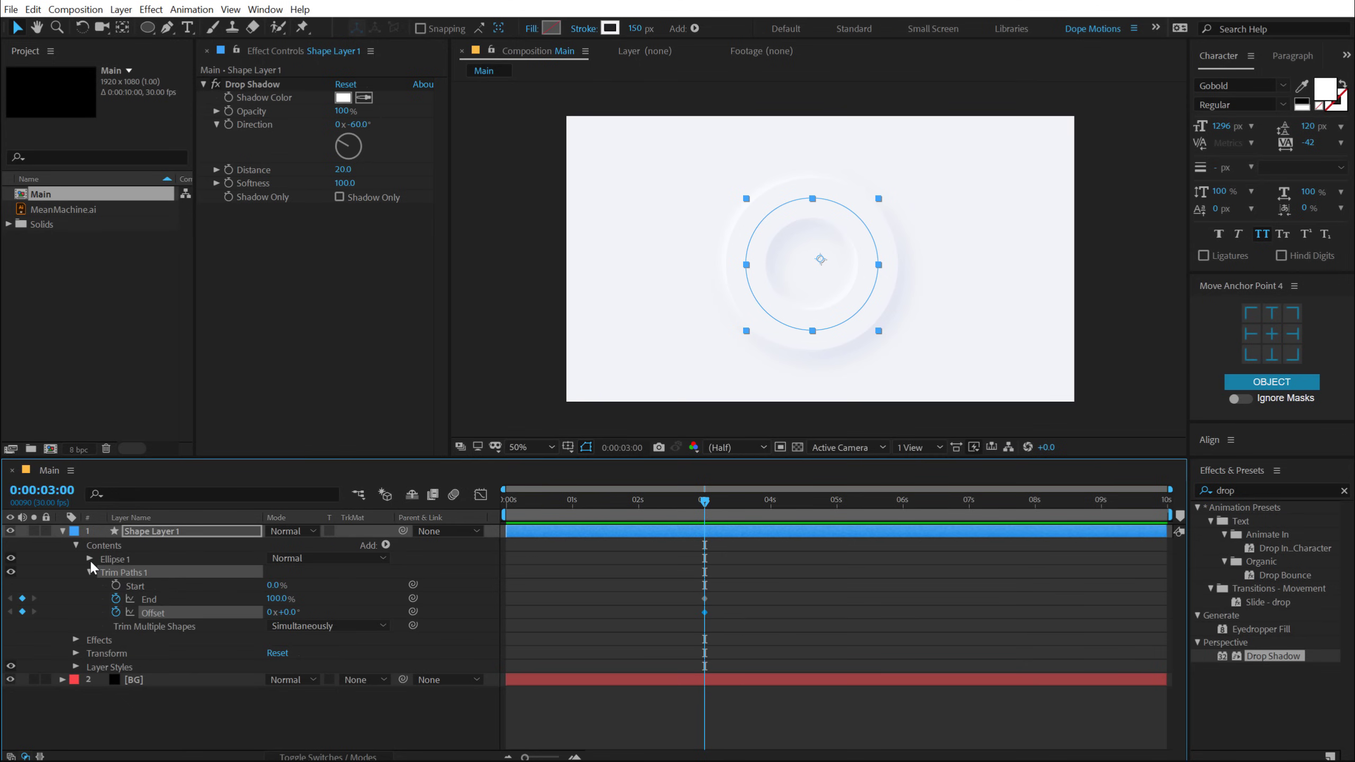
{"action": "left_click", "coordinate": [89, 559]}
{"action": "left_click", "coordinate": [103, 585]}
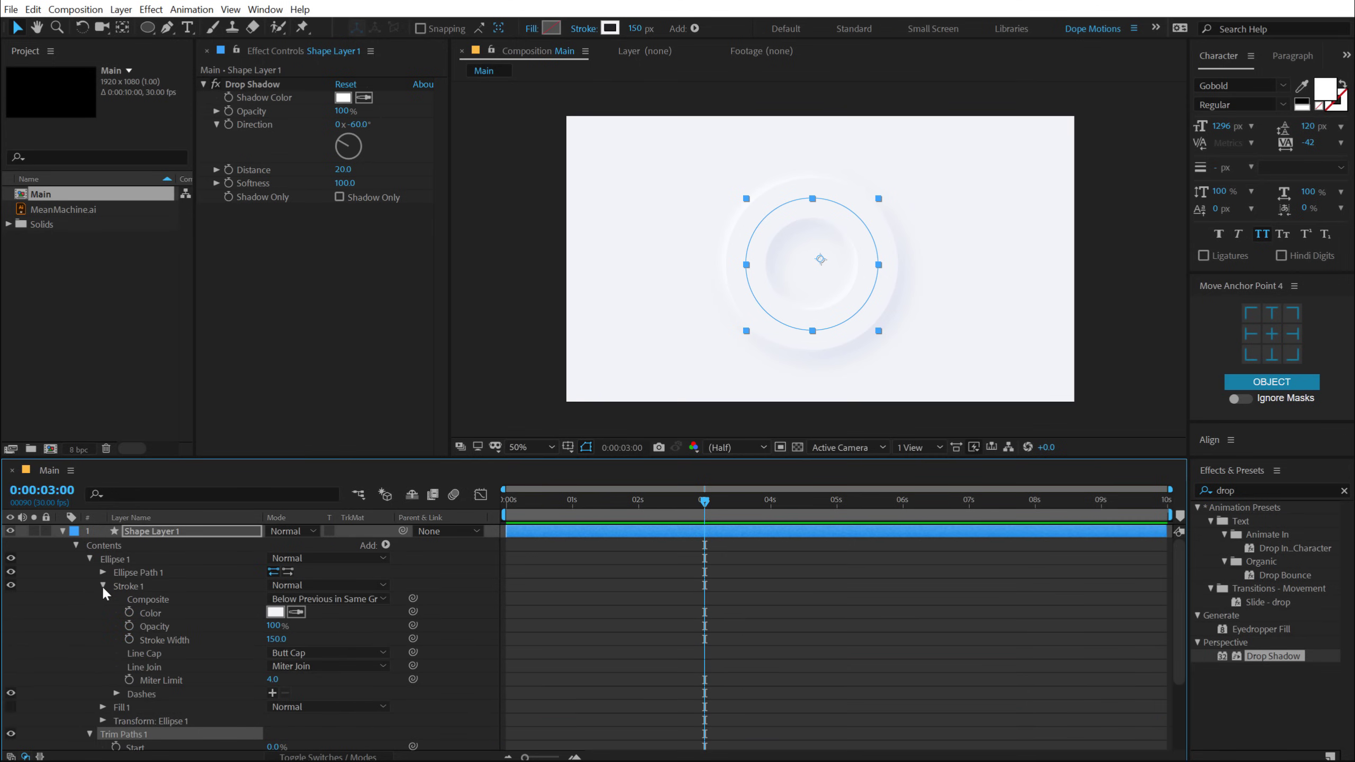
{"action": "left_click", "coordinate": [128, 639]}
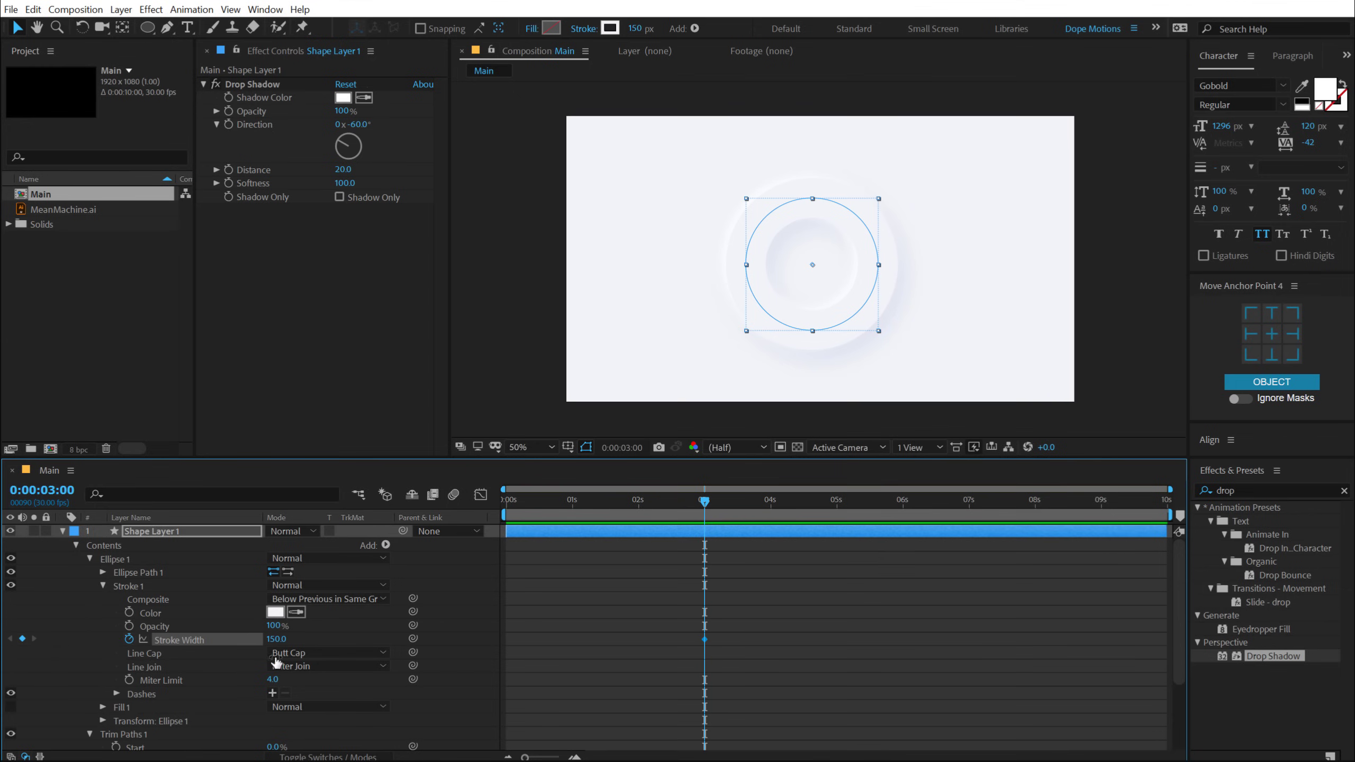
{"action": "left_click_drag", "start_coordinate": [650, 513], "coordinate": [505, 513]}
{"action": "left_click", "coordinate": [138, 531]}
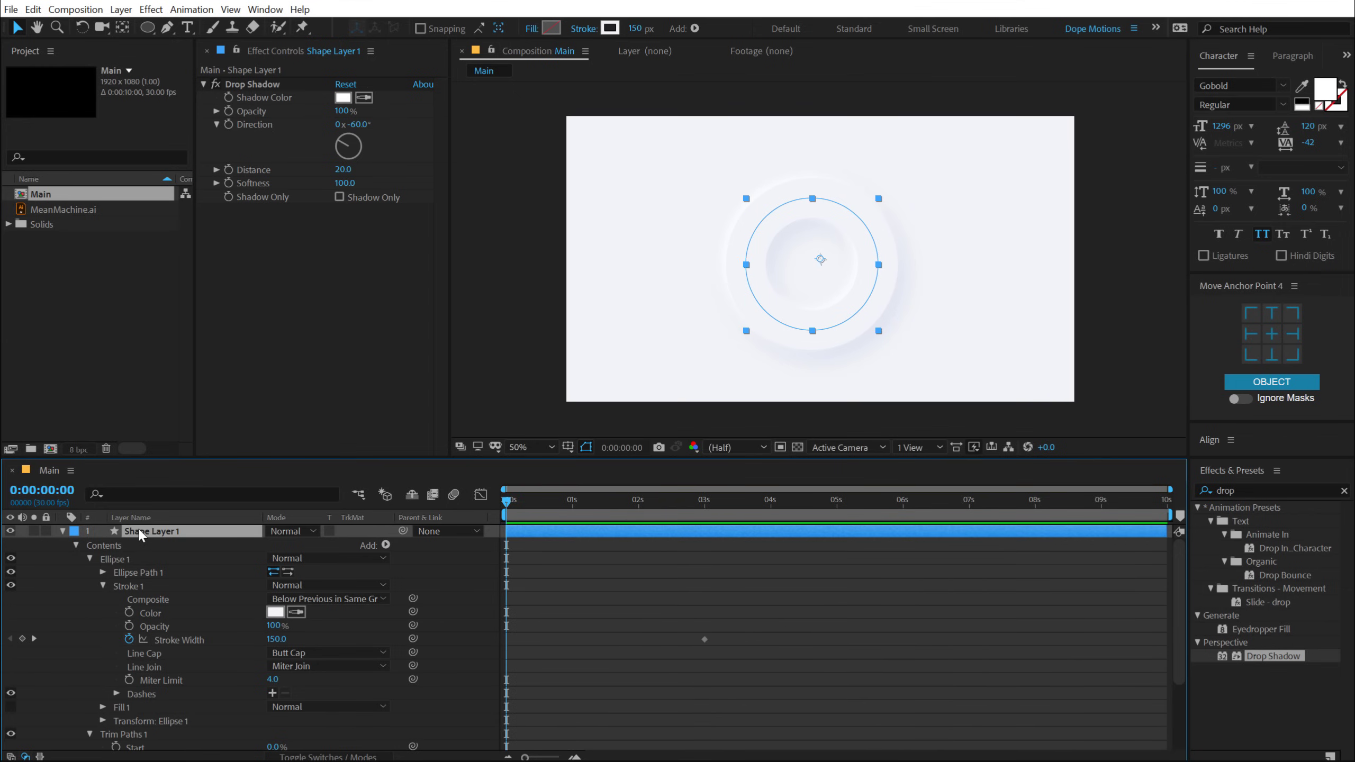
At 0s, set Stroke Width 0, Trim End 0% and Offset -180°
{"action": "key", "text": "u"}
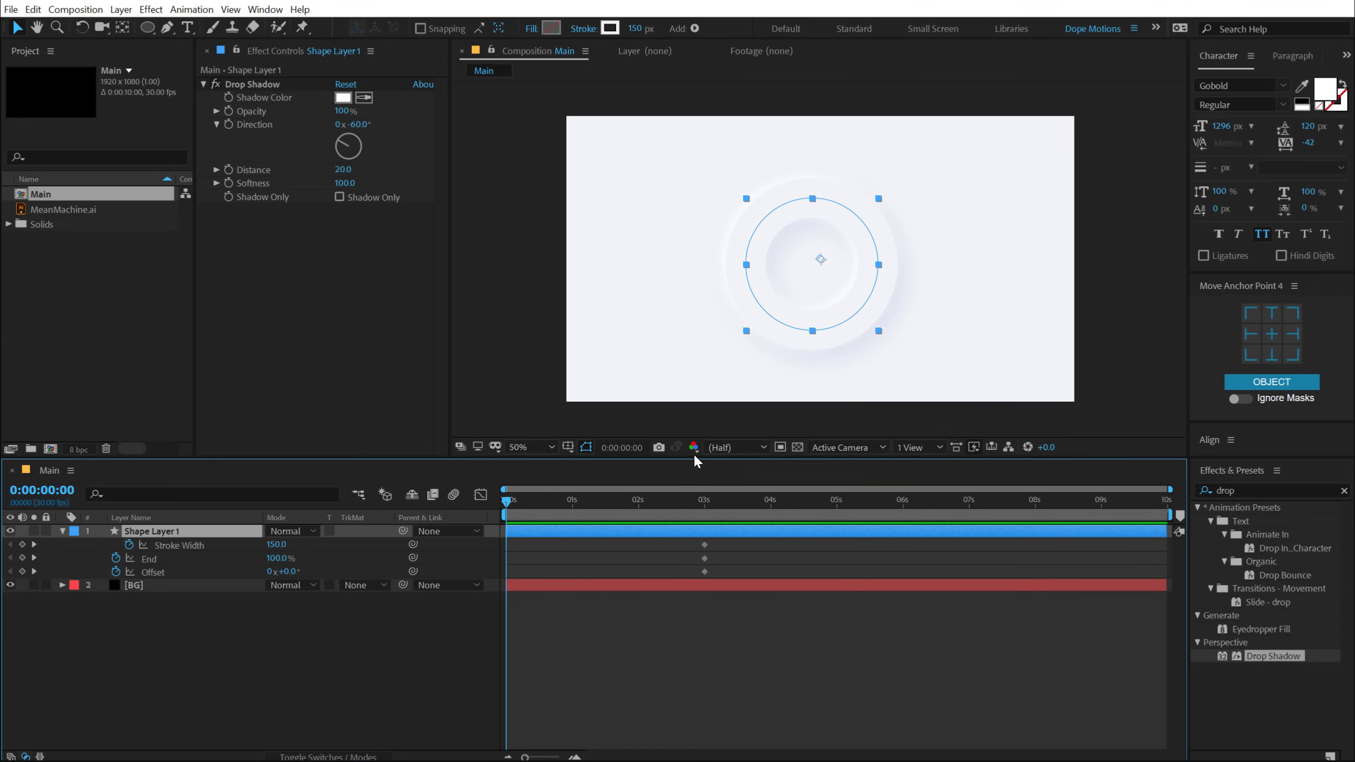
{"action": "left_click", "coordinate": [278, 545]}
{"action": "type", "text": "0"}
{"action": "key", "text": "Return"}
{"action": "left_click", "coordinate": [274, 559]}
{"action": "type", "text": "0"}
{"action": "key", "text": "Return"}
{"action": "left_click", "coordinate": [292, 572]}
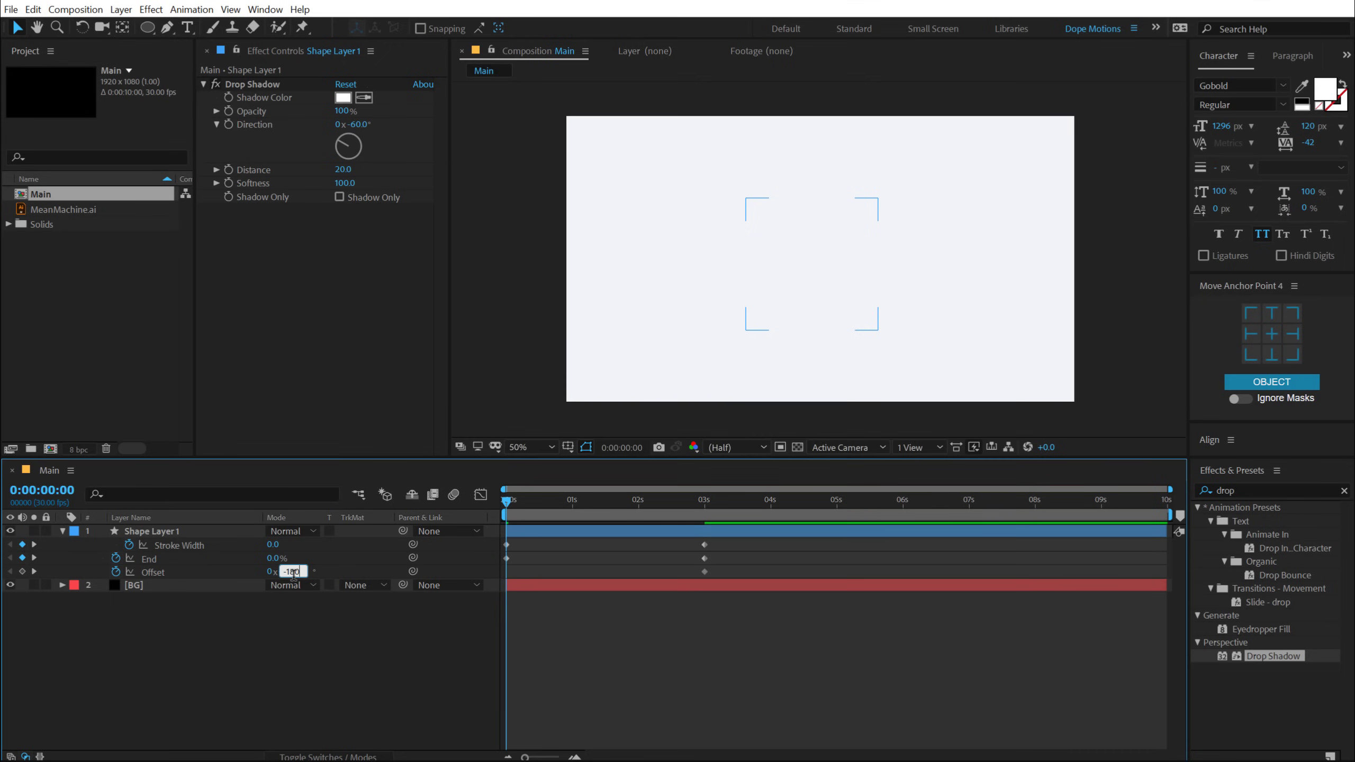
{"action": "type", "text": "-180"}
{"action": "key", "text": "Return"}
{"action": "left_click_drag", "start_coordinate": [512, 499], "coordinate": [660, 502]}
Give the ring stroke a Round Cap and preview the sweep-in animation
{"action": "scroll", "coordinate": [686, 325], "scroll_direction": "up", "scroll_amount": 2}
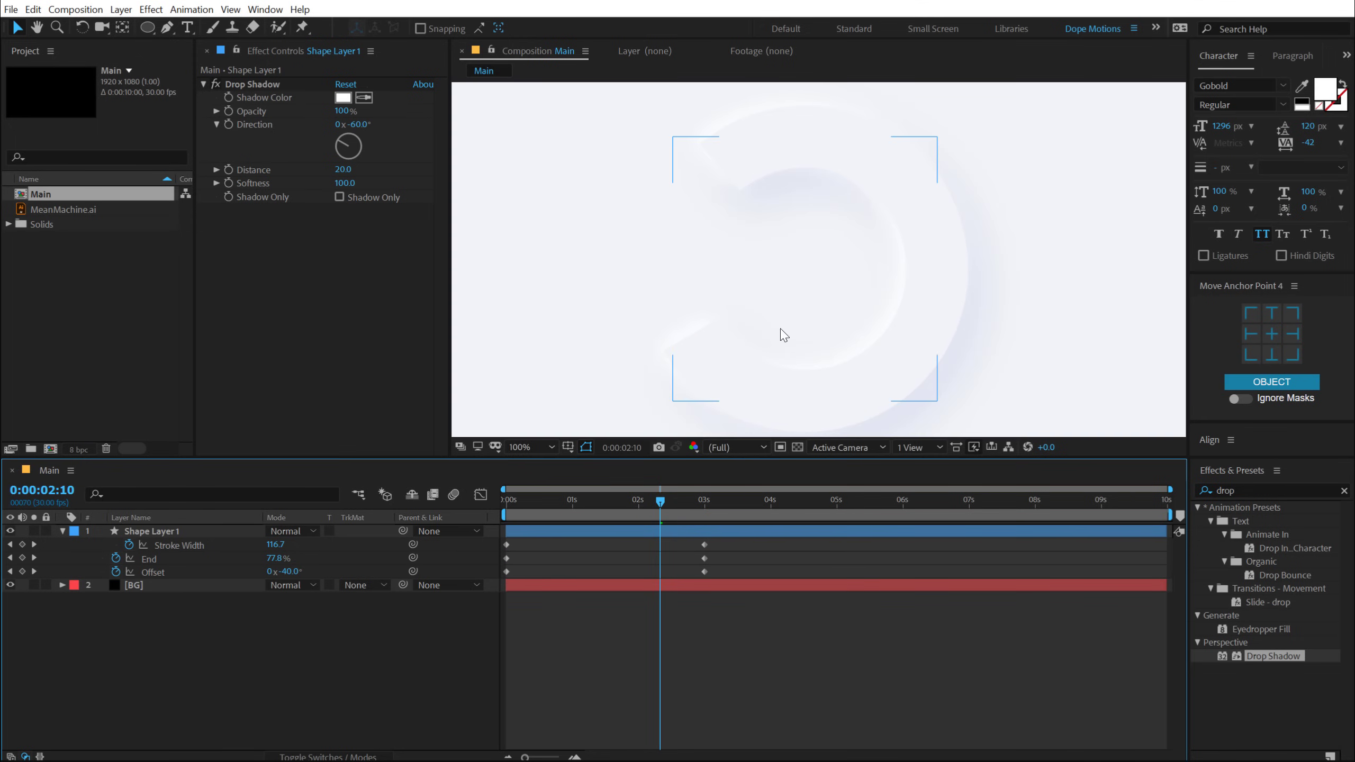
{"action": "left_click", "coordinate": [64, 530]}
{"action": "left_click", "coordinate": [64, 529]}
{"action": "left_click", "coordinate": [104, 585]}
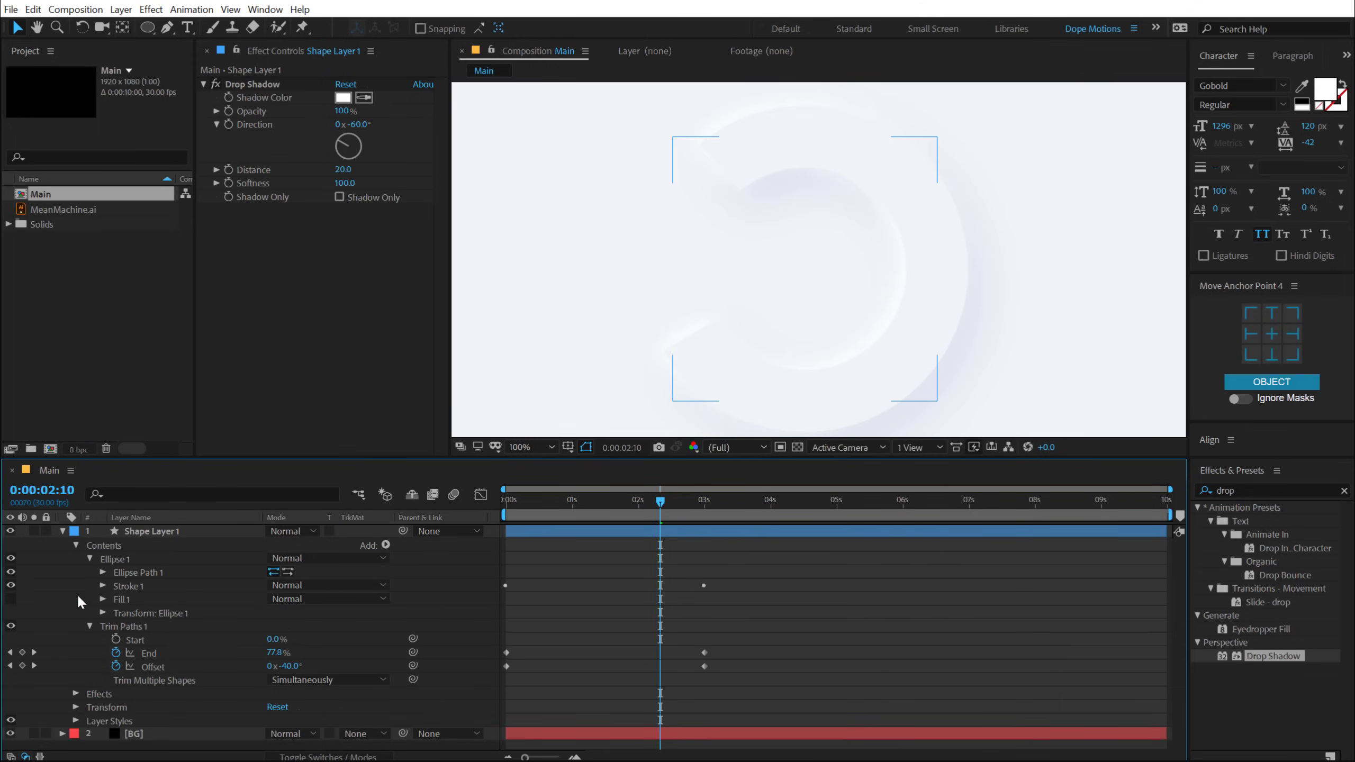
{"action": "left_click", "coordinate": [102, 585]}
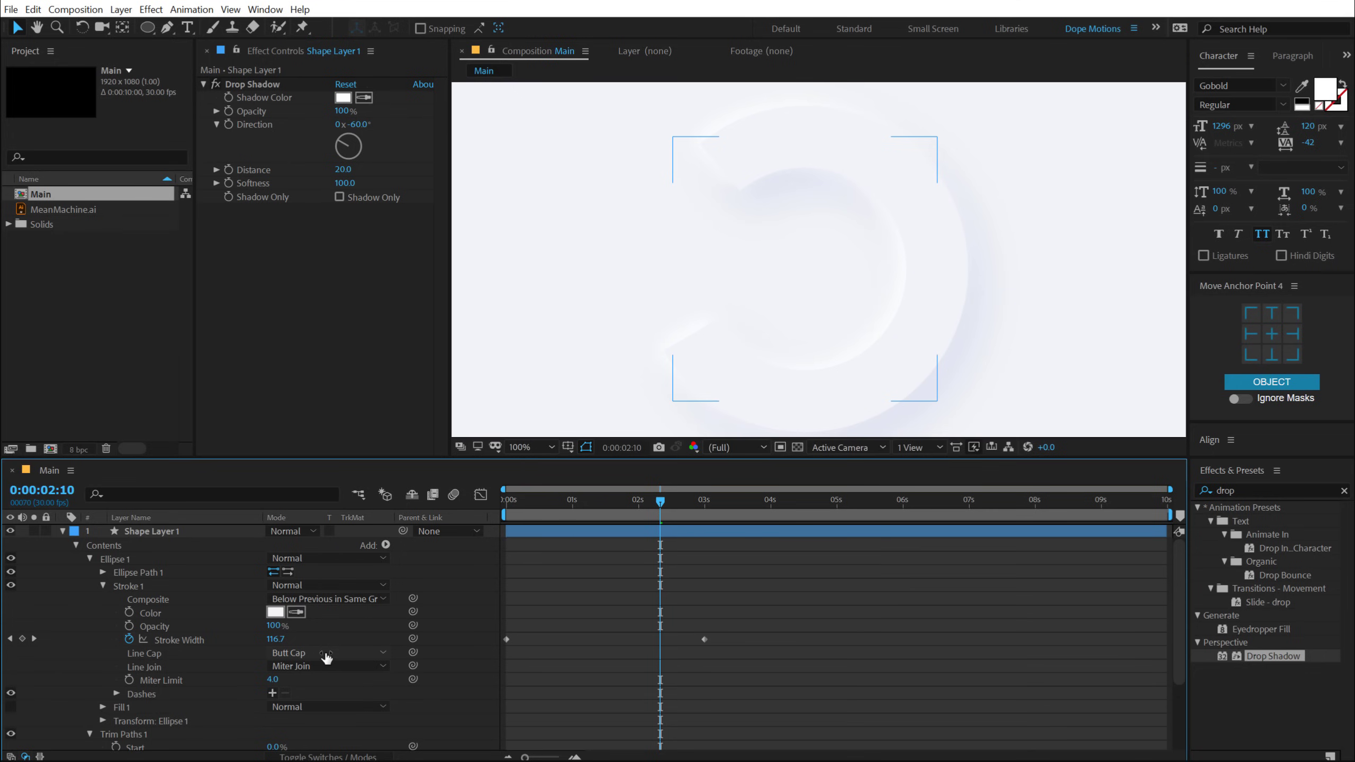
{"action": "left_click", "coordinate": [322, 656]}
{"action": "left_click", "coordinate": [320, 689]}
{"action": "left_click", "coordinate": [1150, 642]}
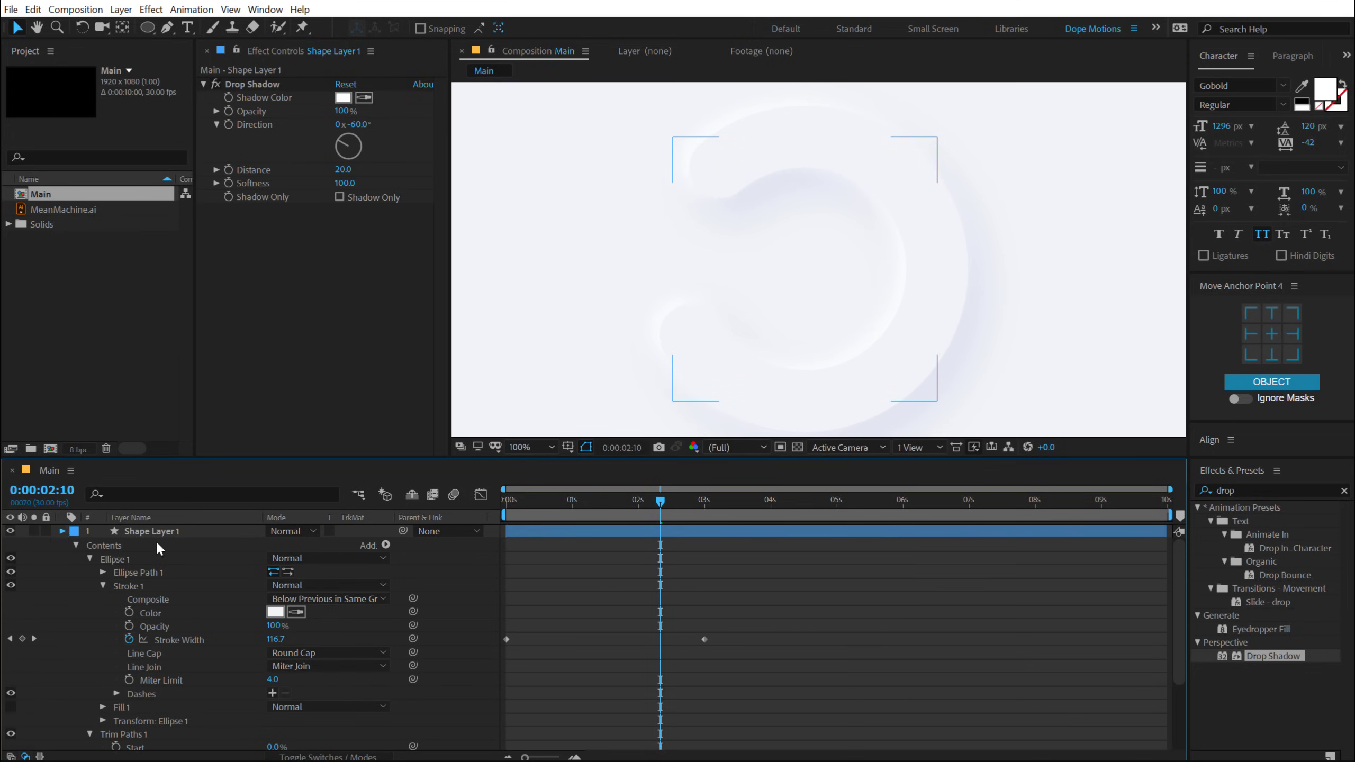
{"action": "left_click", "coordinate": [62, 531]}
{"action": "key", "text": "comma"}
{"action": "key", "text": "comma"}
{"action": "left_click_drag", "start_coordinate": [527, 502], "coordinate": [735, 493]}
Duplicate the ring layer and place the copy below Shape Layer 1
{"action": "left_click", "coordinate": [171, 531]}
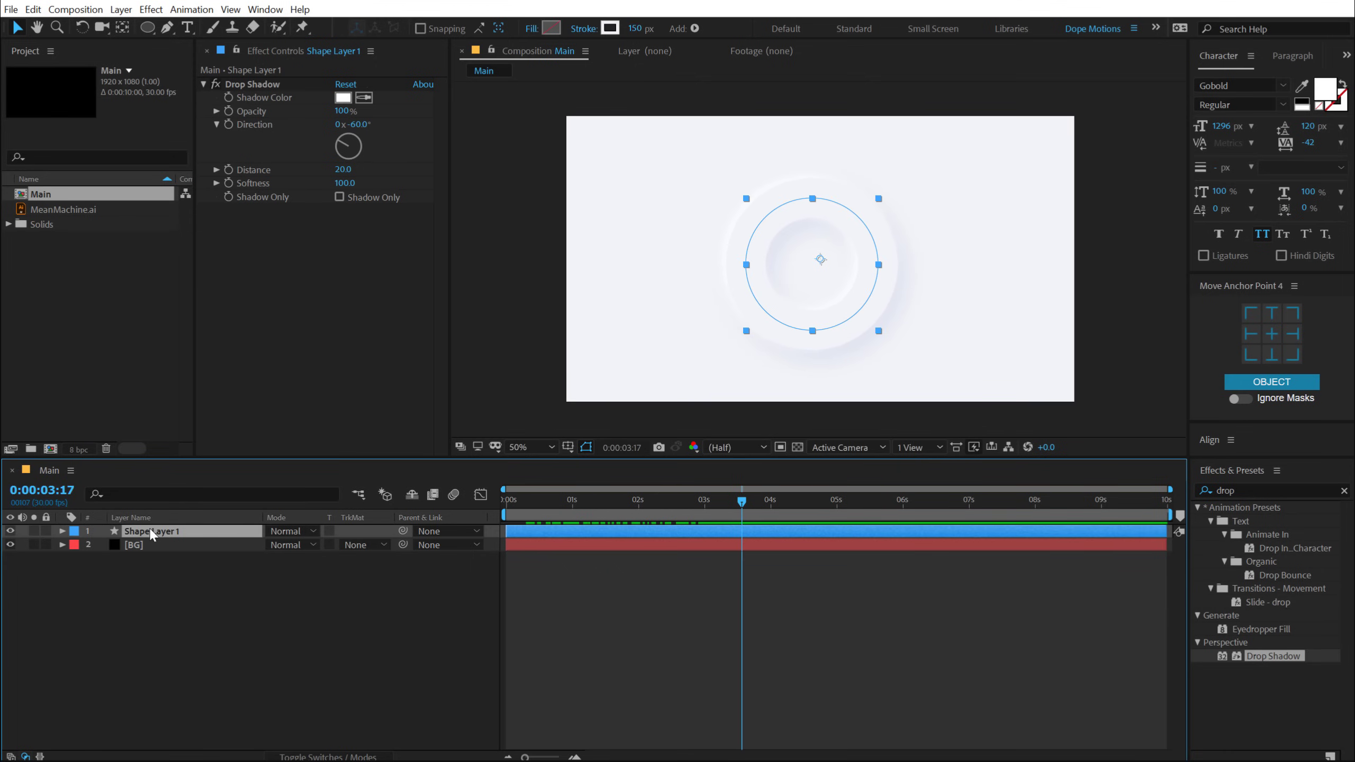
{"action": "key", "text": "ctrl+d"}
{"action": "left_click_drag", "start_coordinate": [138, 532], "coordinate": [143, 553]}
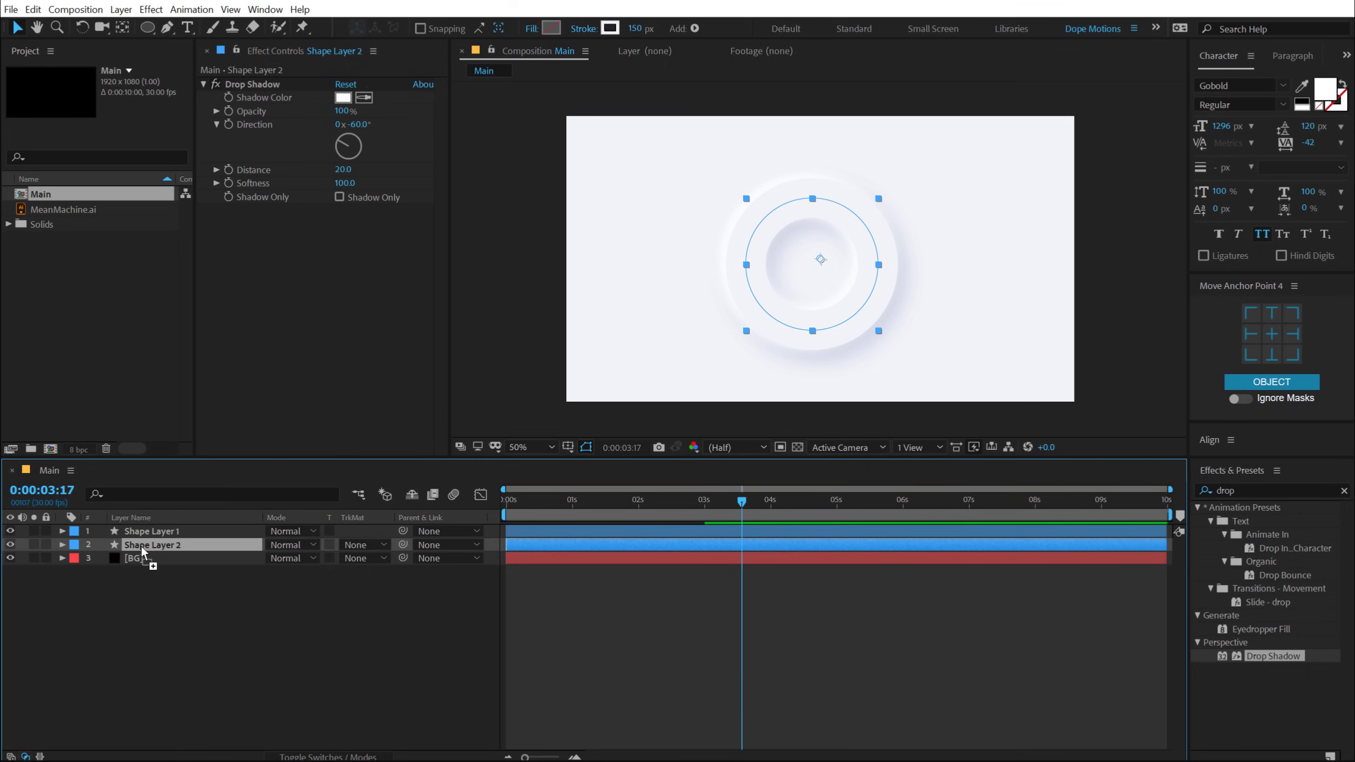
{"action": "key", "text": "u"}
{"action": "key", "text": "u"}
Resize Shape Layer 2's ellipse to 850×850 and collapse its properties
{"action": "left_click_drag", "start_coordinate": [303, 598], "coordinate": [579, 585]}
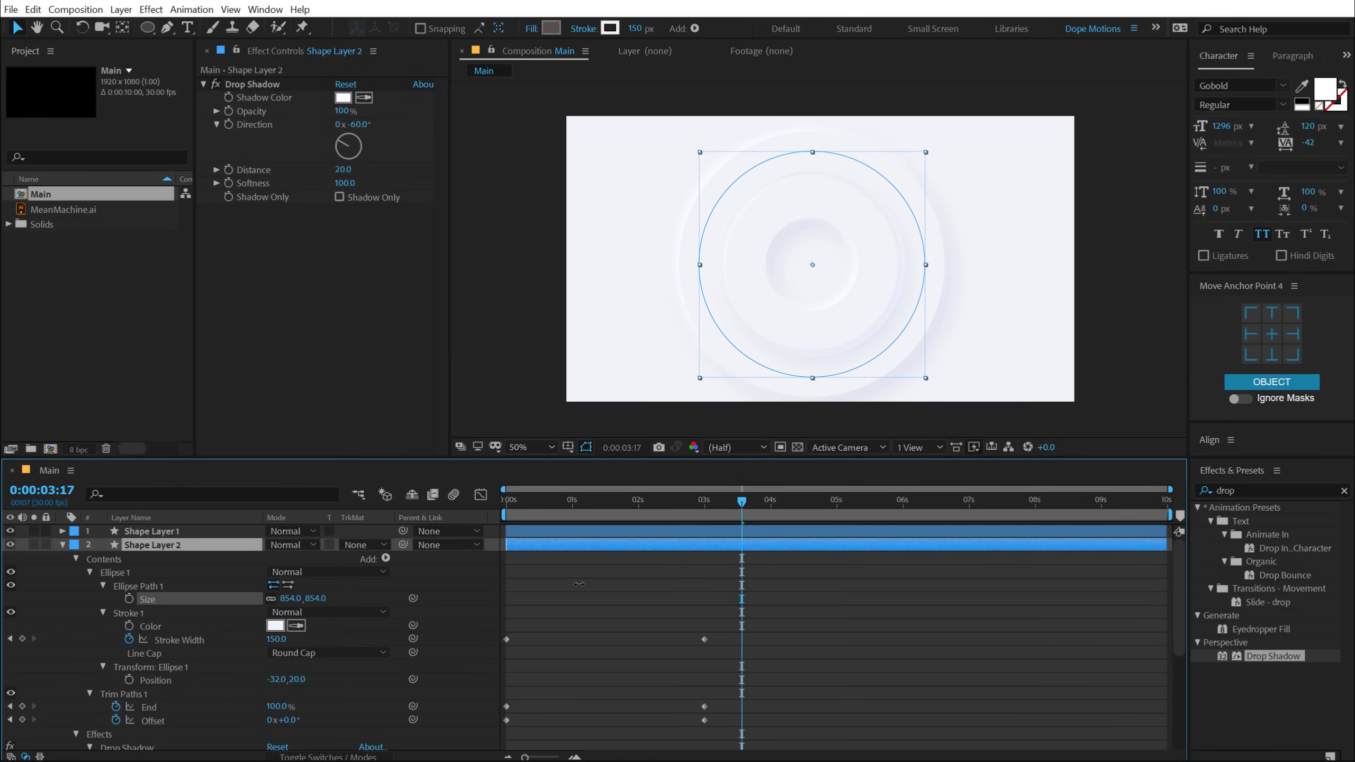
{"action": "left_click", "coordinate": [315, 598]}
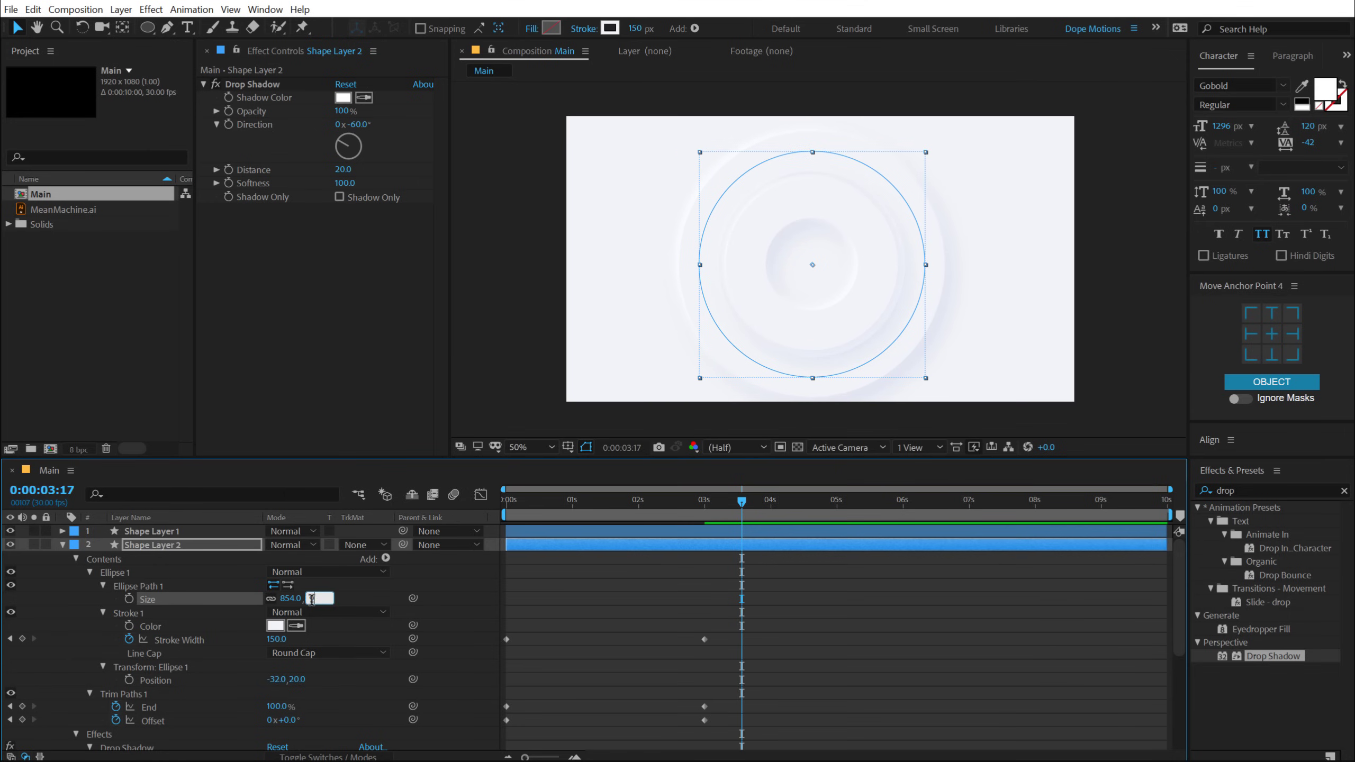
{"action": "key", "text": "Return"}
{"action": "left_click", "coordinate": [315, 598]}
{"action": "key", "text": "Return"}
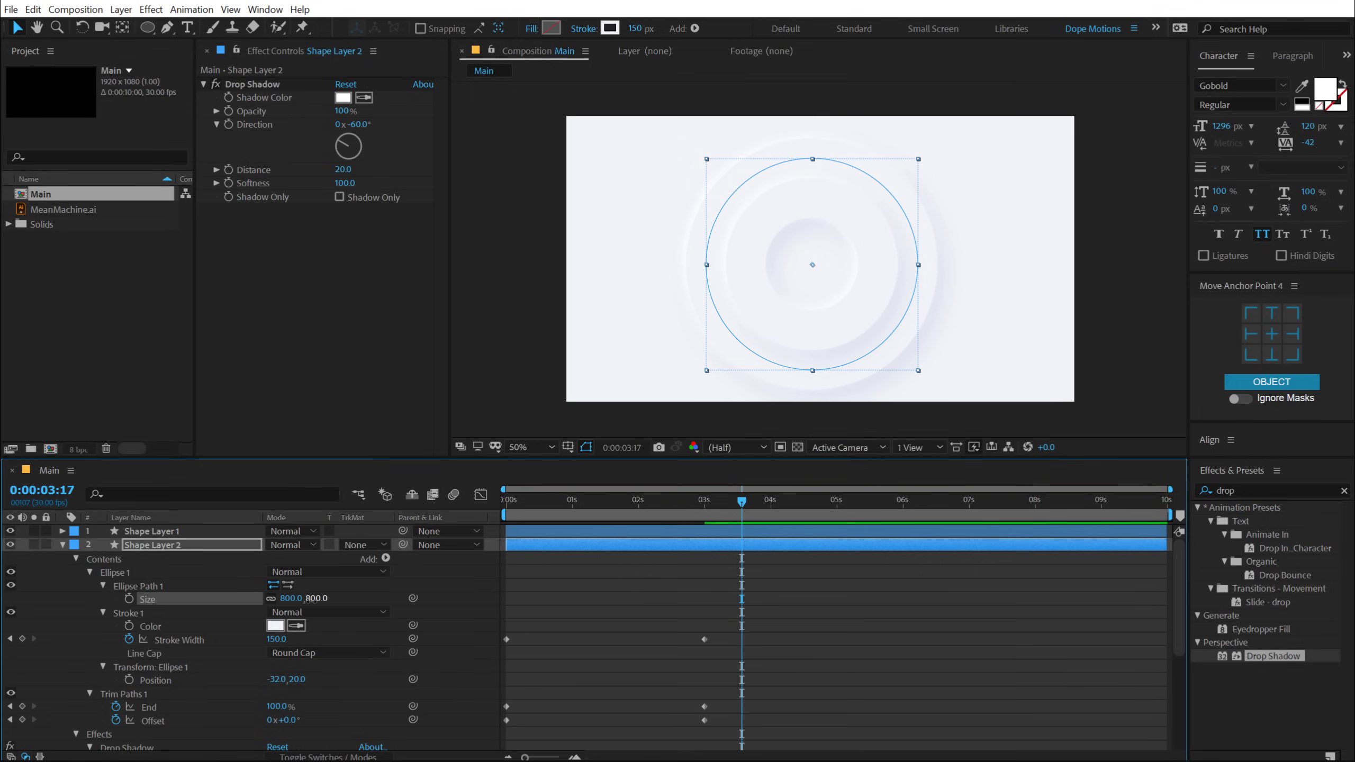
{"action": "left_click", "coordinate": [314, 598]}
{"action": "type", "text": "850"}
{"action": "key", "text": "Return"}
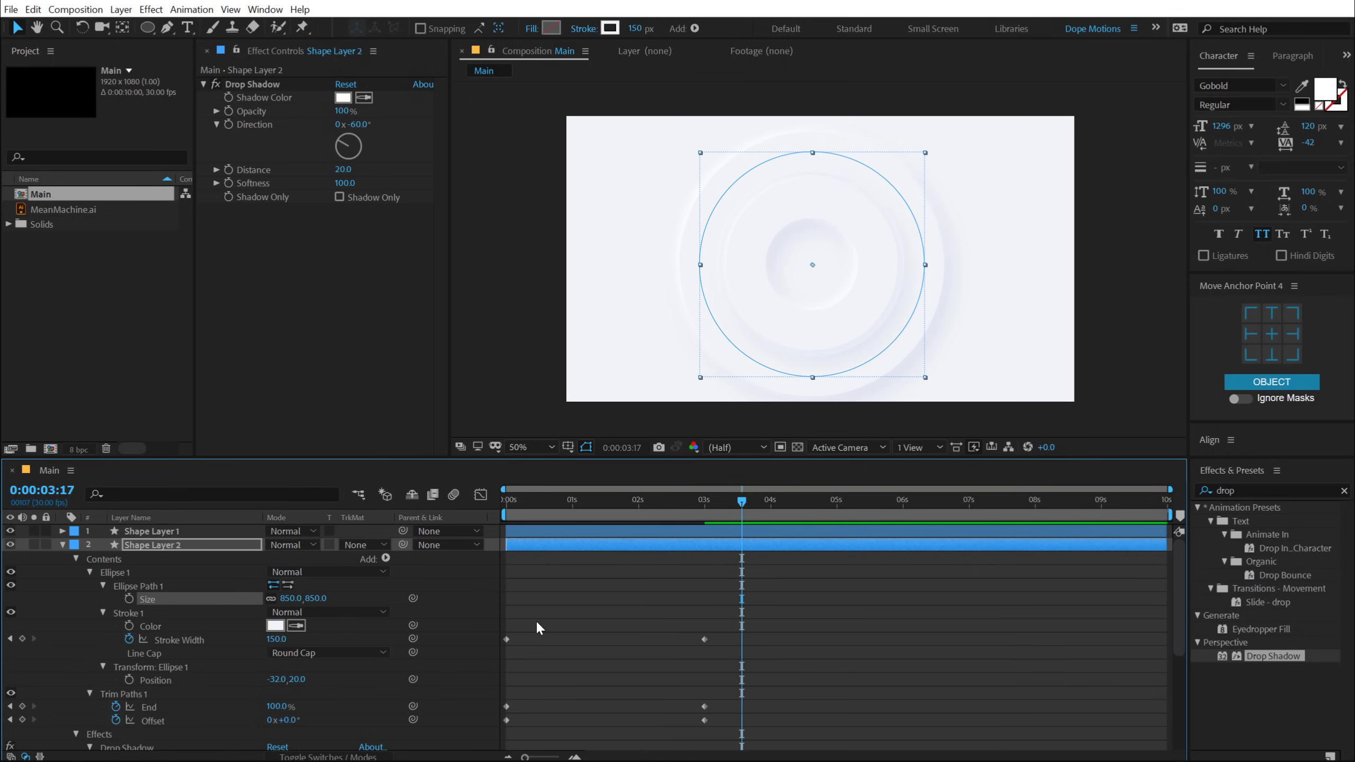
{"action": "left_click", "coordinate": [985, 434]}
{"action": "left_click", "coordinate": [55, 559]}
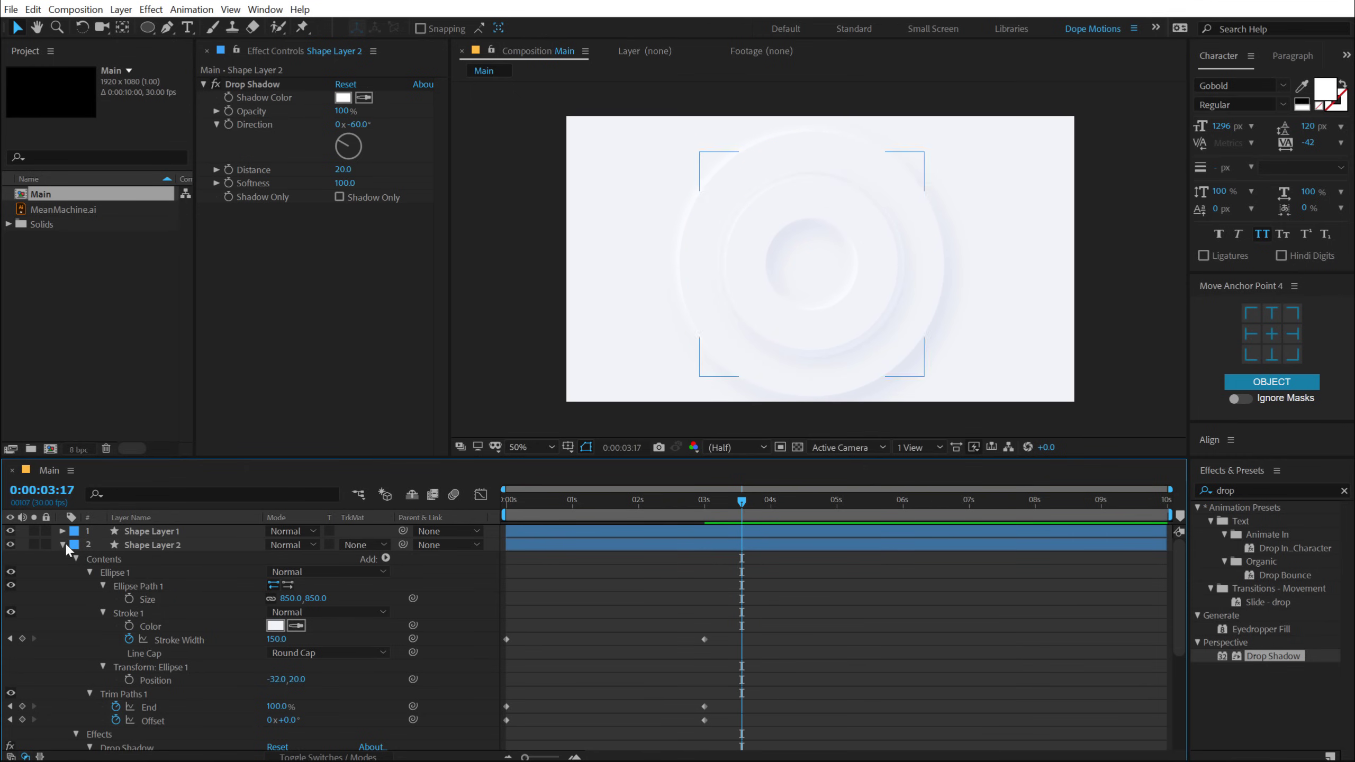
{"action": "left_click", "coordinate": [62, 546]}
{"action": "left_click", "coordinate": [139, 546]}
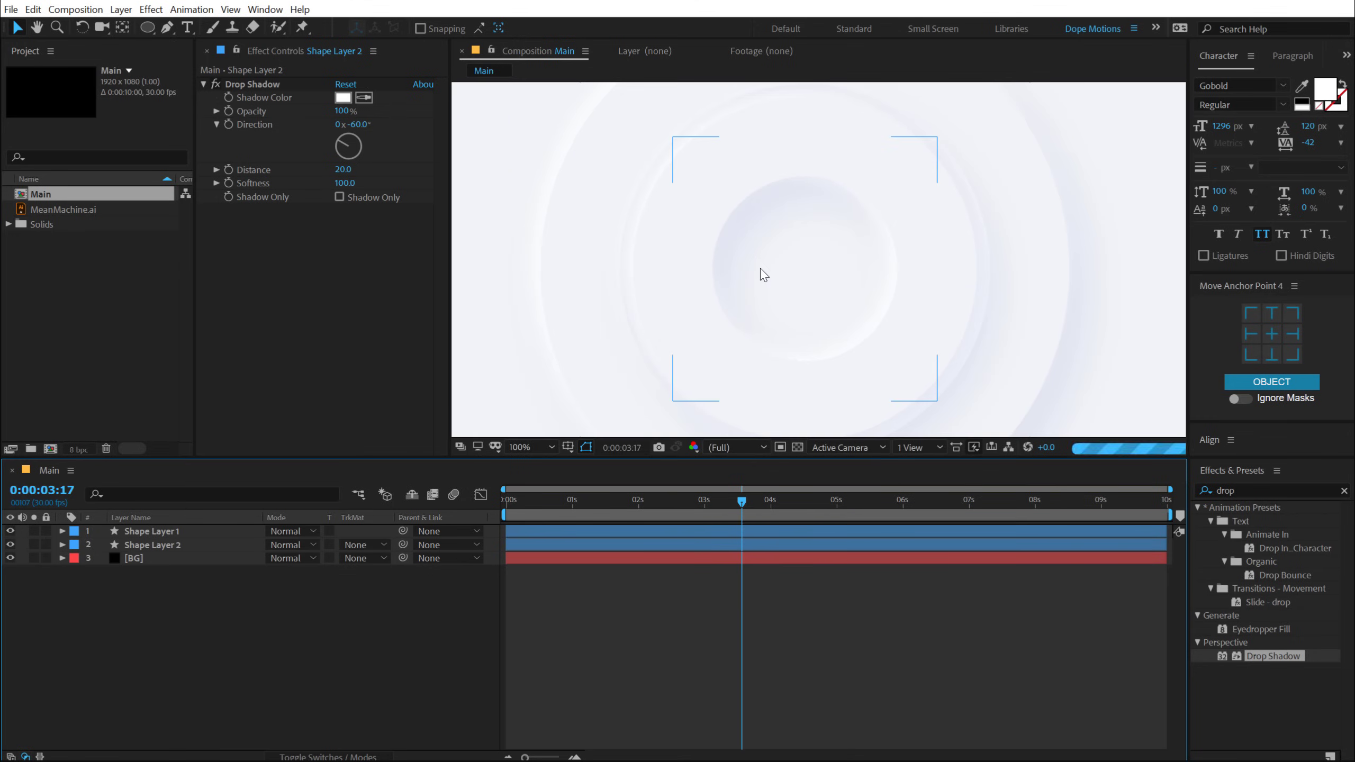
Duplicate Shape Layer 2 below itself and set the third ring's Size to 1200
{"action": "left_click", "coordinate": [140, 545]}
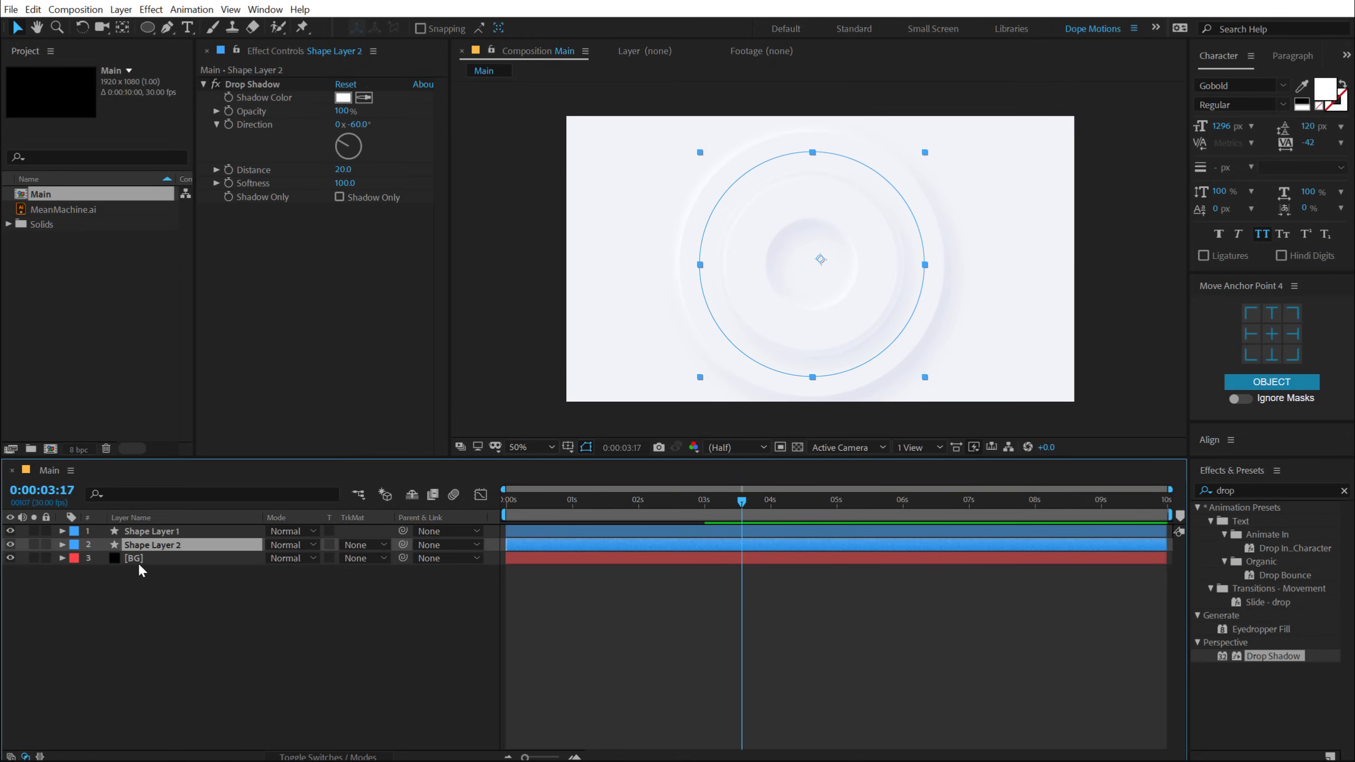
{"action": "key", "text": "ctrl+d"}
{"action": "left_click_drag", "start_coordinate": [150, 544], "coordinate": [156, 566]}
{"action": "key", "text": "u"}
{"action": "key", "text": "u"}
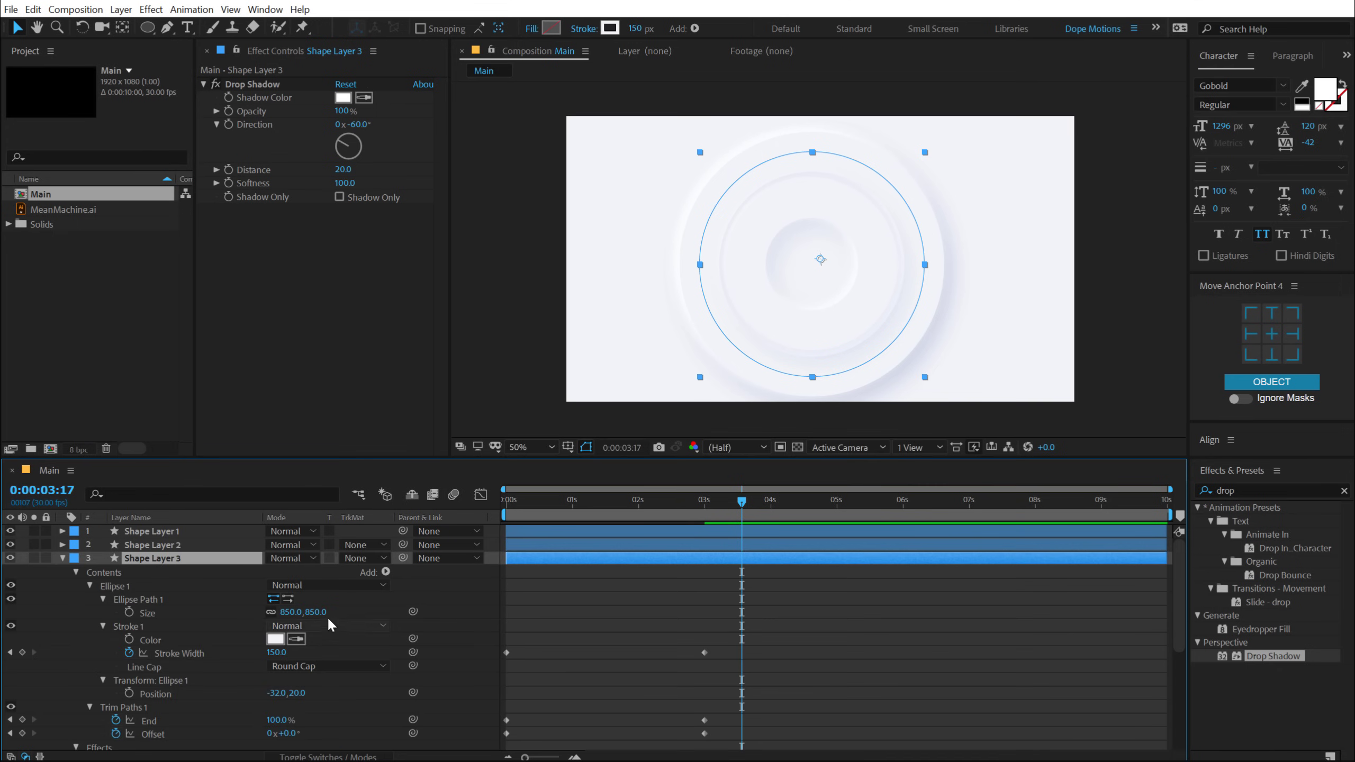
{"action": "left_click_drag", "start_coordinate": [343, 607], "coordinate": [555, 573]}
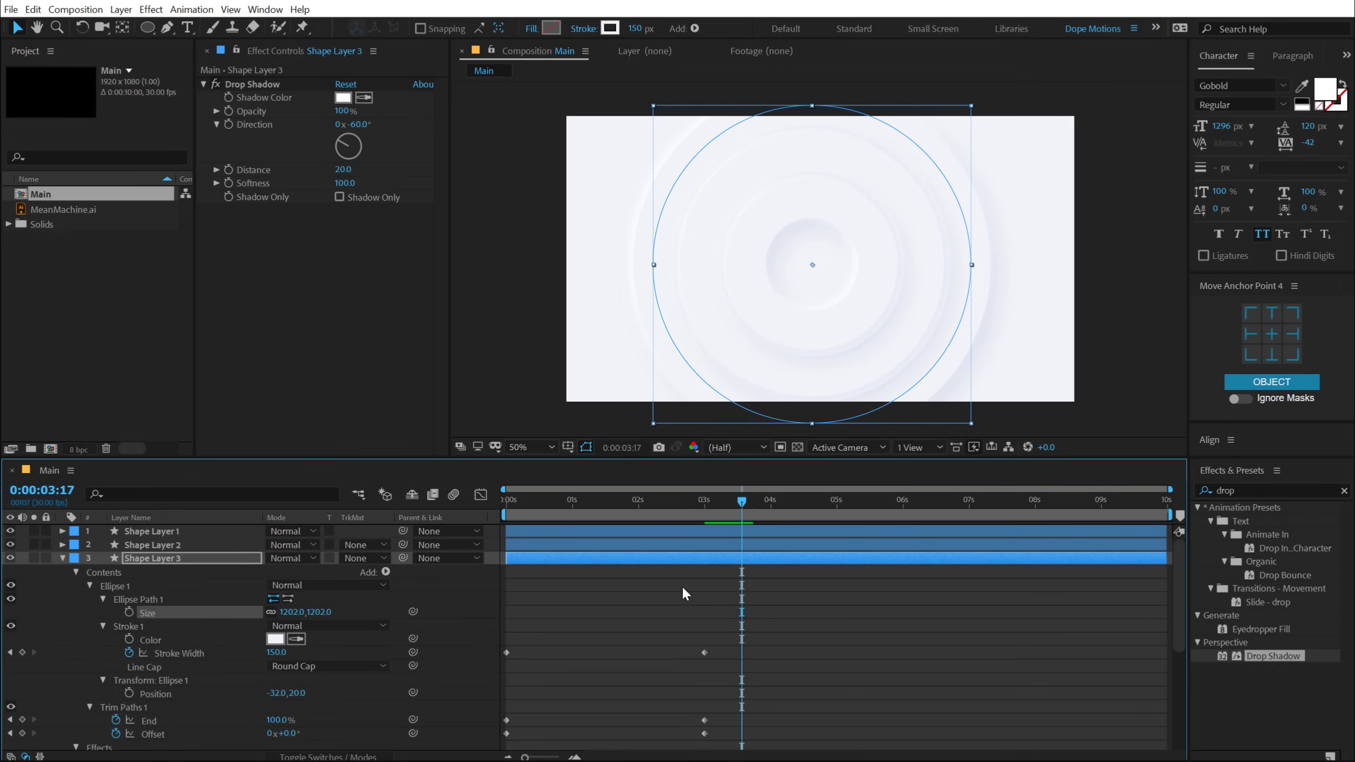
{"action": "left_click", "coordinate": [320, 612]}
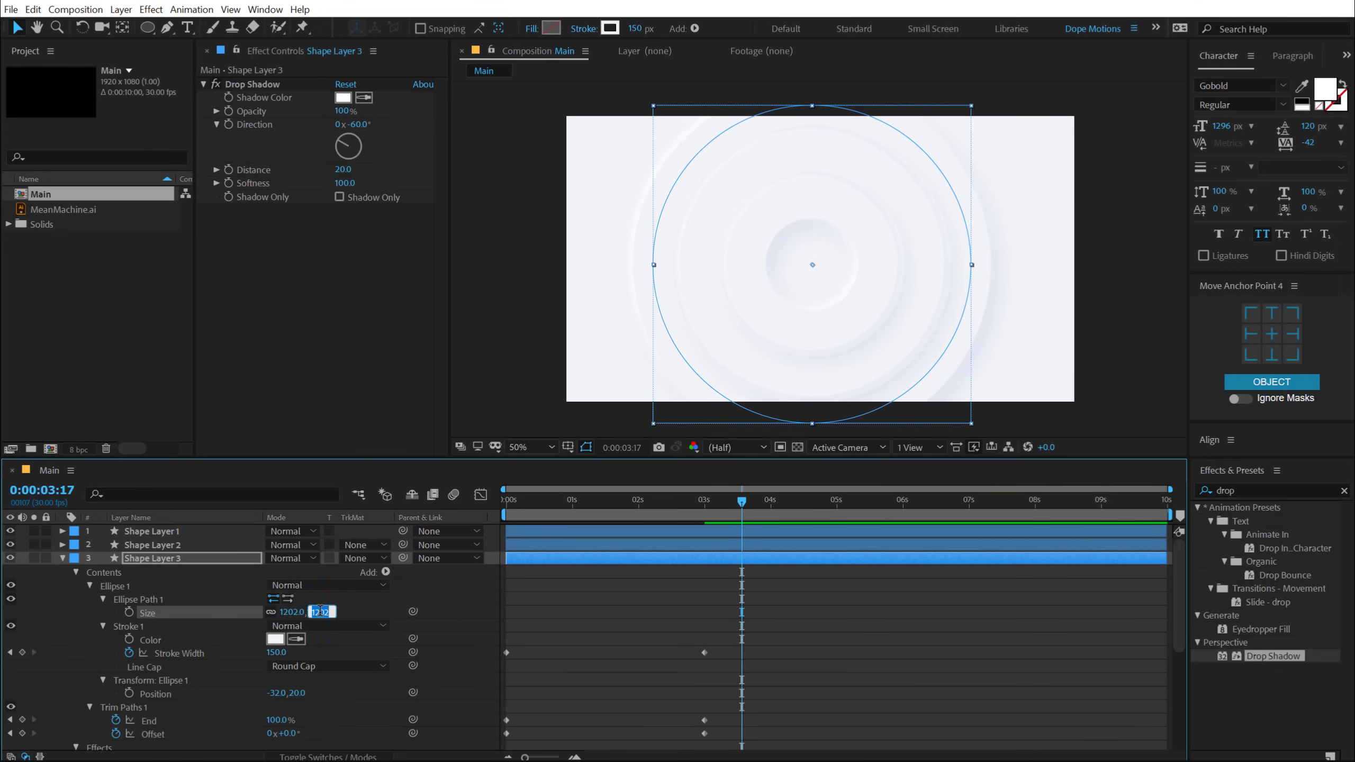
{"action": "key", "text": "Return"}
{"action": "key", "text": "F2"}
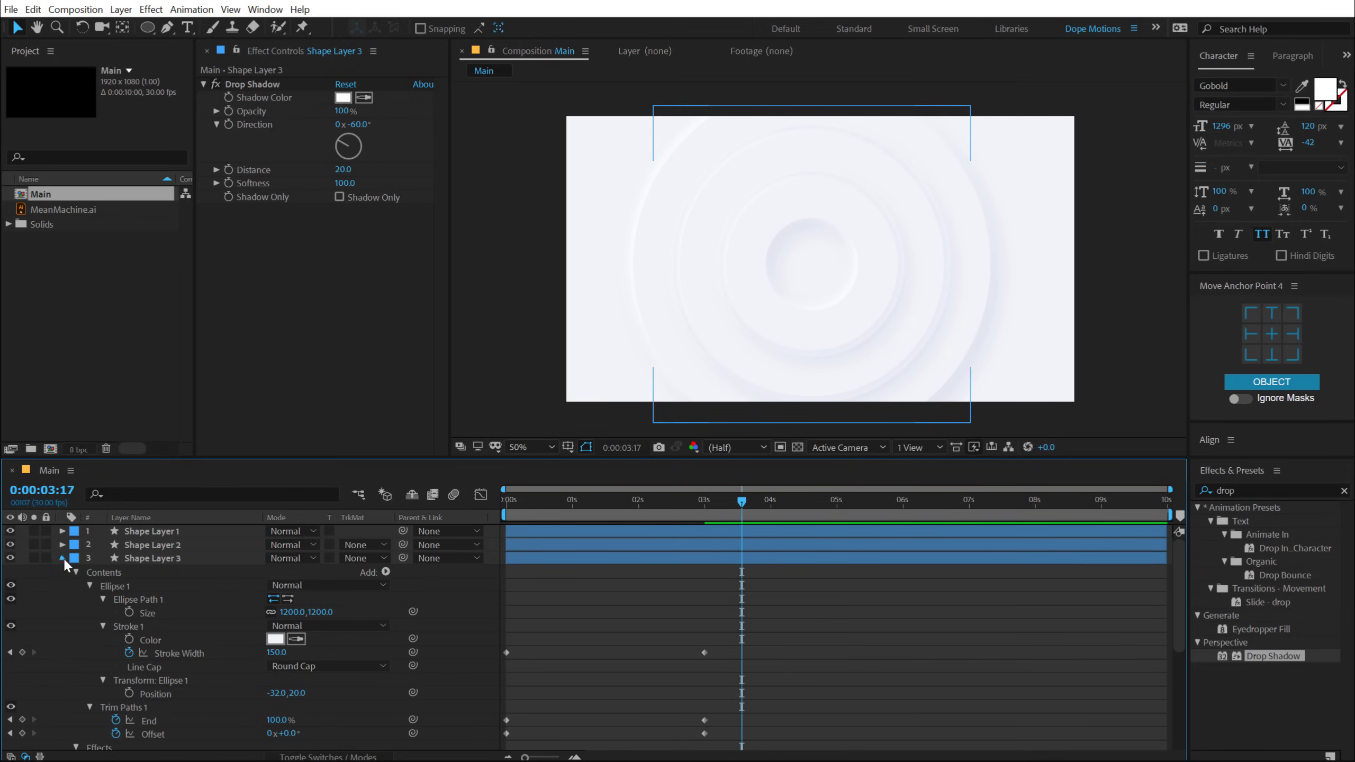
Duplicate Shape Layer 3 below itself and set the fourth ring's Size to 1550
{"action": "left_click", "coordinate": [63, 558]}
{"action": "left_click", "coordinate": [159, 557]}
{"action": "key", "text": "ctrl+d"}
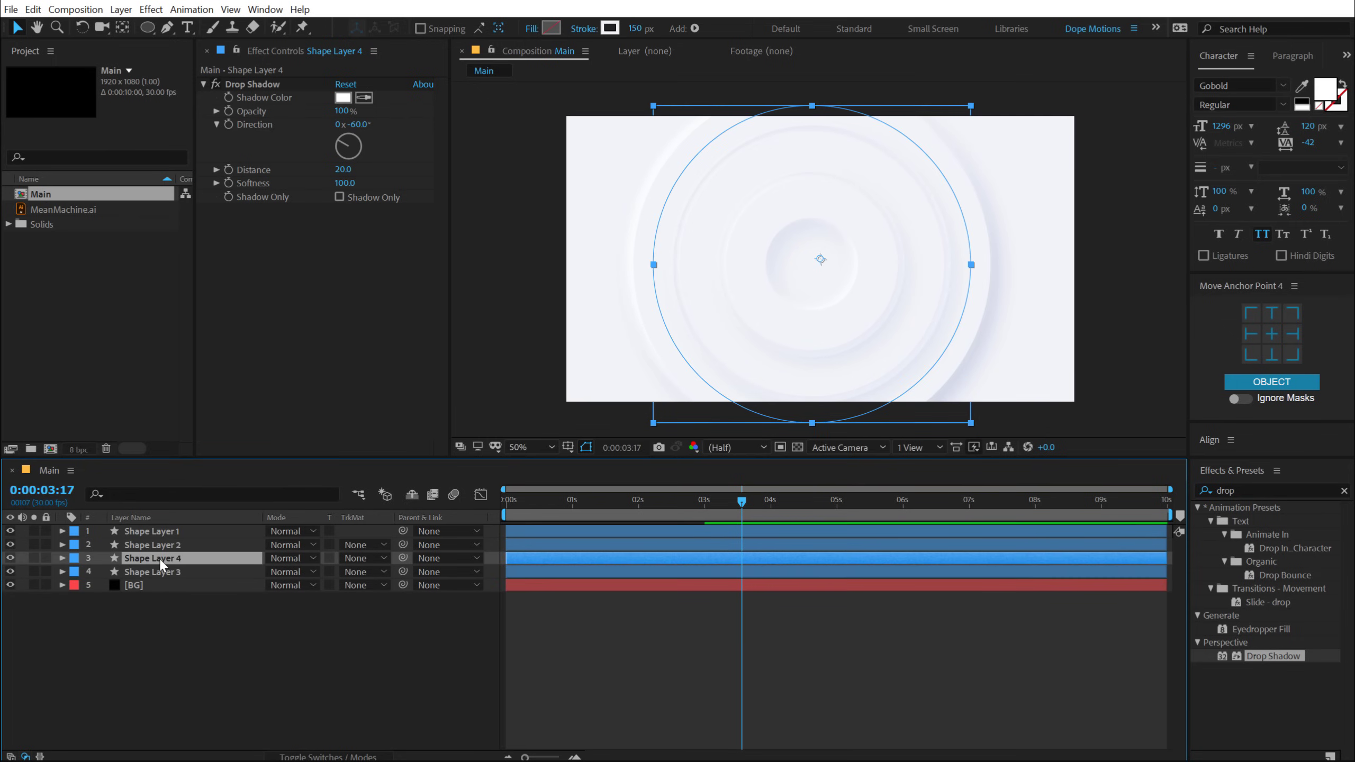
{"action": "left_click_drag", "start_coordinate": [159, 558], "coordinate": [165, 575]}
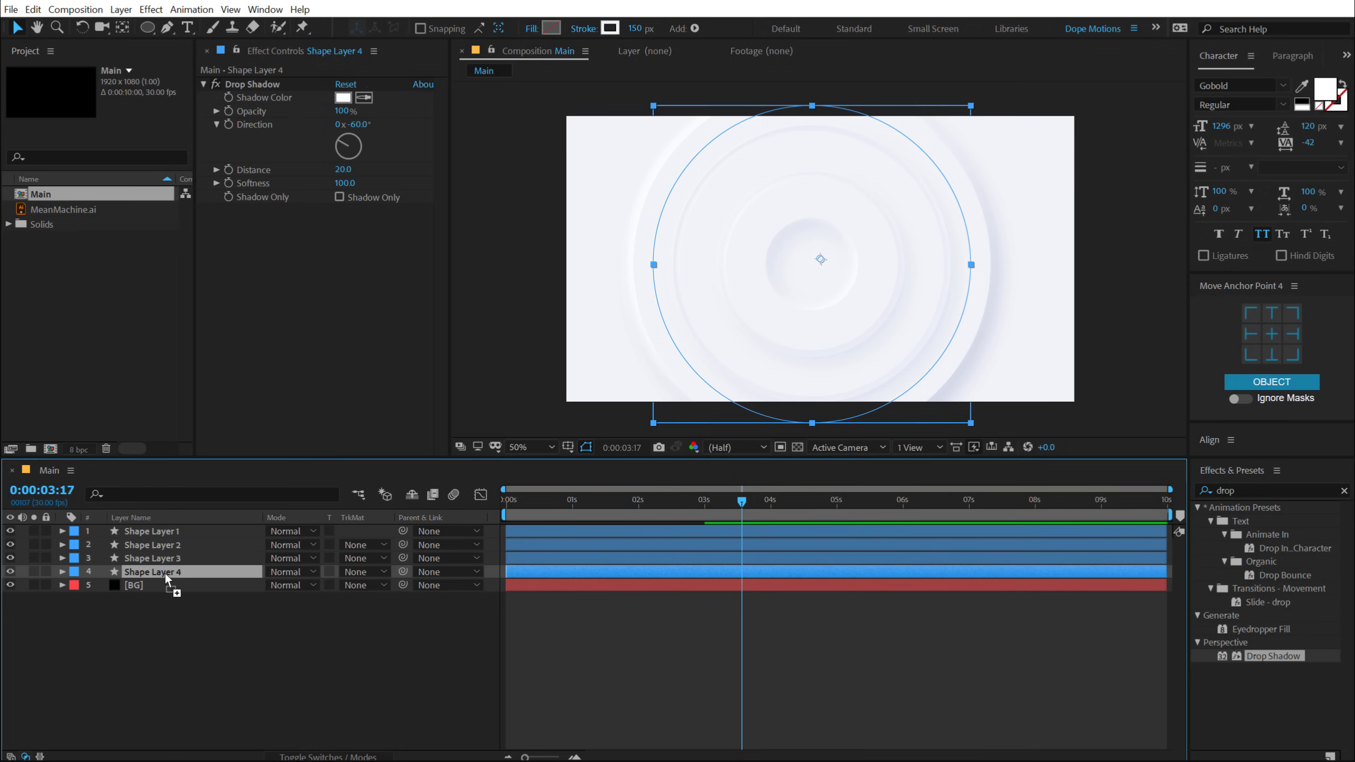
{"action": "key", "text": "u"}
{"action": "key", "text": "u"}
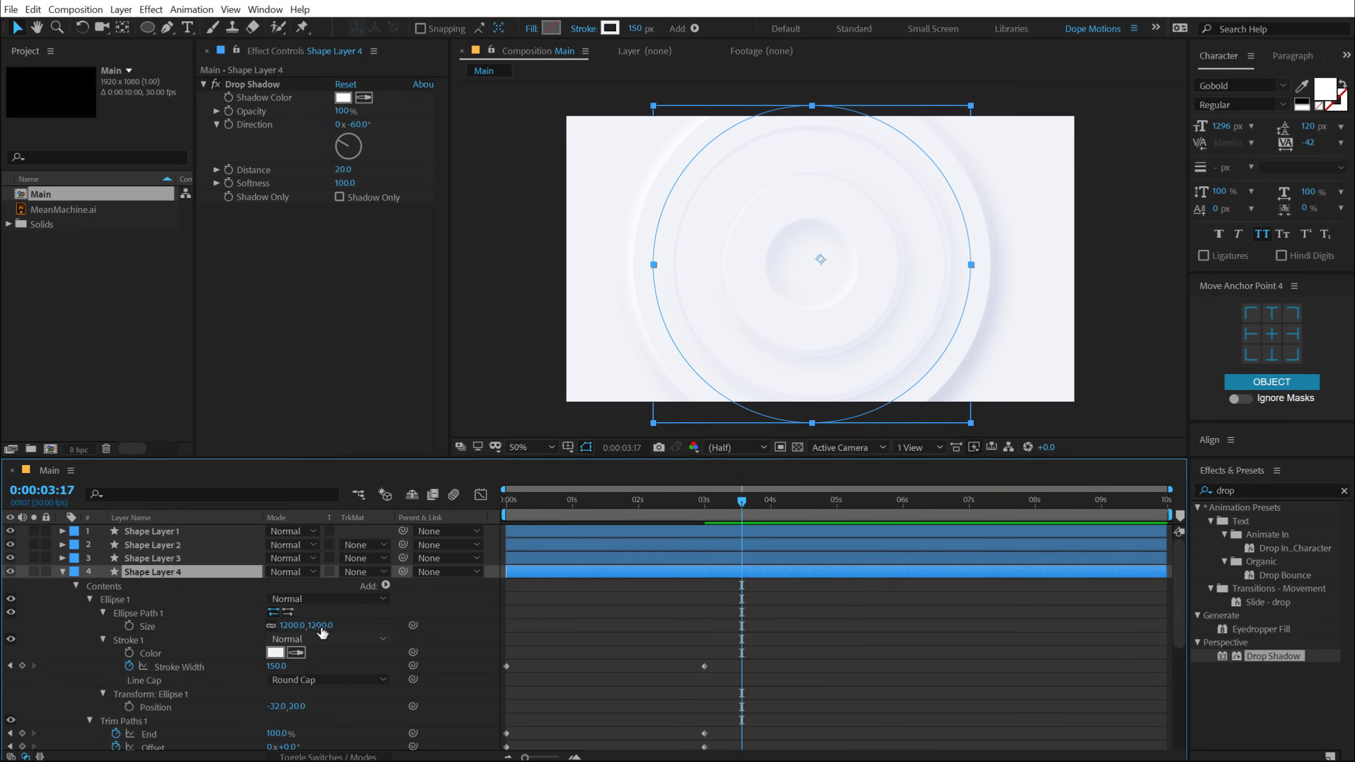
{"action": "left_click_drag", "start_coordinate": [322, 629], "coordinate": [577, 593]}
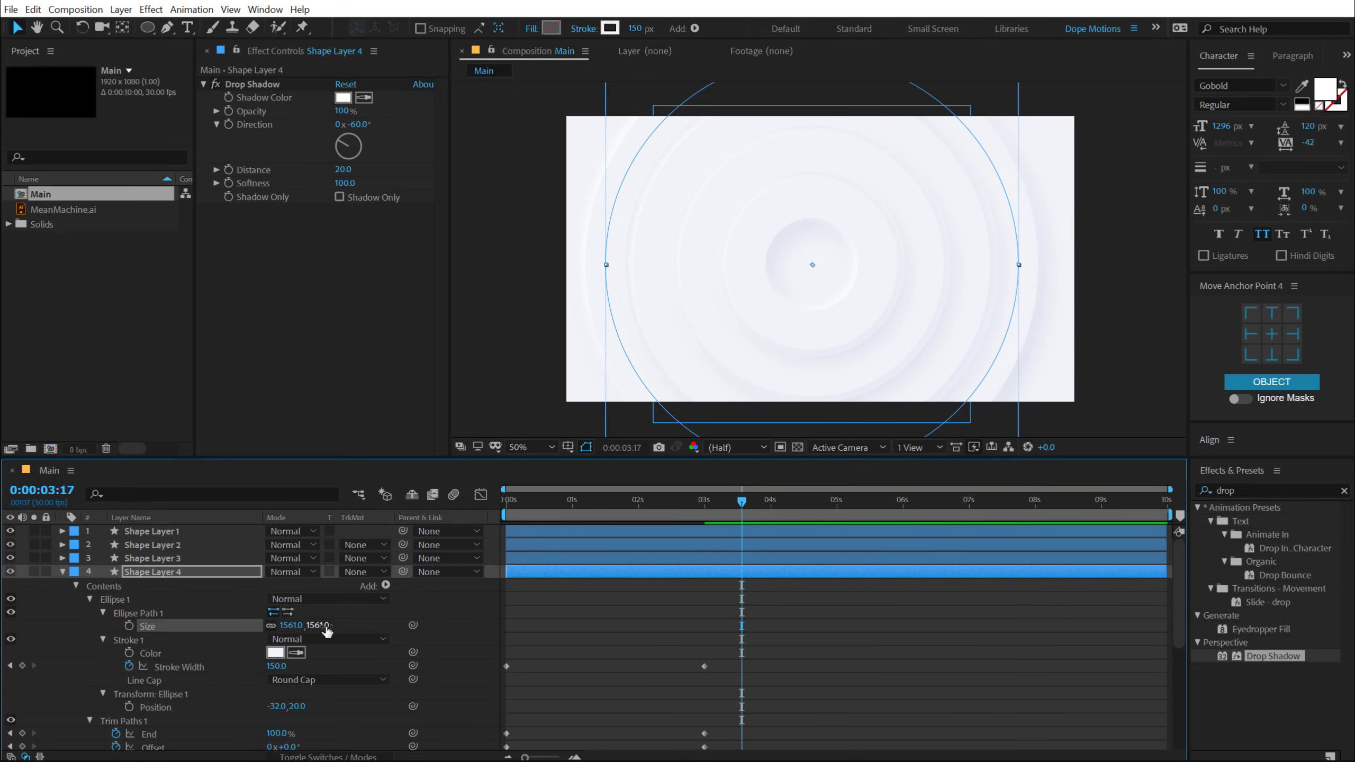
{"action": "type", "text": "1500"}
{"action": "key", "text": "Return"}
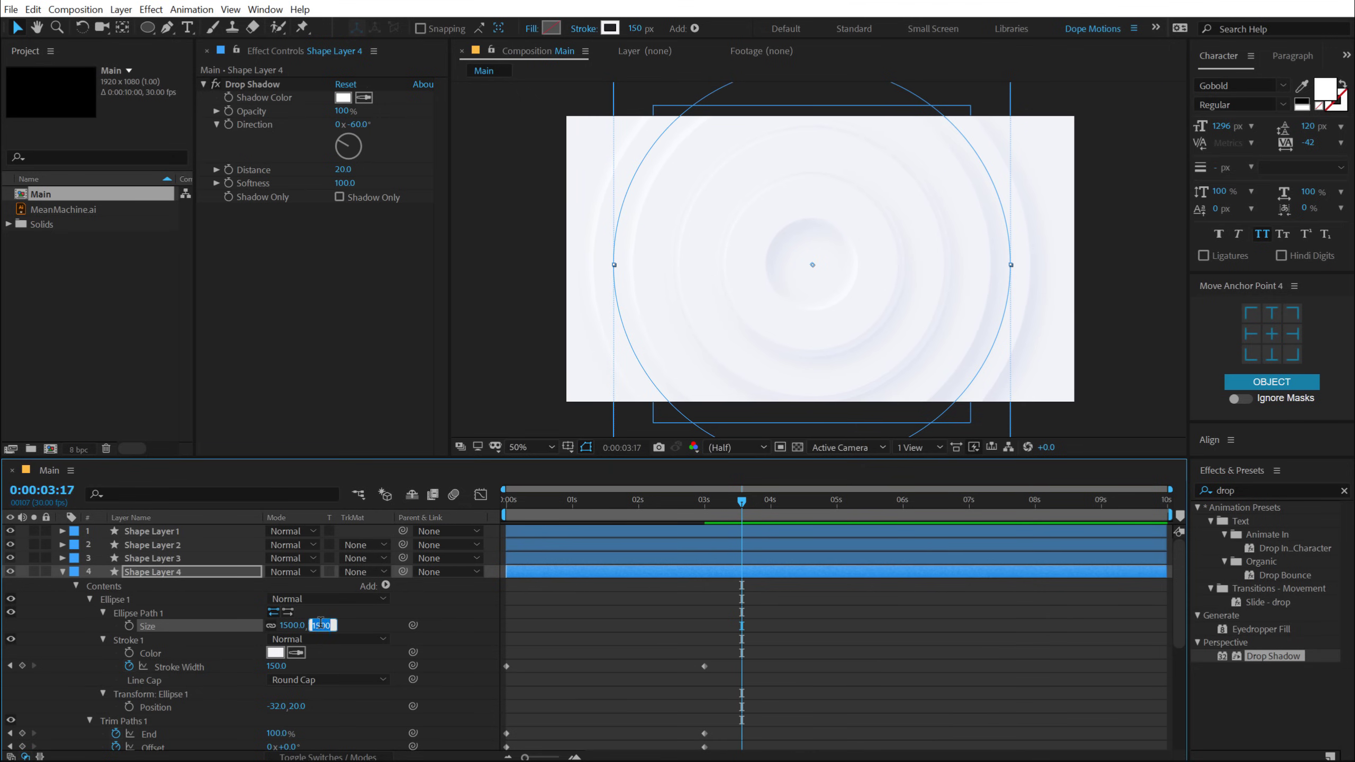
{"action": "key", "text": "Return"}
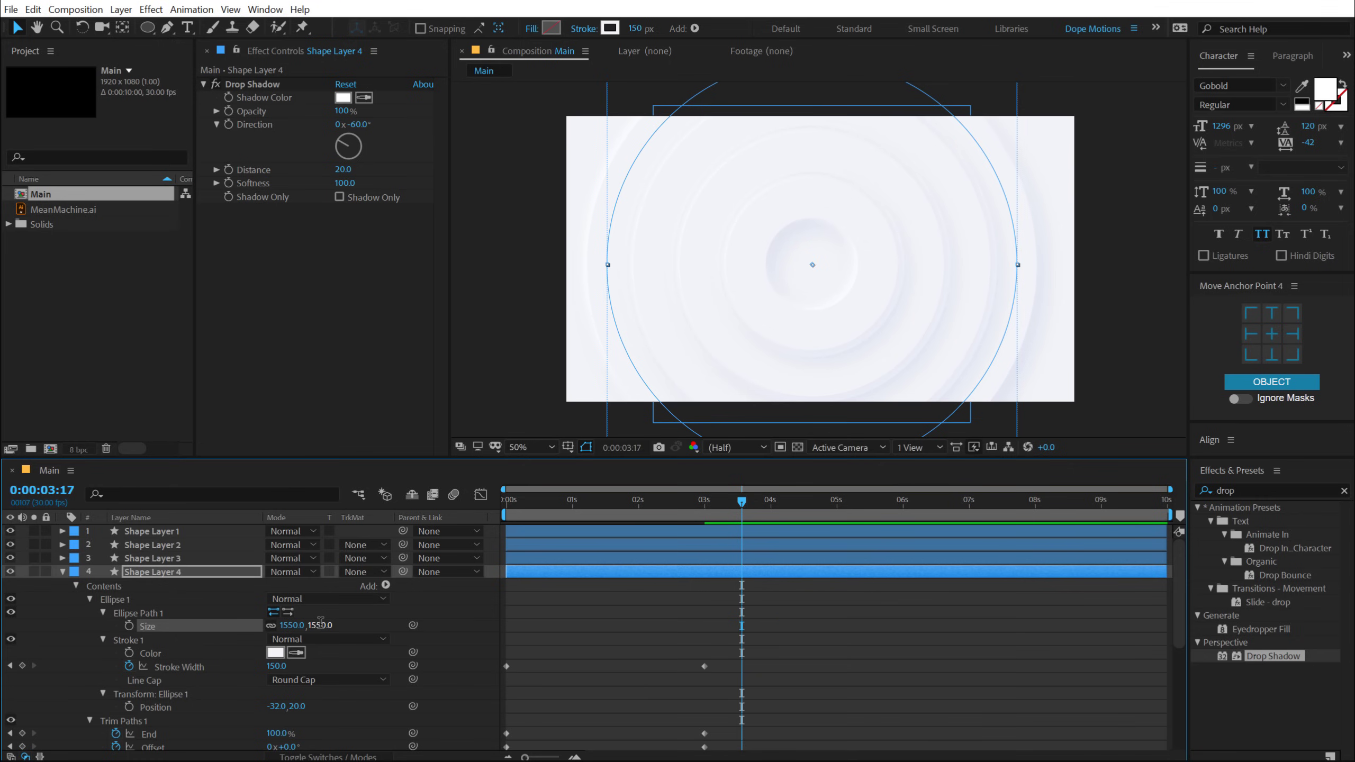
Duplicate Shape Layer 4 below itself, size the fifth ring 1900, and preview the sweep
{"action": "left_click", "coordinate": [61, 573]}
{"action": "left_click", "coordinate": [148, 571]}
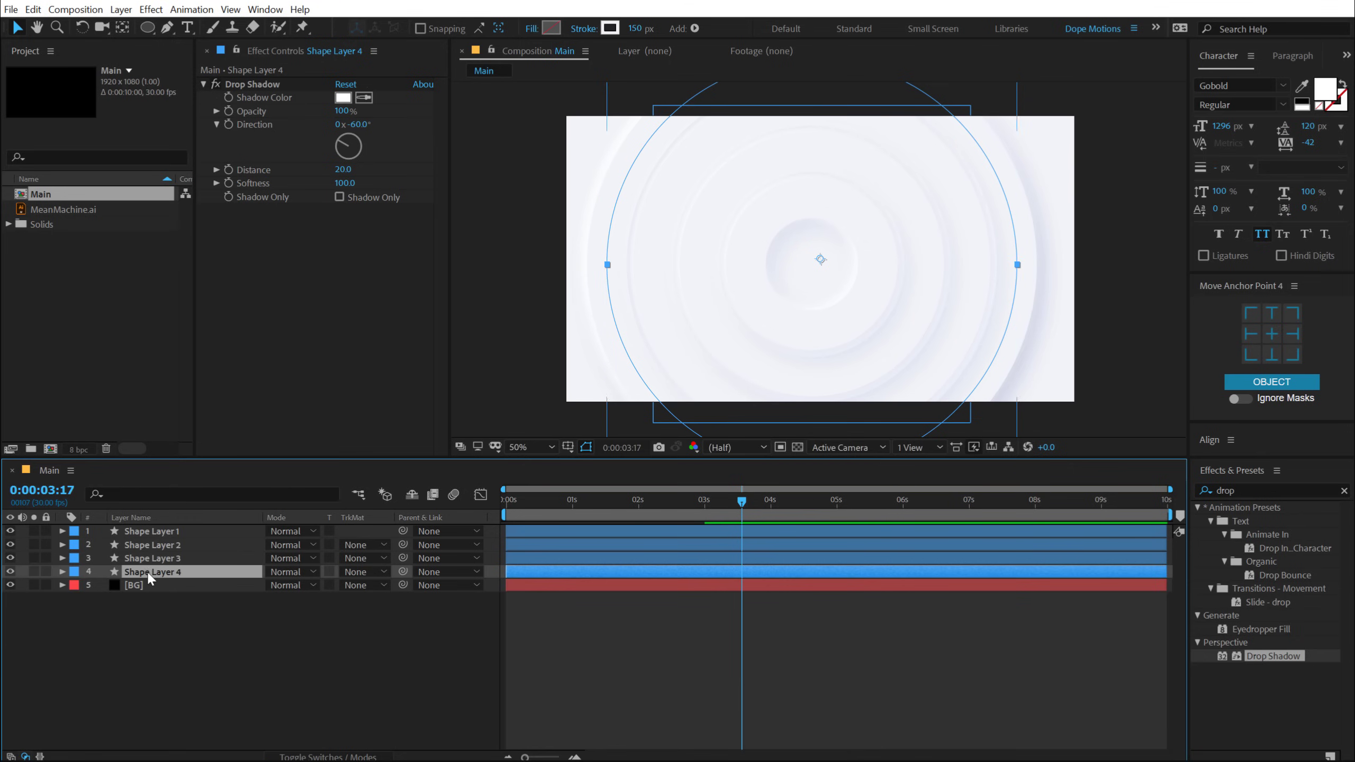
{"action": "key", "text": "ctrl+d"}
{"action": "left_click_drag", "start_coordinate": [146, 571], "coordinate": [152, 585]}
{"action": "key", "text": "u"}
{"action": "key", "text": "u"}
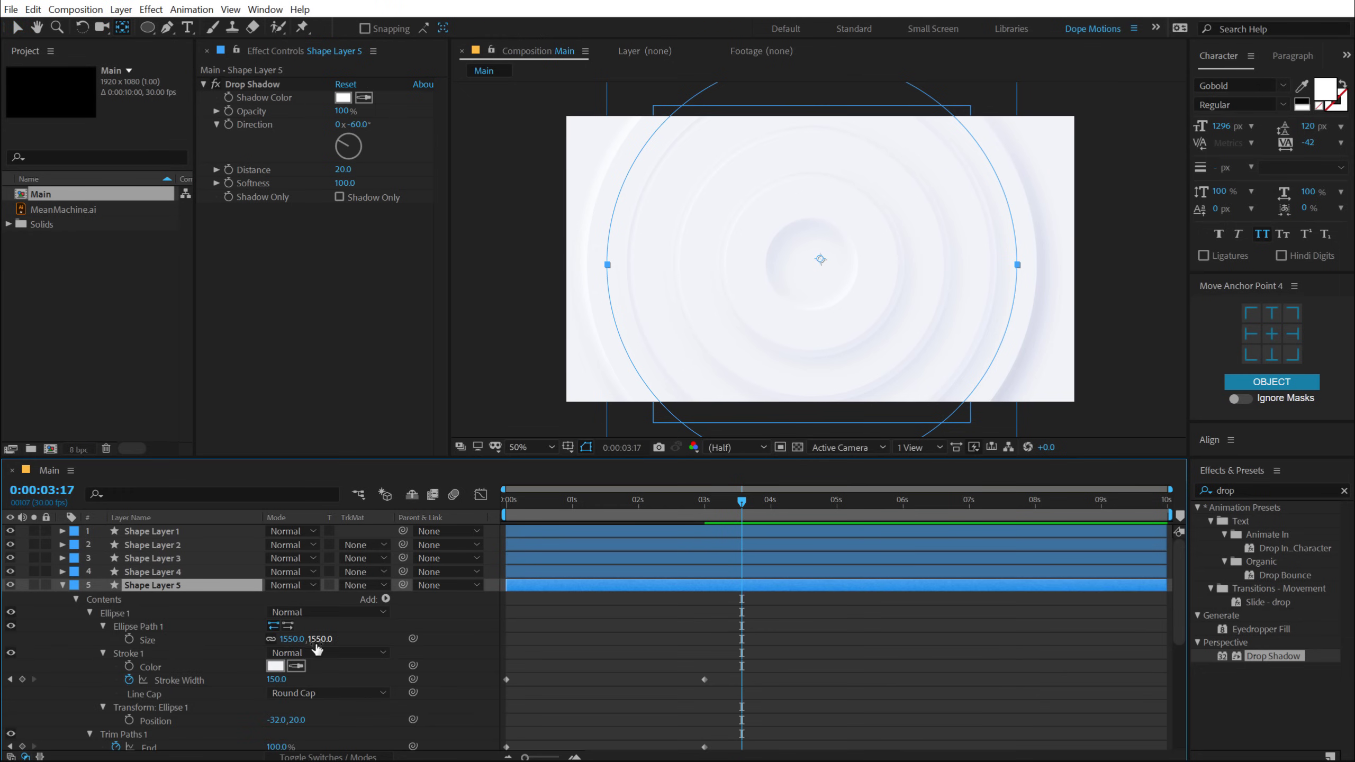
{"action": "left_click_drag", "start_coordinate": [299, 638], "coordinate": [325, 639]}
{"action": "left_click_drag", "start_coordinate": [471, 610], "coordinate": [550, 608]}
{"action": "left_click", "coordinate": [315, 638]}
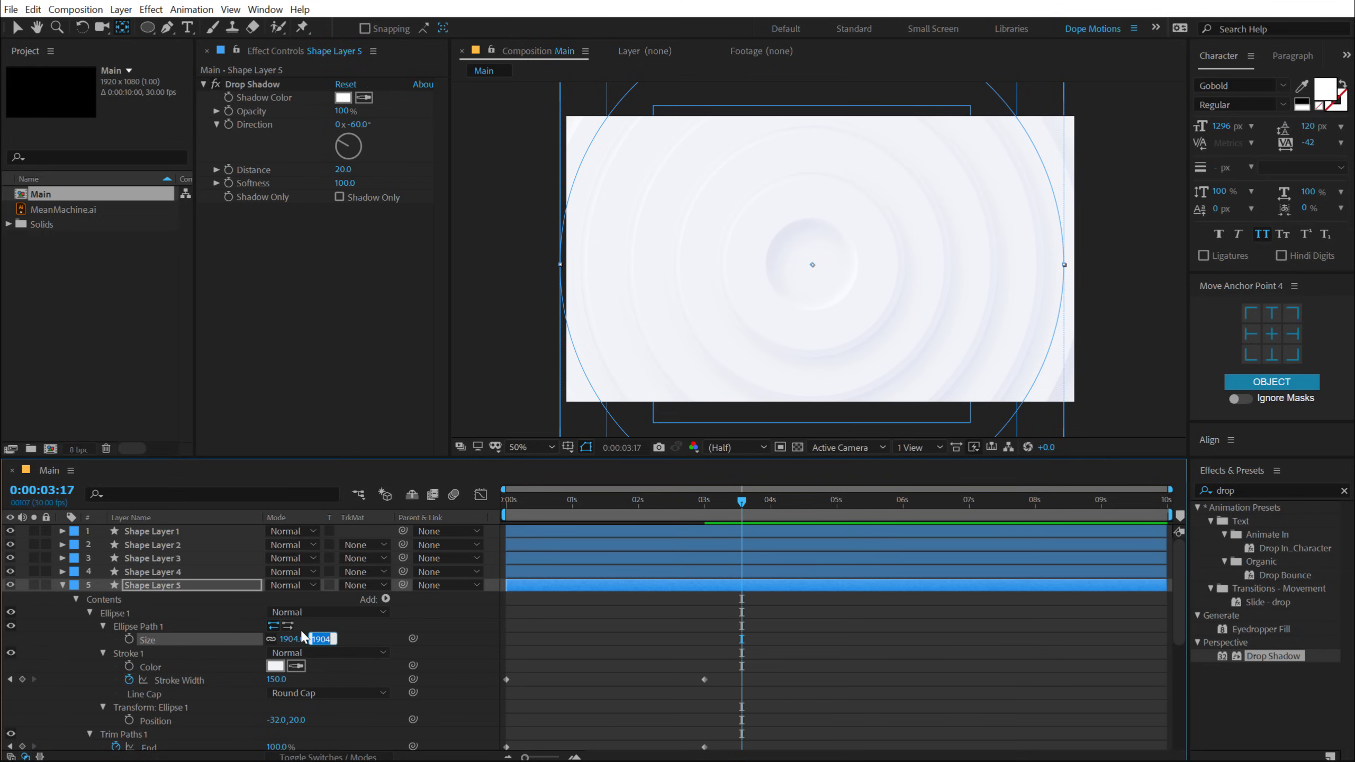
{"action": "key", "text": "Return"}
{"action": "left_click", "coordinate": [904, 668]}
{"action": "left_click_drag", "start_coordinate": [520, 517], "coordinate": [671, 501]}
Check Shape Layer 1's Rotation, then centre its anchor point on the circle with Ctrl+Alt+Home
{"action": "left_click", "coordinate": [62, 585]}
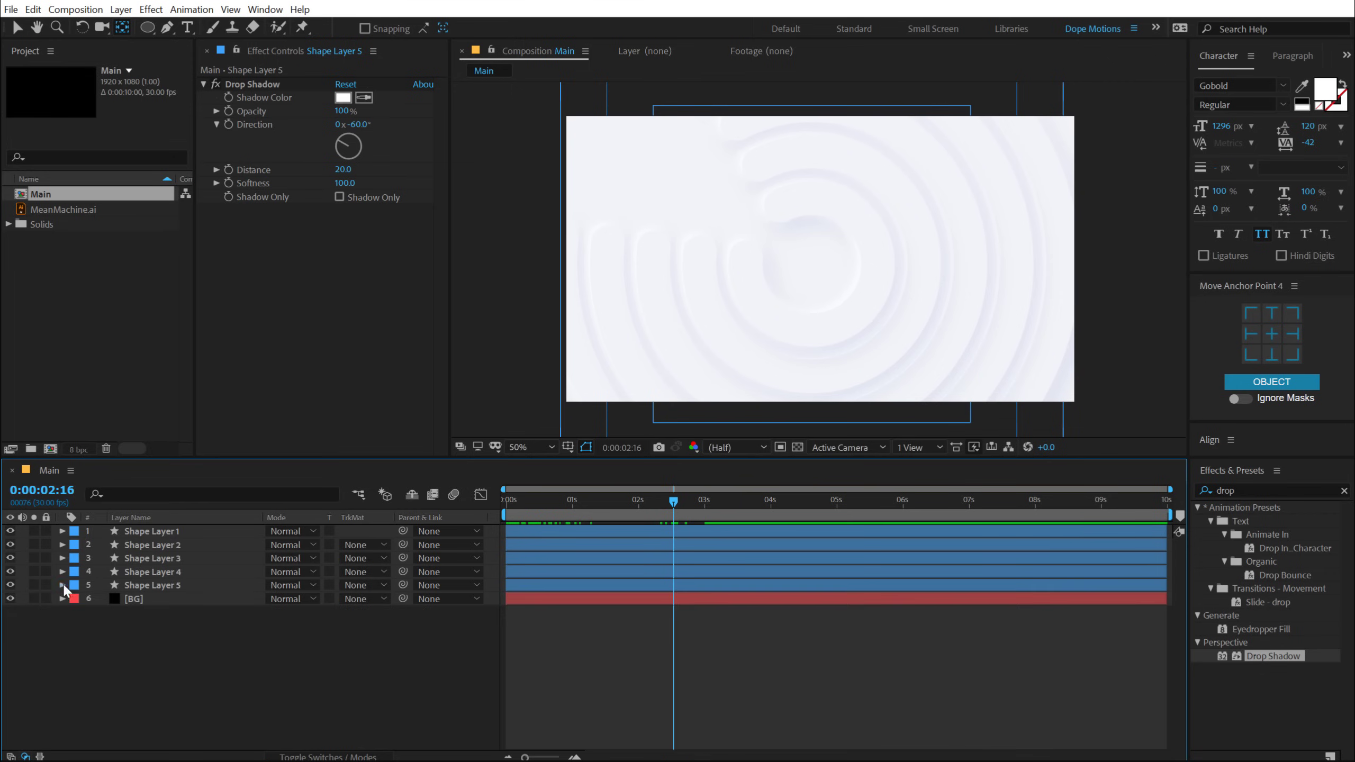
{"action": "left_click", "coordinate": [182, 531]}
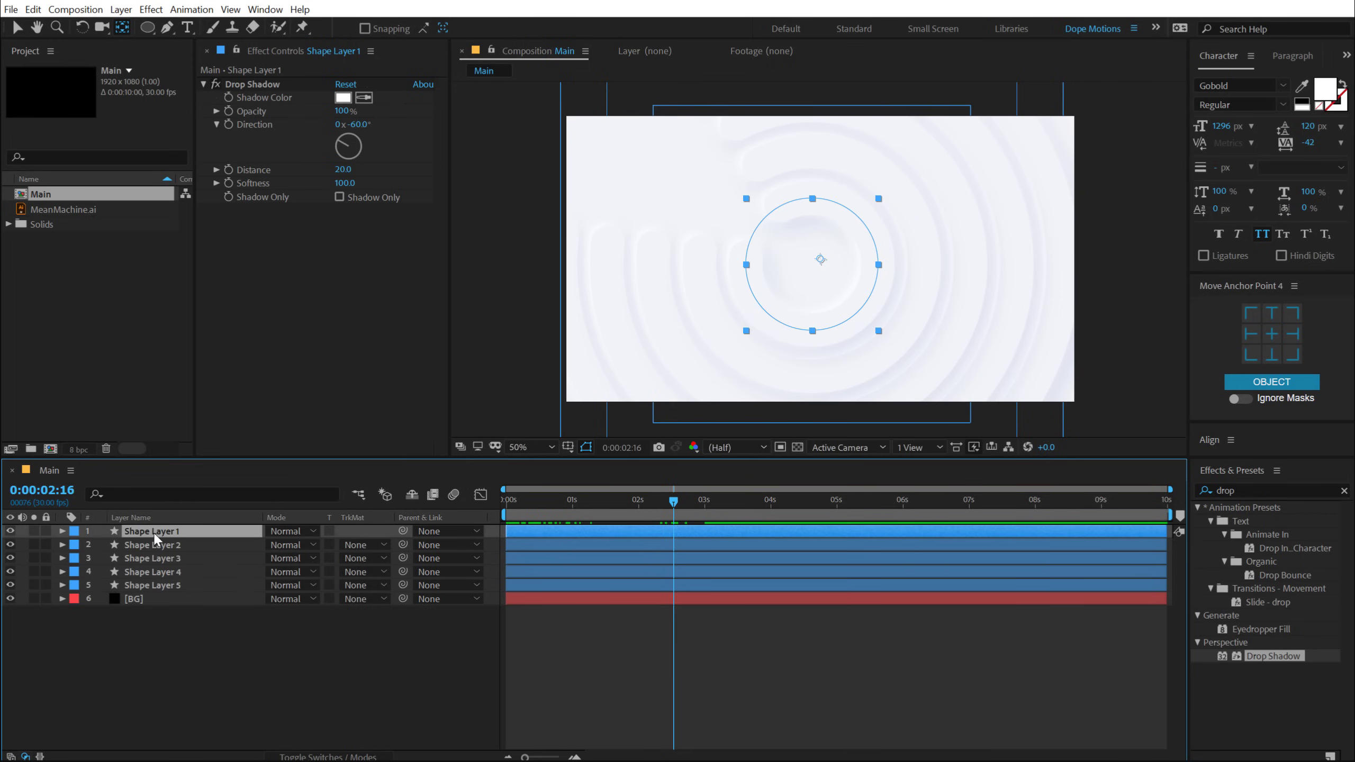
{"action": "key", "text": "r"}
{"action": "mouse_move", "coordinate": [288, 545]}
{"action": "left_mouse_down"}
{"action": "mouse_move", "coordinate": [368, 544]}
{"action": "mouse_move", "coordinate": [288, 545]}
{"action": "left_mouse_up"}
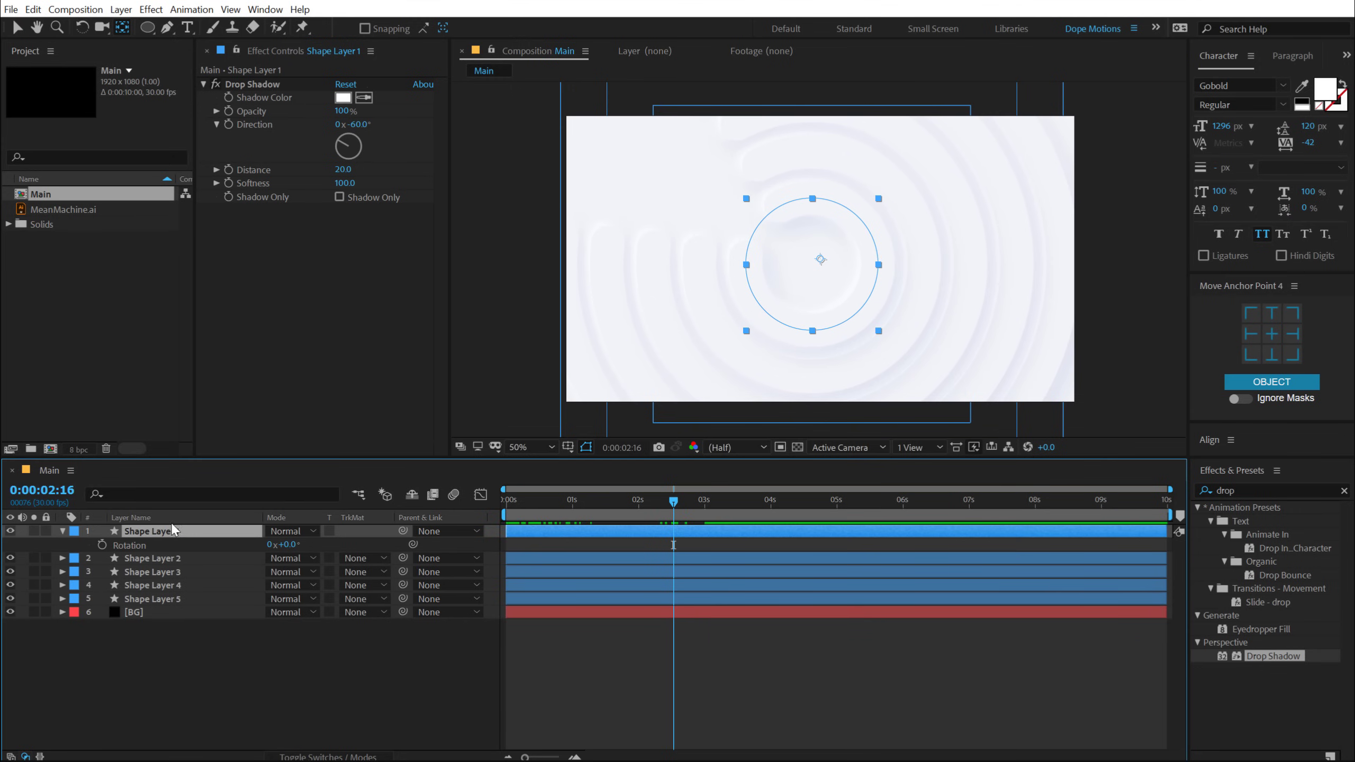
{"action": "left_click", "coordinate": [62, 531]}
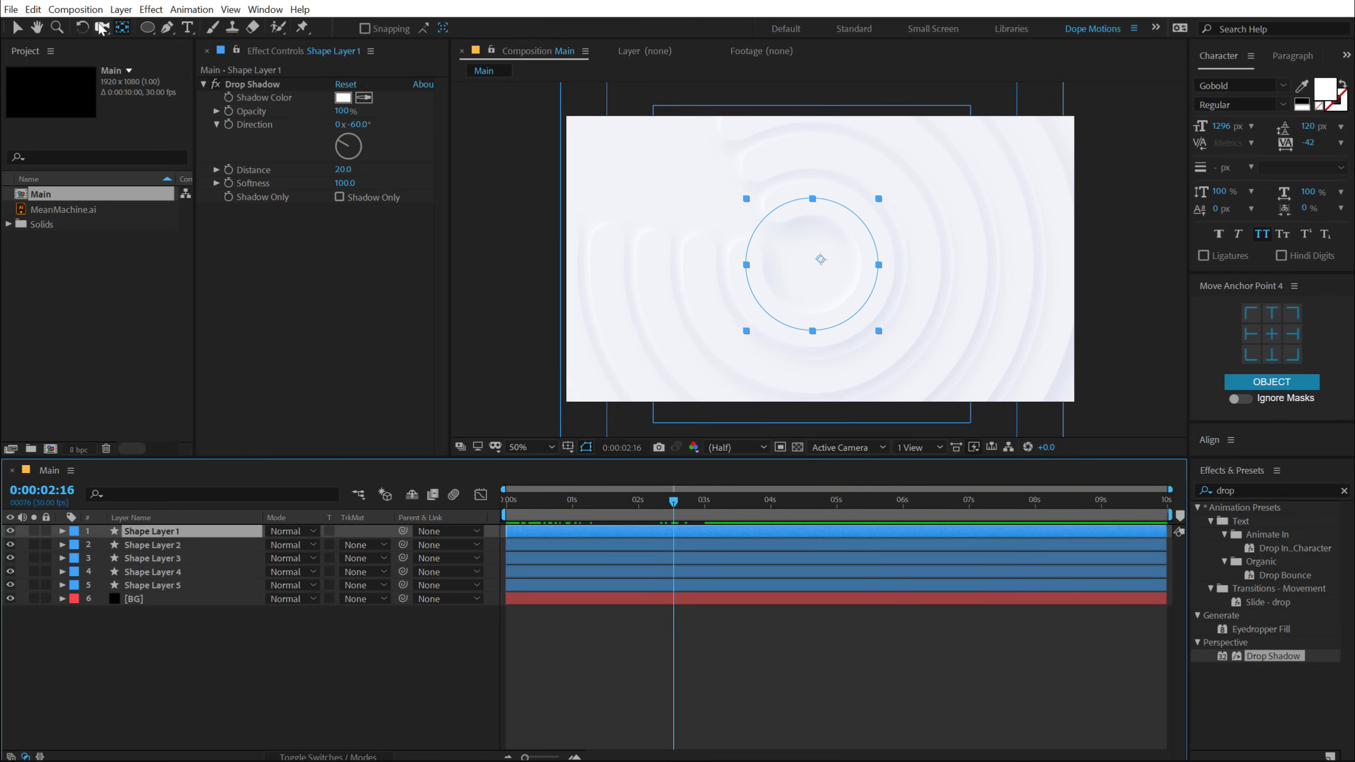
{"action": "key", "text": "ctrl+alt+Home"}
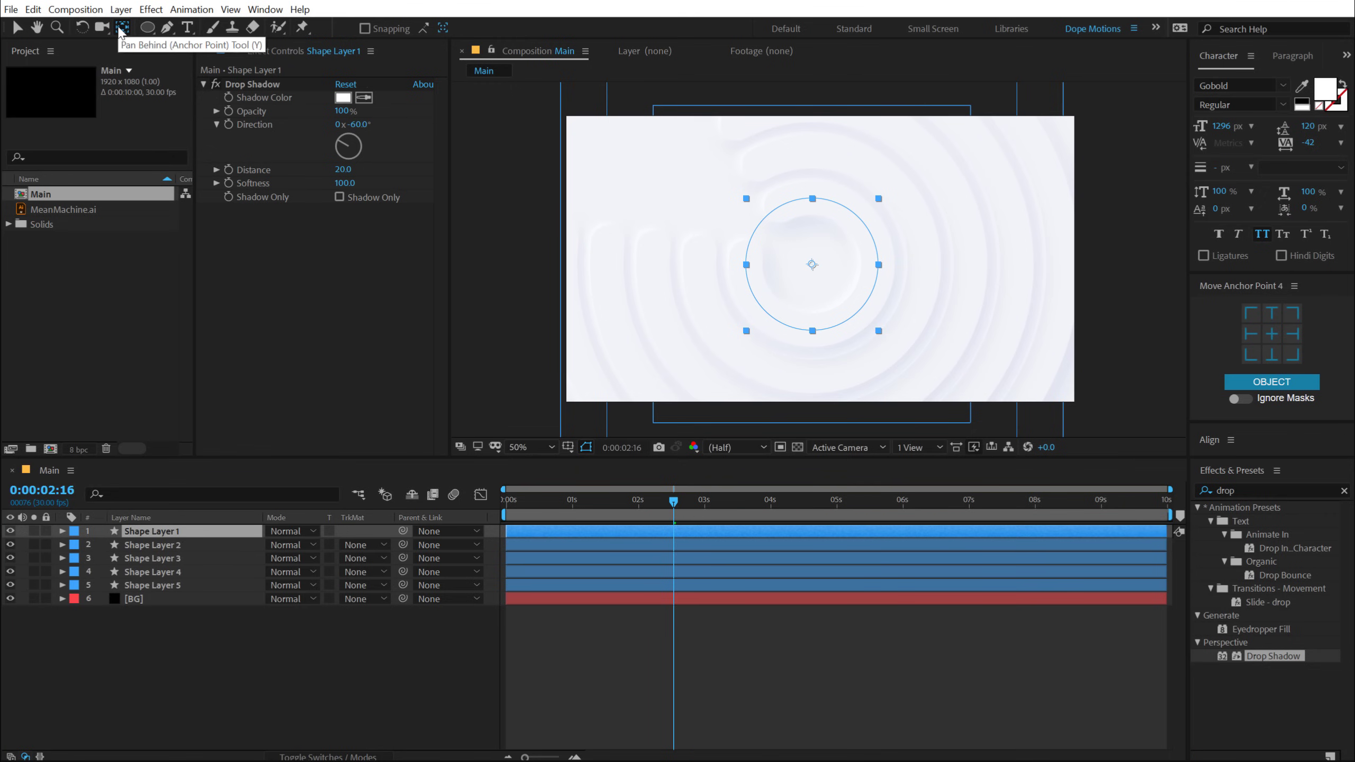
Select Shape Layers 2 through 5 together
{"action": "left_click", "coordinate": [168, 544]}
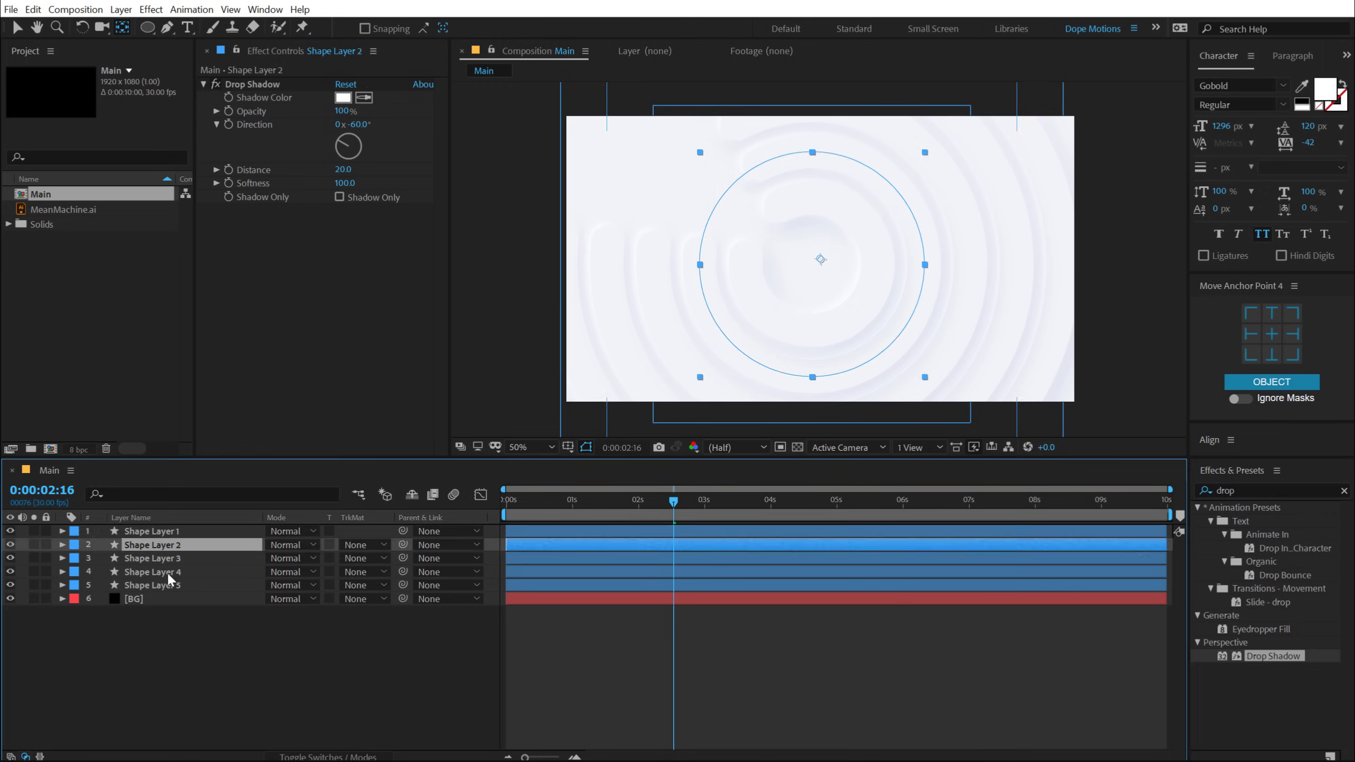
{"action": "left_click", "coordinate": [170, 572], "text": "shift"}
{"action": "left_click", "coordinate": [172, 582], "text": "shift"}
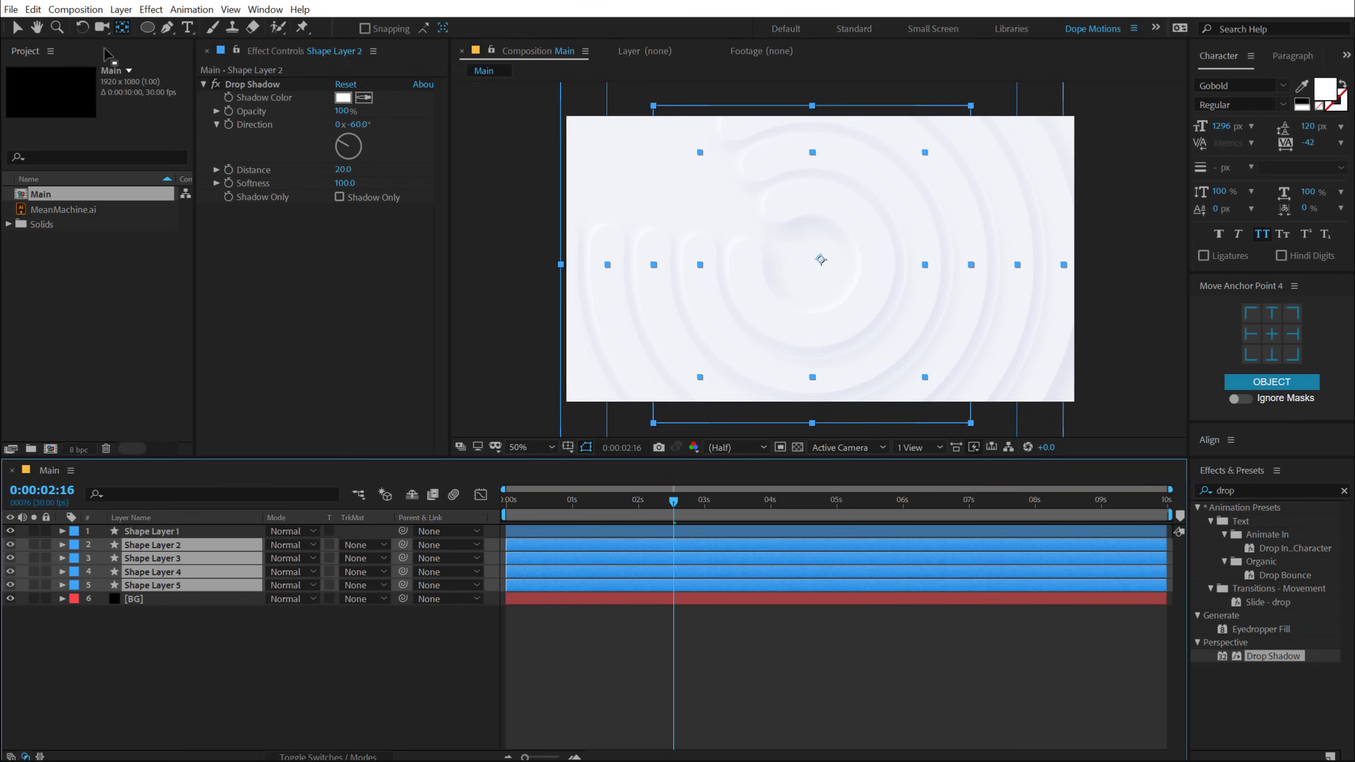
Rotate Shape Layer 2's ring to 95° and Shape Layer 3's ring to 176°
{"action": "left_click", "coordinate": [265, 711]}
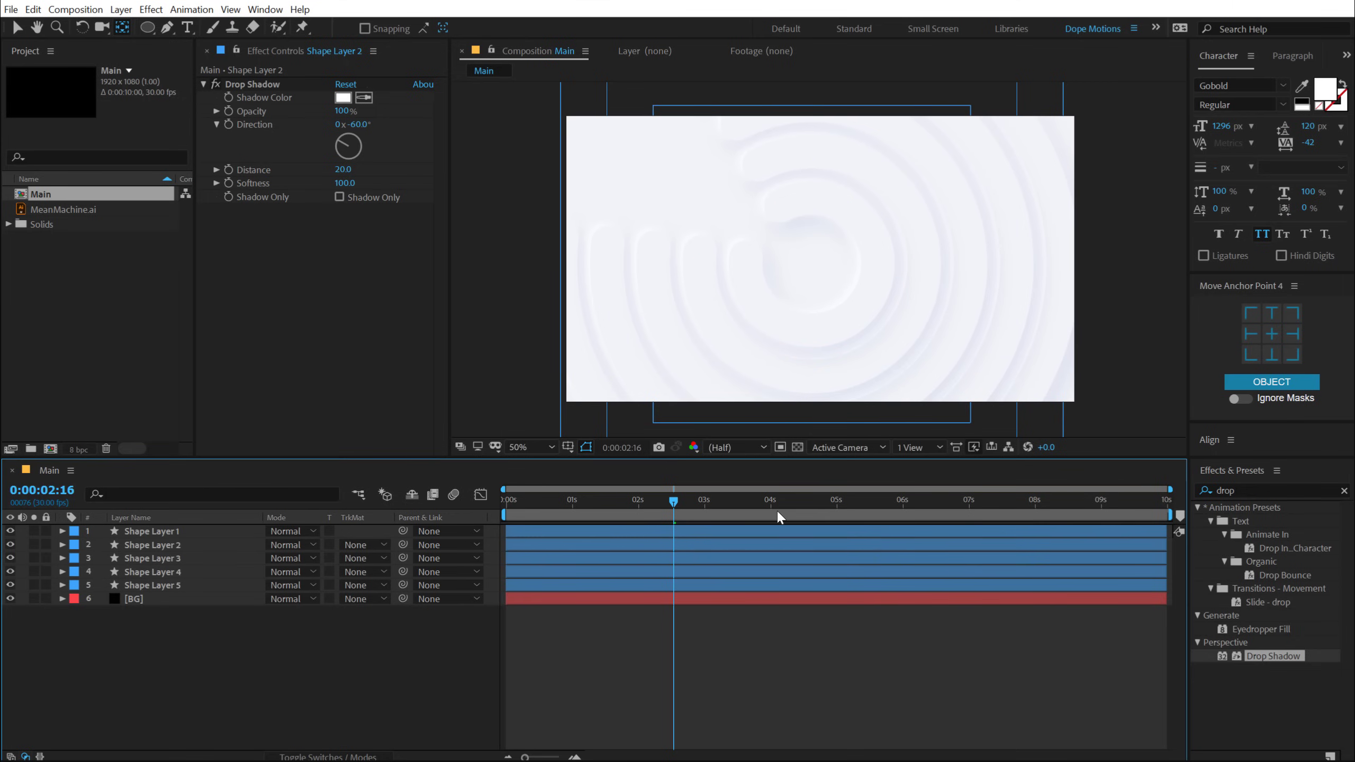
{"action": "left_click_drag", "start_coordinate": [594, 504], "coordinate": [633, 504]}
{"action": "left_click", "coordinate": [209, 544]}
{"action": "left_click", "coordinate": [162, 545]}
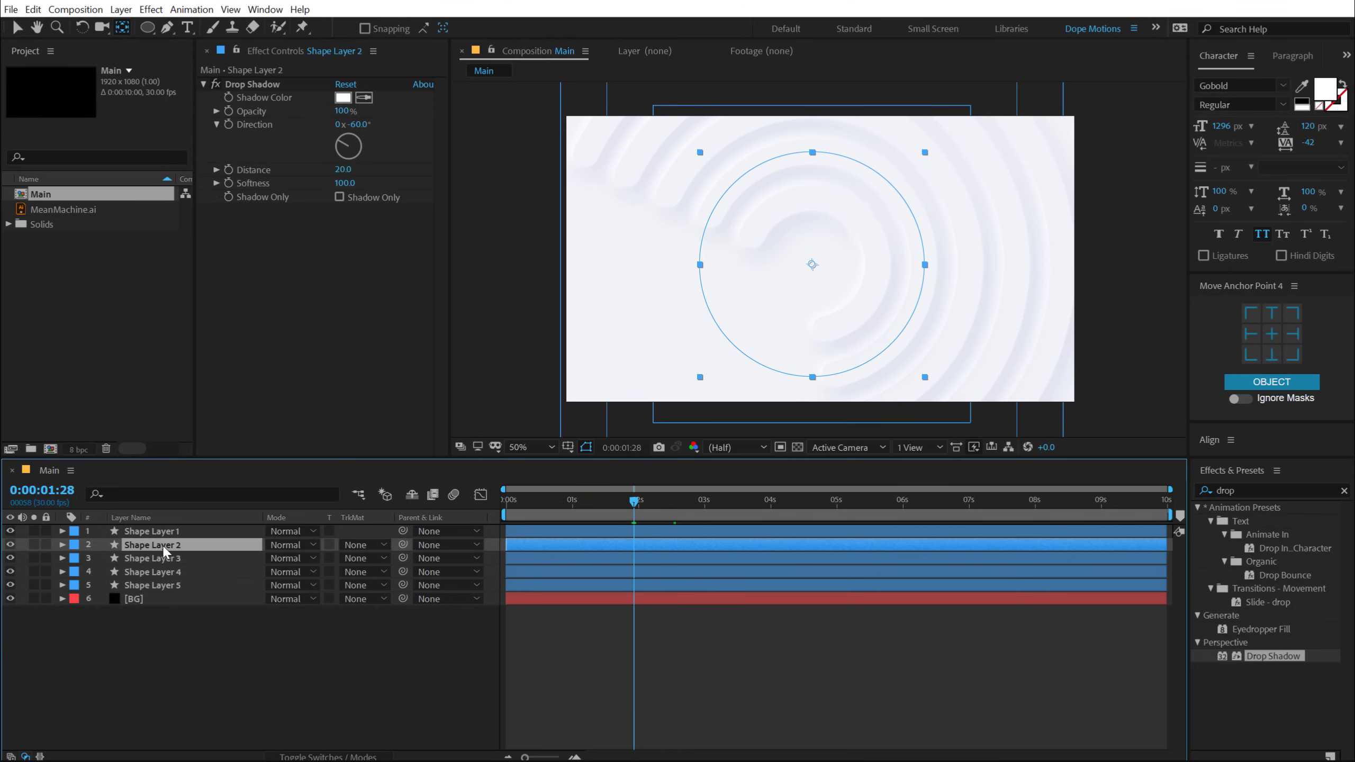
{"action": "key", "text": "r"}
{"action": "left_click_drag", "start_coordinate": [300, 558], "coordinate": [374, 555]}
{"action": "left_click", "coordinate": [171, 573]}
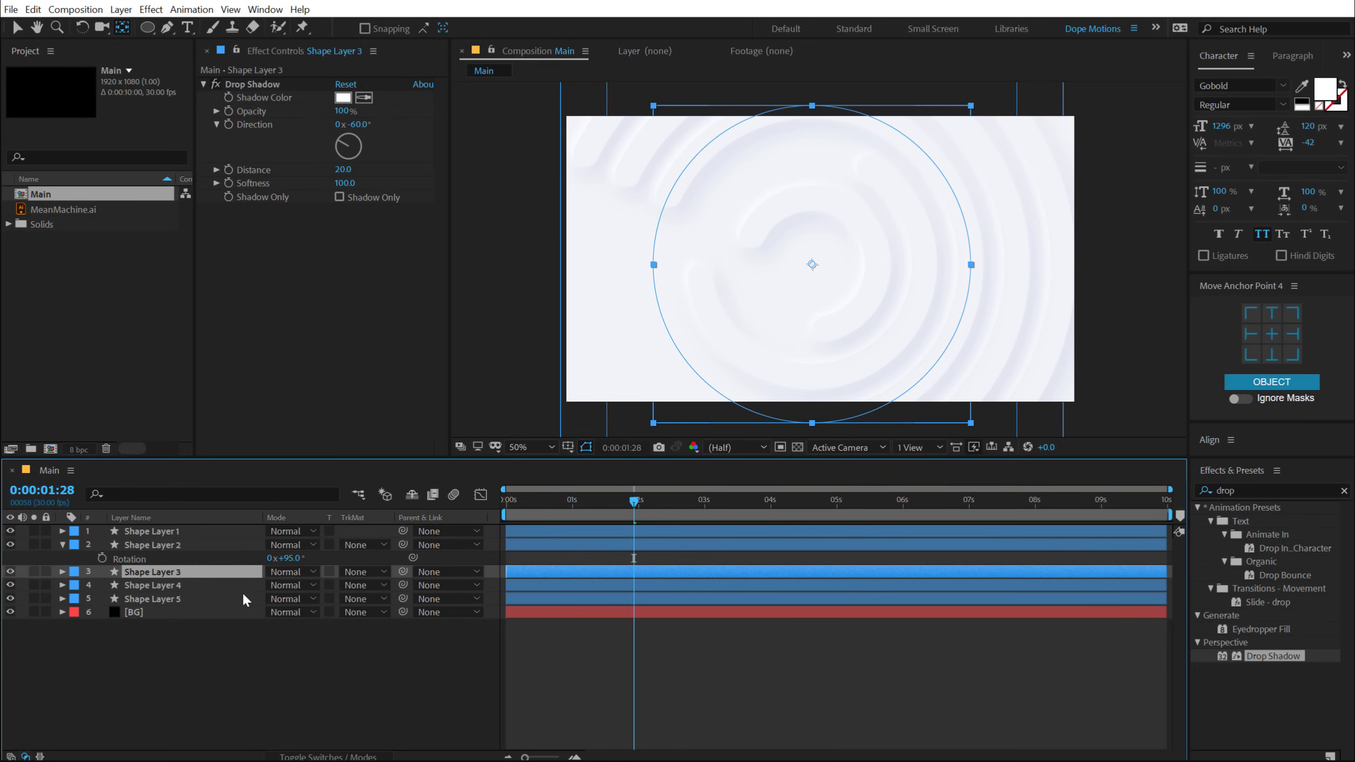
{"action": "key", "text": "r"}
{"action": "left_click_drag", "start_coordinate": [288, 585], "coordinate": [428, 582]}
Rotate Shape Layer 4 to 273° and Shape Layer 5 to 49°, then scrub to check
{"action": "left_click", "coordinate": [176, 598]}
{"action": "key", "text": "r"}
{"action": "left_click_drag", "start_coordinate": [285, 613], "coordinate": [490, 597]}
{"action": "key", "text": "Return"}
{"action": "left_click", "coordinate": [160, 626]}
{"action": "key", "text": "r"}
{"action": "left_click_drag", "start_coordinate": [301, 640], "coordinate": [309, 693]}
{"action": "left_click", "coordinate": [309, 692]}
{"action": "left_click_drag", "start_coordinate": [536, 502], "coordinate": [589, 502]}
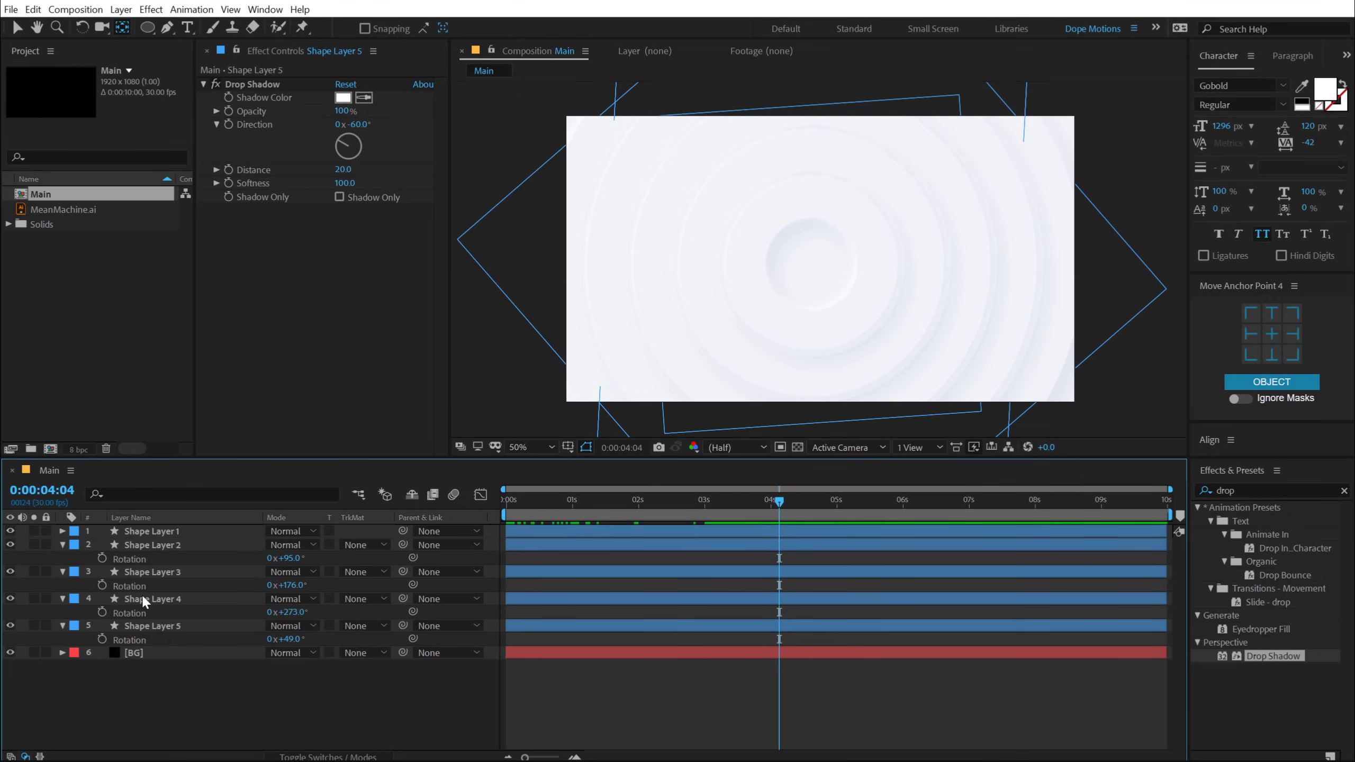
Reveal all rings' animated properties and apply Easy Ease to their keyframes
{"action": "key", "text": "ctrl+a"}
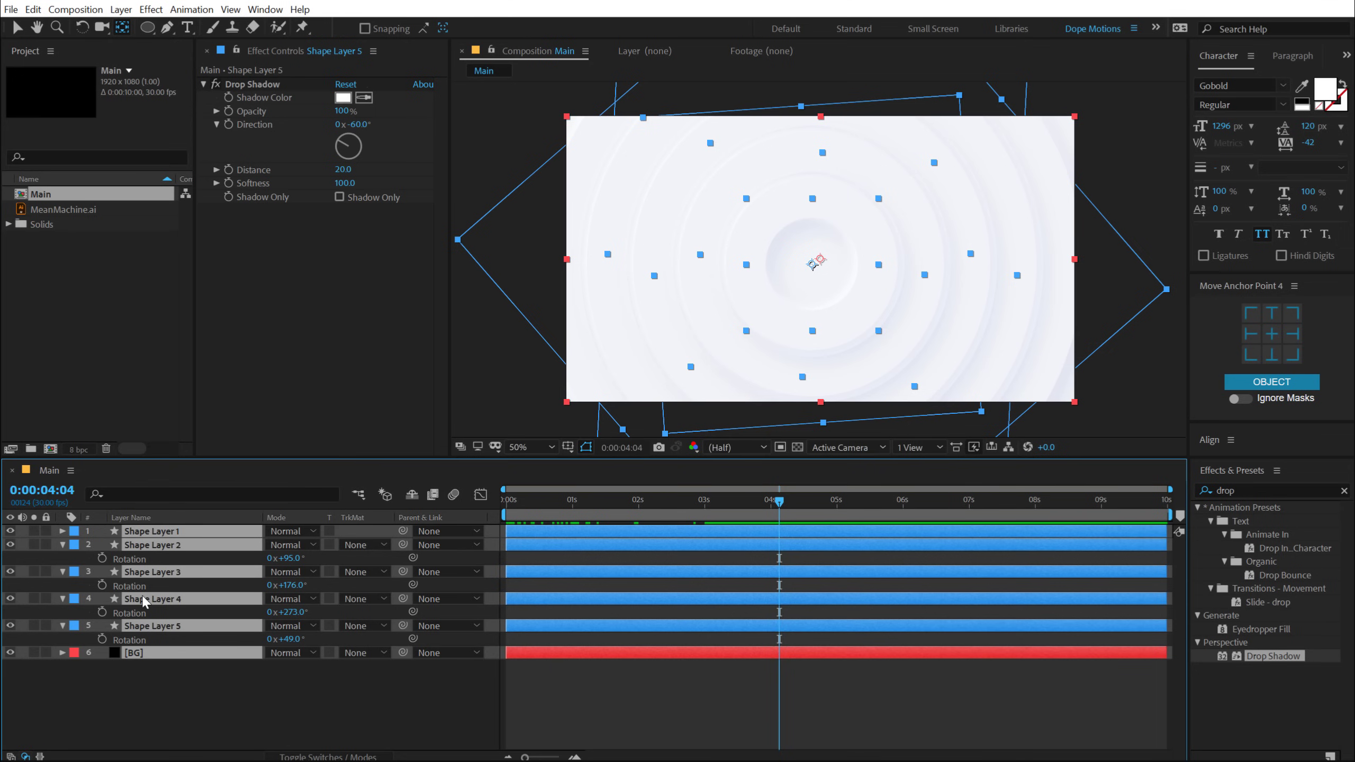
{"action": "key", "text": "u"}
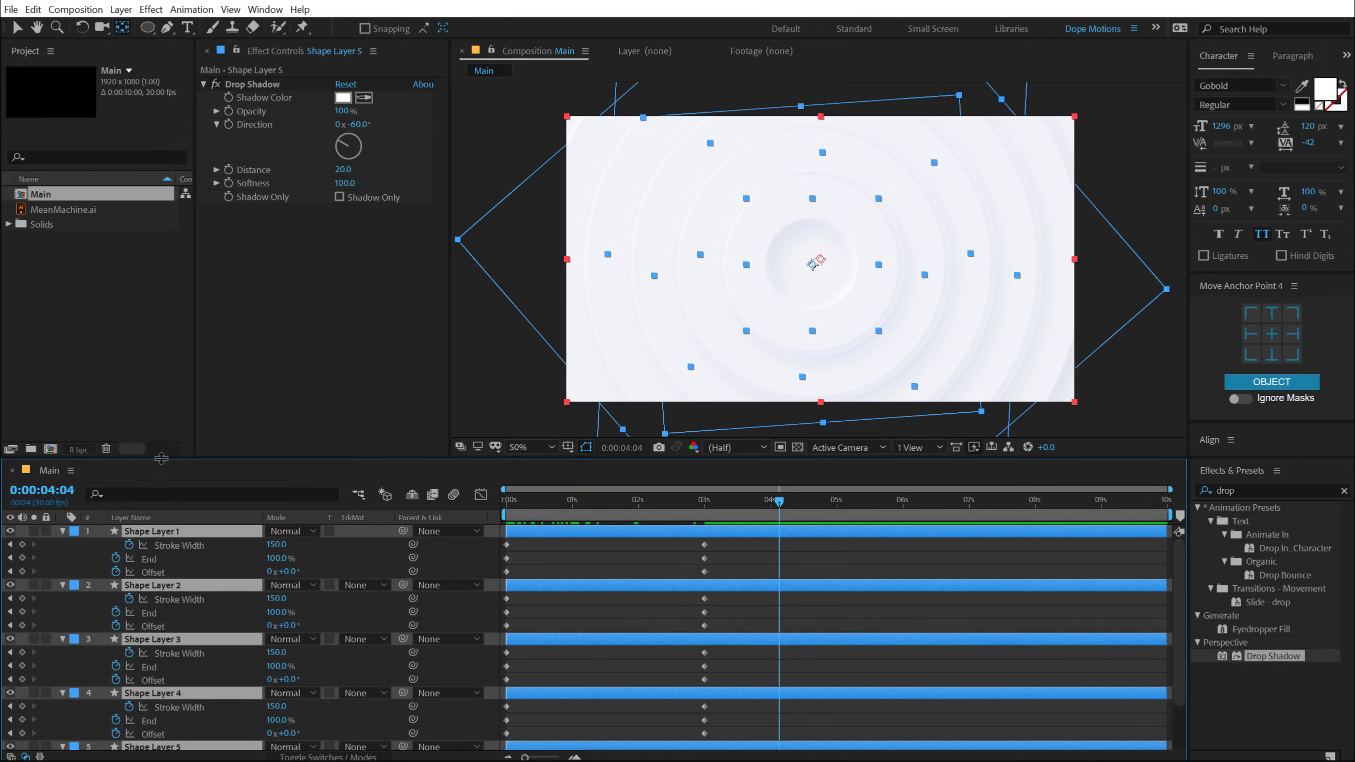
{"action": "left_click_drag", "start_coordinate": [147, 458], "coordinate": [147, 261]}
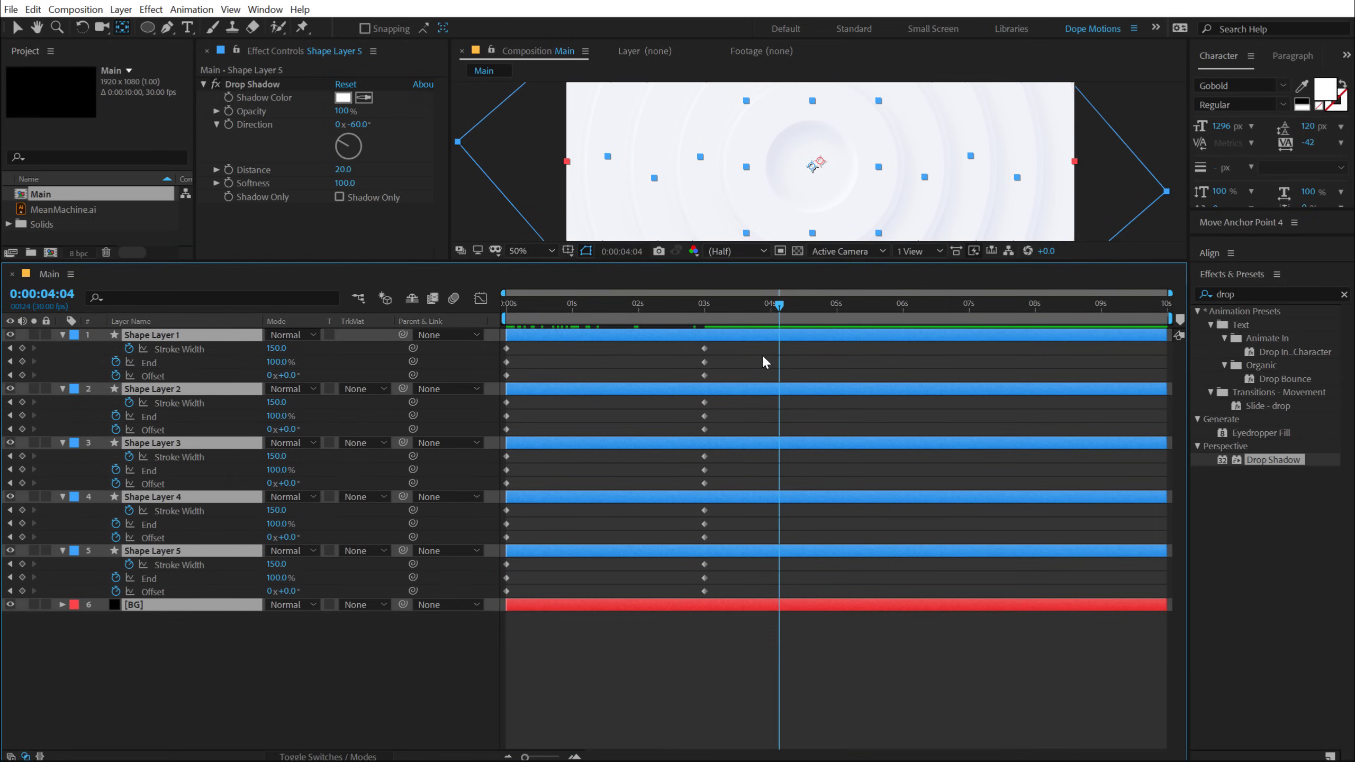
{"action": "left_click_drag", "start_coordinate": [740, 347], "coordinate": [493, 614]}
{"action": "key", "text": "F9"}
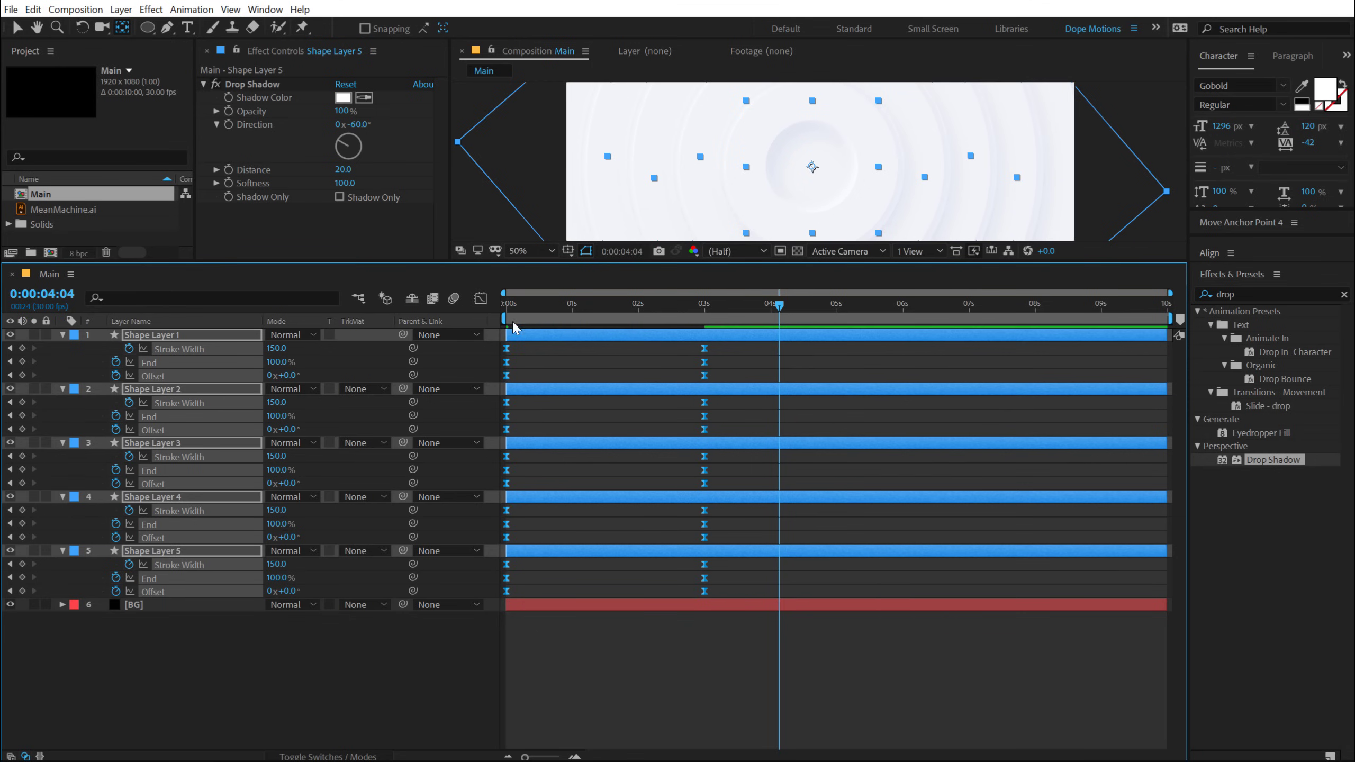
In the speed graph, reshape the 3 s keyframes into a sharp, fast-start curve
{"action": "left_click", "coordinate": [480, 298]}
{"action": "right_click", "coordinate": [751, 444]}
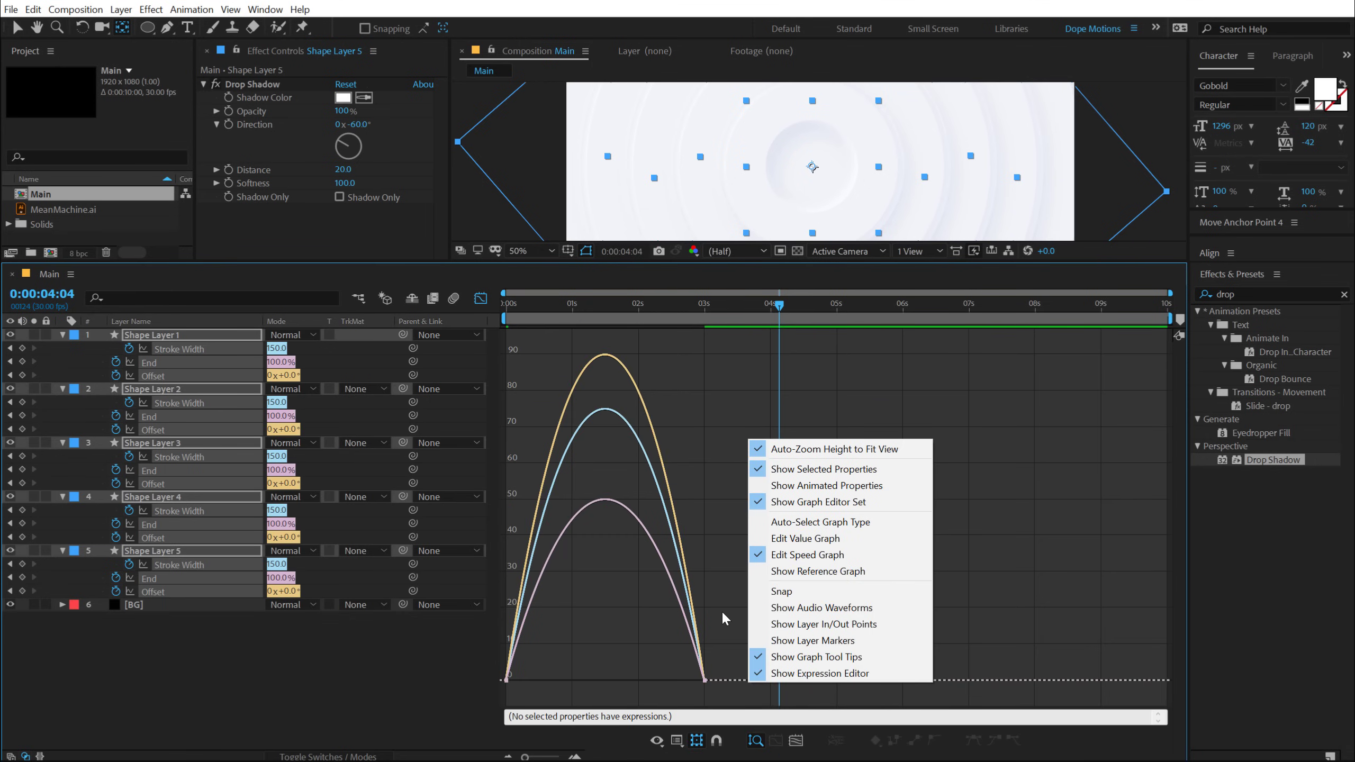
{"action": "left_click", "coordinate": [827, 555]}
{"action": "left_click_drag", "start_coordinate": [723, 656], "coordinate": [563, 674]}
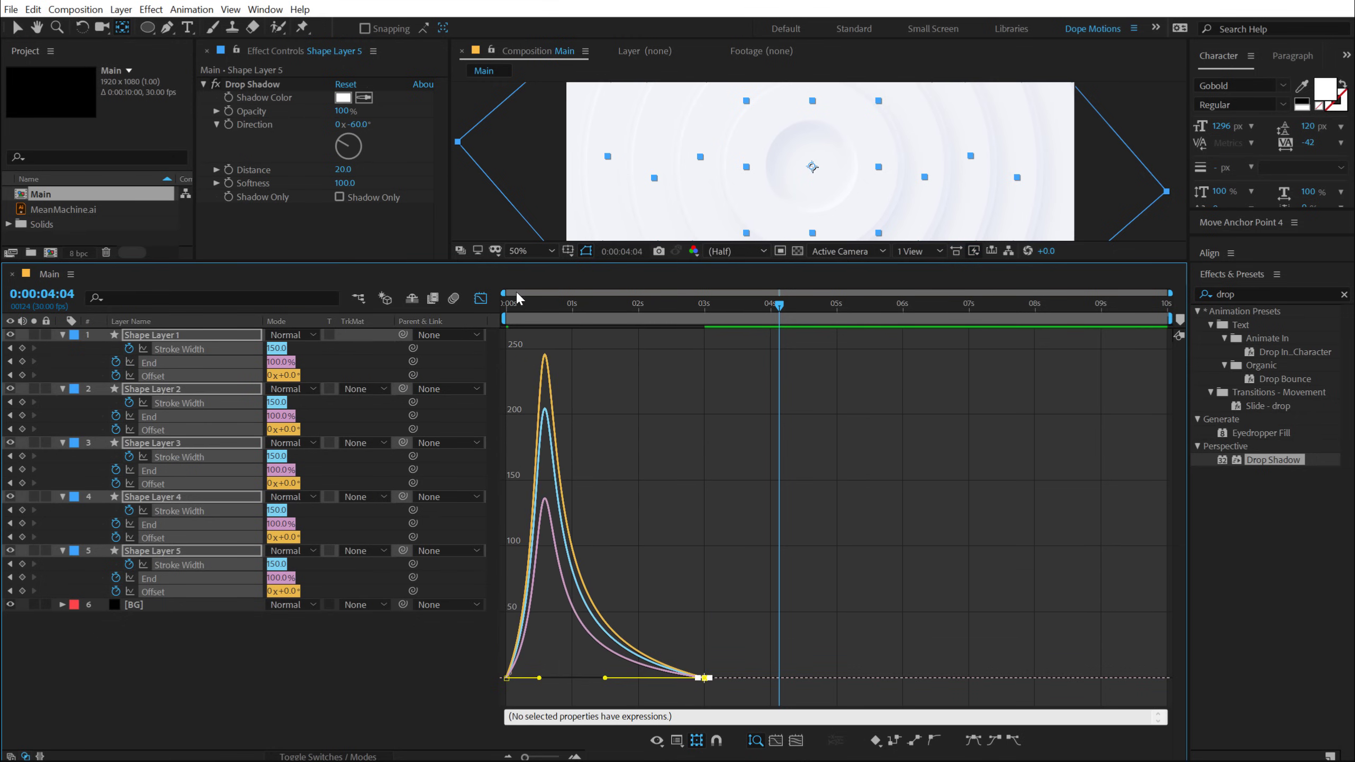
Preview the eased ring animation from the start, then collapse all layer properties
{"action": "left_click_drag", "start_coordinate": [514, 303], "coordinate": [418, 303]}
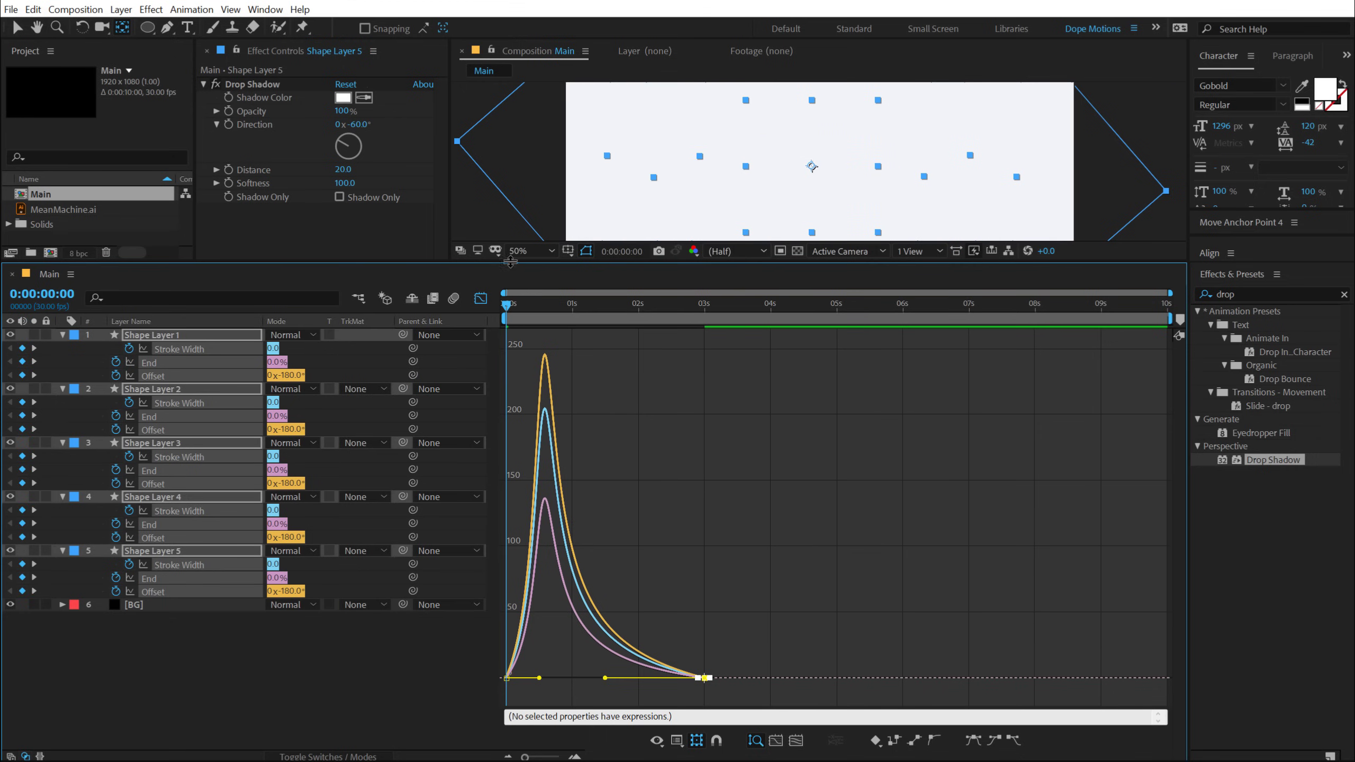
{"action": "left_click_drag", "start_coordinate": [405, 287], "coordinate": [386, 458]}
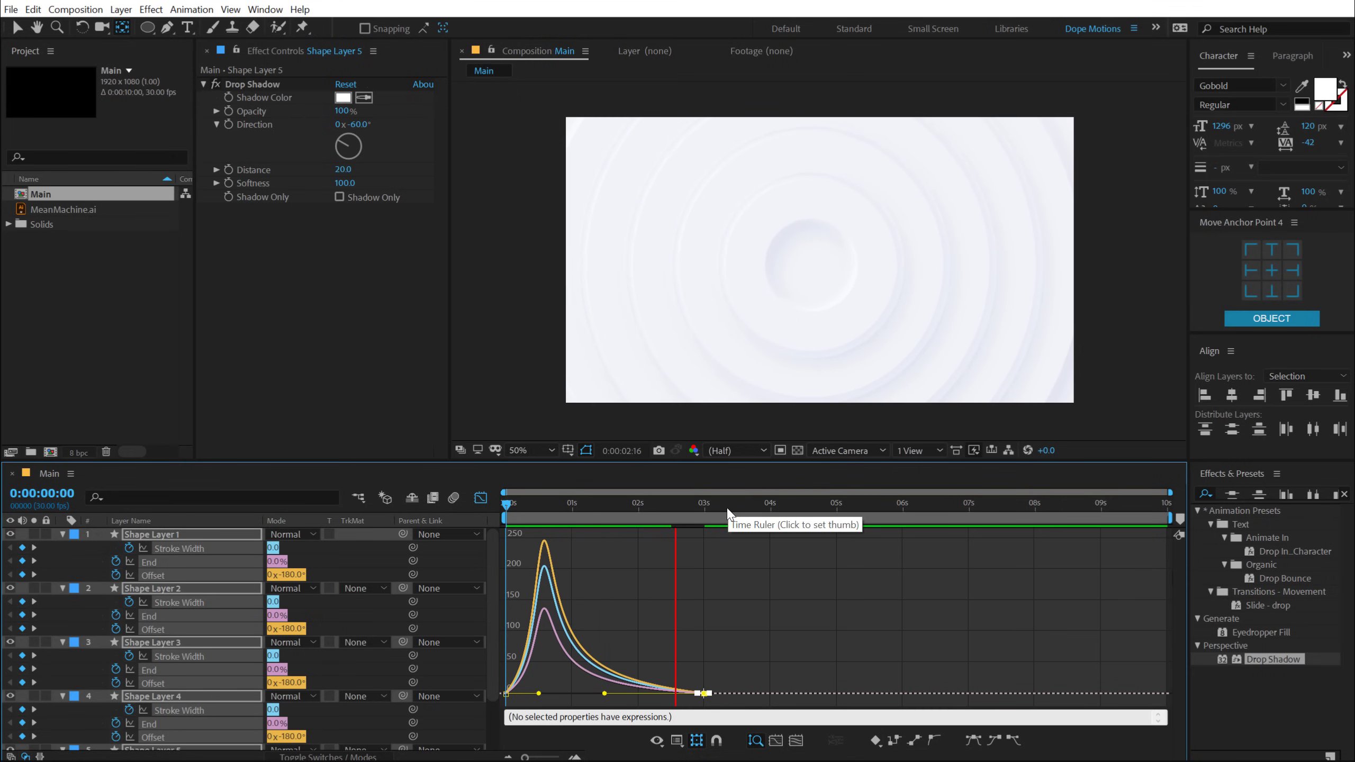
{"action": "left_click", "coordinate": [740, 504]}
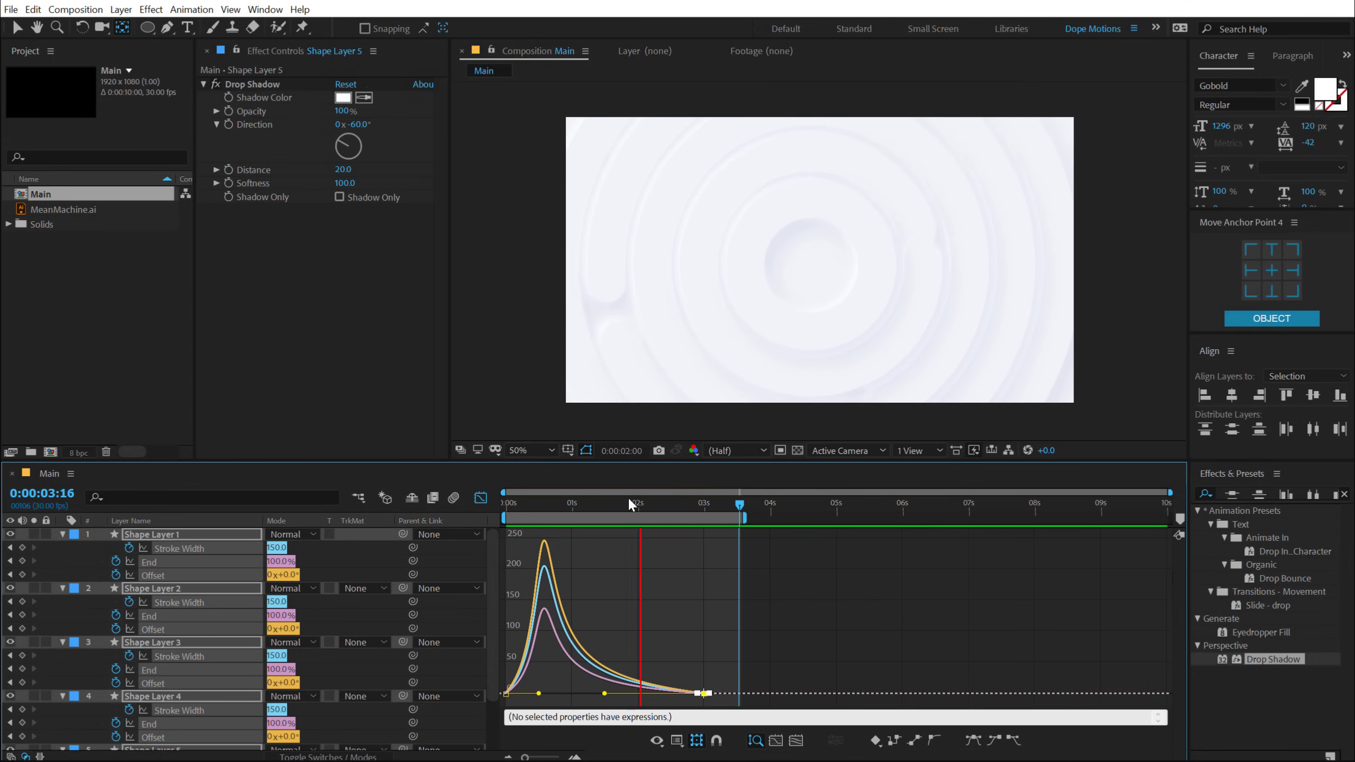
{"action": "key", "text": "space"}
{"action": "left_click_drag", "start_coordinate": [710, 510], "coordinate": [722, 510]}
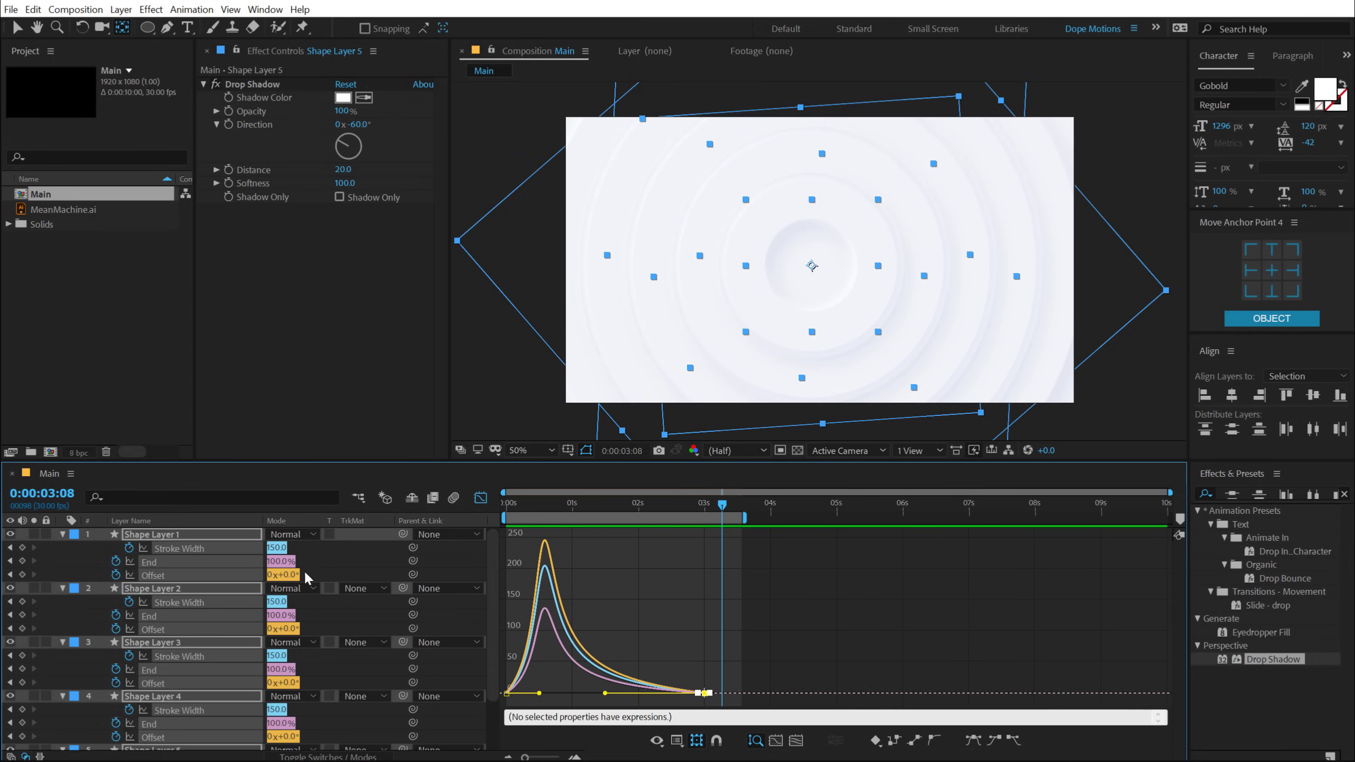
{"action": "left_click", "coordinate": [62, 534]}
Leave the Graph Editor and create a 500 × 500 px composition named Logo Here
{"action": "left_click", "coordinate": [148, 652]}
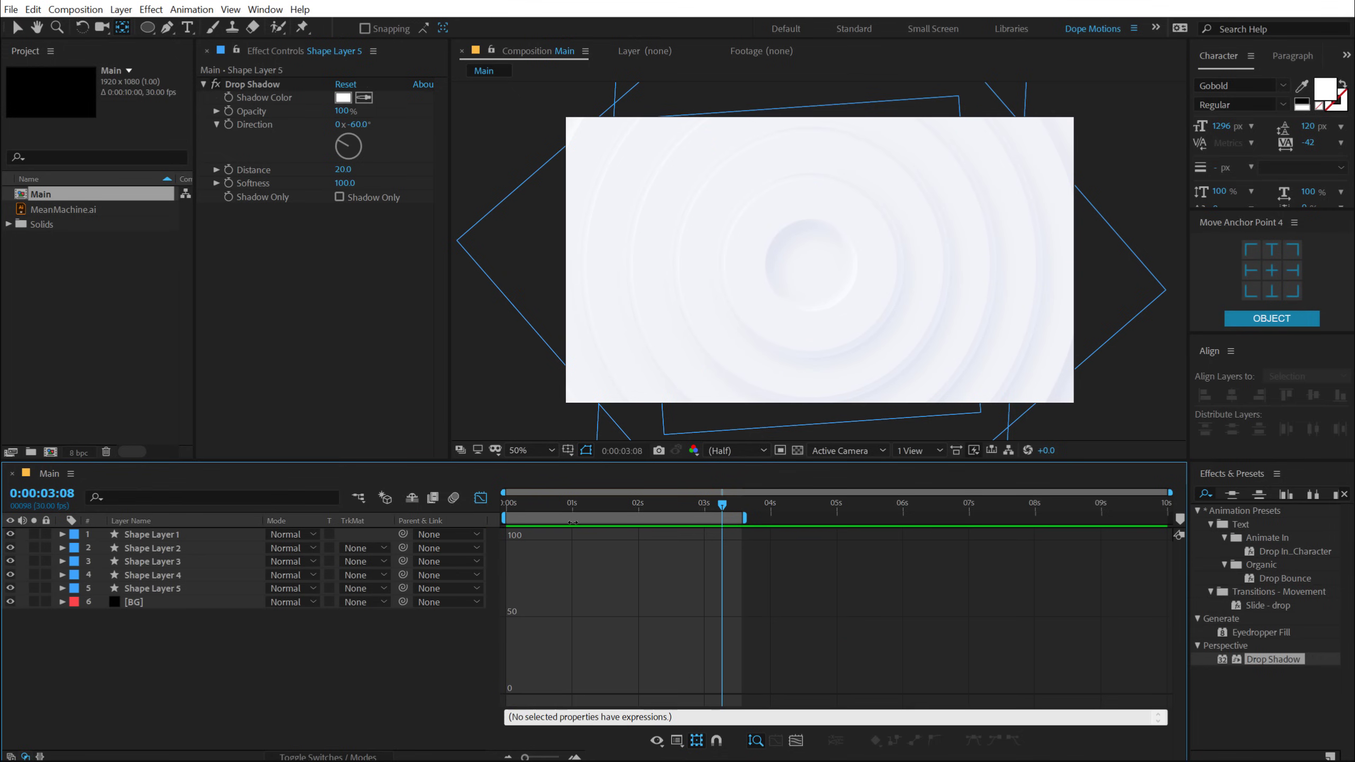
{"action": "left_click", "coordinate": [480, 497]}
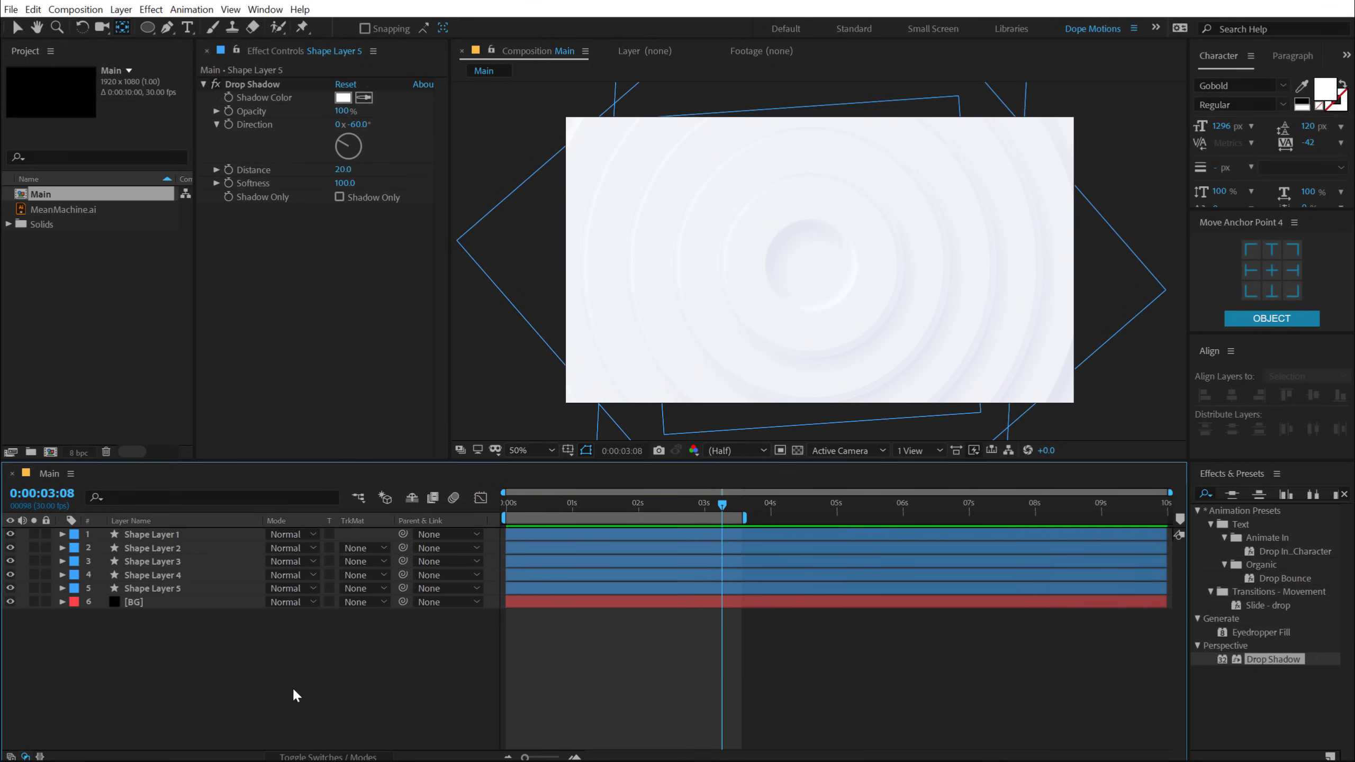
{"action": "left_click", "coordinate": [110, 302]}
{"action": "left_click", "coordinate": [51, 453]}
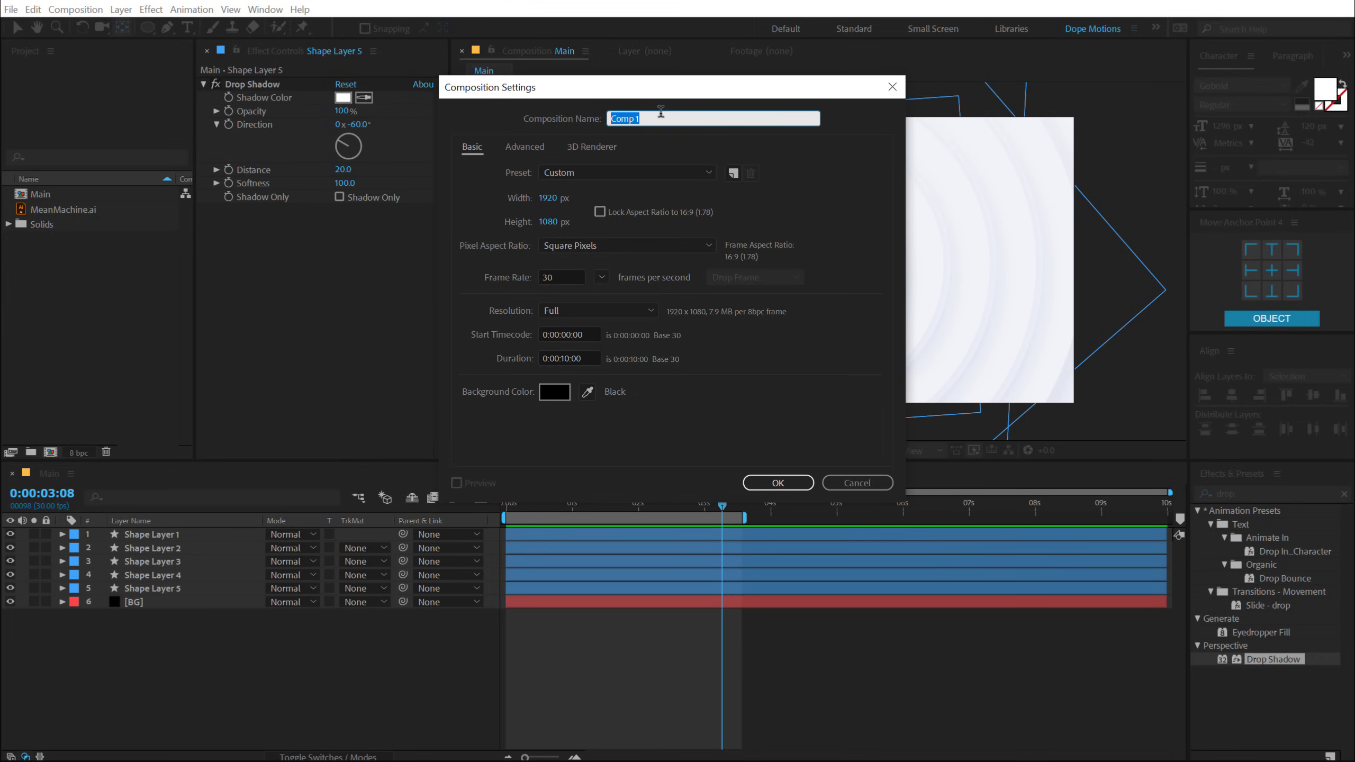
{"action": "type", "text": "Logo Here"}
{"action": "left_click", "coordinate": [547, 198]}
{"action": "type", "text": "500"}
{"action": "key", "text": "Tab"}
{"action": "type", "text": "500"}
{"action": "left_click", "coordinate": [777, 482]}
Place the MeanMachine.ai logo into Logo Here, then add Logo Here to Main
{"action": "left_click_drag", "start_coordinate": [50, 227], "coordinate": [151, 548]}
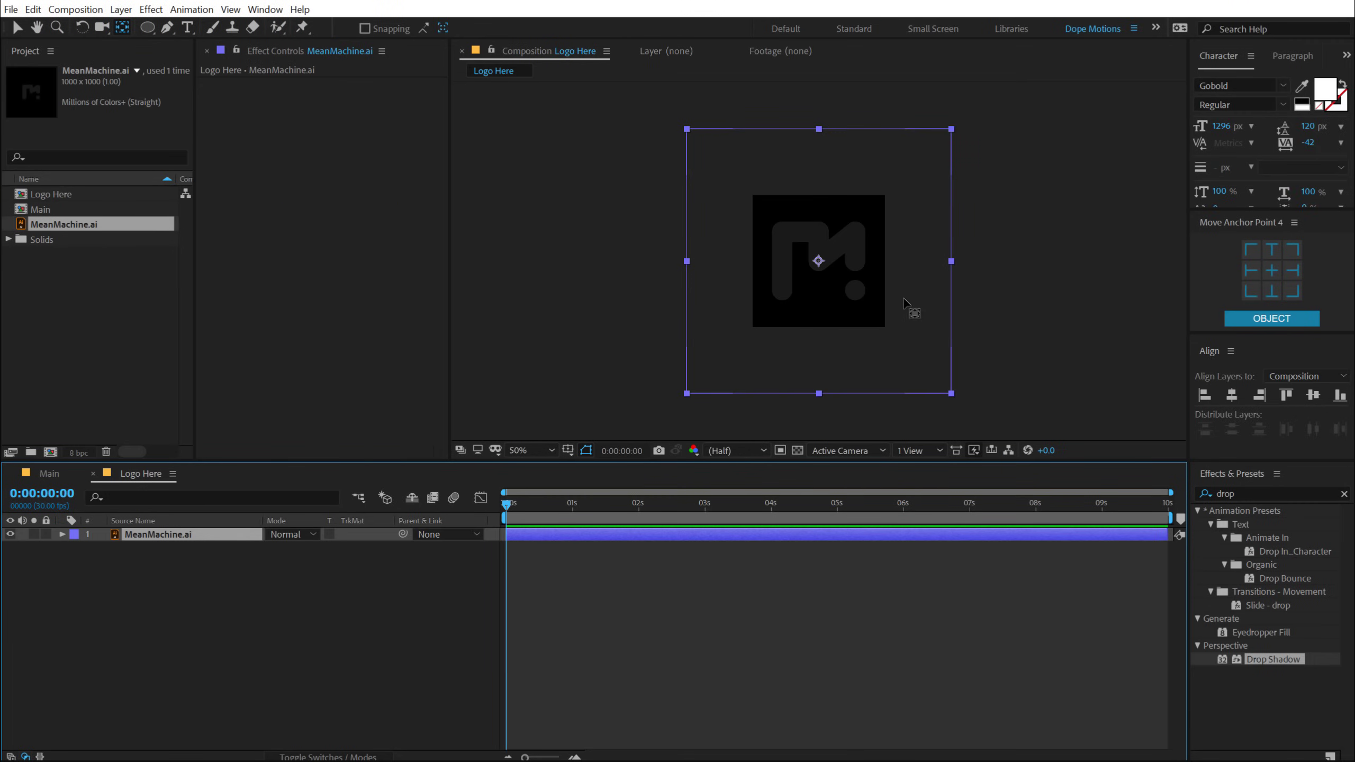
{"action": "left_click", "coordinate": [18, 26]}
{"action": "left_click", "coordinate": [269, 620]}
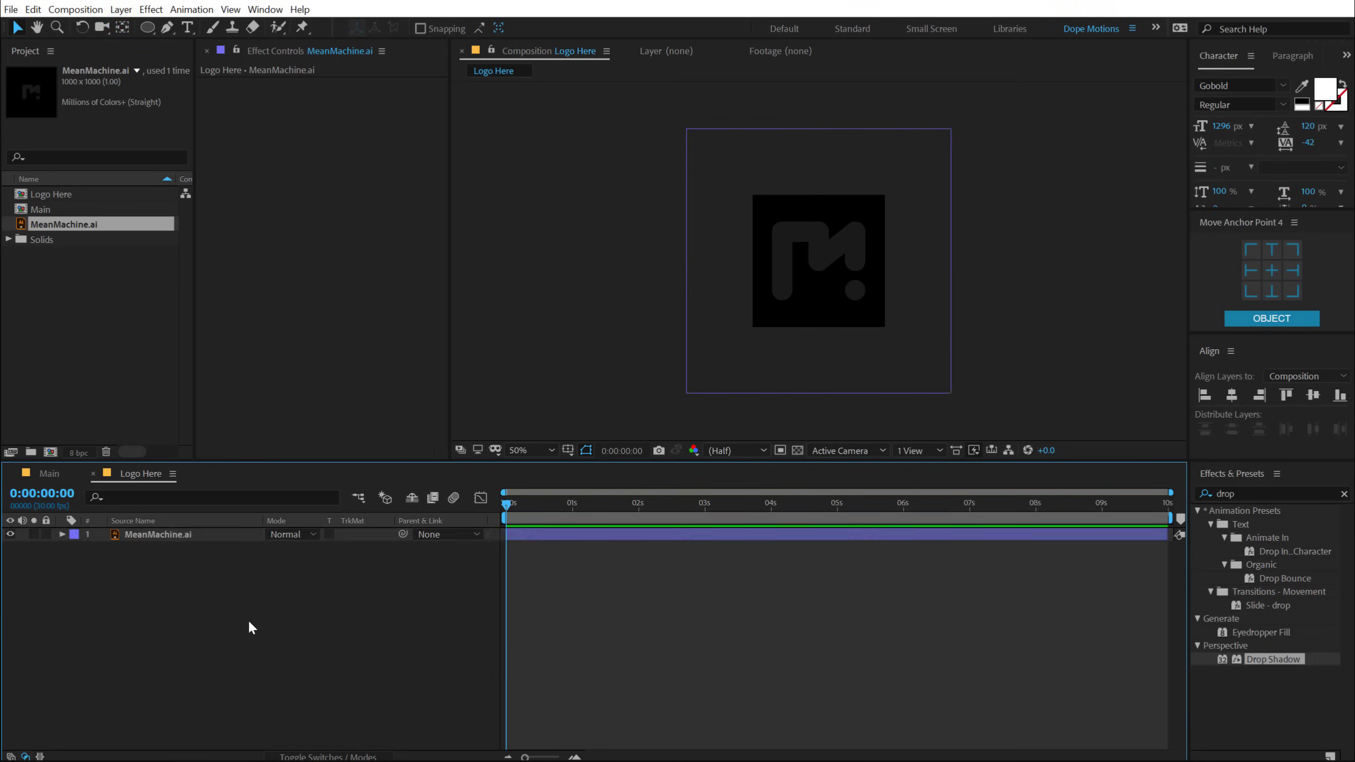
{"action": "left_click", "coordinate": [49, 473]}
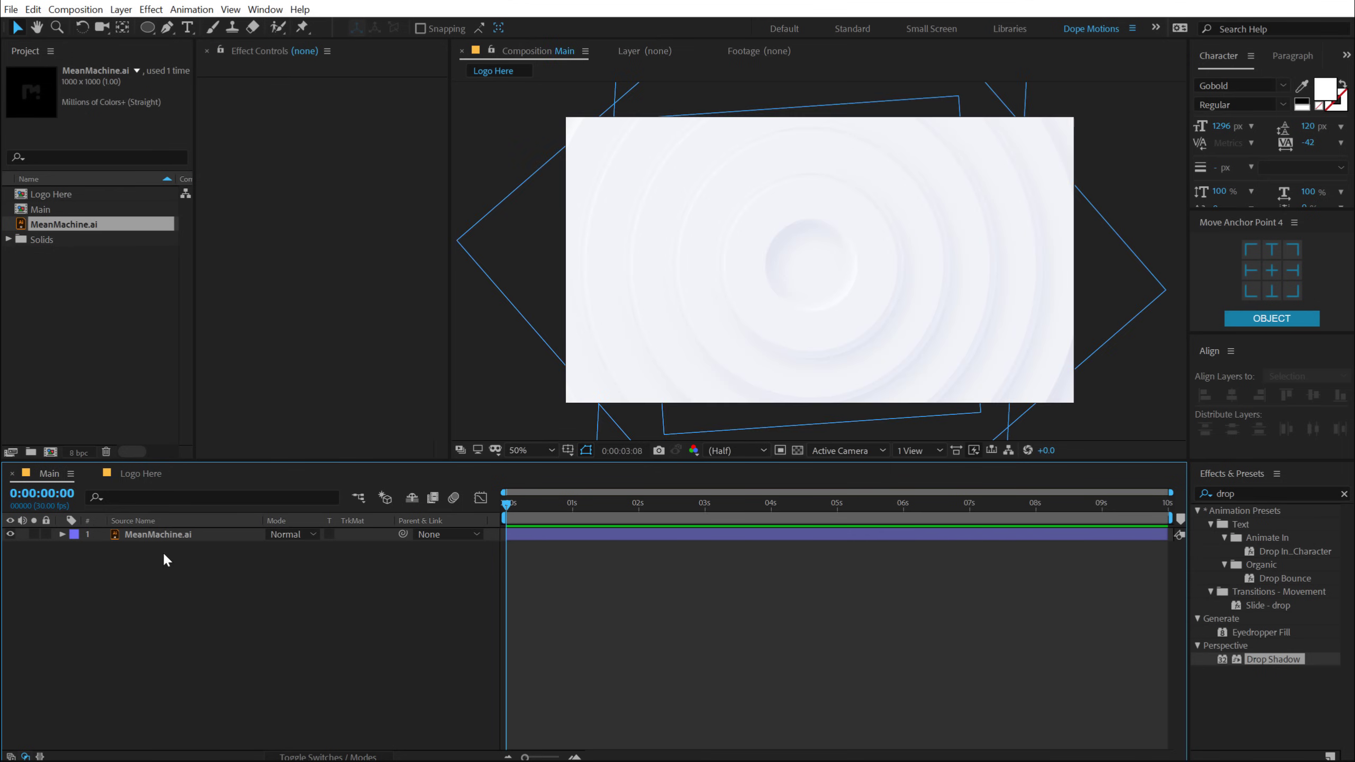
{"action": "left_click_drag", "start_coordinate": [61, 196], "coordinate": [493, 533]}
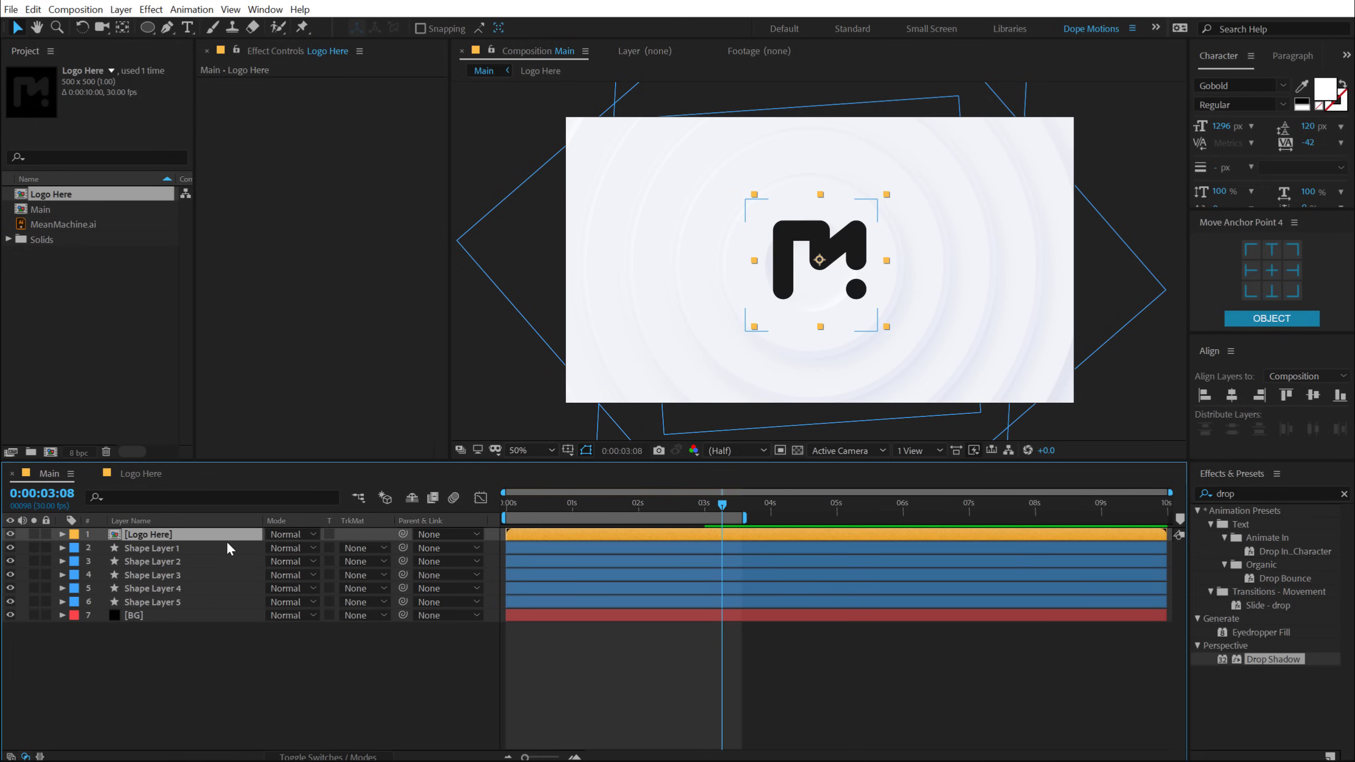
Scale the Logo Here layer to 50% and centre it inside the inner circle
{"action": "key", "text": "s"}
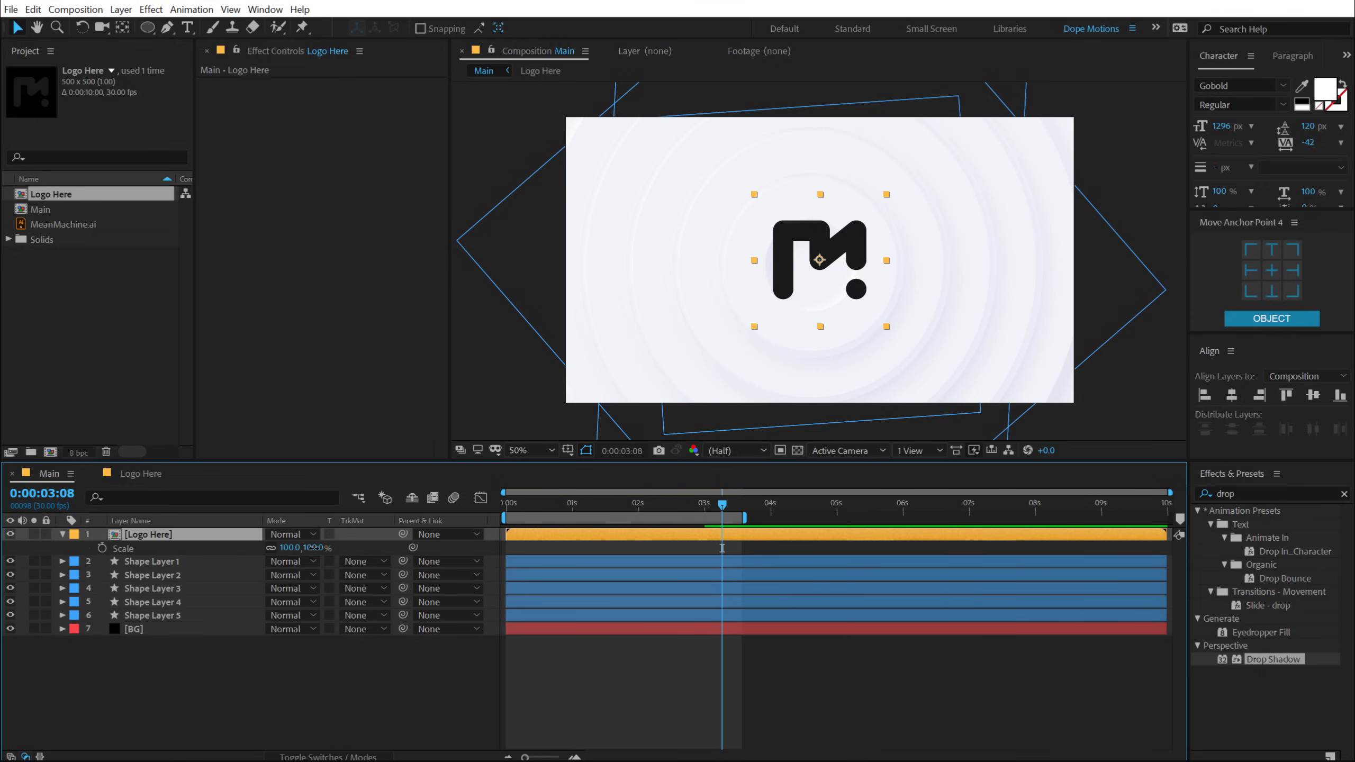
{"action": "left_click", "coordinate": [314, 548]}
{"action": "type", "text": "50"}
{"action": "key", "text": "Return"}
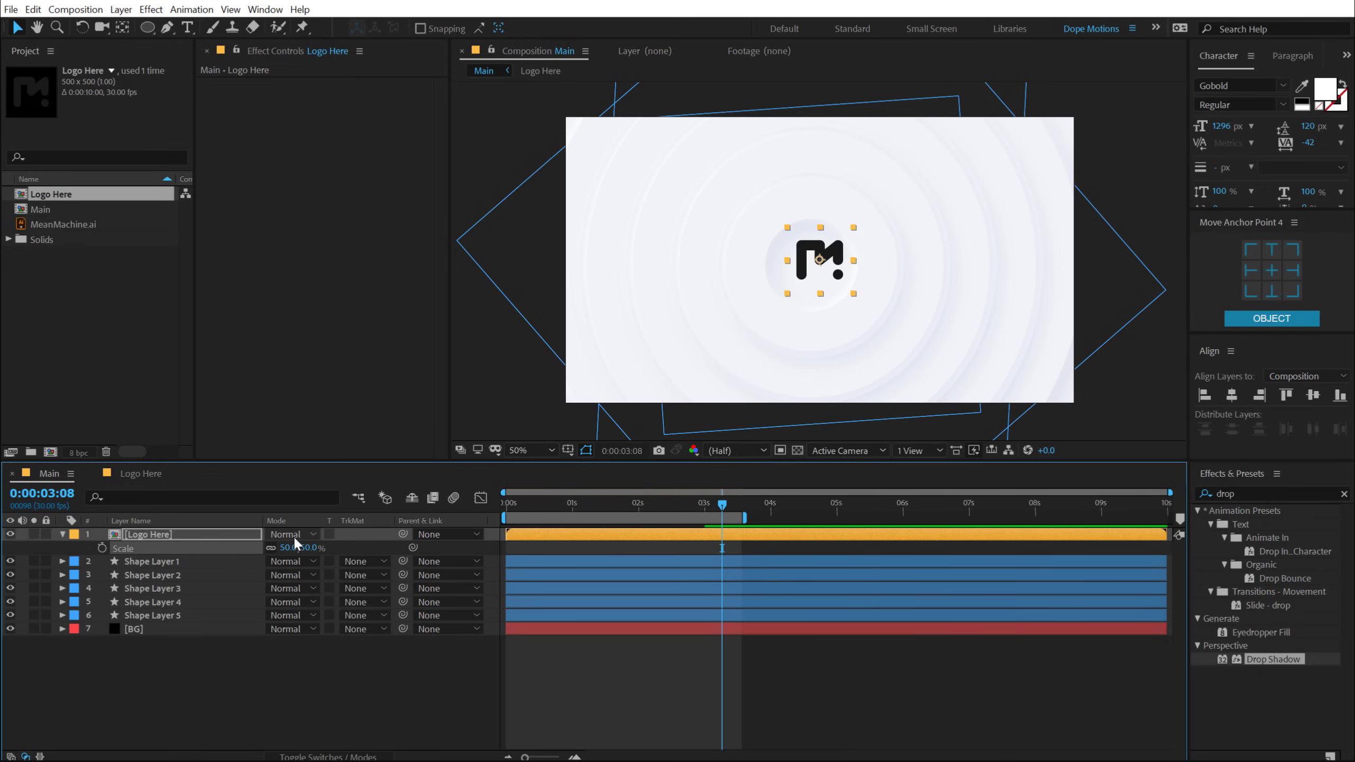
{"action": "key", "text": "slash"}
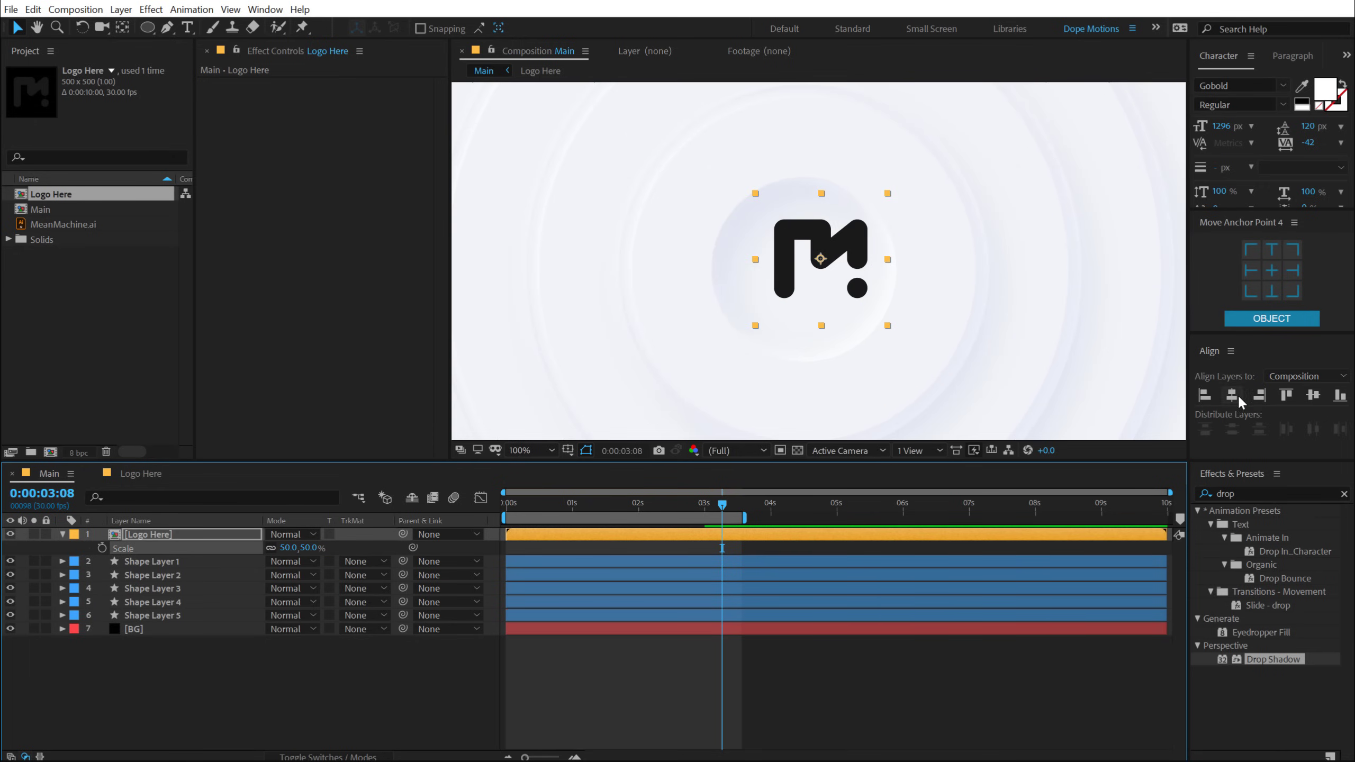
{"action": "left_click", "coordinate": [1232, 395]}
{"action": "left_click_drag", "start_coordinate": [829, 273], "coordinate": [813, 283]}
Reduce the logo's scale to 35% and zoom in to check its fit
{"action": "left_click", "coordinate": [816, 353]}
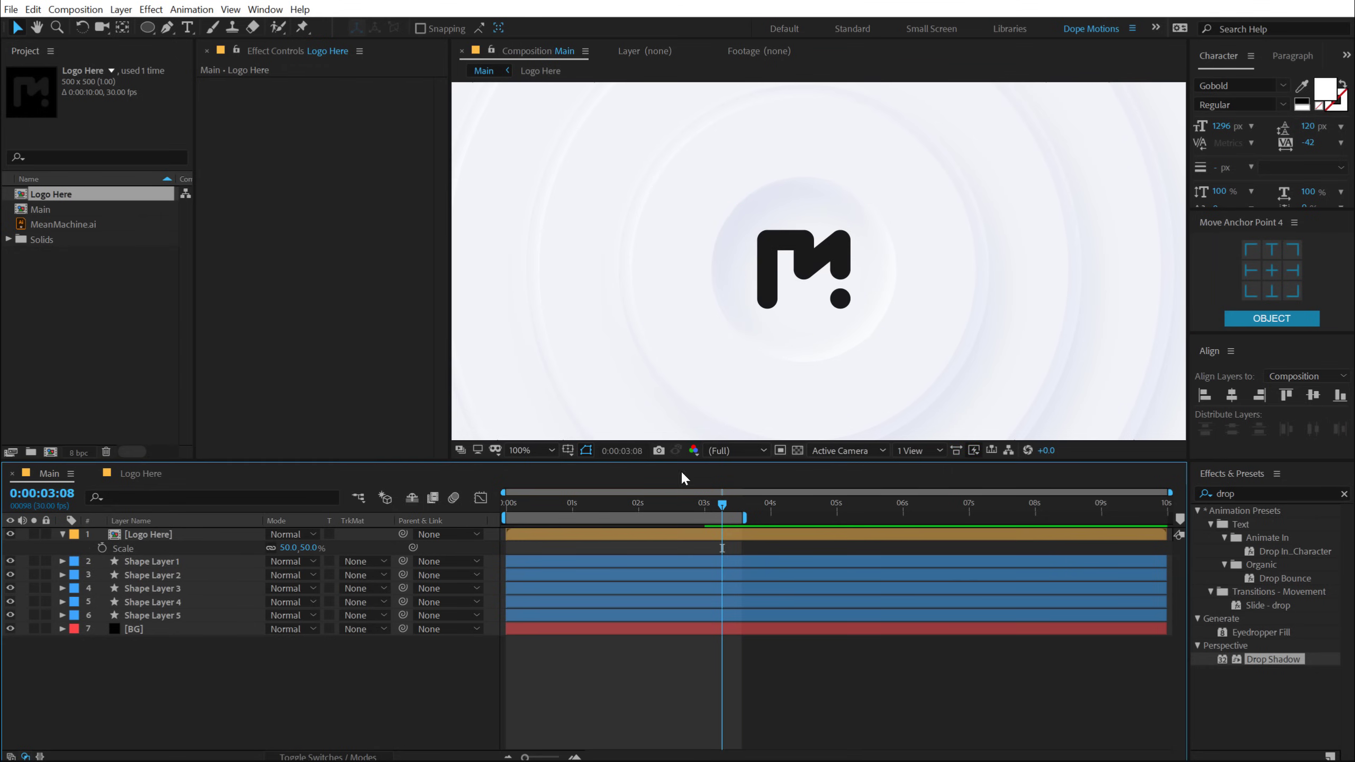
{"action": "left_click", "coordinate": [830, 293]}
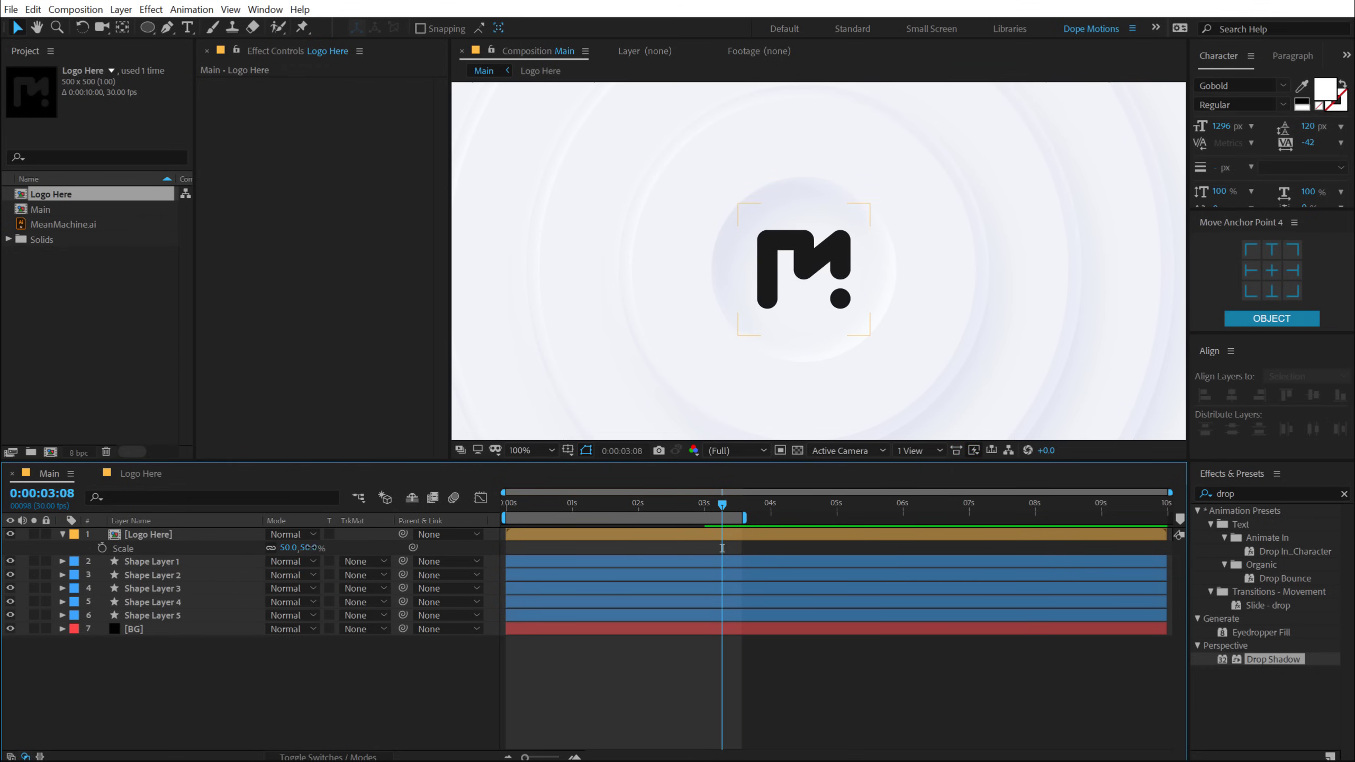
{"action": "left_click", "coordinate": [310, 547]}
{"action": "key", "text": "Return"}
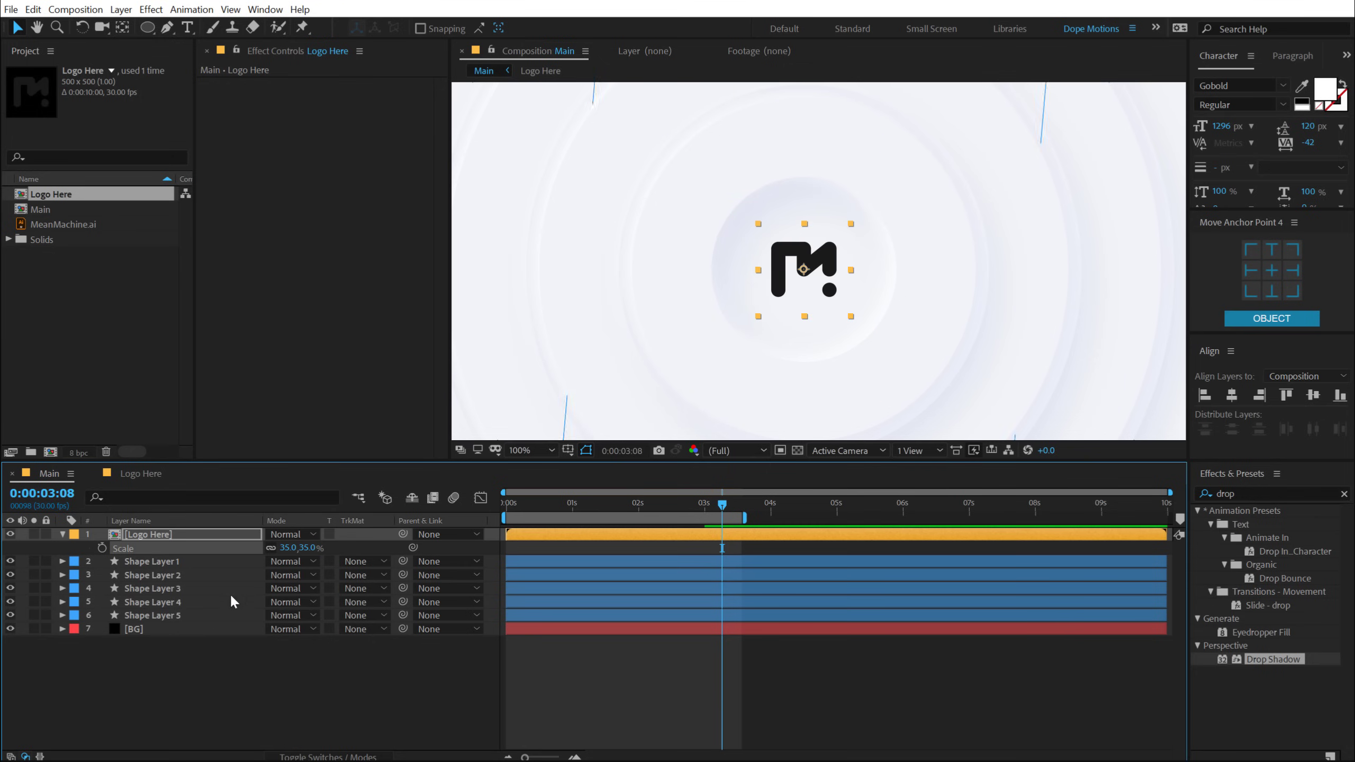
{"action": "left_click", "coordinate": [817, 393]}
{"action": "key", "text": "."}
{"action": "left_click", "coordinate": [843, 265]}
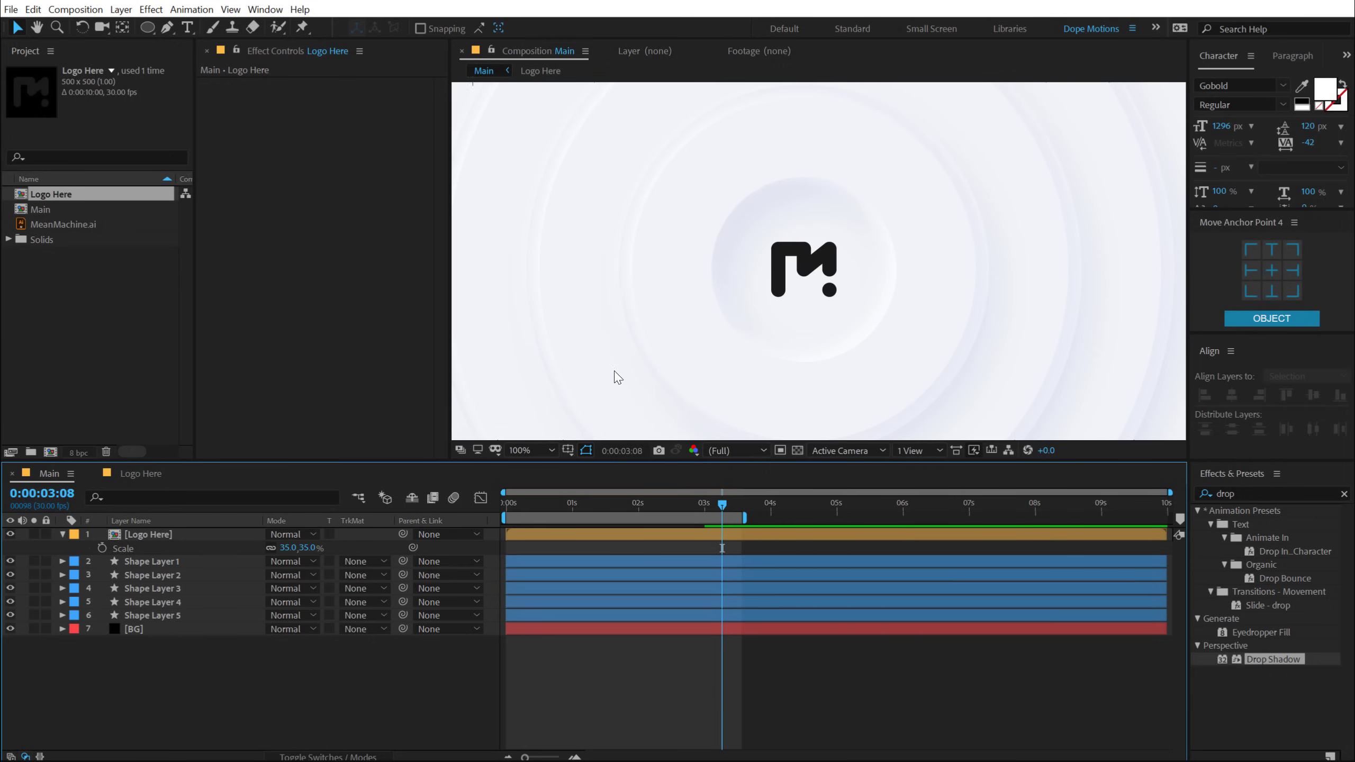
Apply a Fill effect to Logo Here and set its colour to C3CCD9
{"action": "left_click", "coordinate": [373, 534]}
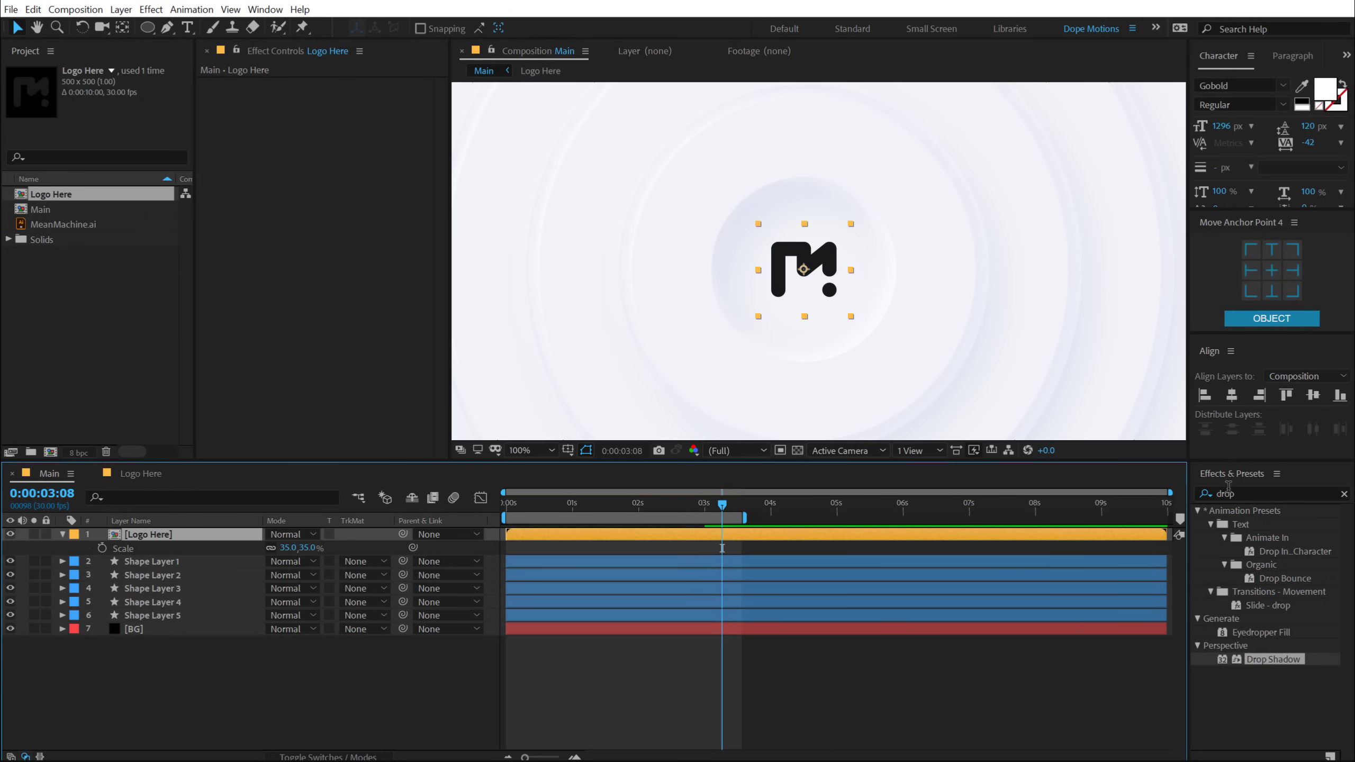
{"action": "left_click", "coordinate": [1228, 486]}
{"action": "type", "text": "fill"}
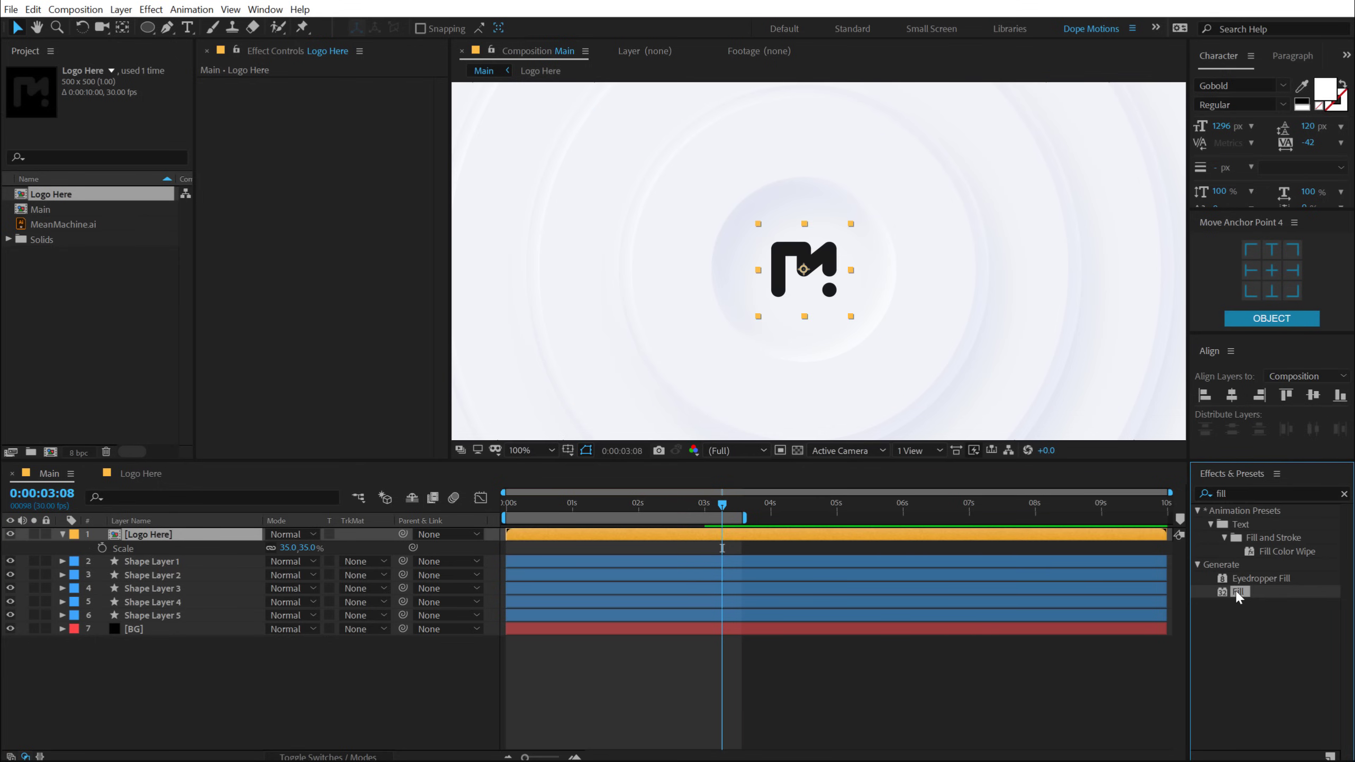
{"action": "double_click", "coordinate": [1235, 589]}
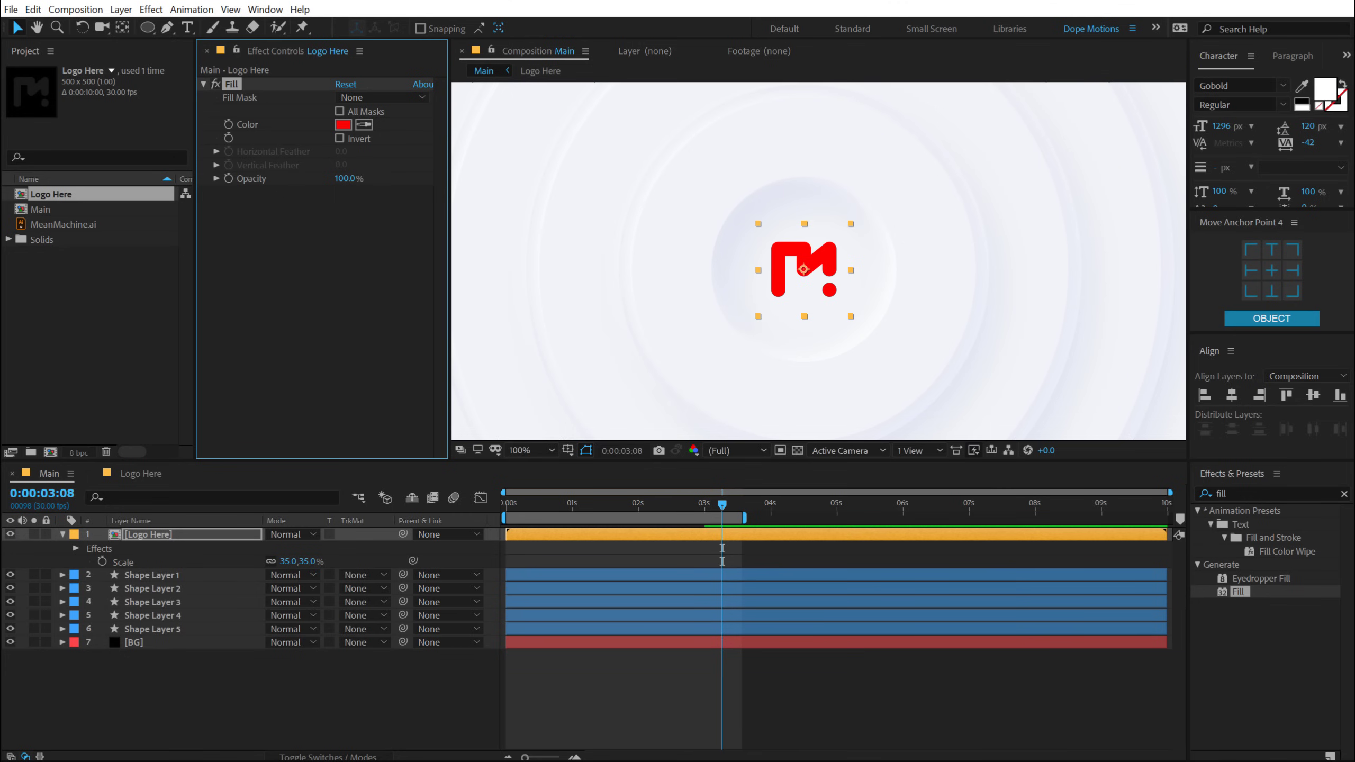
{"action": "key", "text": "alt+Tab"}
{"action": "left_click_drag", "start_coordinate": [417, 356], "coordinate": [314, 353]}
{"action": "key", "text": "ctrl+c"}
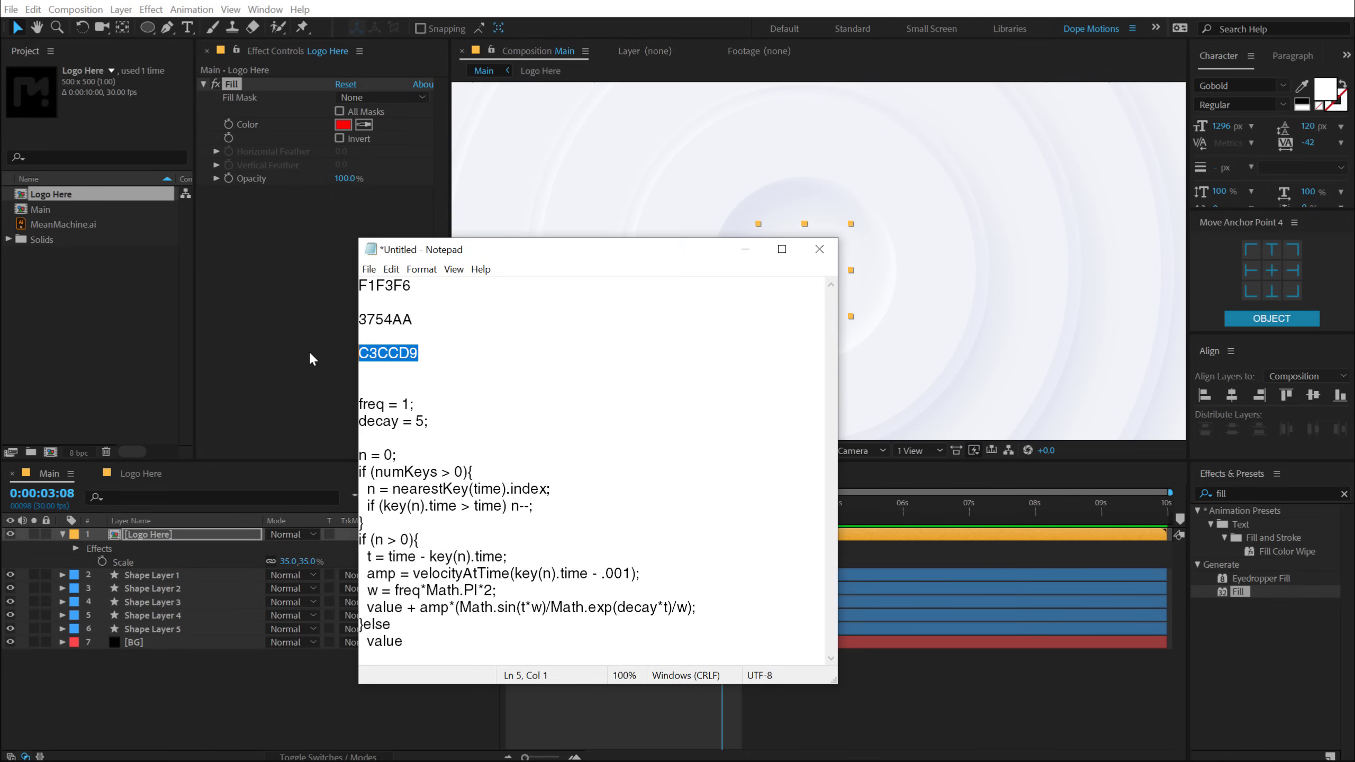
{"action": "left_click", "coordinate": [160, 534]}
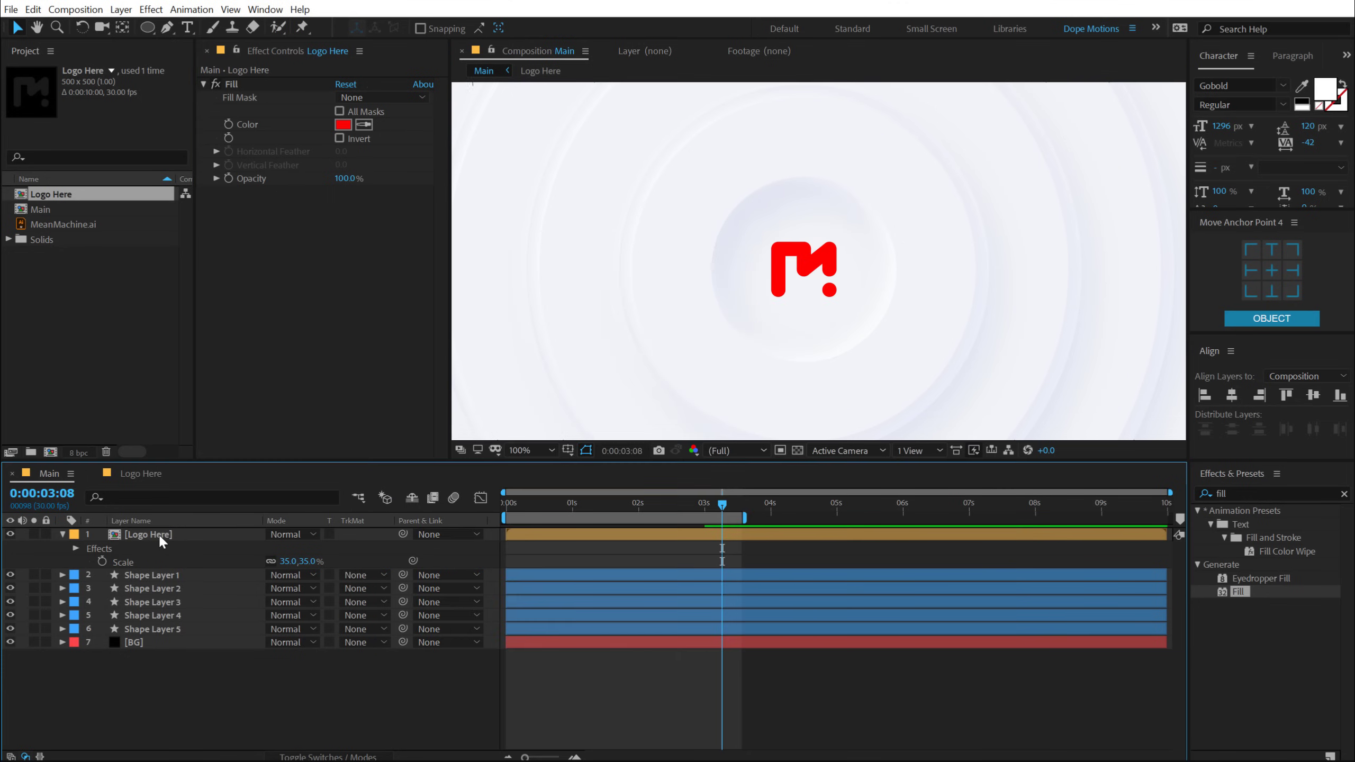
{"action": "left_click", "coordinate": [341, 125]}
{"action": "key", "text": "ctrl+v"}
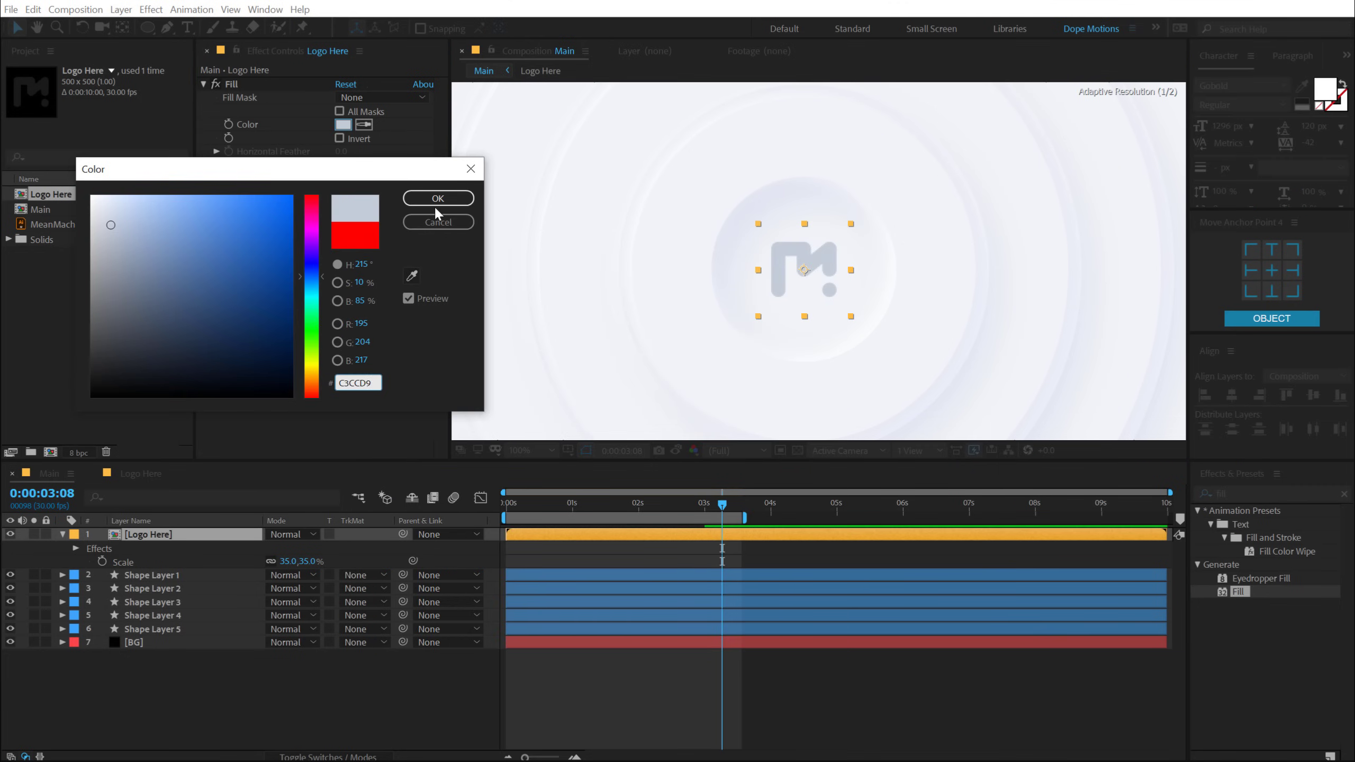
{"action": "left_click", "coordinate": [437, 197]}
{"action": "left_click", "coordinate": [348, 678]}
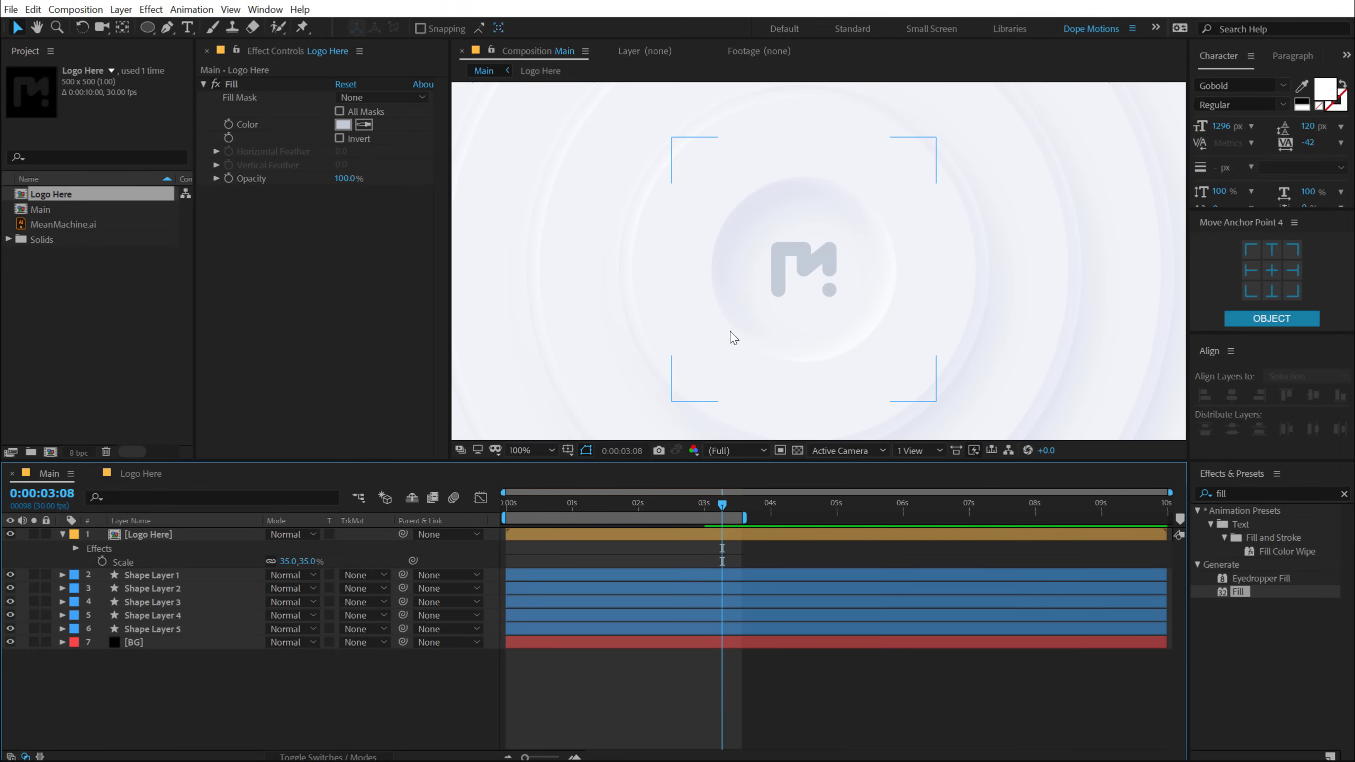
Copy Shape Layer 1's Layer Styles and paste them onto the Logo Here layer
{"action": "left_click", "coordinate": [134, 576]}
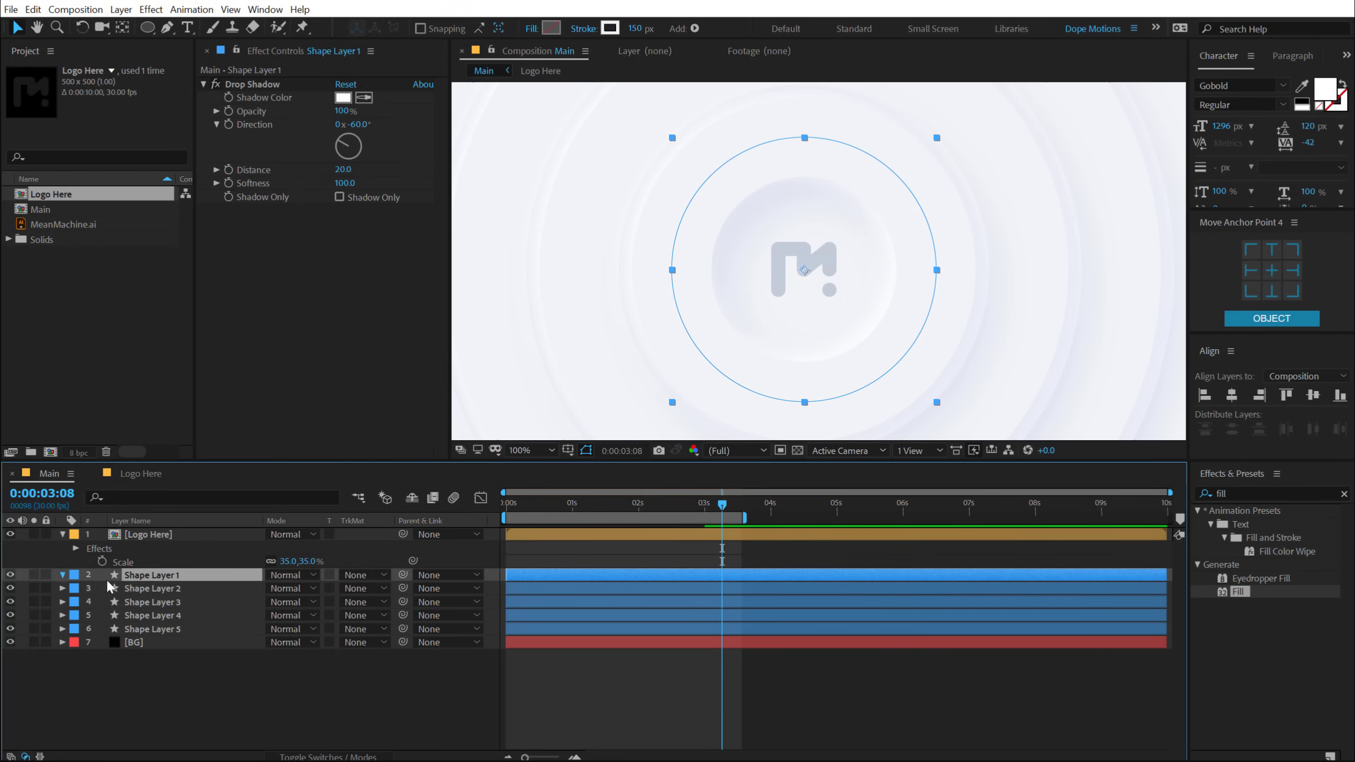
{"action": "left_click", "coordinate": [62, 575]}
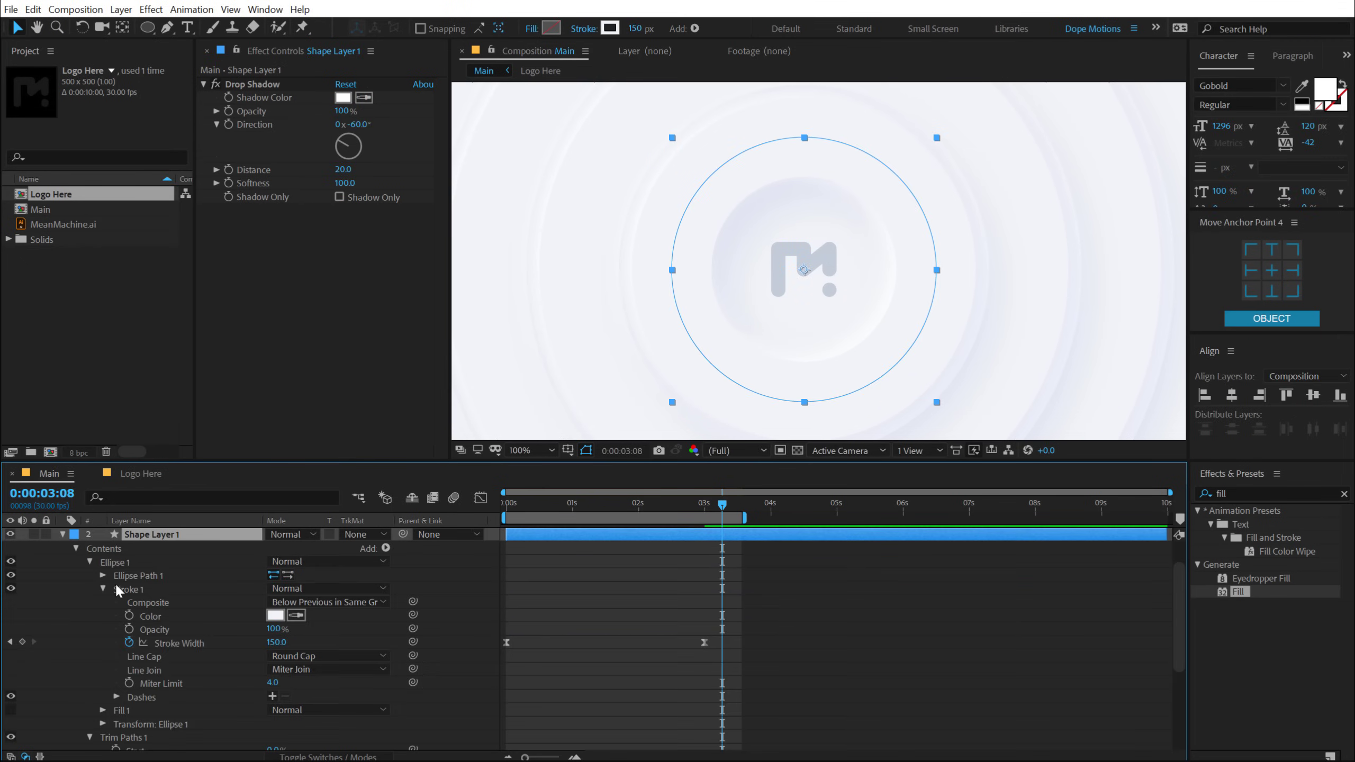
{"action": "left_click", "coordinate": [76, 549]}
{"action": "left_click", "coordinate": [109, 629]}
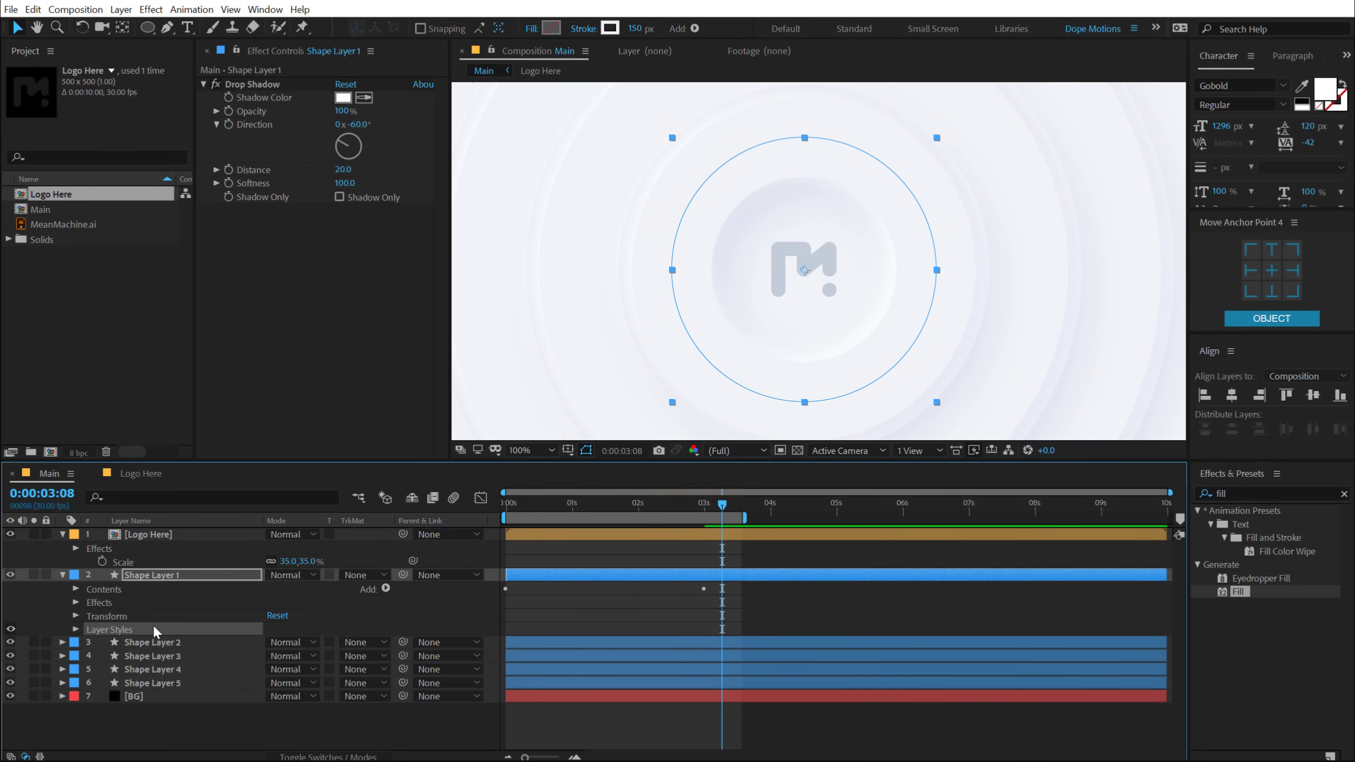
{"action": "left_click", "coordinate": [143, 536]}
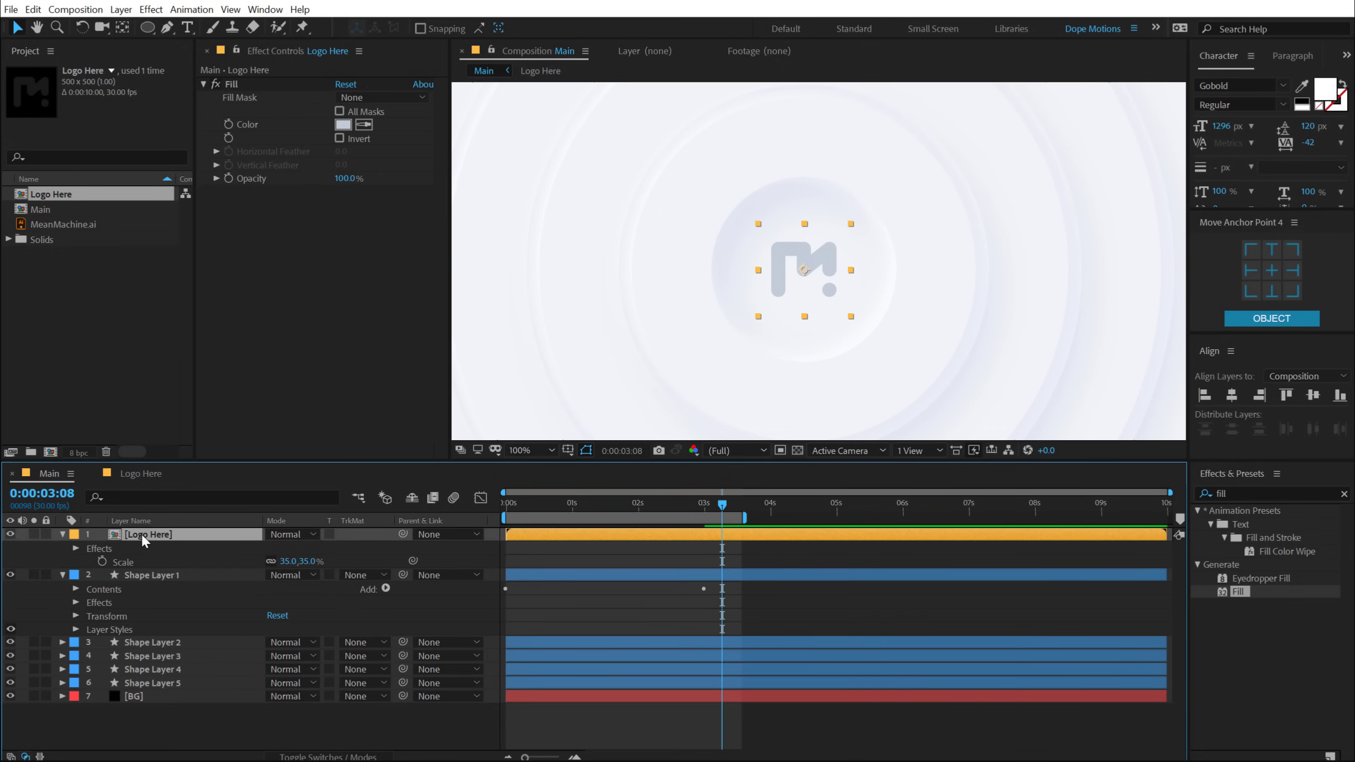
{"action": "key", "text": "ctrl+v"}
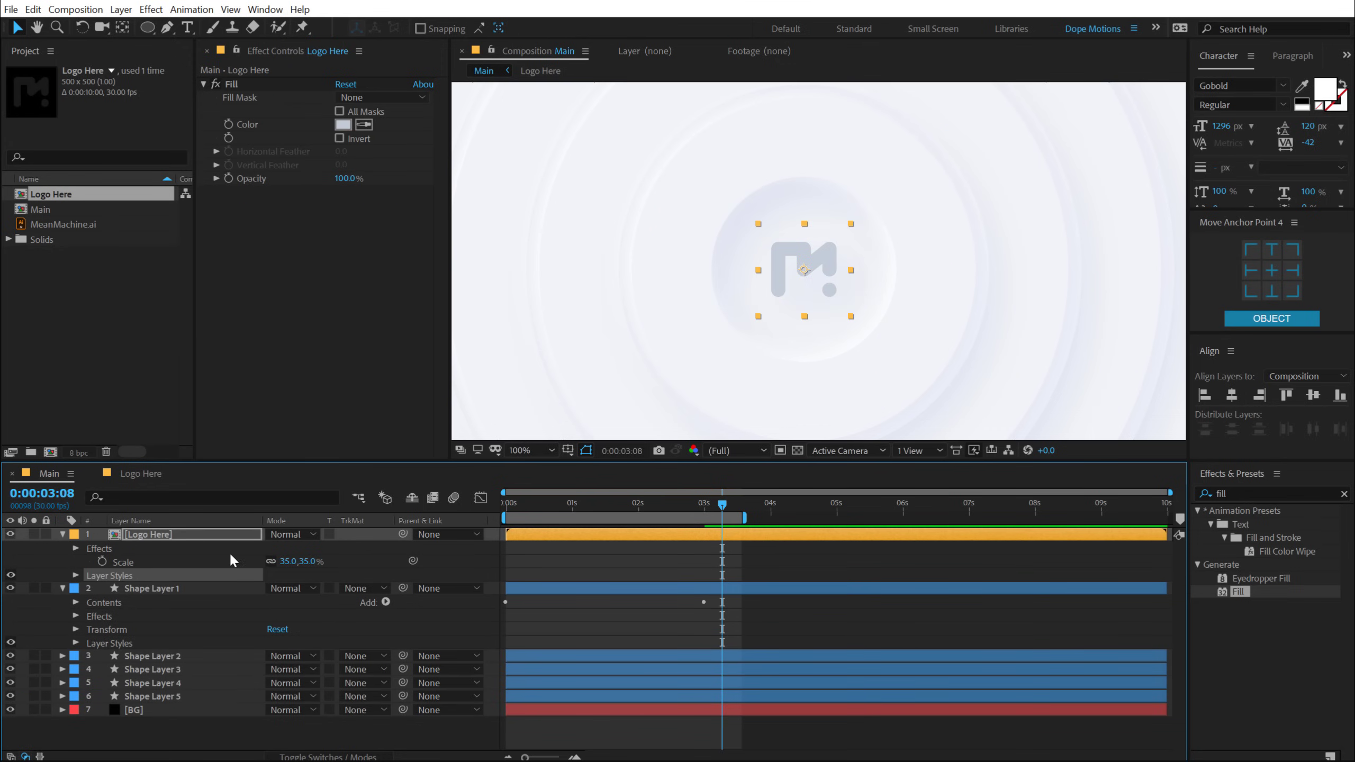
Copy Shape Layer 1's Drop Shadow onto Logo Here and zoom in to inspect the embossing
{"action": "left_click", "coordinate": [140, 588]}
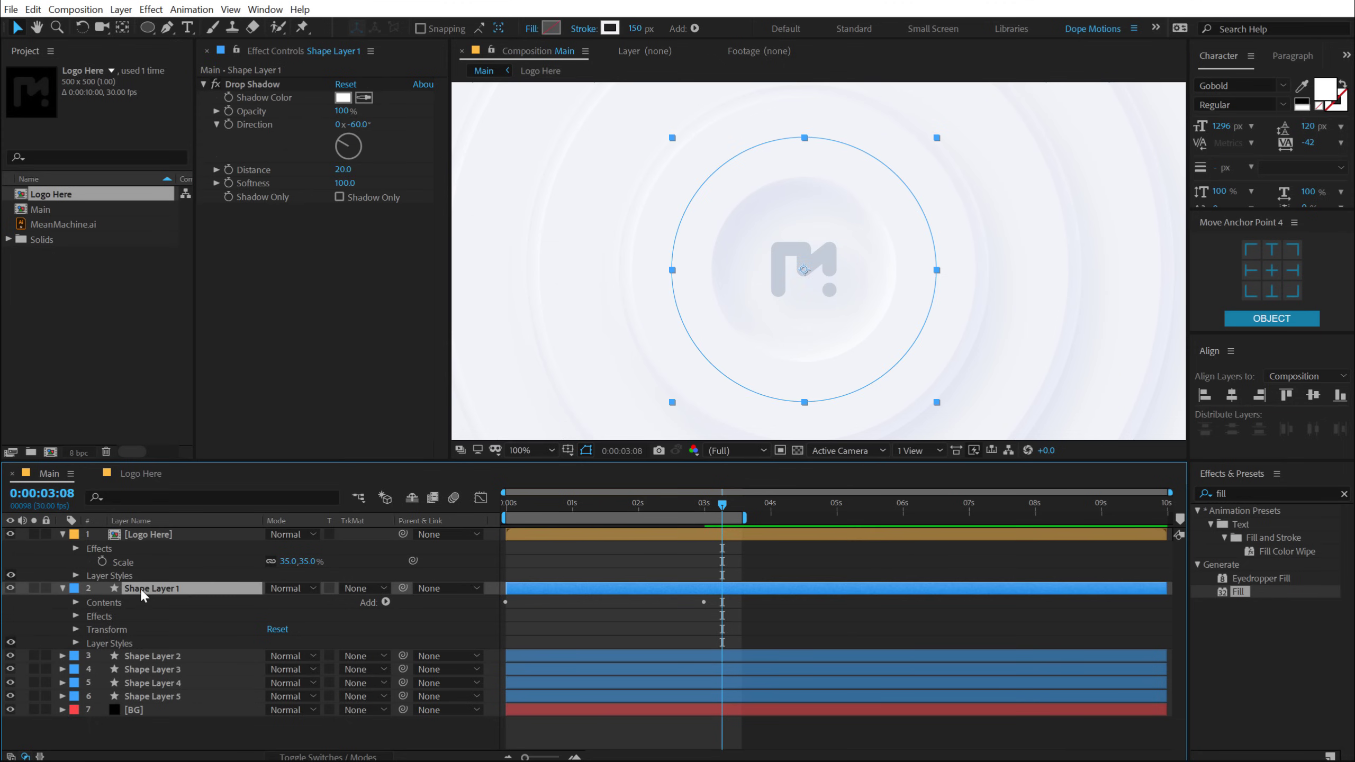
{"action": "left_click", "coordinate": [254, 90]}
{"action": "left_click", "coordinate": [131, 536]}
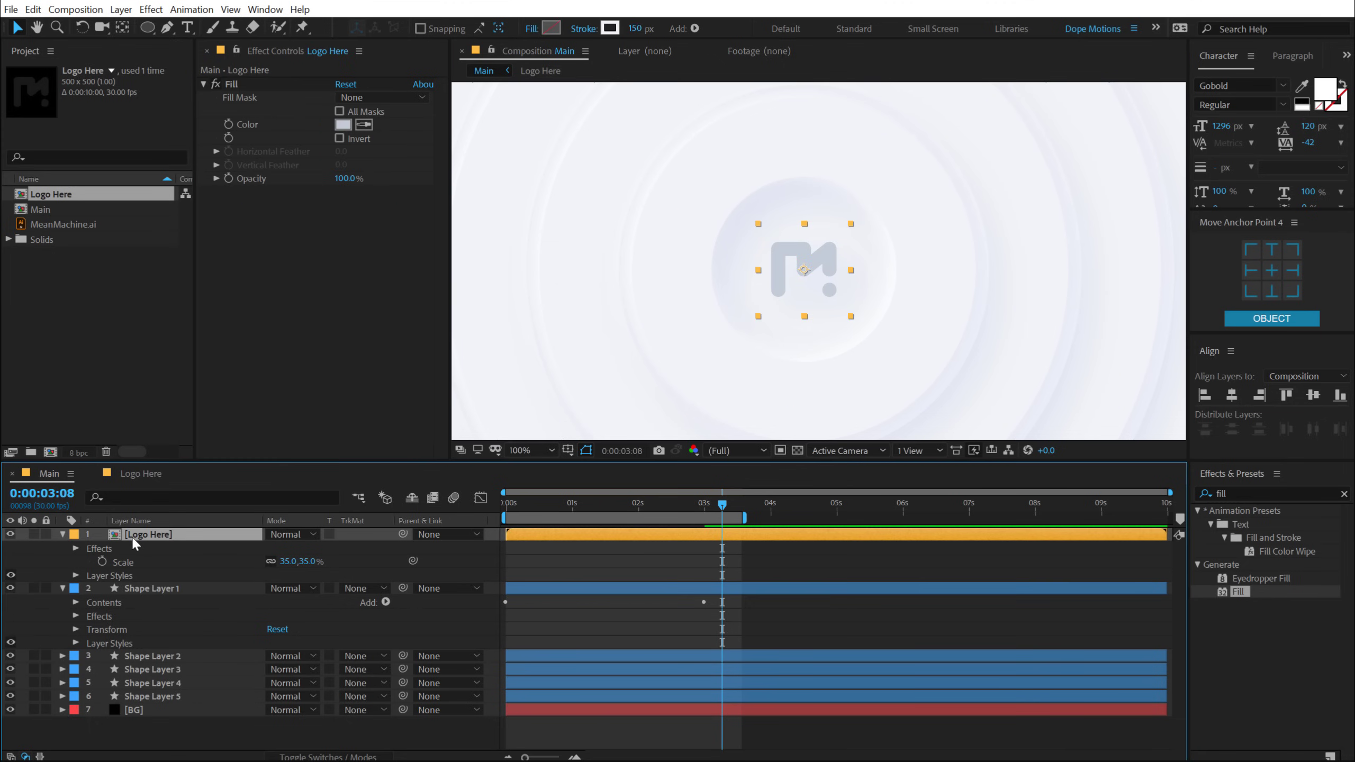
{"action": "key", "text": "ctrl+v"}
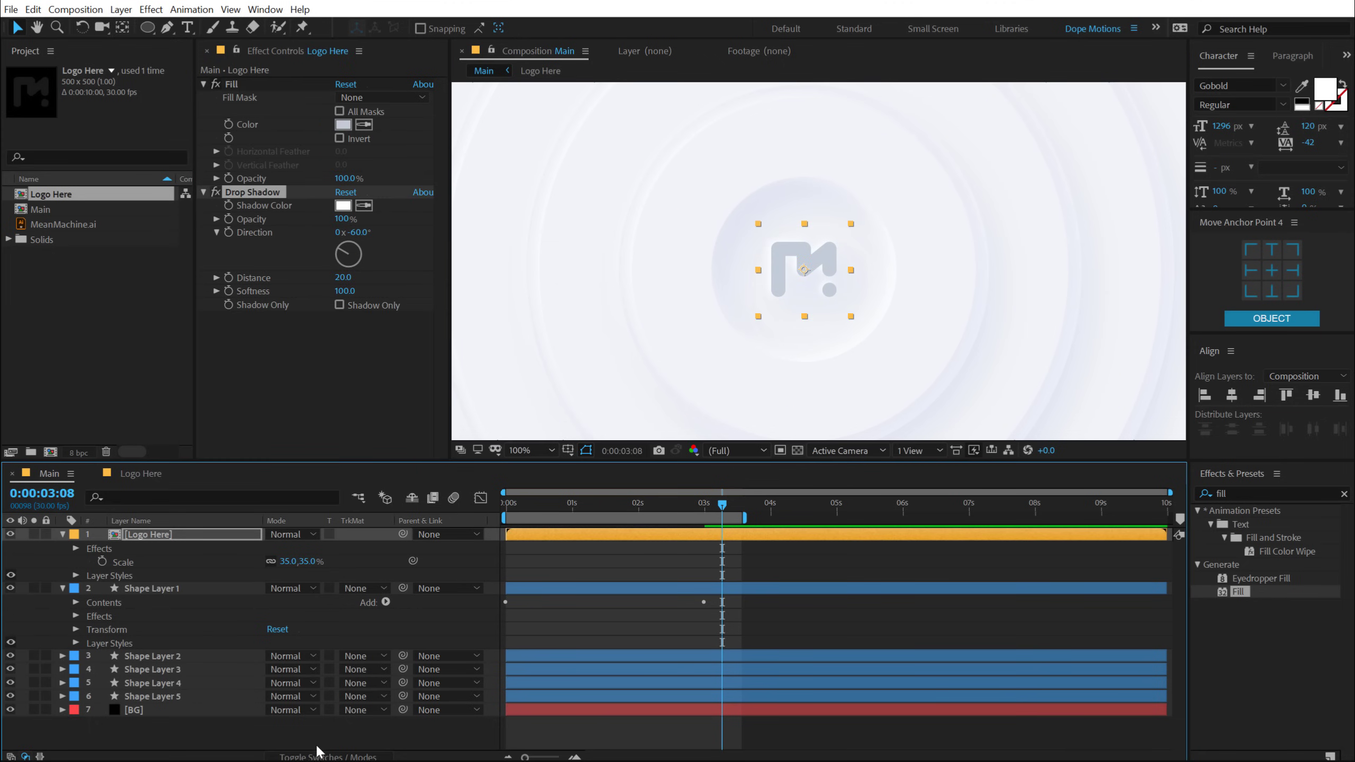
{"action": "left_click", "coordinate": [599, 569]}
{"action": "key", "text": "period"}
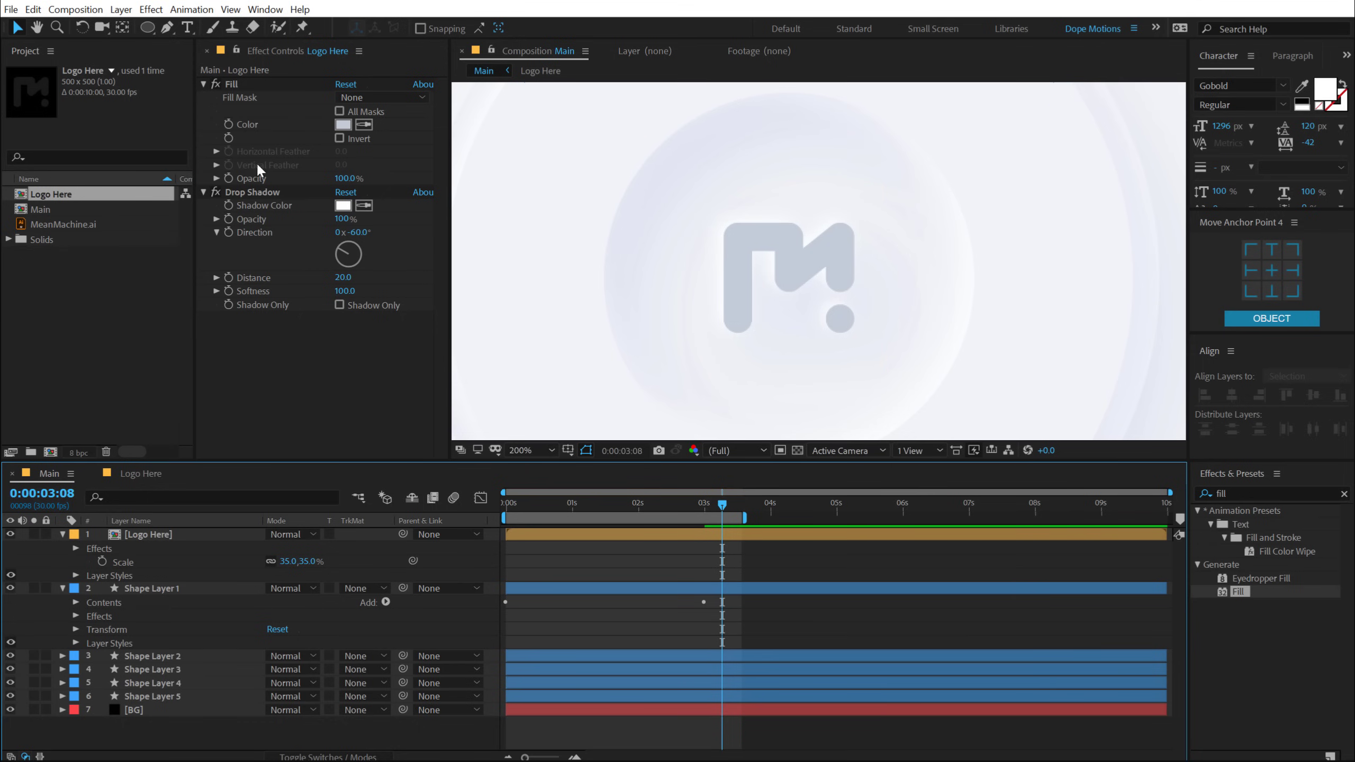
{"action": "left_click", "coordinate": [63, 533]}
{"action": "left_click", "coordinate": [62, 548]}
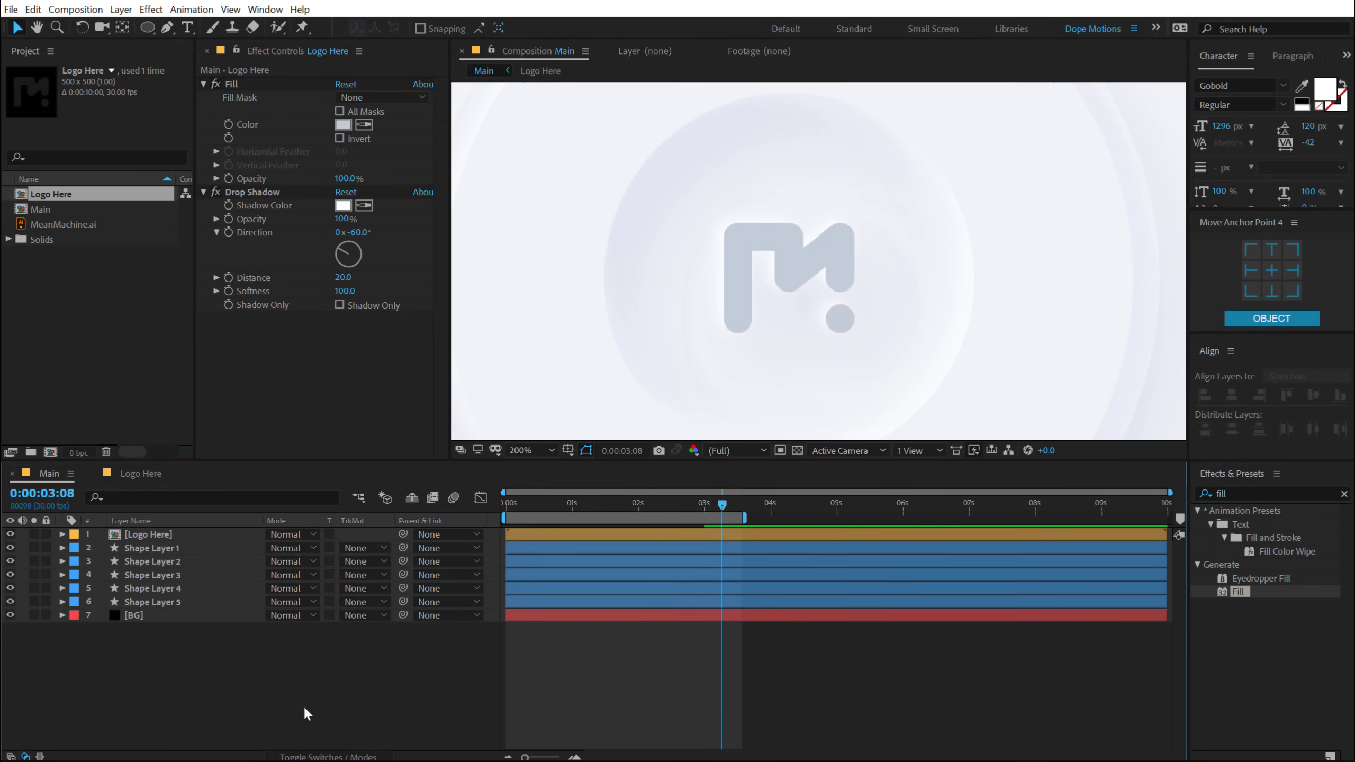
{"action": "key", "text": "comma"}
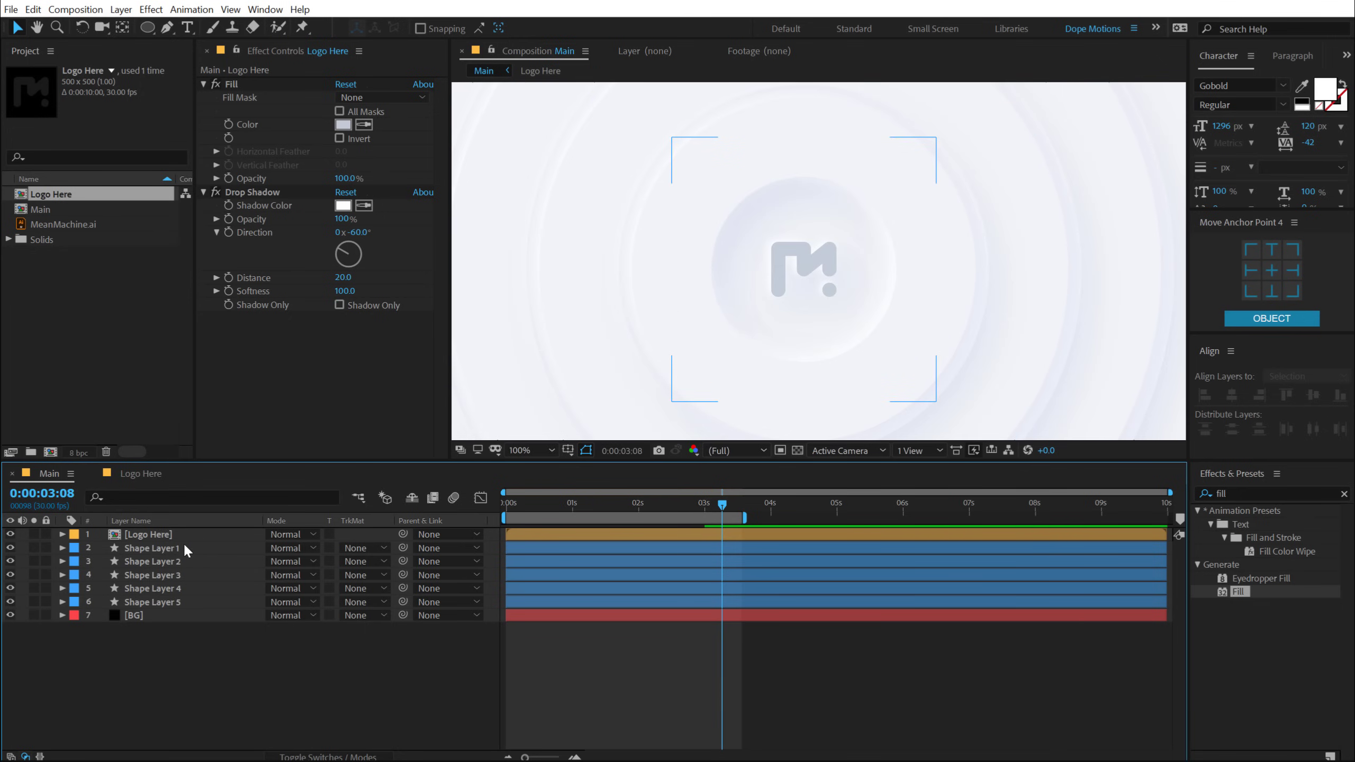
Duplicate Shape Layer 1 and rename the copy Logo BG
{"action": "left_click", "coordinate": [176, 547]}
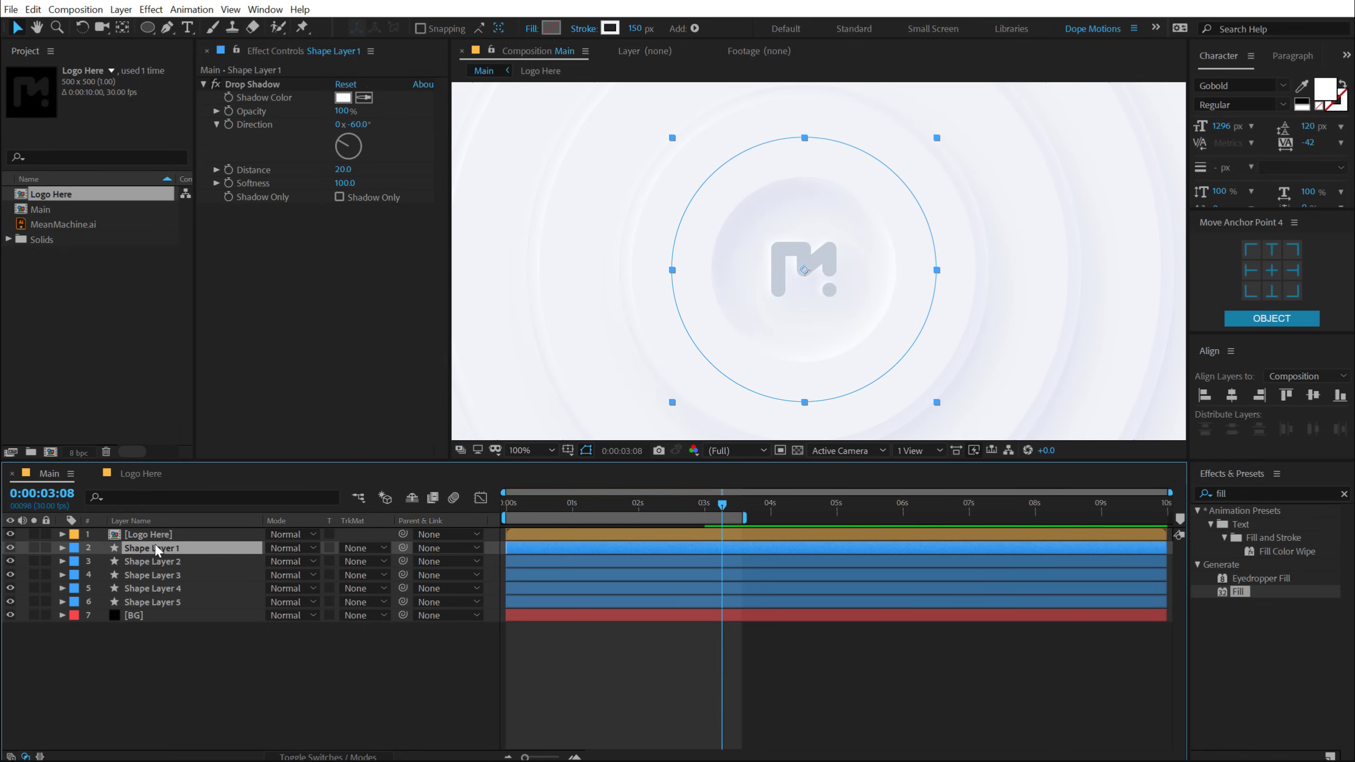
{"action": "key", "text": "ctrl+d"}
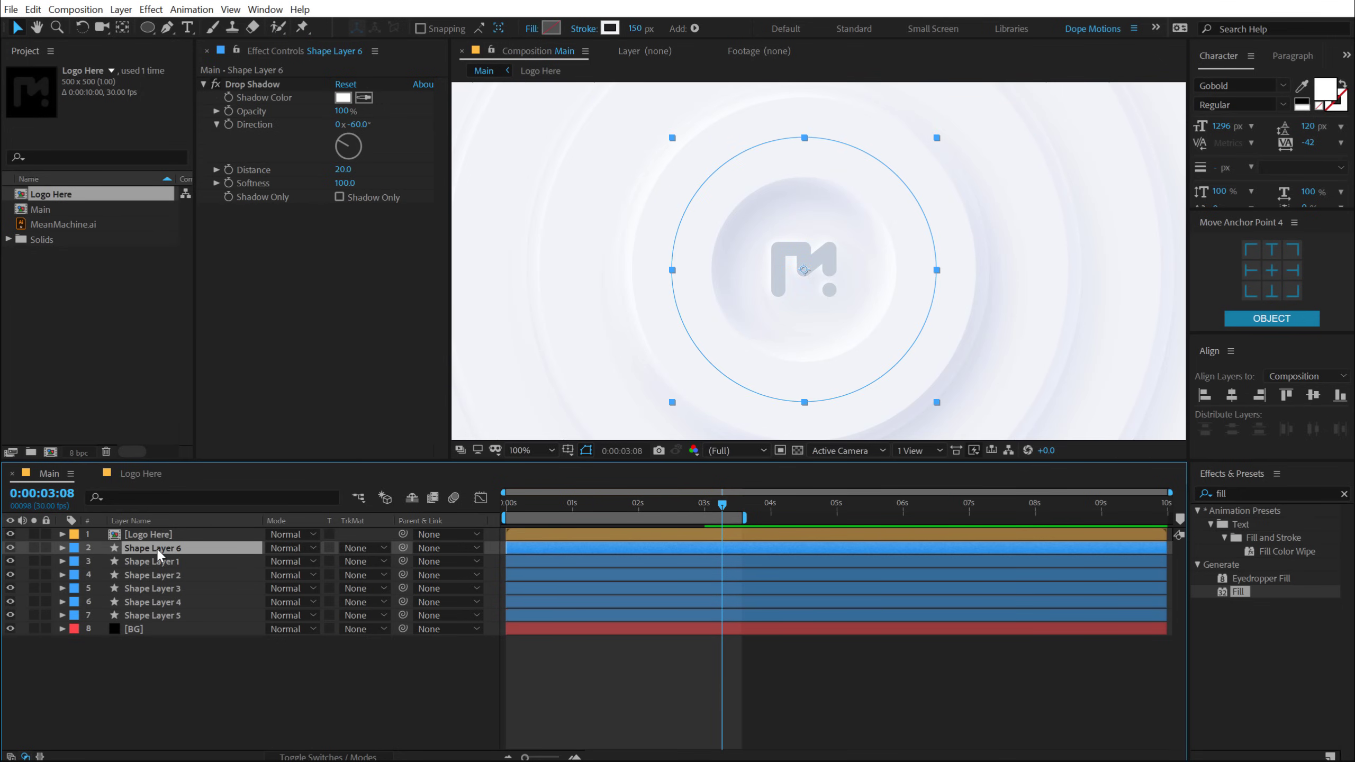
{"action": "key", "text": "Return"}
{"action": "type", "text": "Logo BG"}
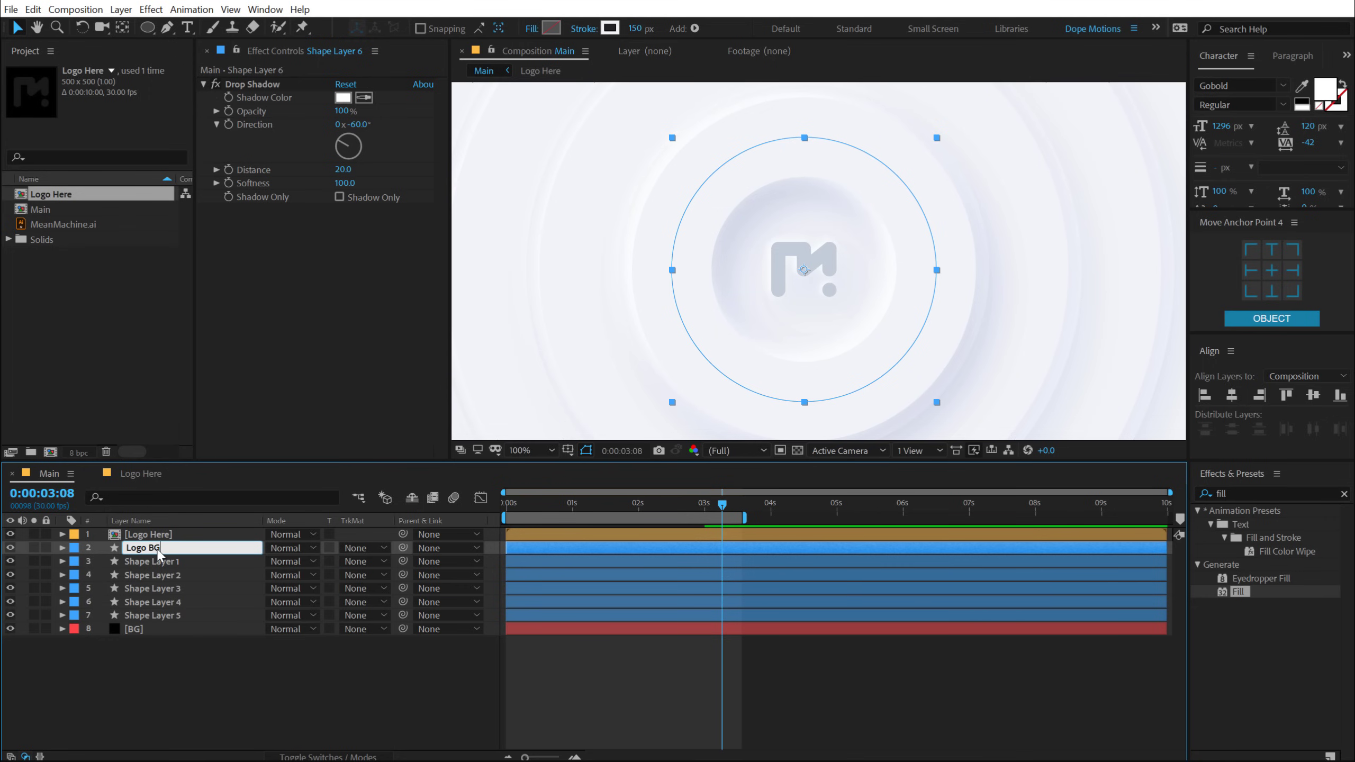
{"action": "key", "text": "Return"}
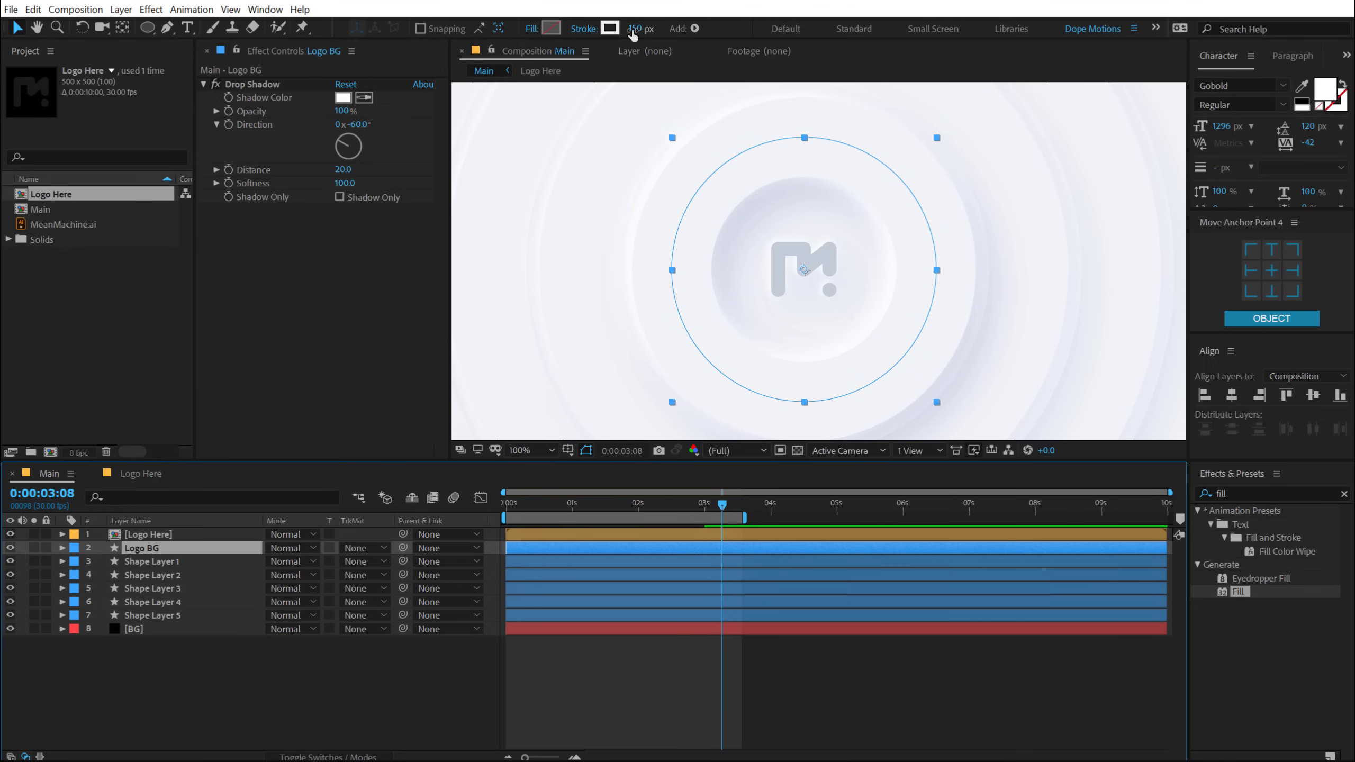
Set Logo BG's stroke width to 0 px and its fill colour to F1F3F6
{"action": "left_click_drag", "start_coordinate": [633, 35], "coordinate": [381, 44]}
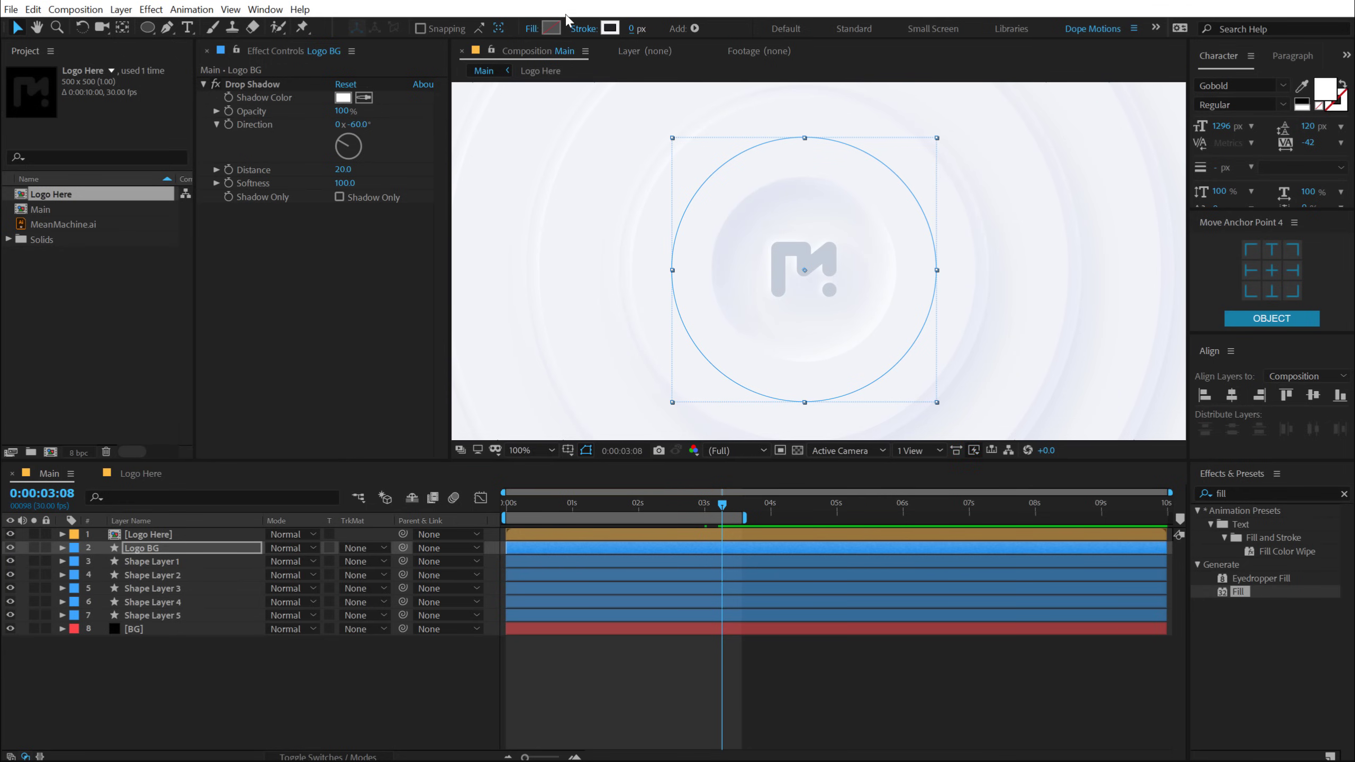
{"action": "left_click", "coordinate": [551, 28]}
{"action": "mouse_move", "coordinate": [96, 203]}
{"action": "left_mouse_down"}
{"action": "mouse_move", "coordinate": [48, 206]}
{"action": "mouse_move", "coordinate": [105, 227]}
{"action": "left_mouse_up"}
{"action": "left_click", "coordinate": [437, 222]}
{"action": "left_click", "coordinate": [551, 28]}
{"action": "left_click", "coordinate": [438, 198]}
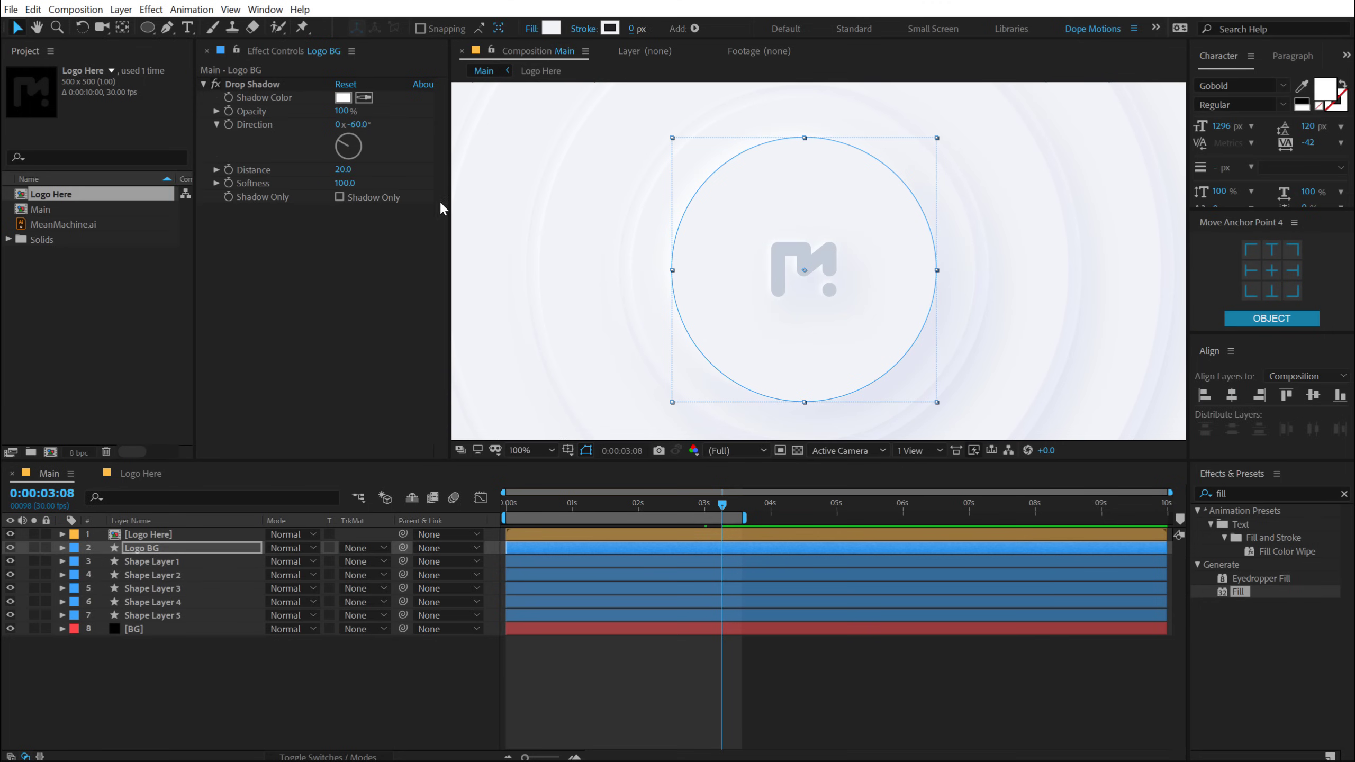
Remove Logo BG's stroke width animation and set its ellipse size to 300 × 300
{"action": "key", "text": "u"}
{"action": "key", "text": "u"}
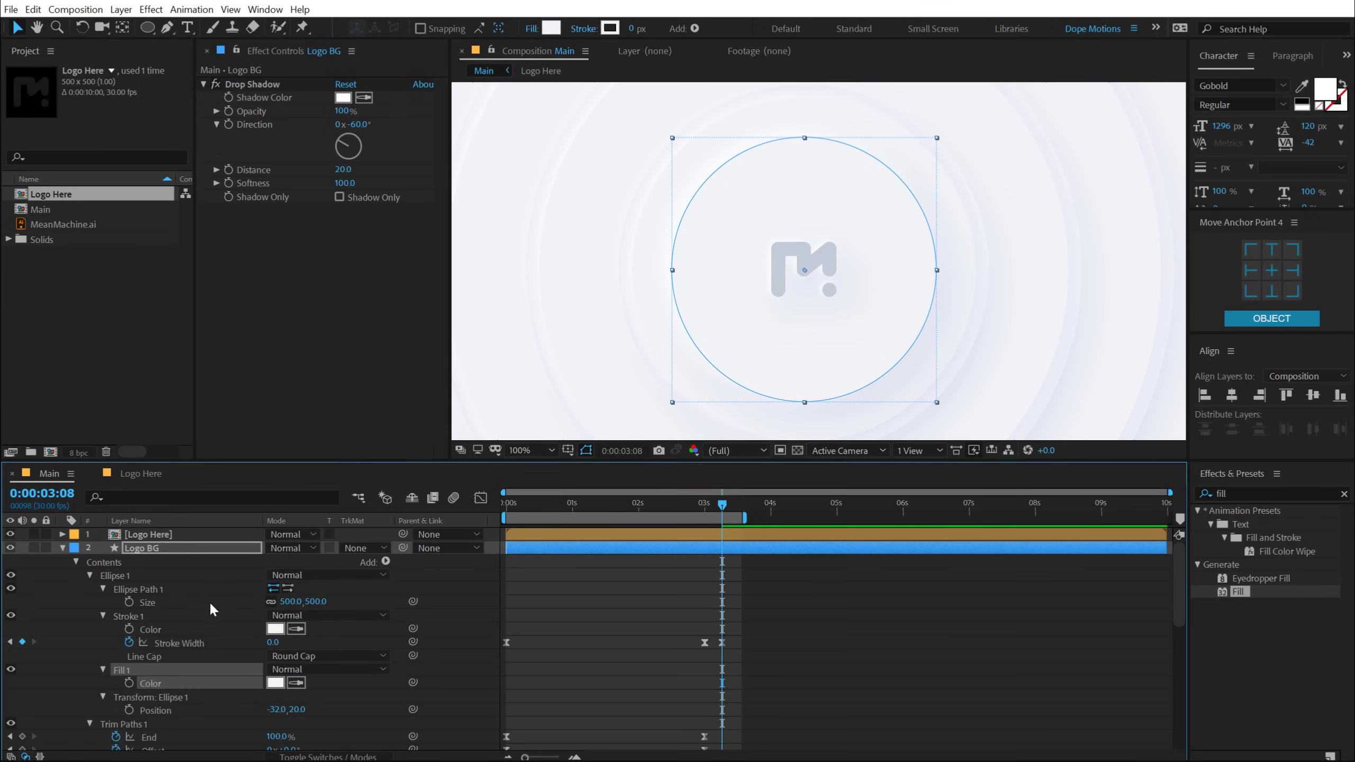
{"action": "left_click", "coordinate": [129, 641]}
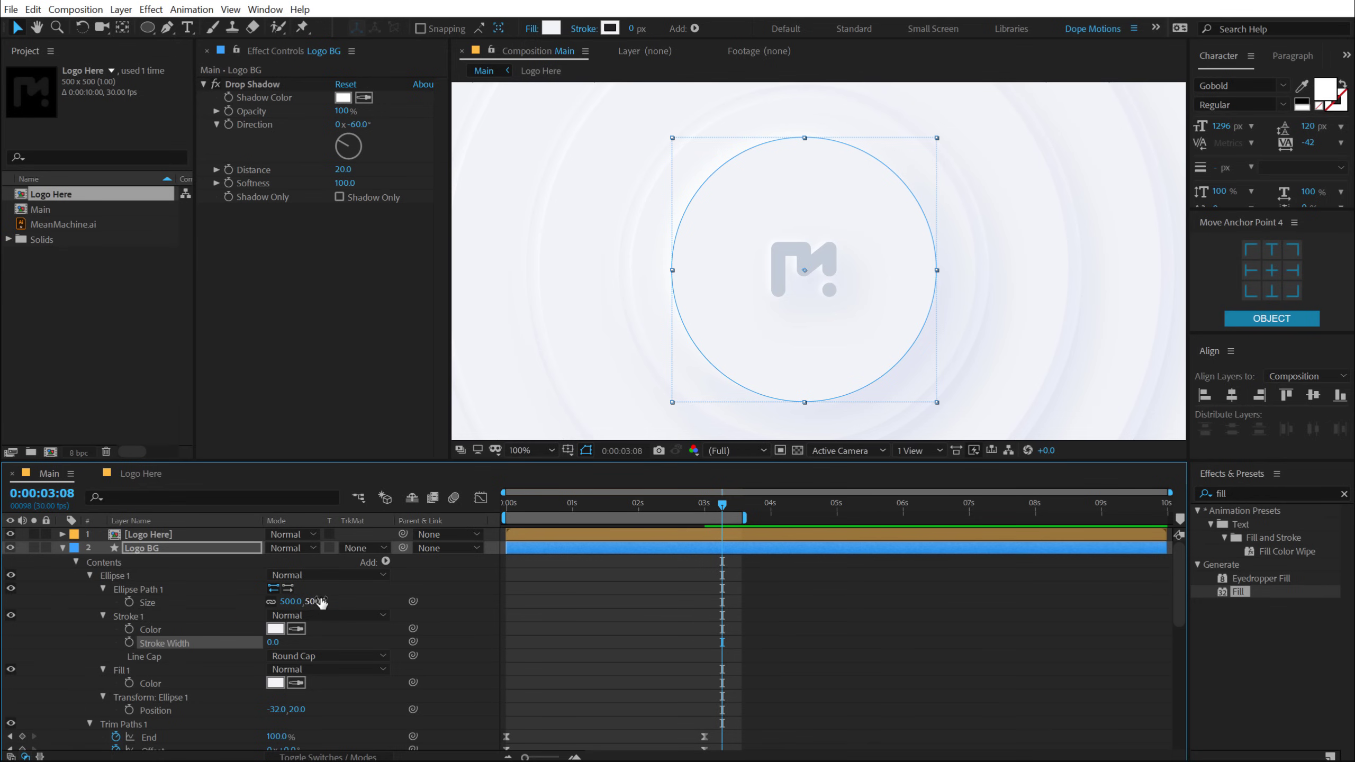
{"action": "left_click_drag", "start_coordinate": [320, 603], "coordinate": [167, 603]}
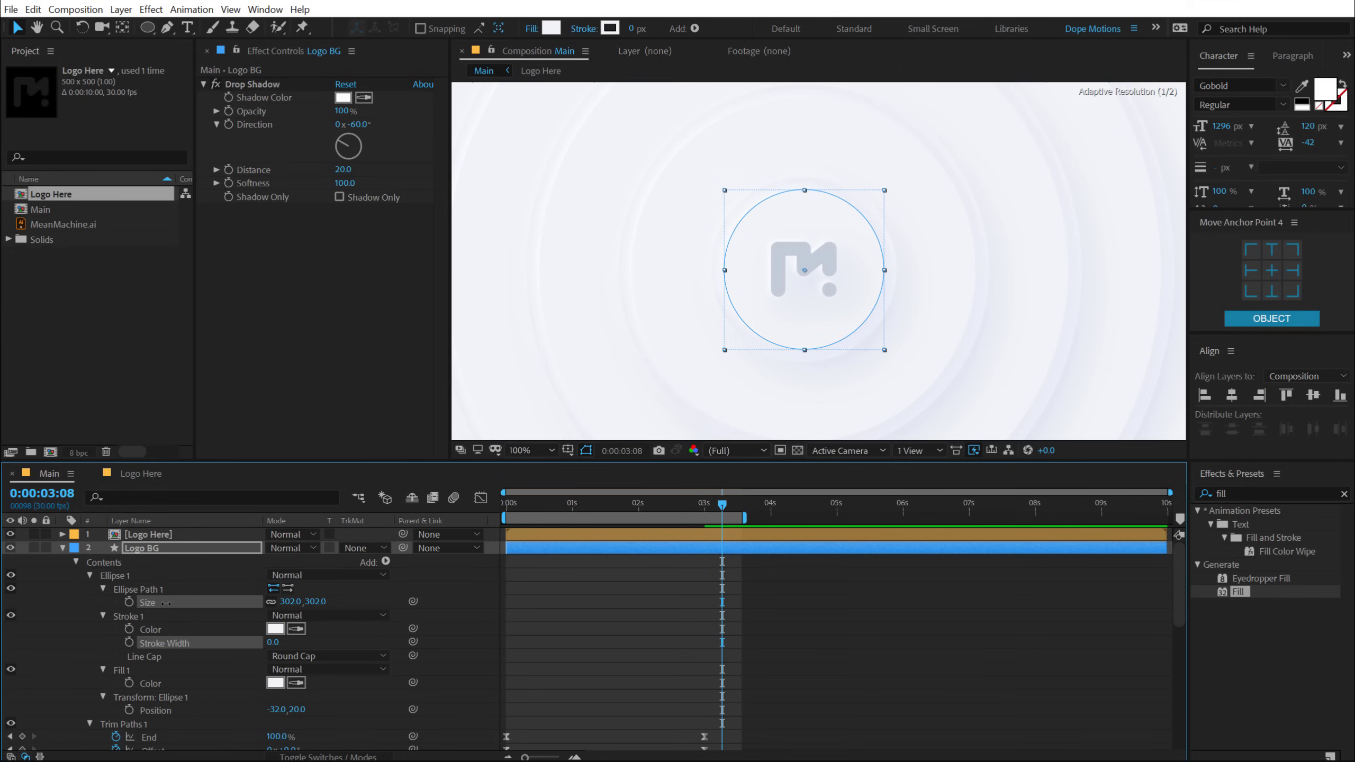
{"action": "left_click", "coordinate": [623, 646]}
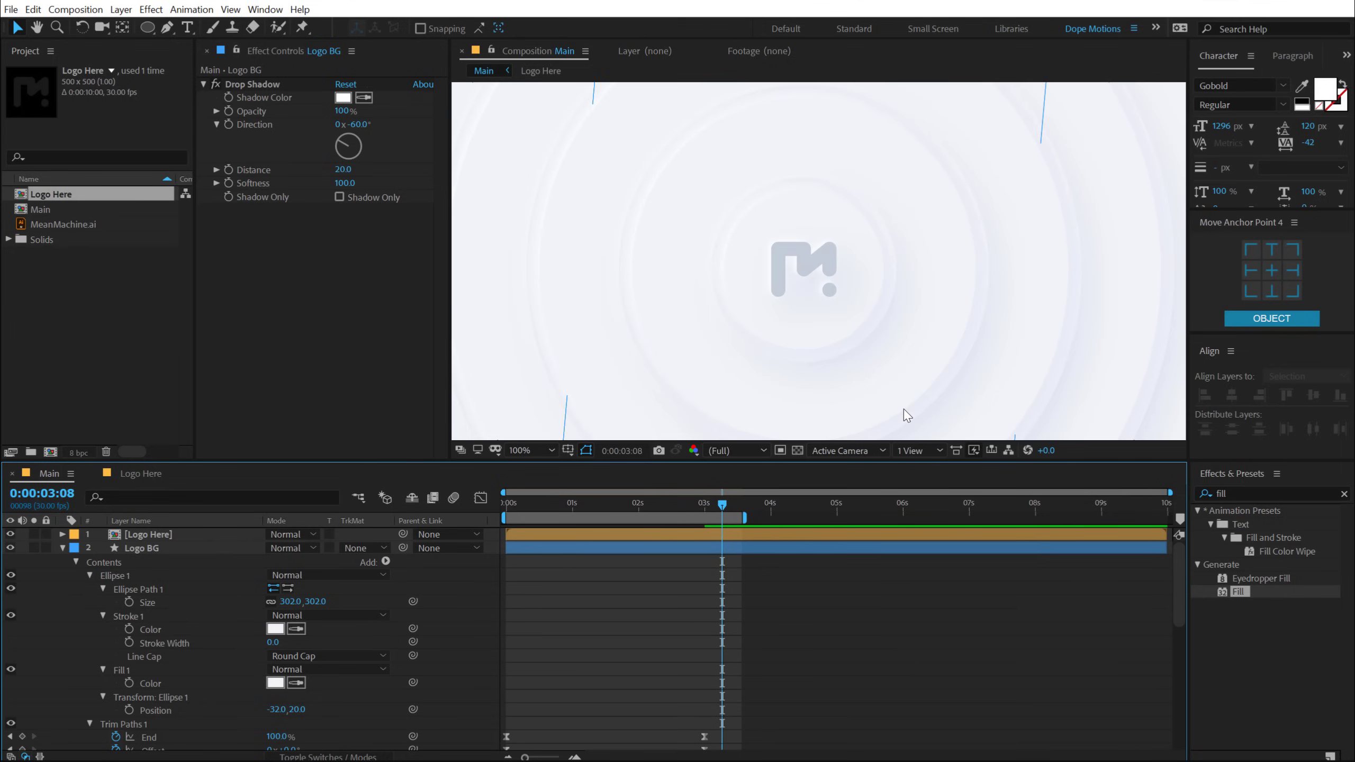
{"action": "left_click", "coordinate": [522, 531]}
{"action": "left_click", "coordinate": [675, 666]}
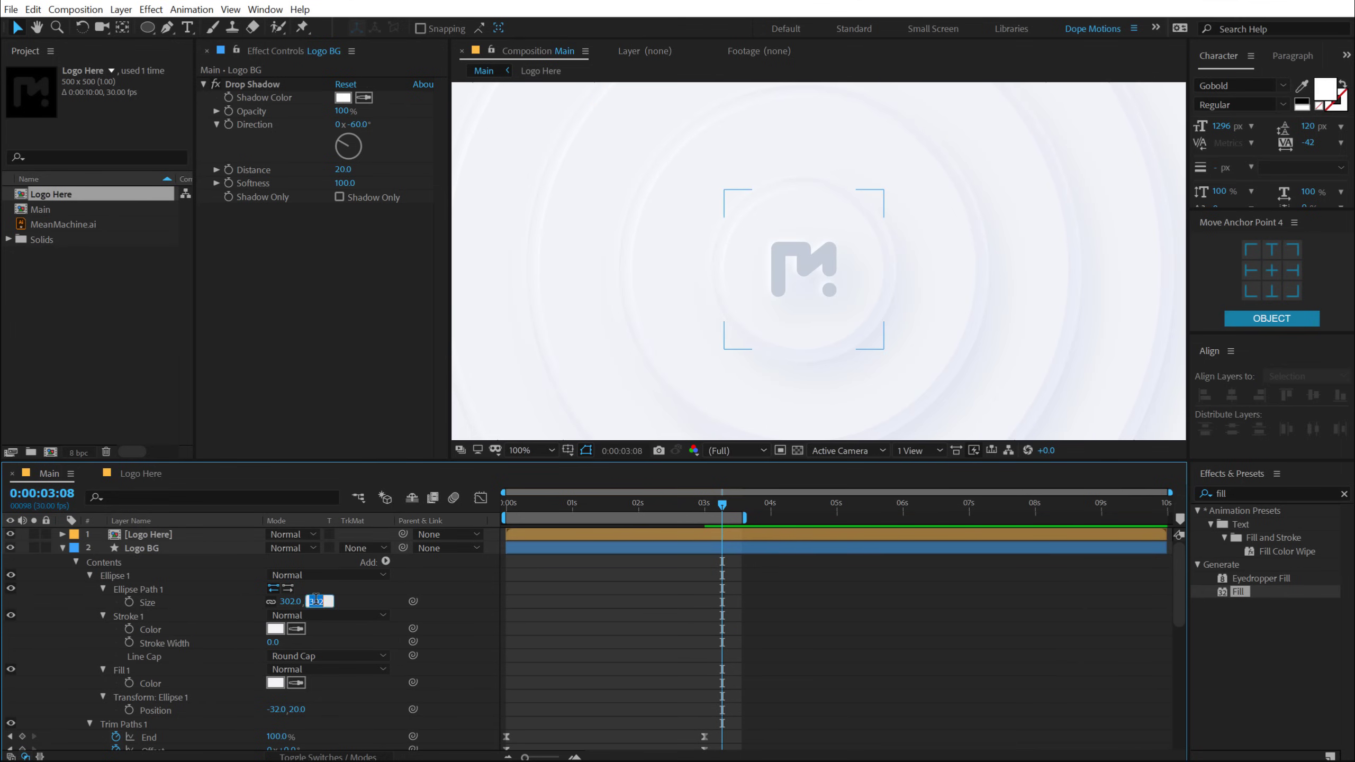
{"action": "left_click", "coordinate": [316, 601]}
{"action": "type", "text": "300"}
{"action": "key", "text": "Return"}
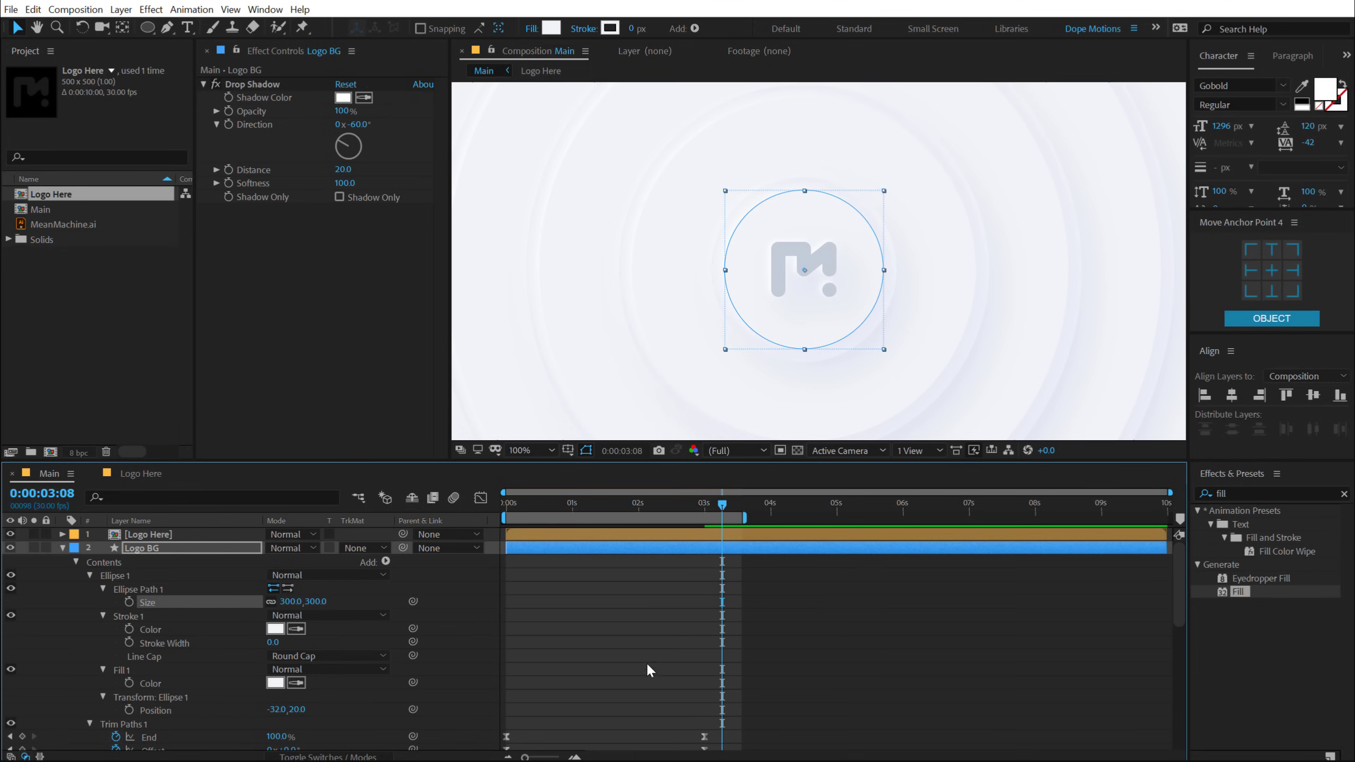
Set the viewer resolution to Full and collapse Logo BG's contents
{"action": "left_click", "coordinate": [650, 671]}
{"action": "left_click", "coordinate": [736, 450]}
{"action": "left_click", "coordinate": [727, 489]}
{"action": "left_click", "coordinate": [61, 549]}
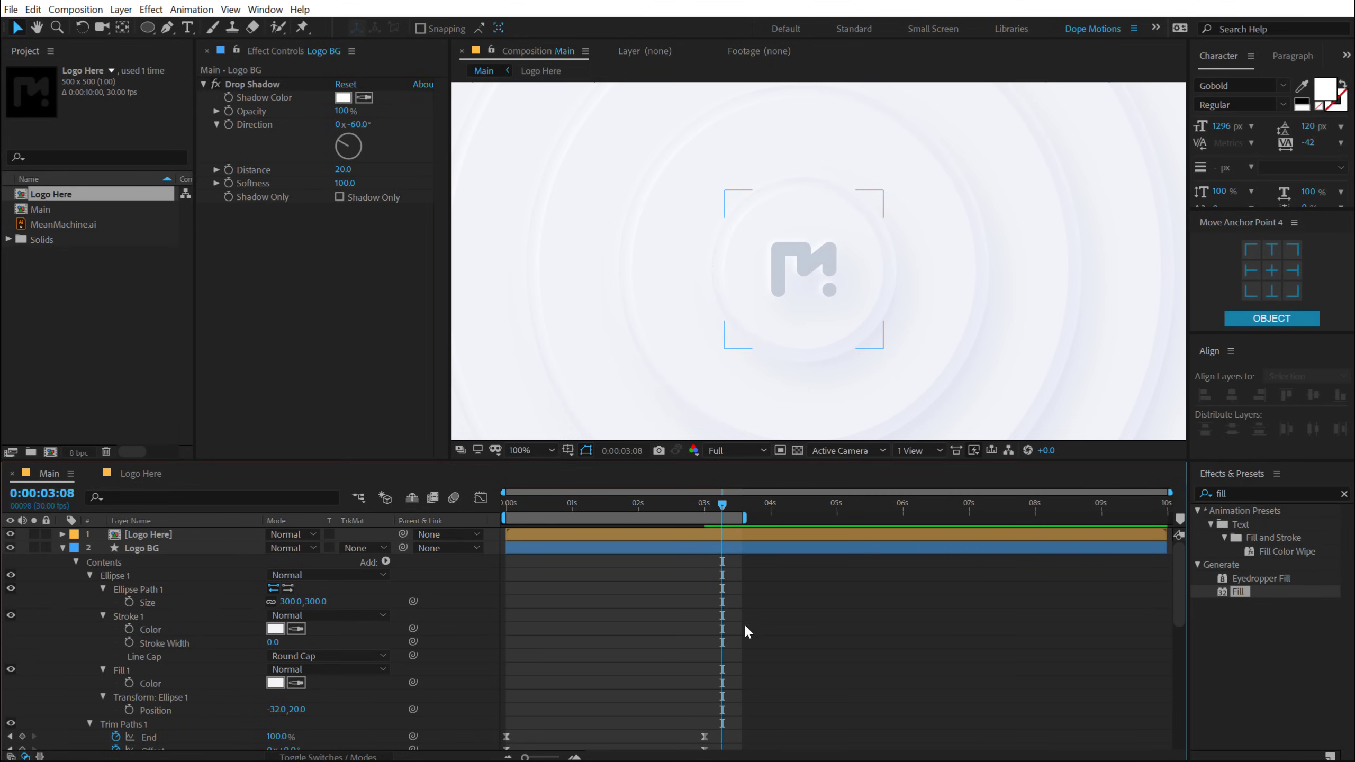
{"action": "left_click", "coordinate": [61, 548]}
{"action": "left_click", "coordinate": [162, 548]}
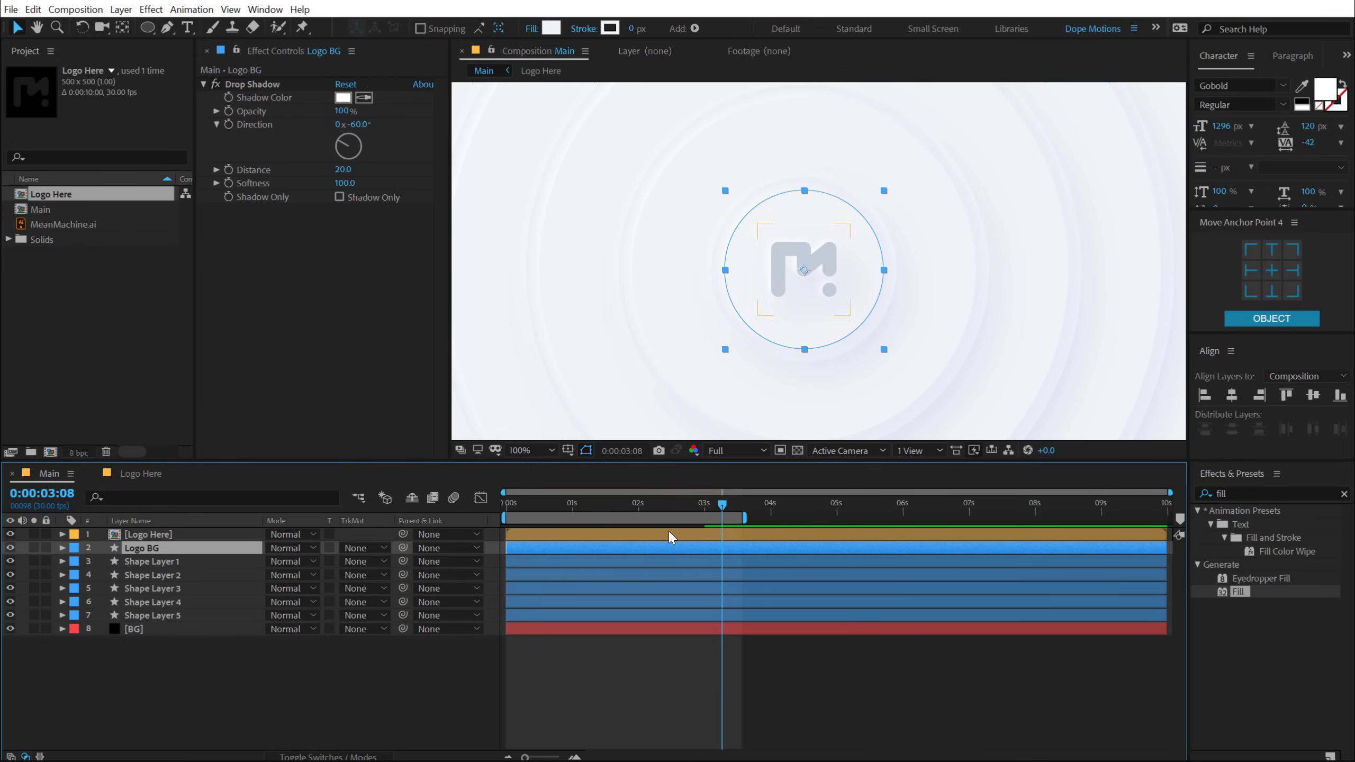
Keyframe Logo BG's Scale at full size at 3 seconds and 0% at 1 second
{"action": "left_click_drag", "start_coordinate": [730, 513], "coordinate": [704, 514]}
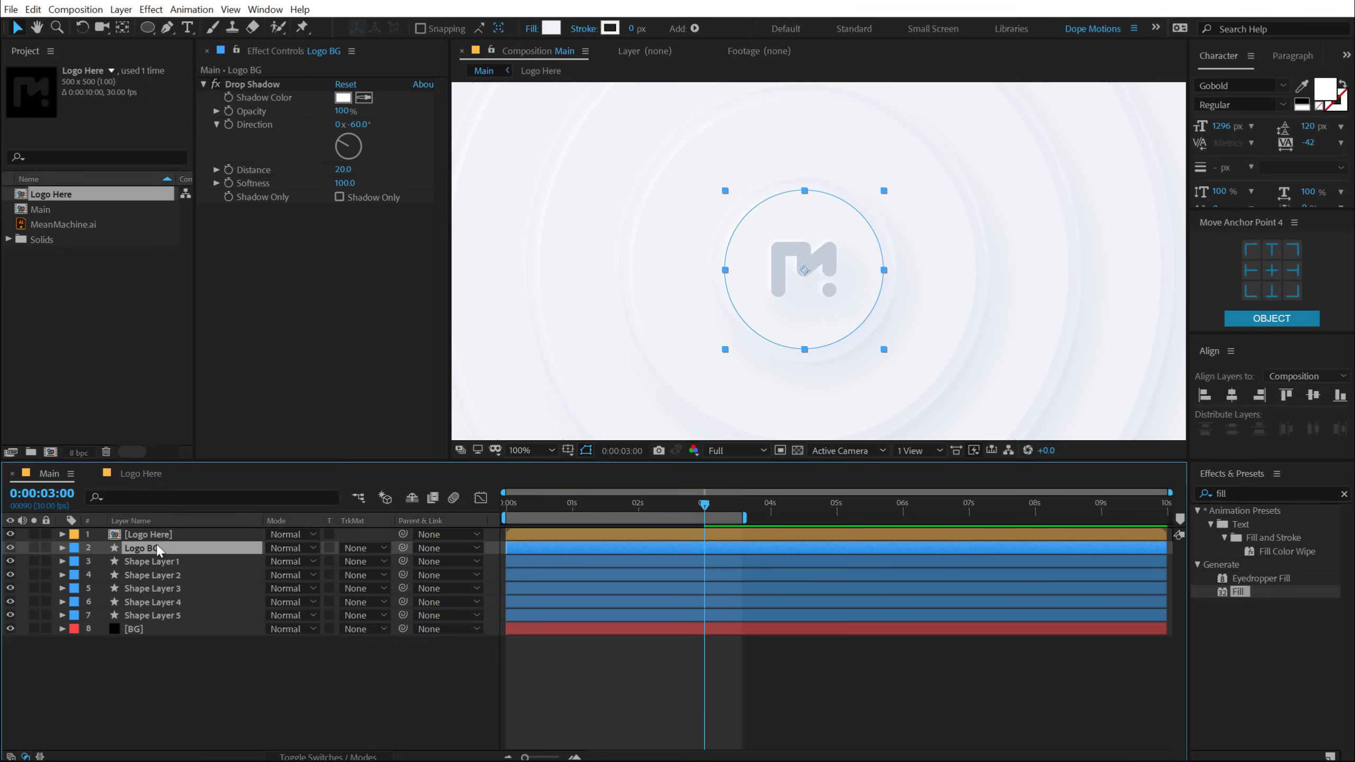
{"action": "key", "text": "s"}
{"action": "left_click", "coordinate": [100, 561]}
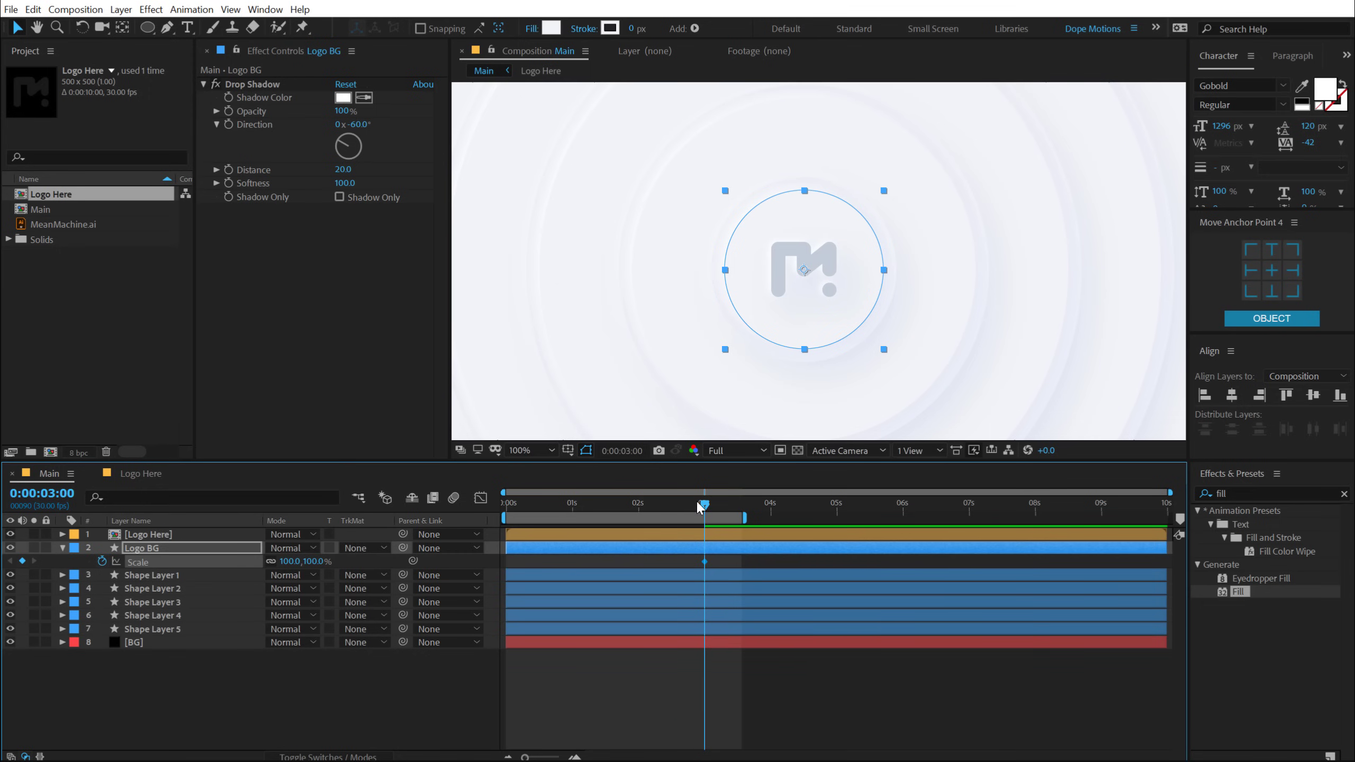
{"action": "left_click_drag", "start_coordinate": [700, 507], "coordinate": [572, 504]}
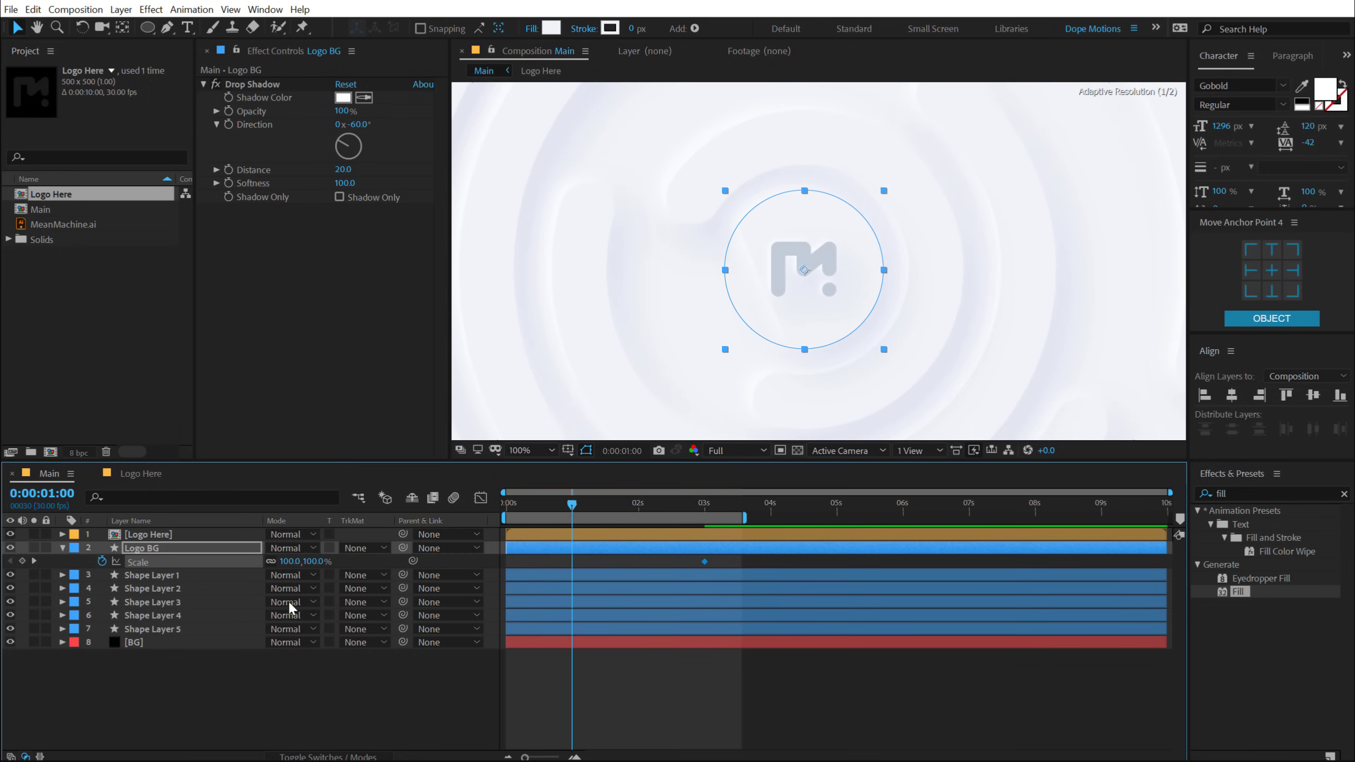
{"action": "left_click", "coordinate": [314, 561]}
{"action": "type", "text": "0"}
{"action": "left_click", "coordinate": [580, 553]}
Easy Ease both Scale keyframes and reshape the speed curve for a fast start and gentle settle
{"action": "left_click_drag", "start_coordinate": [571, 559], "coordinate": [739, 562]}
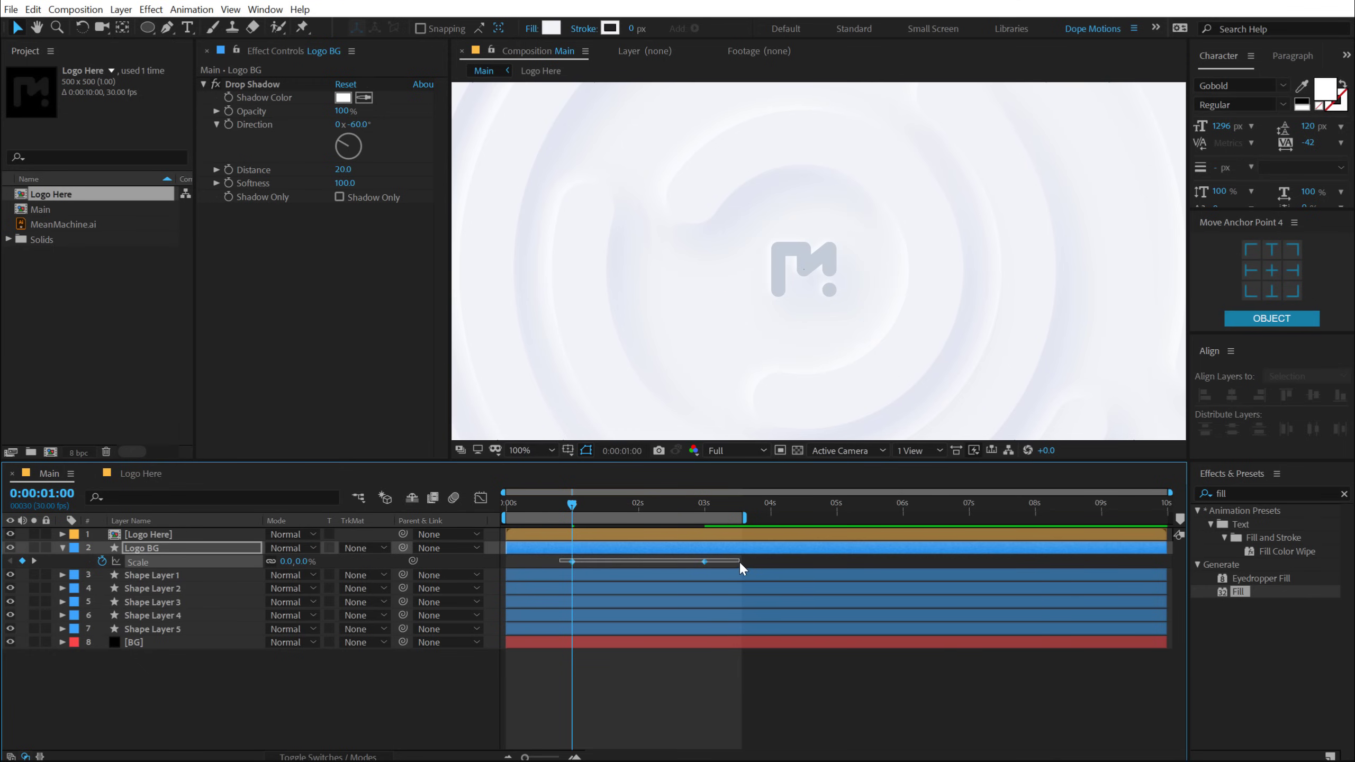
{"action": "key", "text": "F9"}
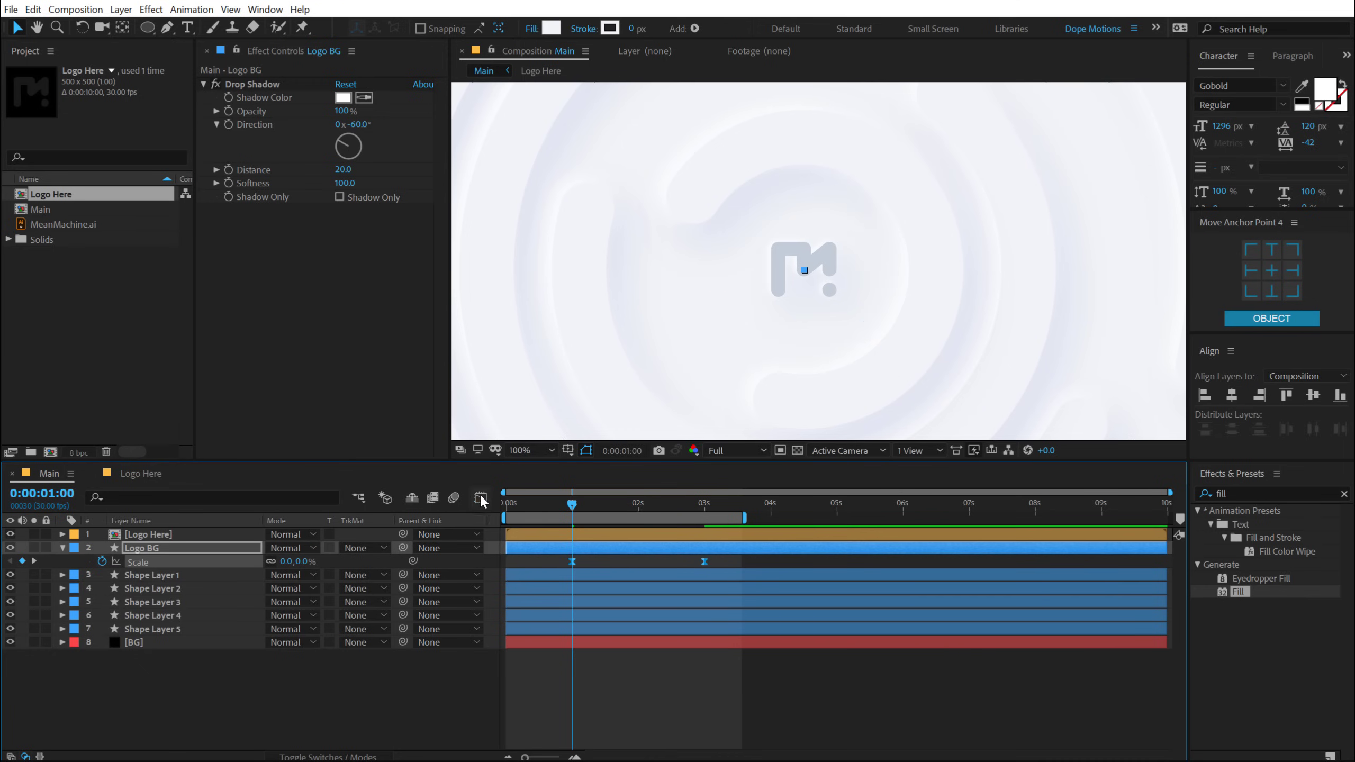
{"action": "left_click", "coordinate": [480, 497]}
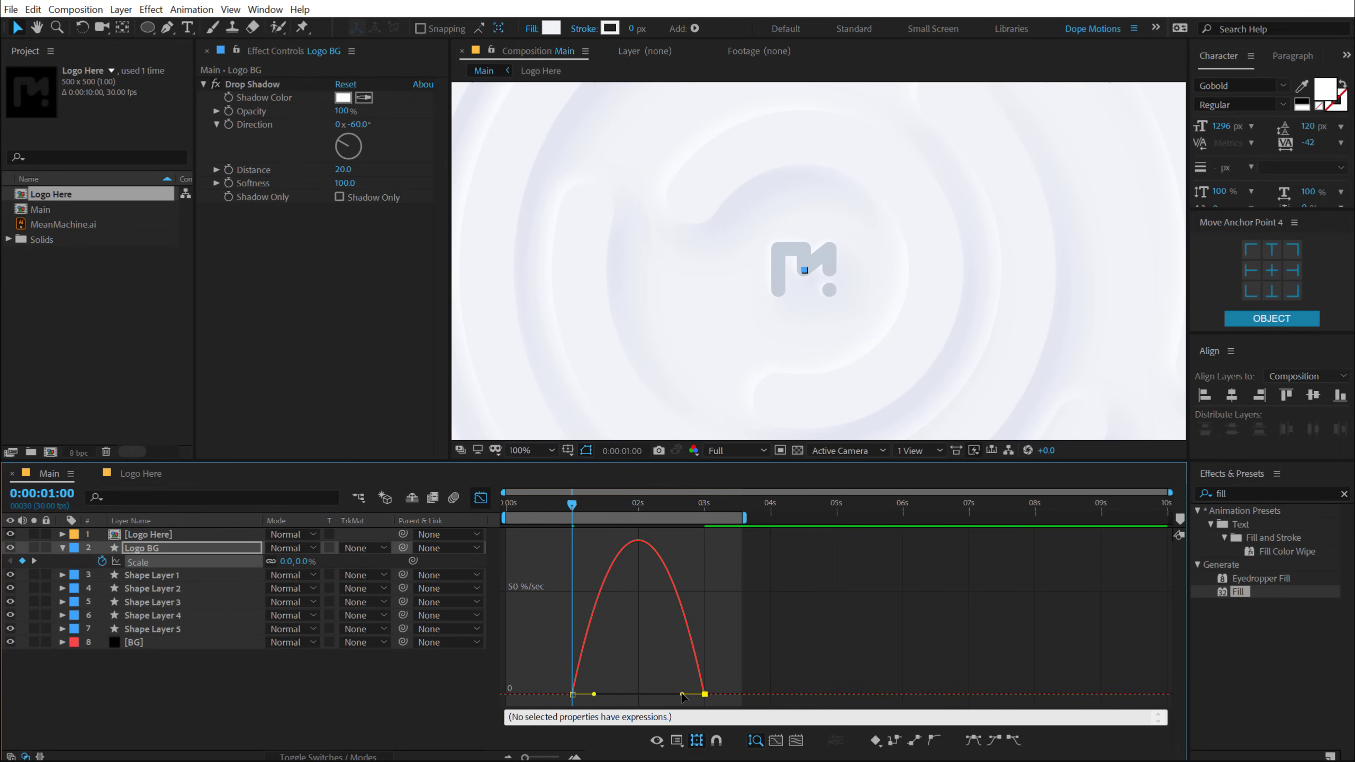
{"action": "left_click_drag", "start_coordinate": [675, 696], "coordinate": [587, 696]}
{"action": "left_click_drag", "start_coordinate": [599, 509], "coordinate": [636, 505]}
Move the Logo Here layer so it starts at 2:15
{"action": "left_click", "coordinate": [481, 497]}
{"action": "left_click", "coordinate": [694, 685]}
{"action": "left_click_drag", "start_coordinate": [643, 506], "coordinate": [672, 502]}
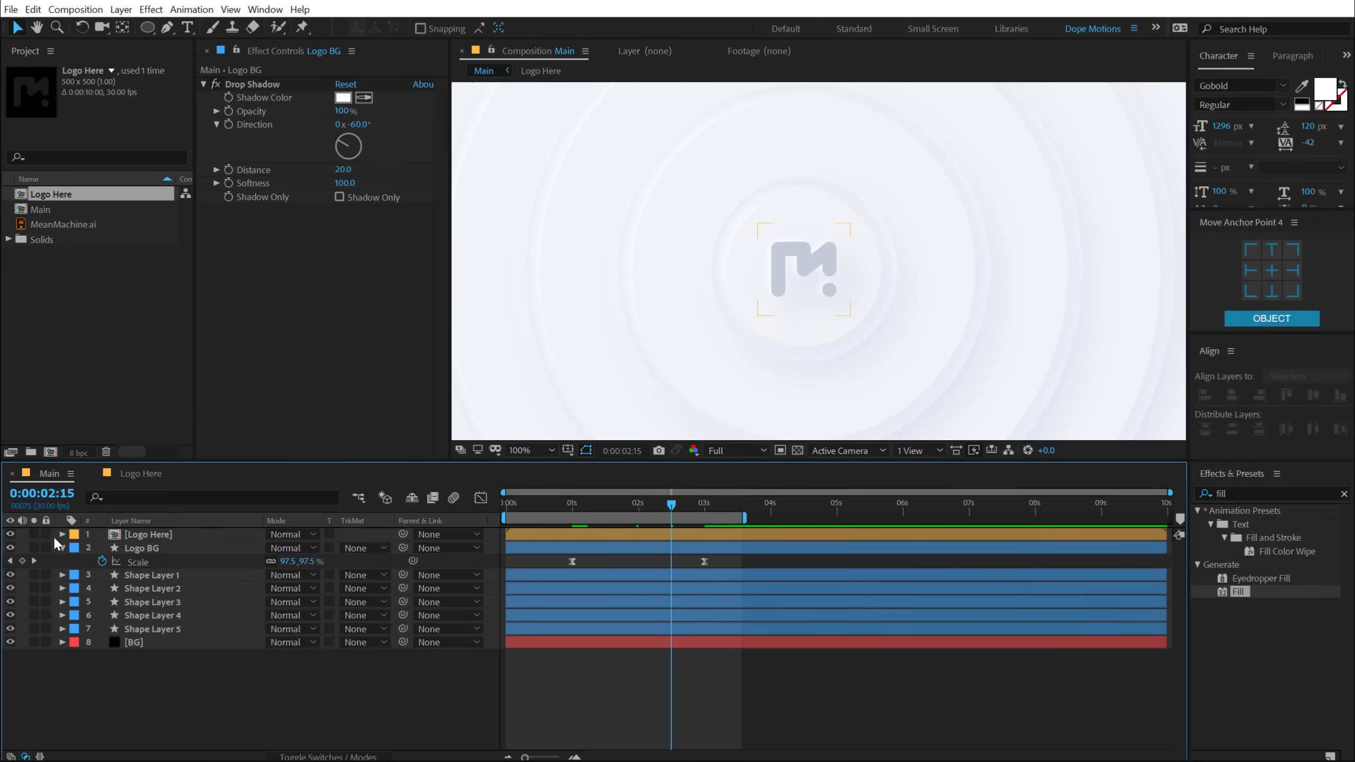
{"action": "left_click", "coordinate": [134, 531]}
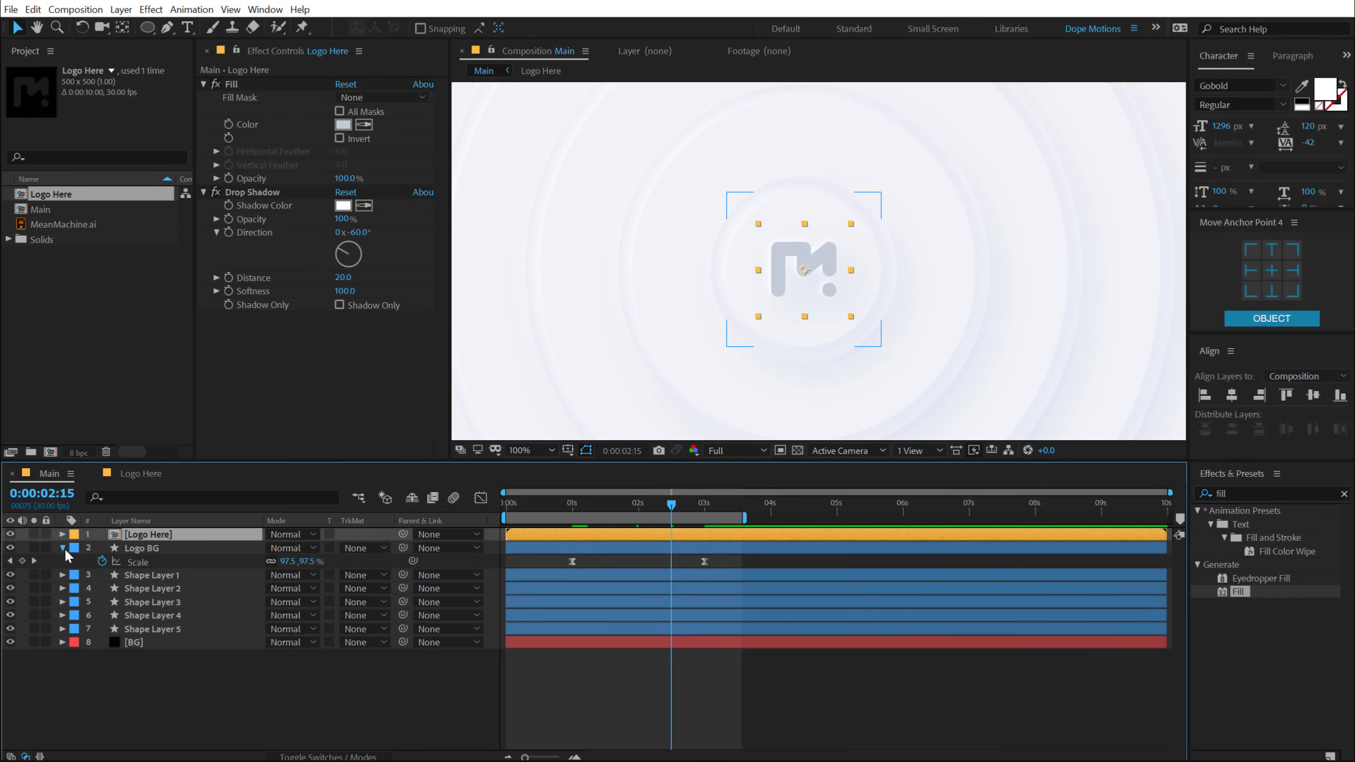
{"action": "left_click", "coordinate": [64, 550]}
{"action": "left_click_drag", "start_coordinate": [611, 533], "coordinate": [774, 535]}
Keyframe the logo's Position at 3 seconds and raise it above the circle at the start
{"action": "key", "text": "p"}
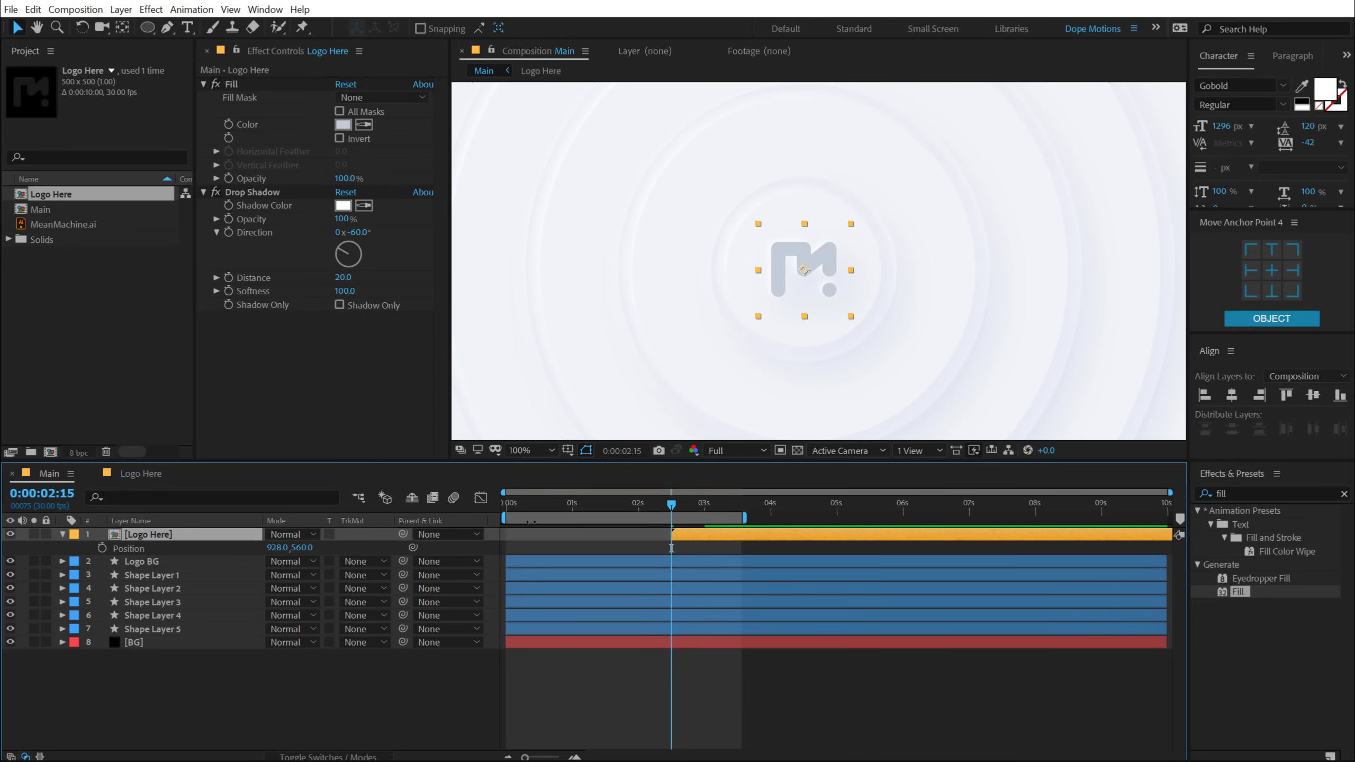
{"action": "left_click", "coordinate": [103, 548]}
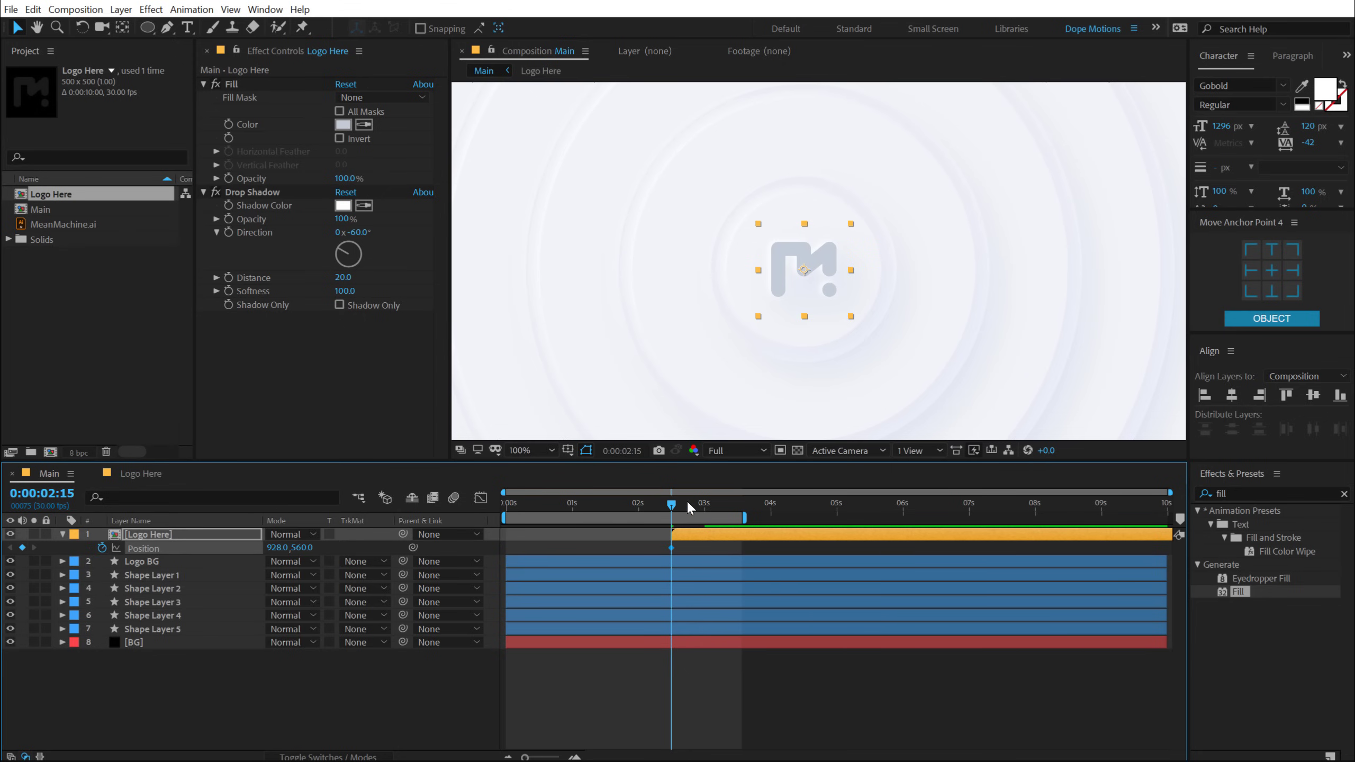
{"action": "left_click_drag", "start_coordinate": [671, 547], "coordinate": [704, 550]}
{"action": "left_click_drag", "start_coordinate": [804, 281], "coordinate": [819, 162]}
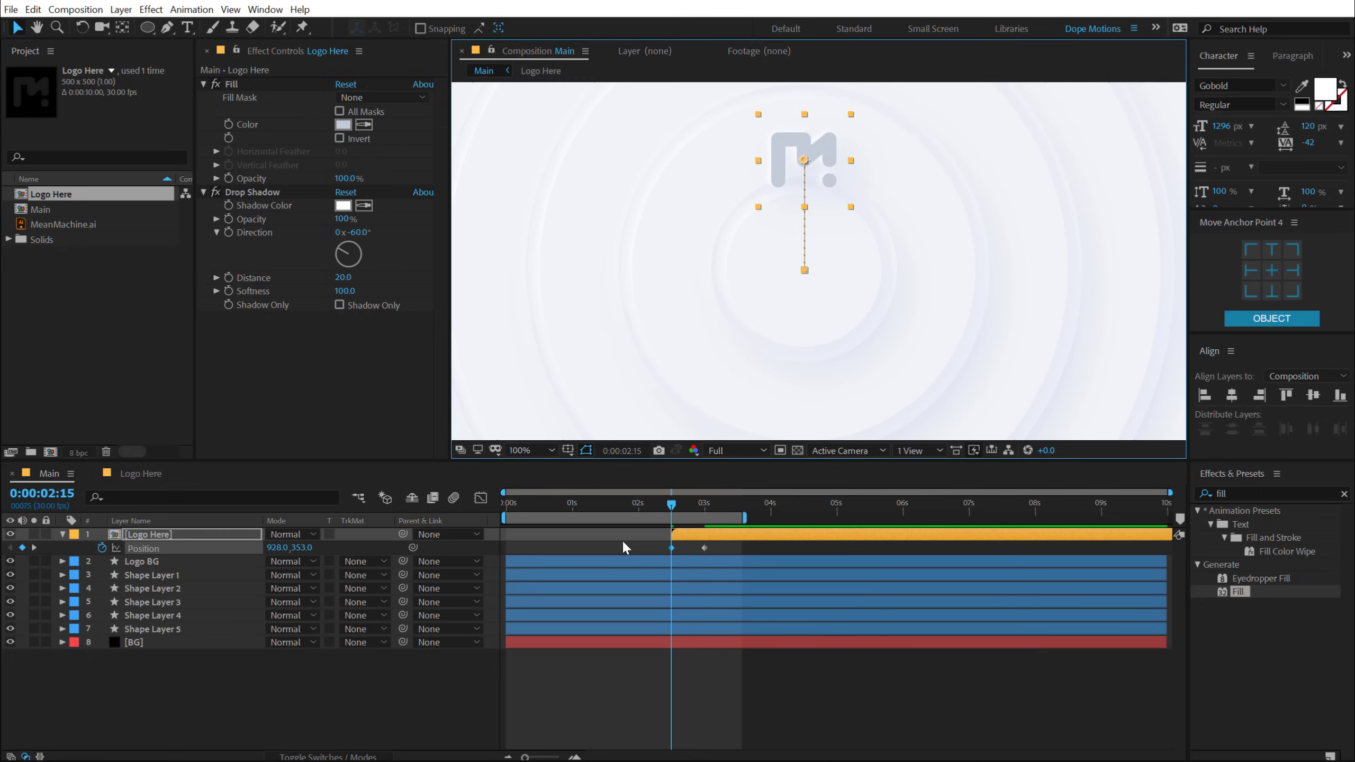
{"action": "mouse_move", "coordinate": [675, 504]}
{"action": "left_mouse_down"}
{"action": "mouse_move", "coordinate": [734, 499]}
{"action": "mouse_move", "coordinate": [664, 503]}
{"action": "left_mouse_up"}
{"action": "left_click", "coordinate": [694, 506]}
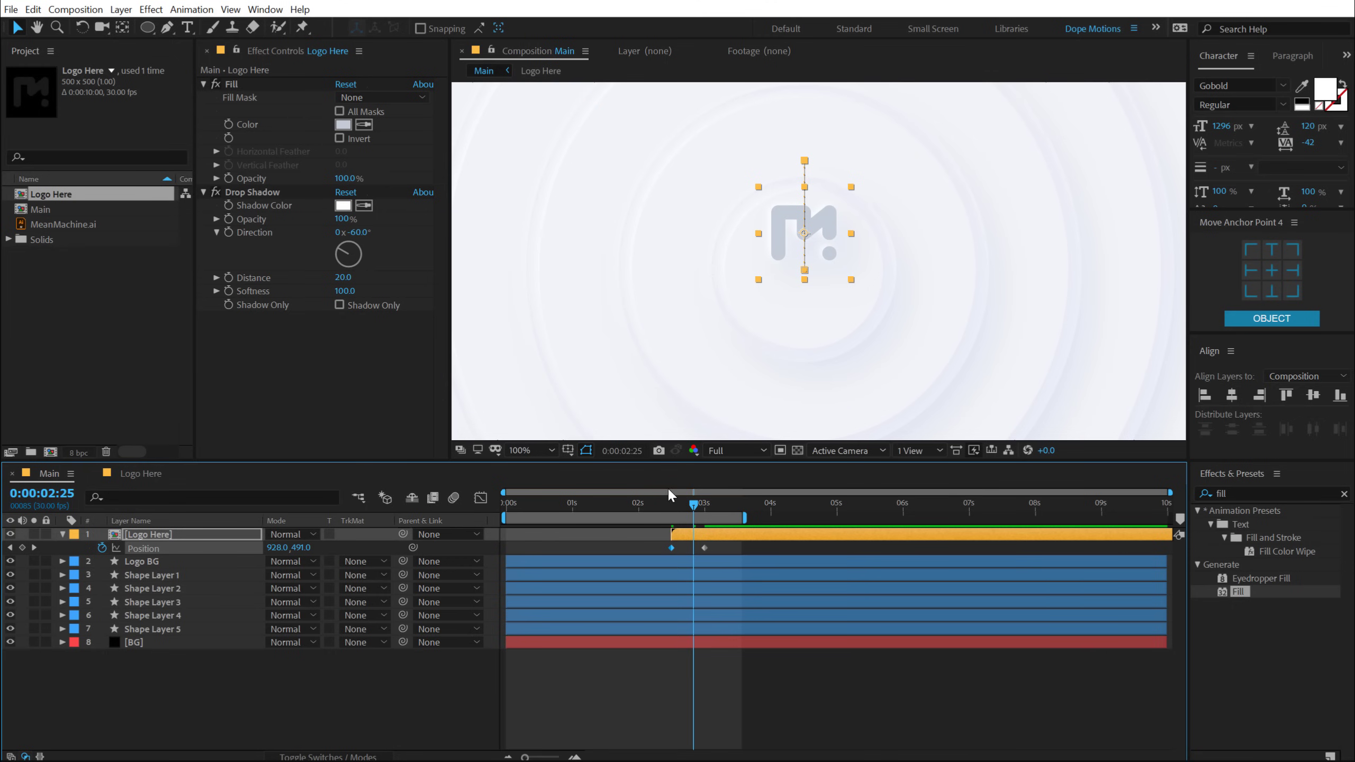
{"action": "mouse_move", "coordinate": [693, 507]}
{"action": "left_mouse_down"}
{"action": "mouse_move", "coordinate": [667, 504]}
{"action": "mouse_move", "coordinate": [702, 504]}
{"action": "left_mouse_up"}
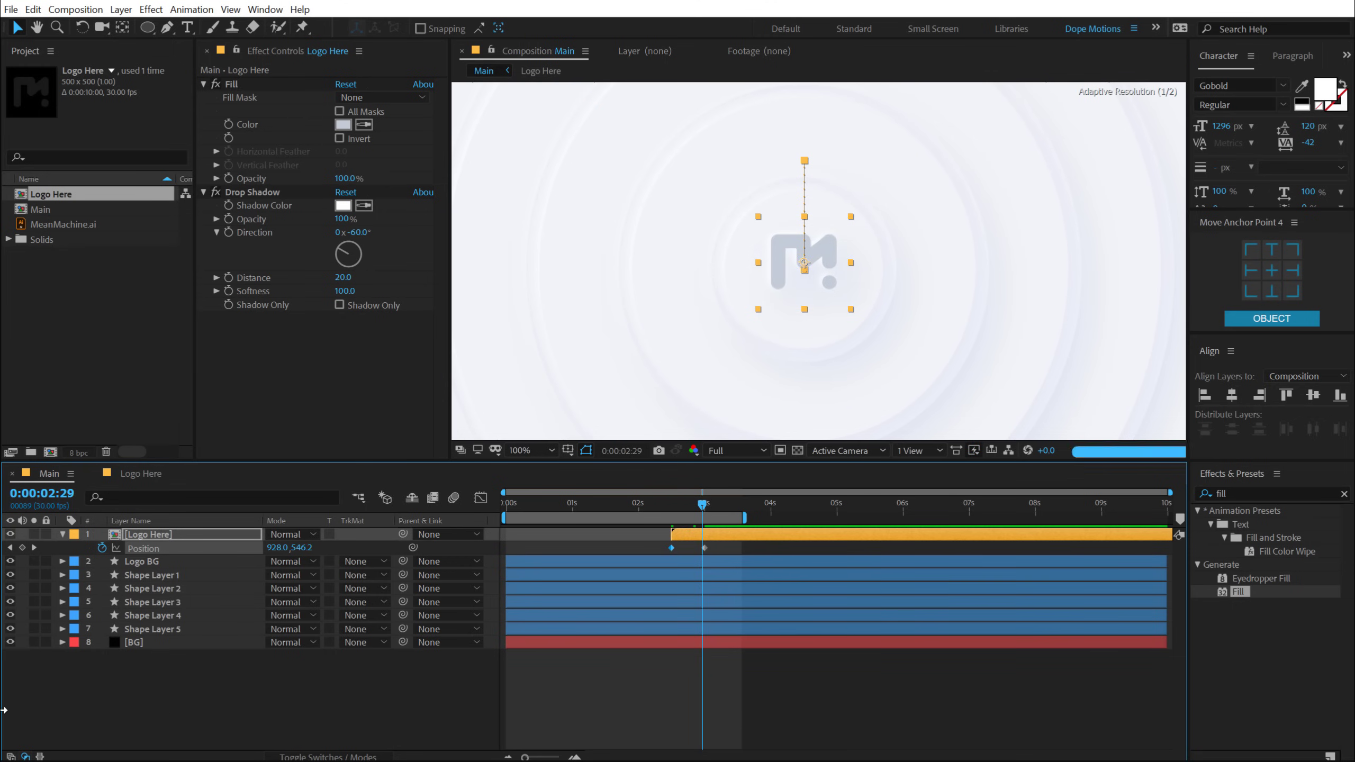
Copy the bounce expression code from the Notepad notes
{"action": "key", "text": "alt+Tab"}
{"action": "left_click", "coordinate": [458, 435]}
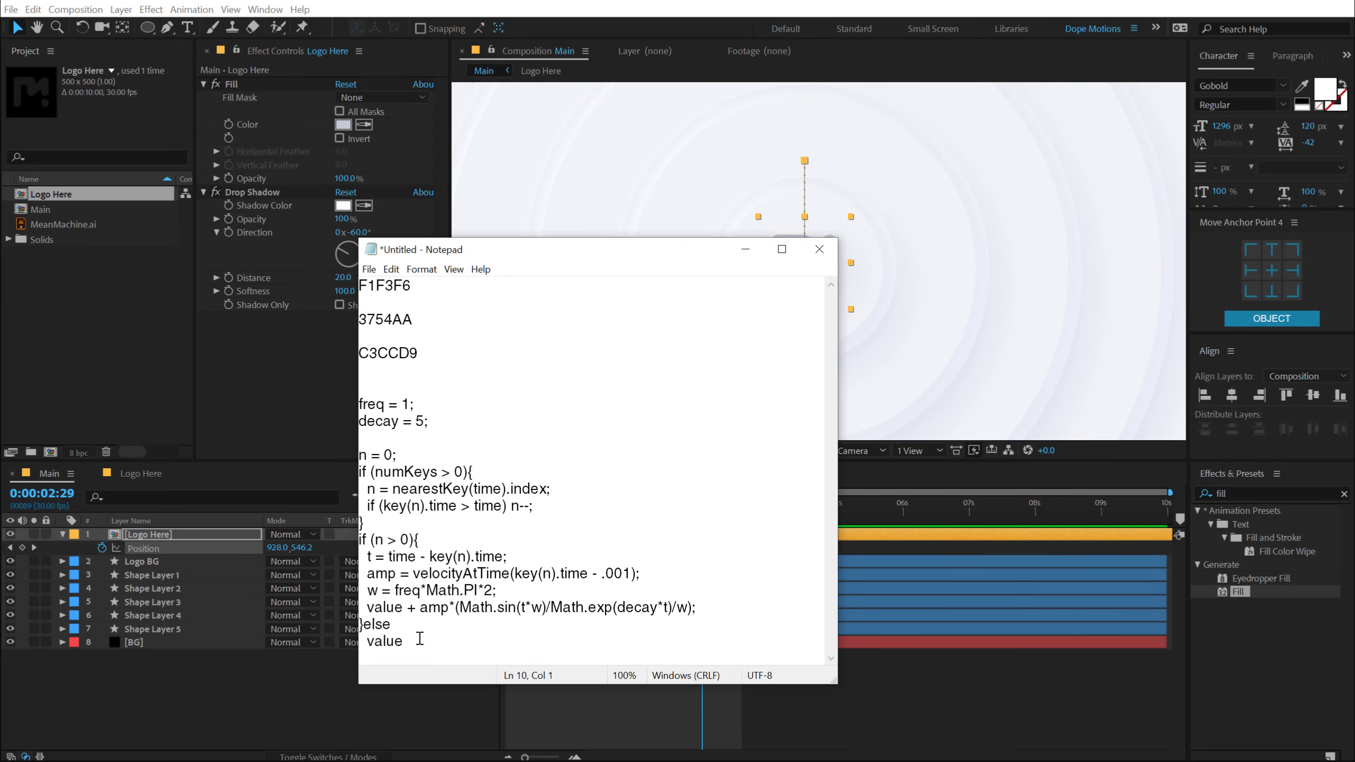
{"action": "left_click_drag", "start_coordinate": [419, 642], "coordinate": [328, 407]}
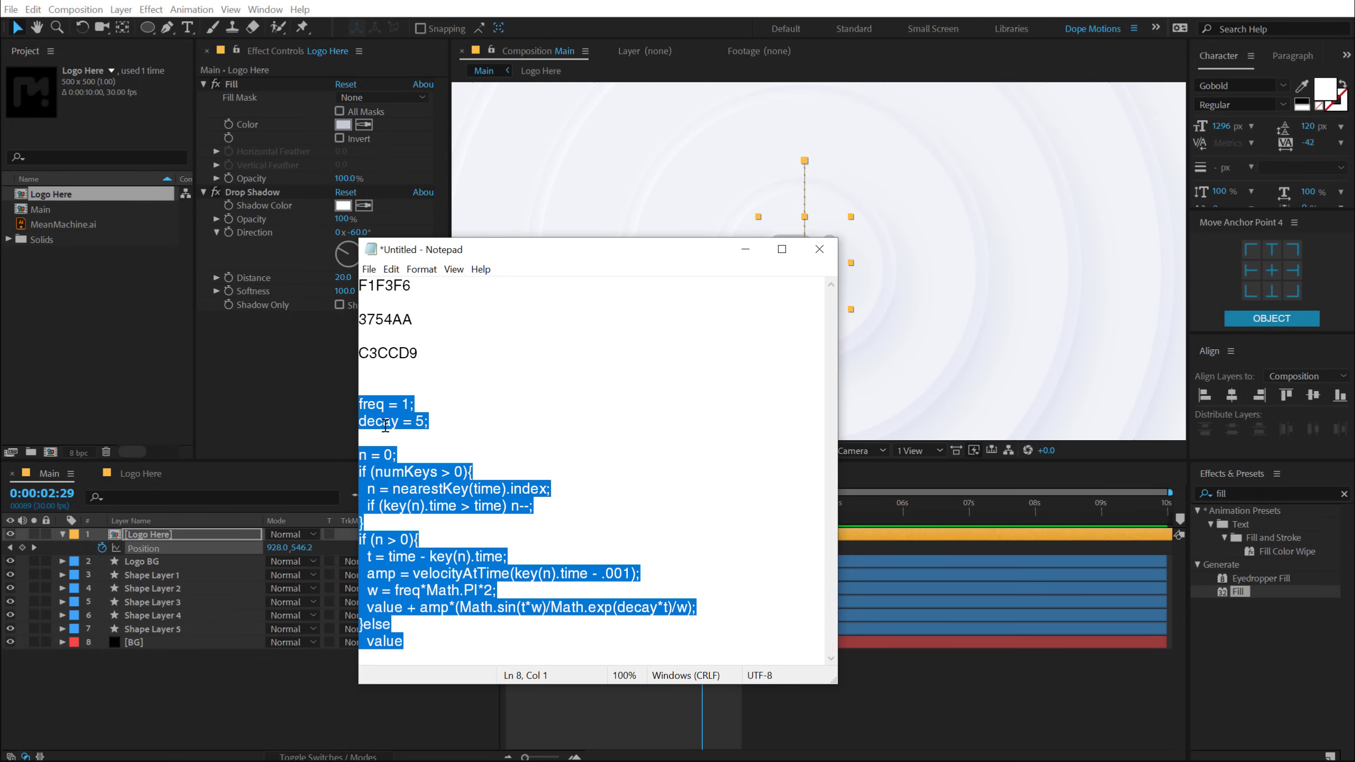
{"action": "left_click", "coordinate": [218, 726]}
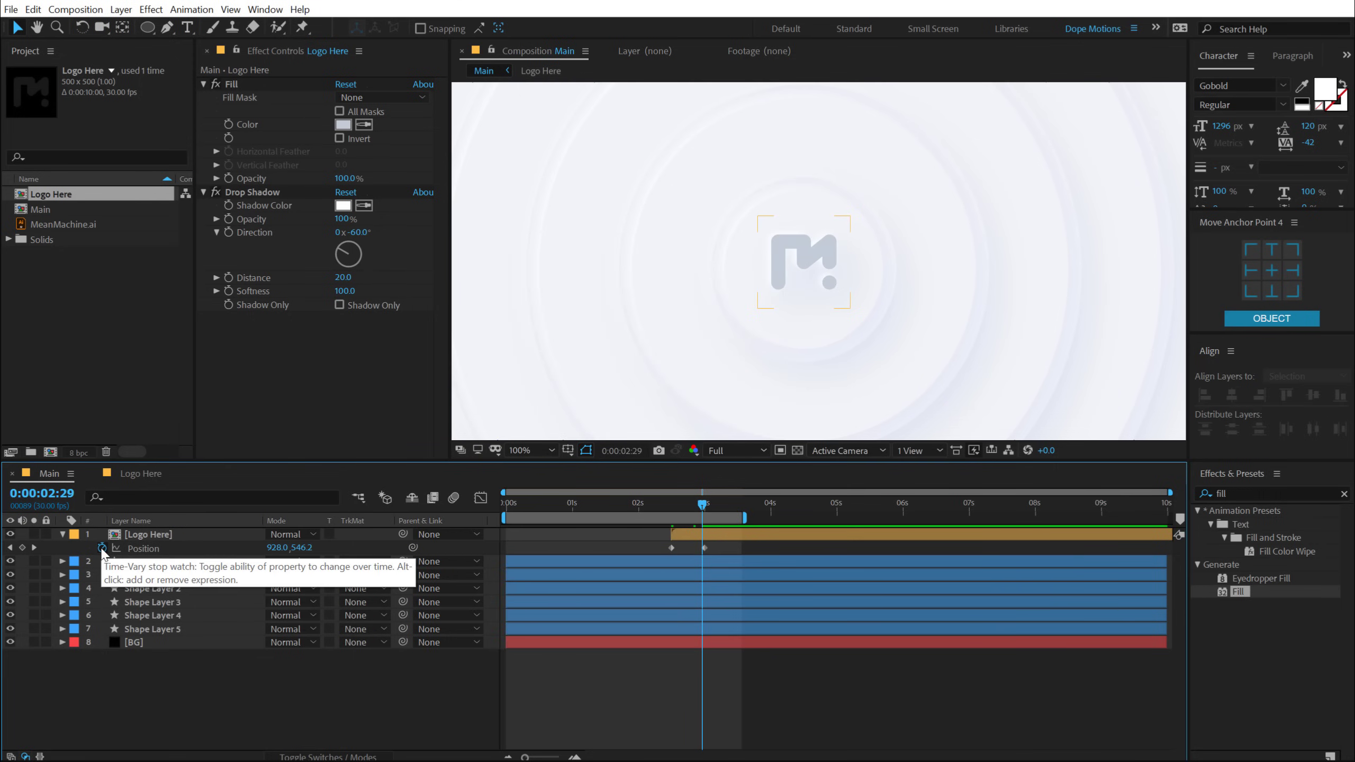
Paste the bounce expression (freq = 1, decay = 5) onto Logo Here's Position
{"action": "left_click", "coordinate": [101, 548], "text": "alt"}
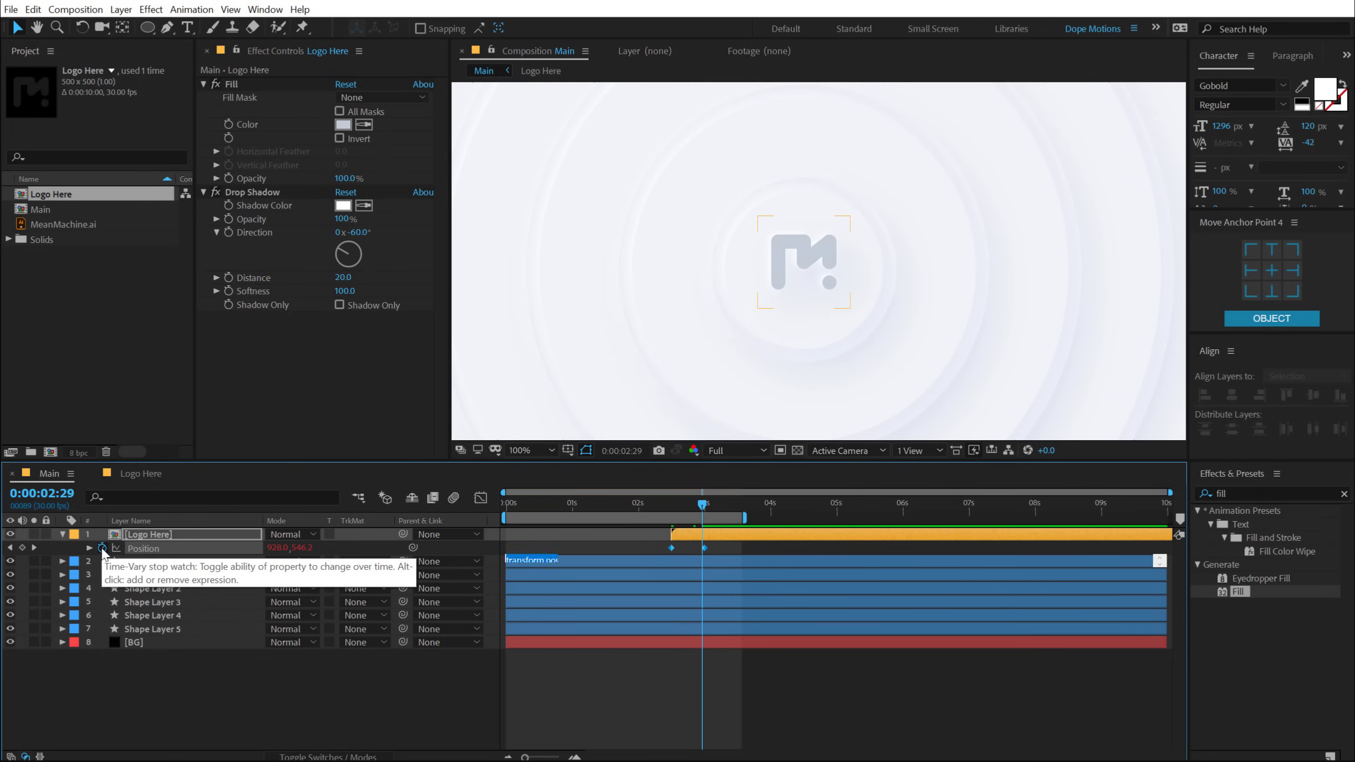
{"action": "key", "text": "ctrl+v"}
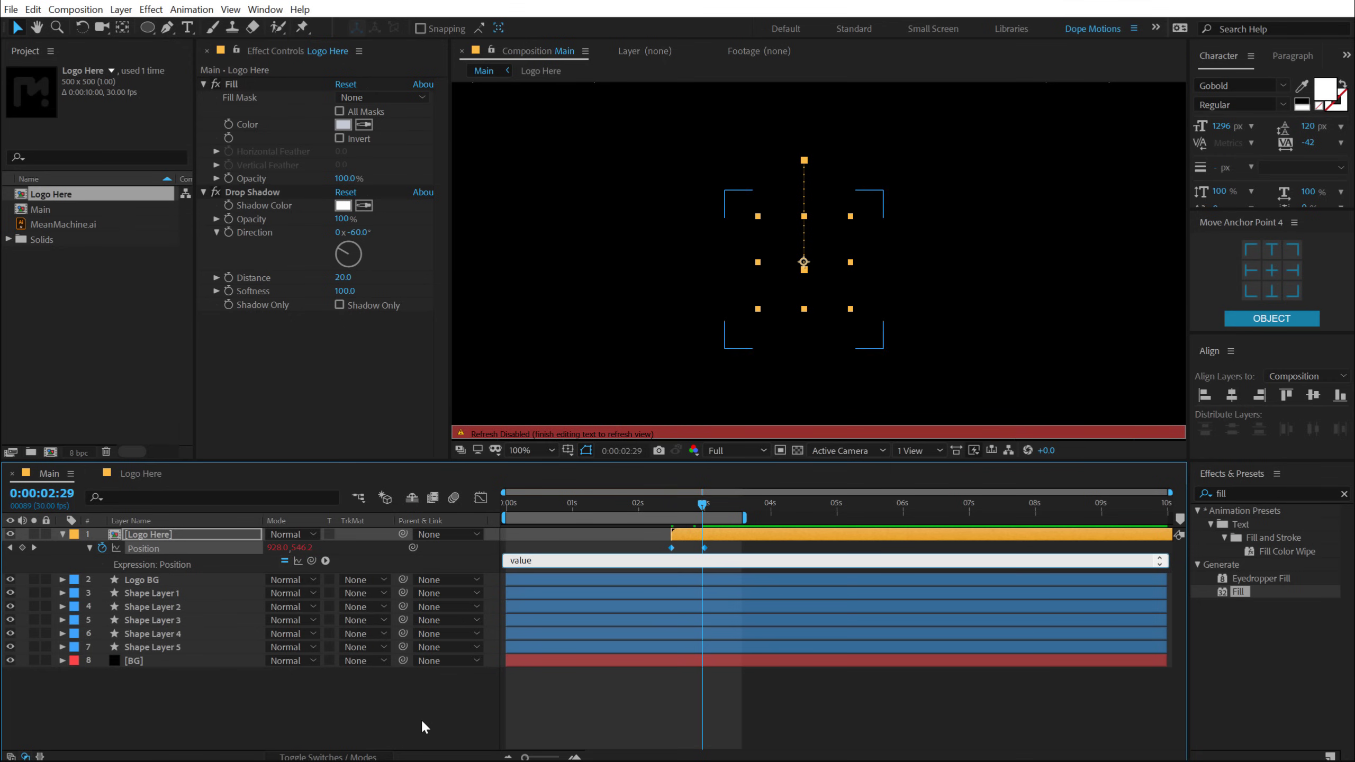
{"action": "left_click", "coordinate": [421, 718]}
Start the work area at 2:11 and preview the logo's bounce
{"action": "left_click", "coordinate": [671, 504]}
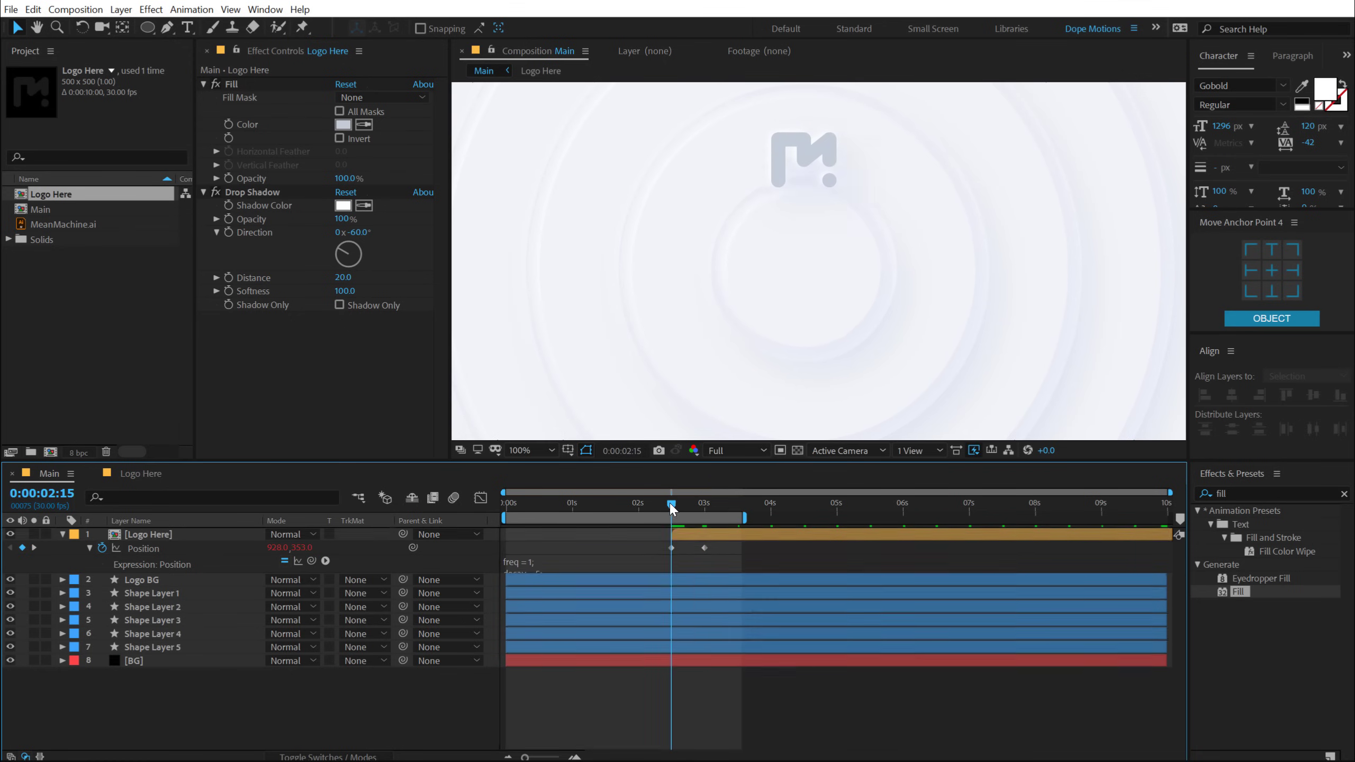
{"action": "left_click_drag", "start_coordinate": [671, 504], "coordinate": [663, 505]}
{"action": "key", "text": "b"}
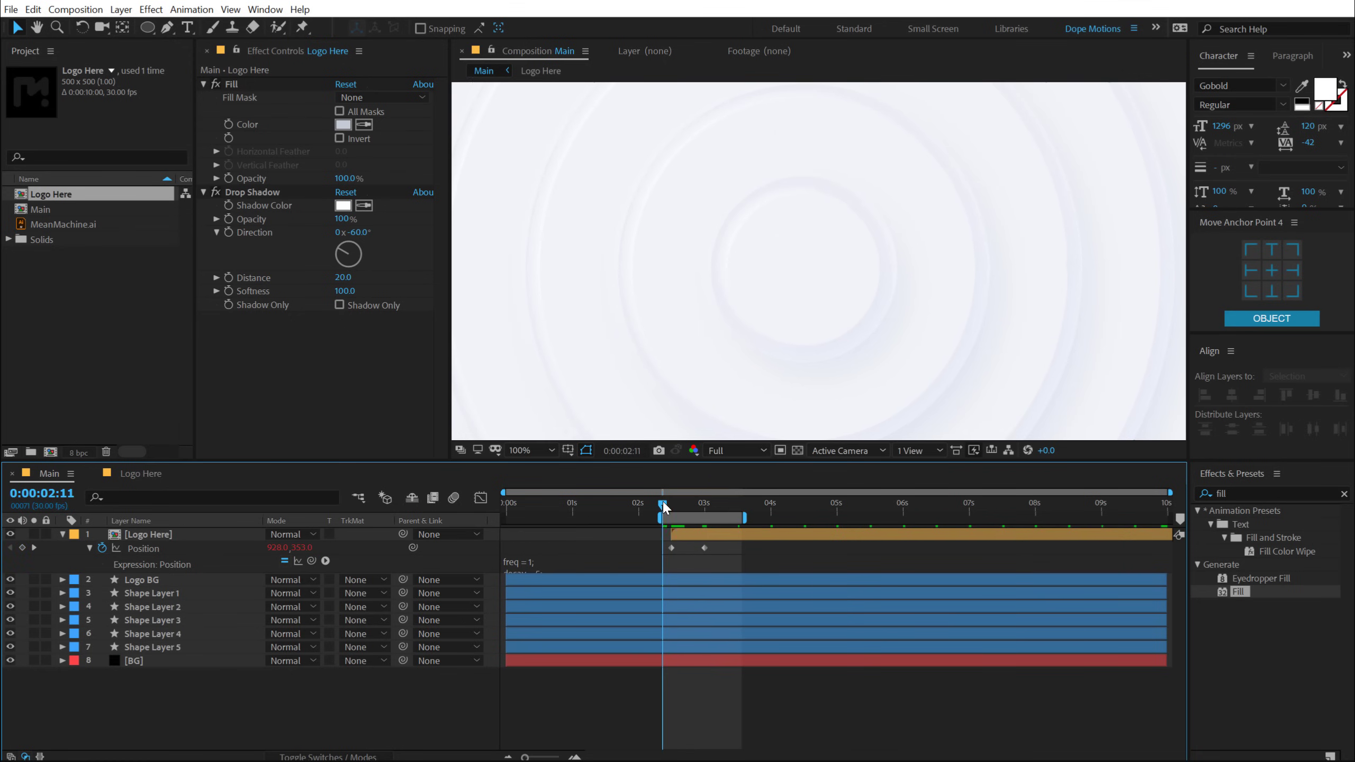
{"action": "key", "text": "space"}
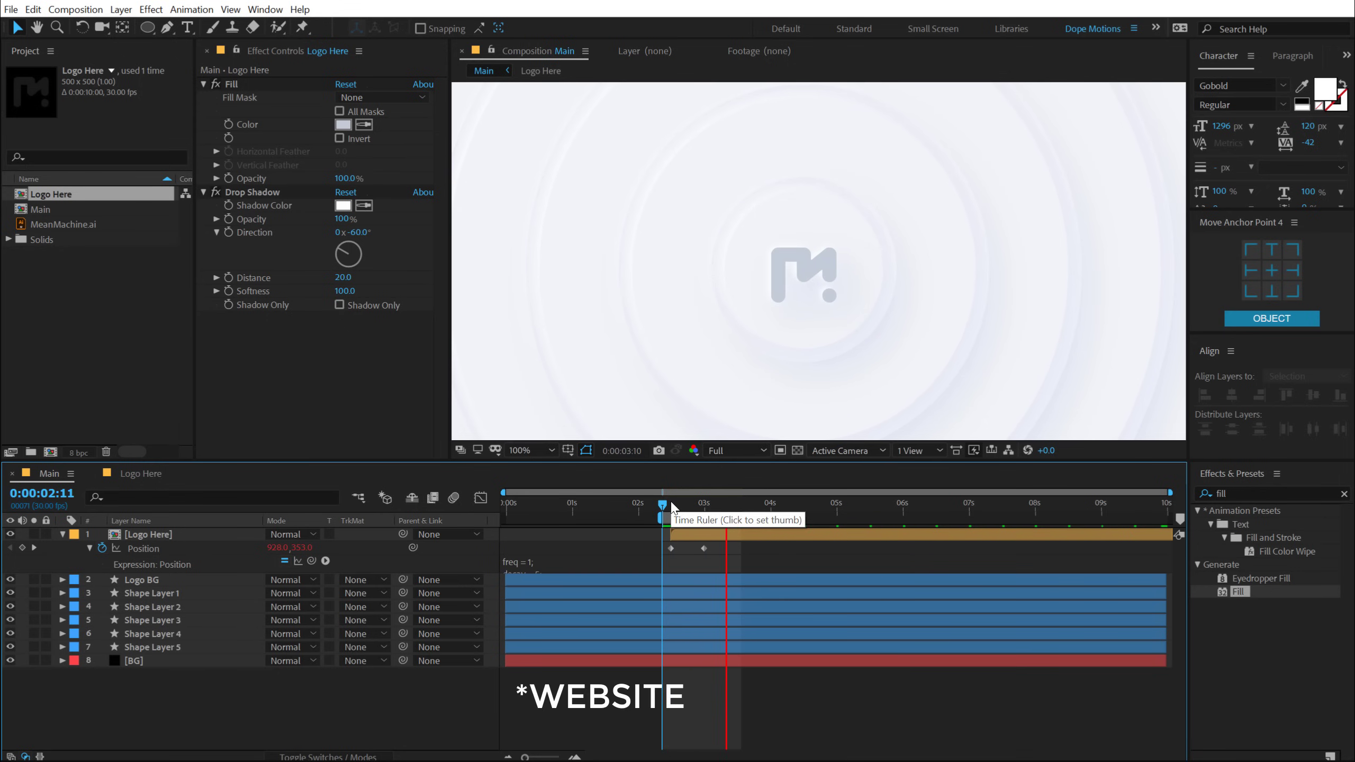
{"action": "left_click", "coordinate": [667, 504]}
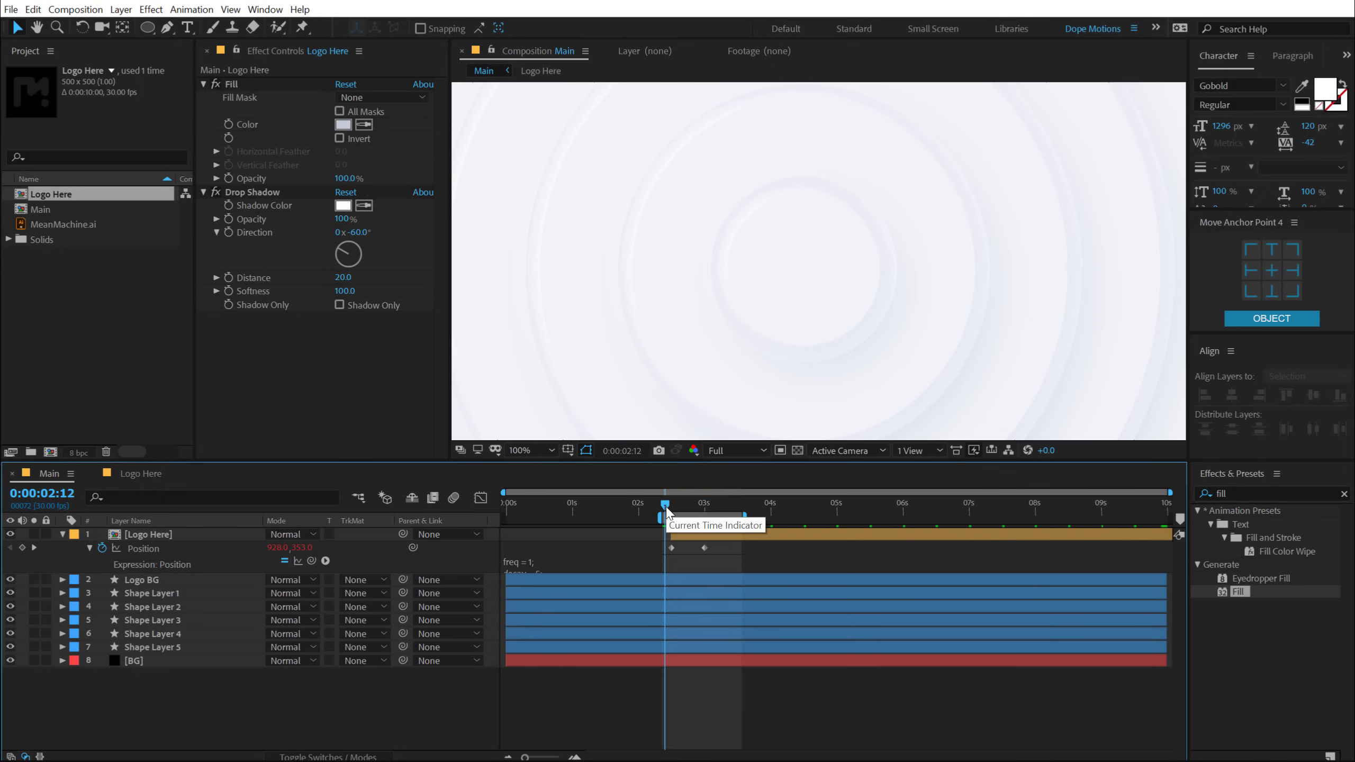
{"action": "key", "text": "space"}
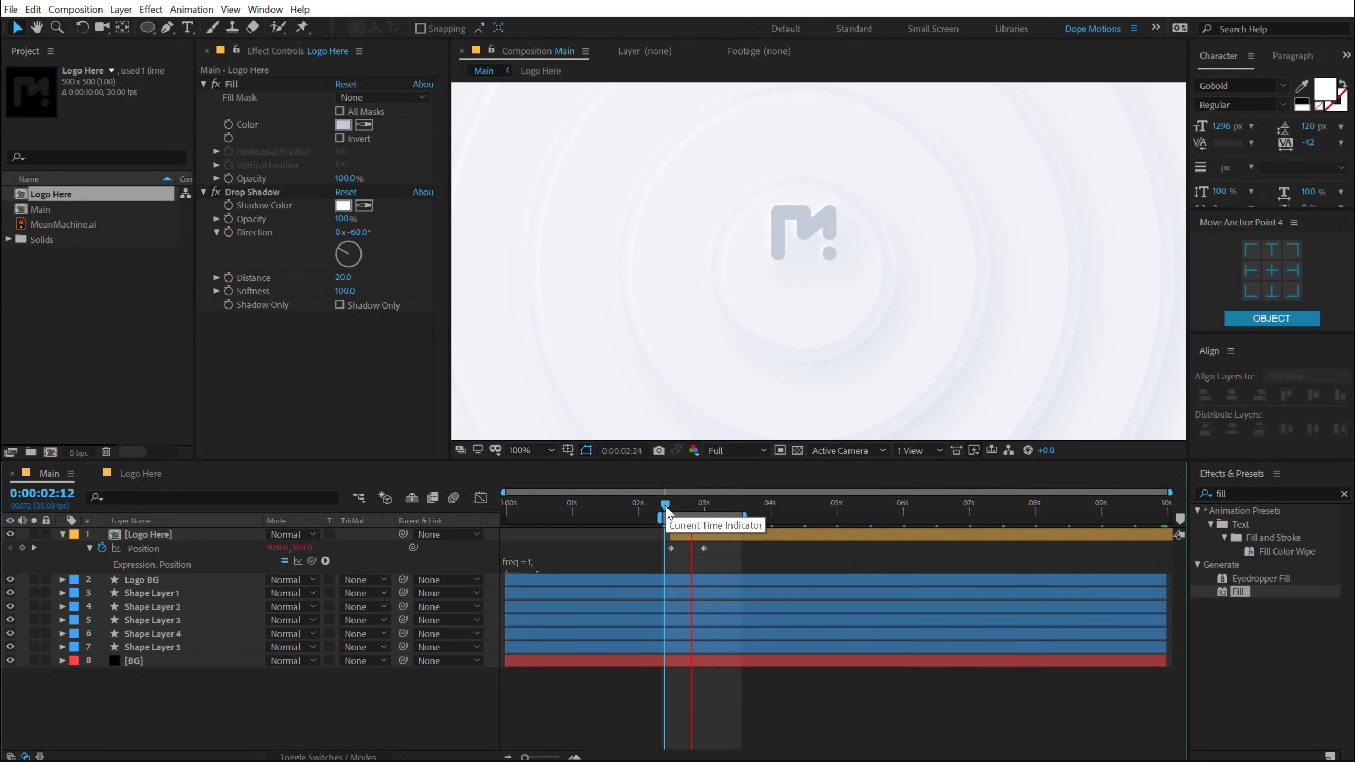
{"action": "left_click", "coordinate": [695, 507]}
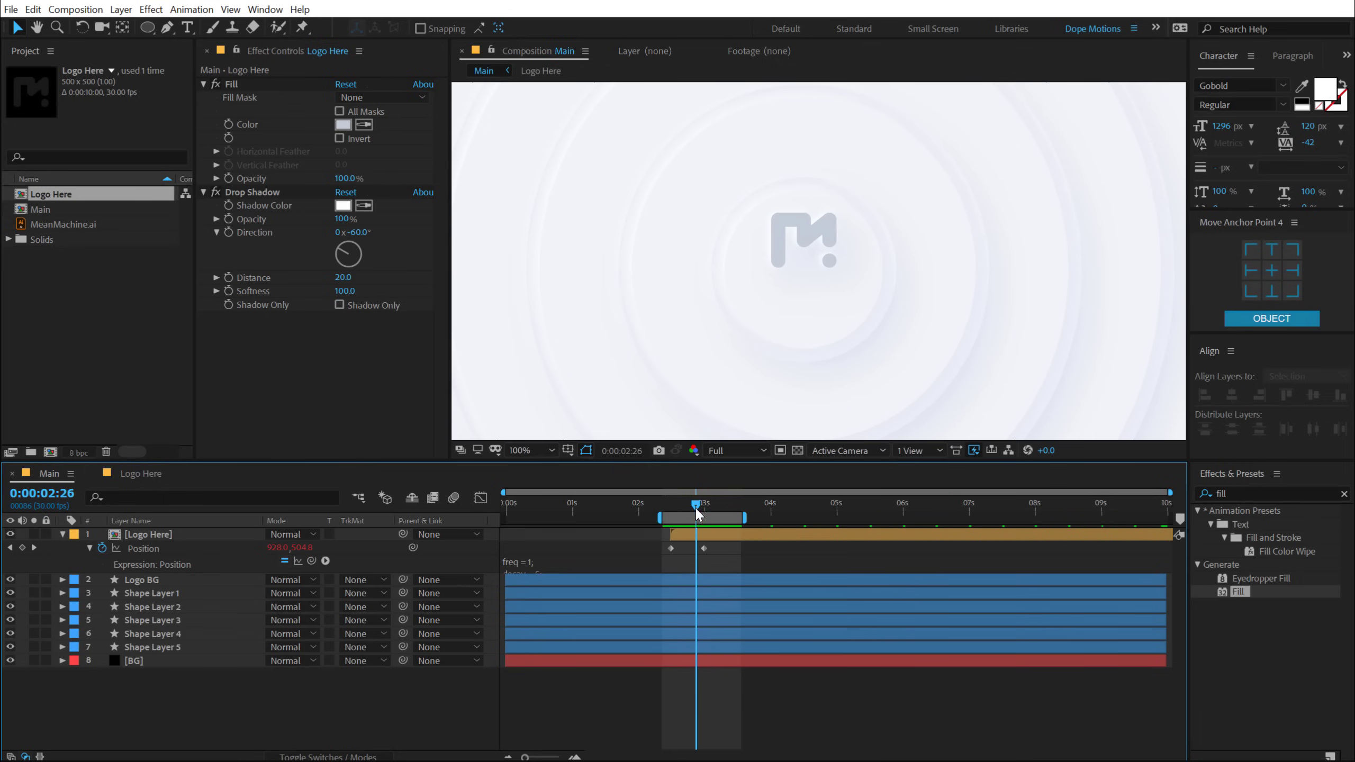
Move the second Position keyframe a few frames earlier and preview the adjusted bounce
{"action": "left_click", "coordinate": [550, 570]}
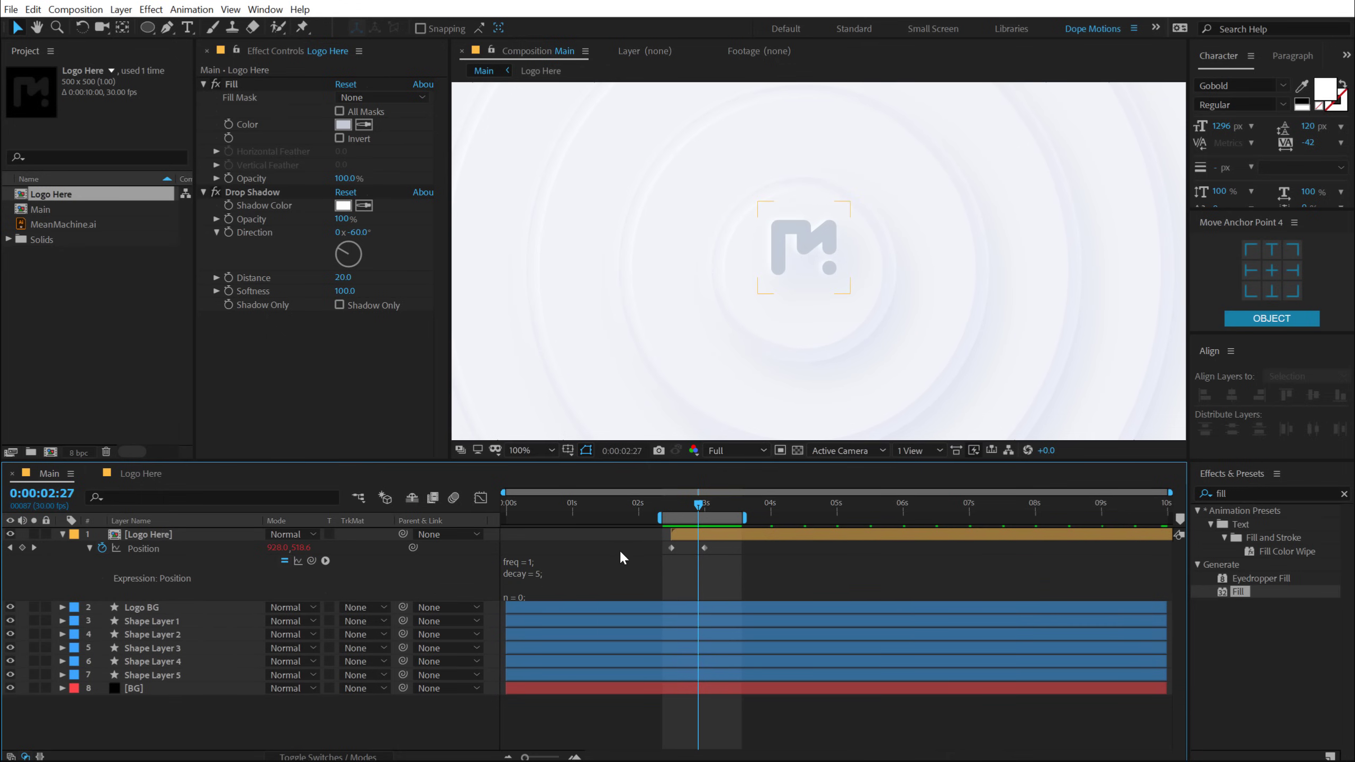
{"action": "key", "text": "Page_Down"}
{"action": "key", "text": "Page_Down"}
{"action": "key", "text": "Page_Down"}
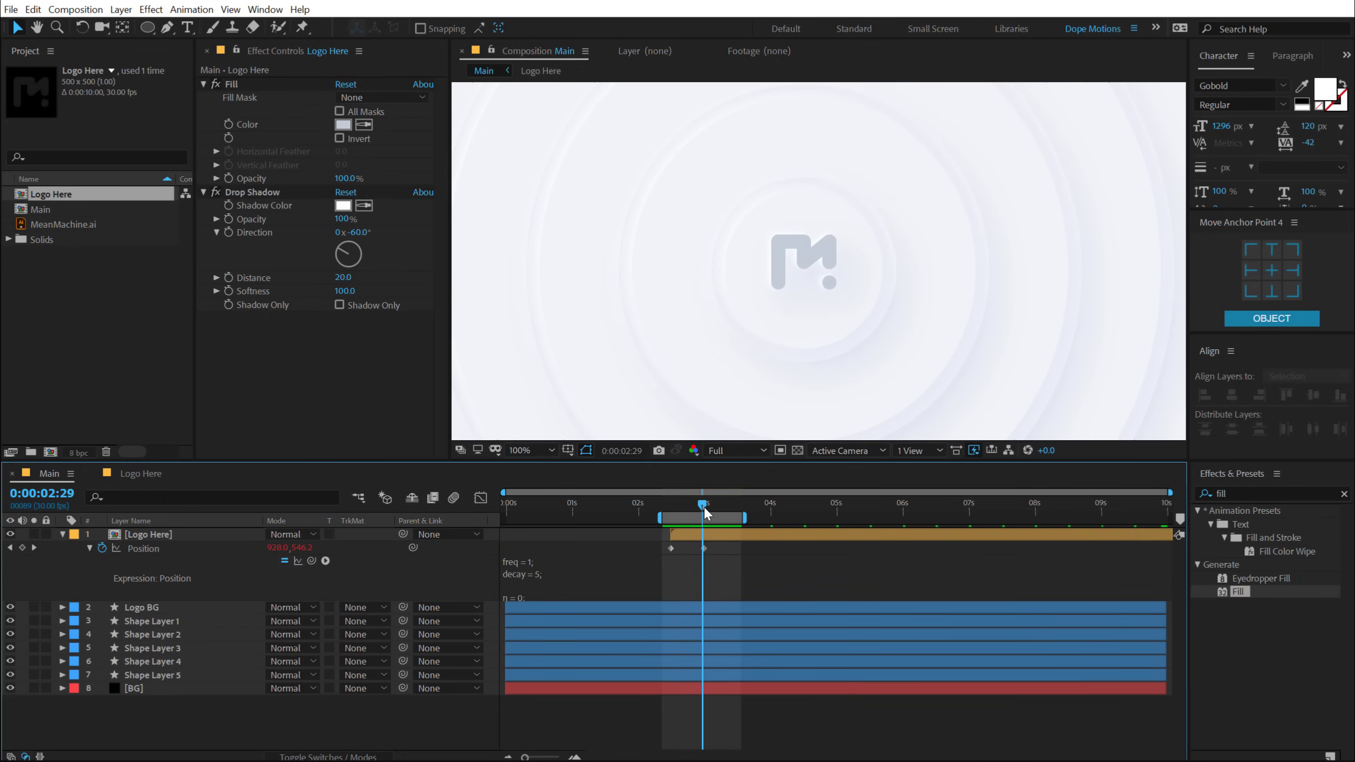
{"action": "left_click_drag", "start_coordinate": [706, 507], "coordinate": [689, 553]}
{"action": "key", "text": "equal"}
{"action": "key", "text": "equal"}
{"action": "left_click", "coordinate": [710, 548]}
{"action": "left_click", "coordinate": [637, 507]}
{"action": "key", "text": "space"}
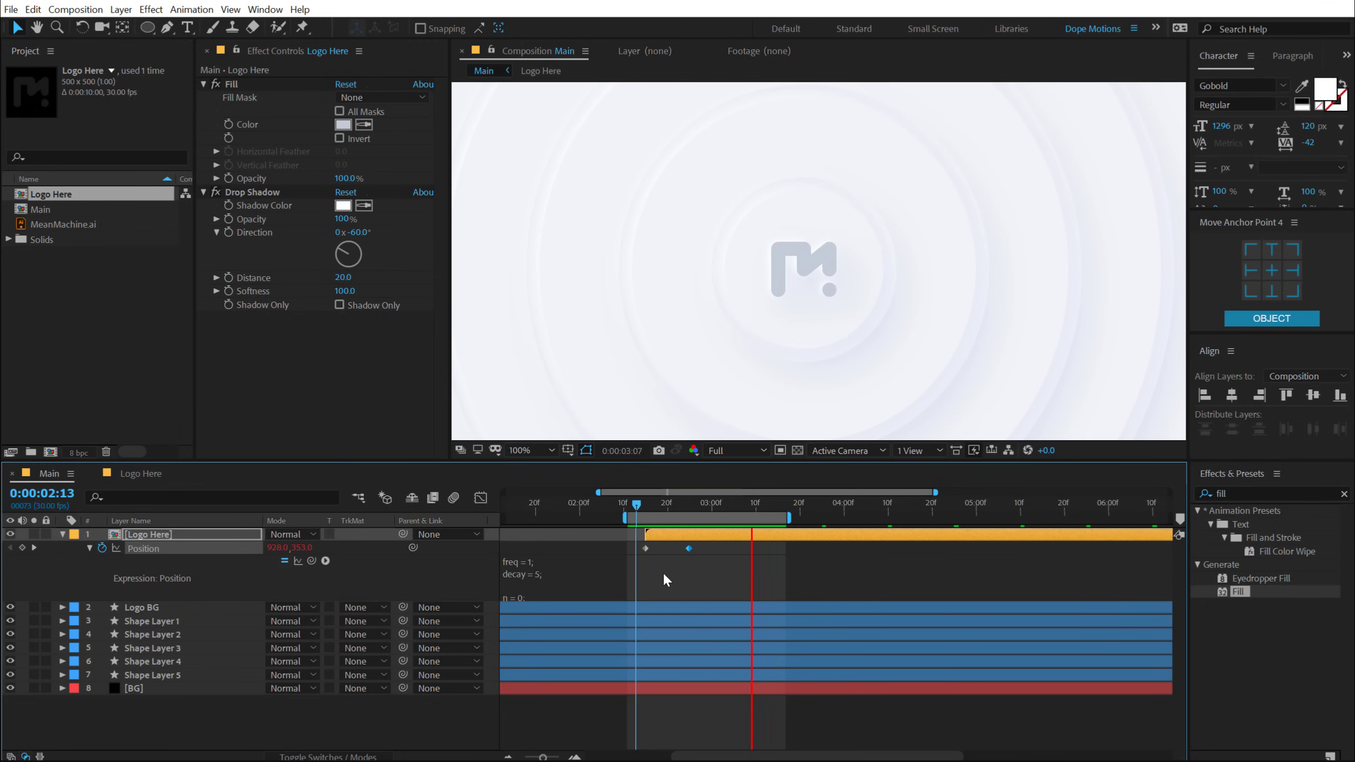
{"action": "key", "text": "space"}
{"action": "key", "text": "space"}
Duplicate Logo BG as a layer named Matte and move it to the top of the stack
{"action": "left_click", "coordinate": [684, 508]}
{"action": "left_click", "coordinate": [663, 510]}
{"action": "left_click", "coordinate": [133, 607]}
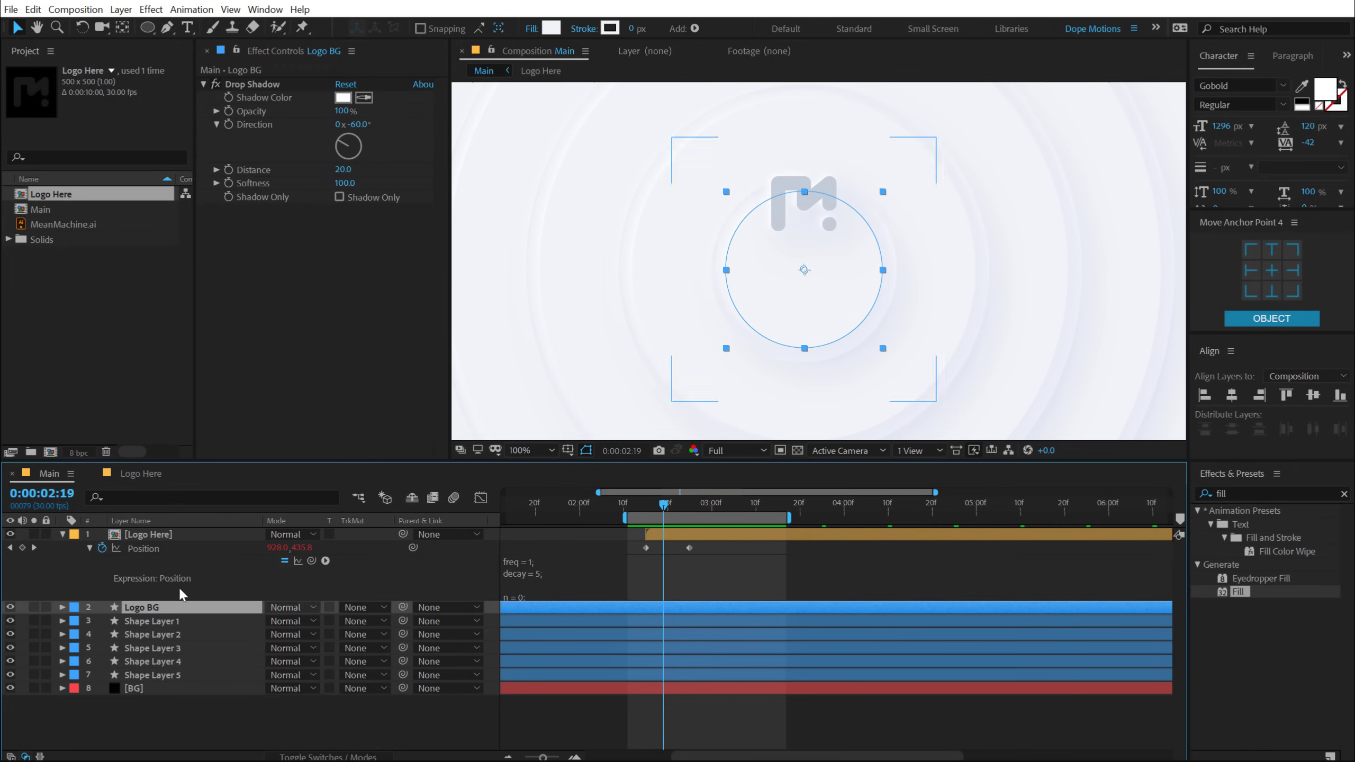
{"action": "key", "text": "ctrl+d"}
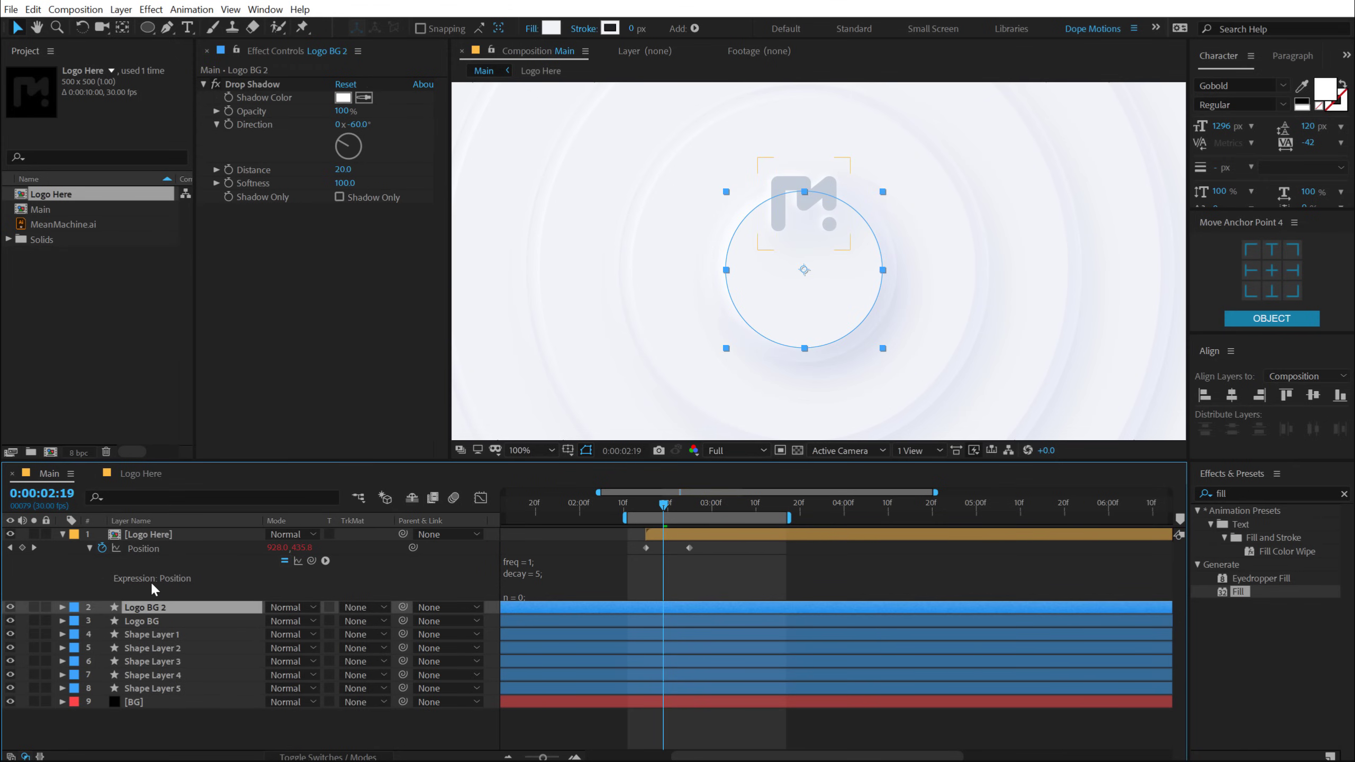
{"action": "key", "text": "Return"}
{"action": "type", "text": "Matte"}
{"action": "key", "text": "Return"}
{"action": "left_click_drag", "start_coordinate": [147, 607], "coordinate": [146, 533]}
Set Logo Here's track matte to Alpha Matte "Matte" and delete Matte's Drop Shadow
{"action": "left_click", "coordinate": [359, 547]}
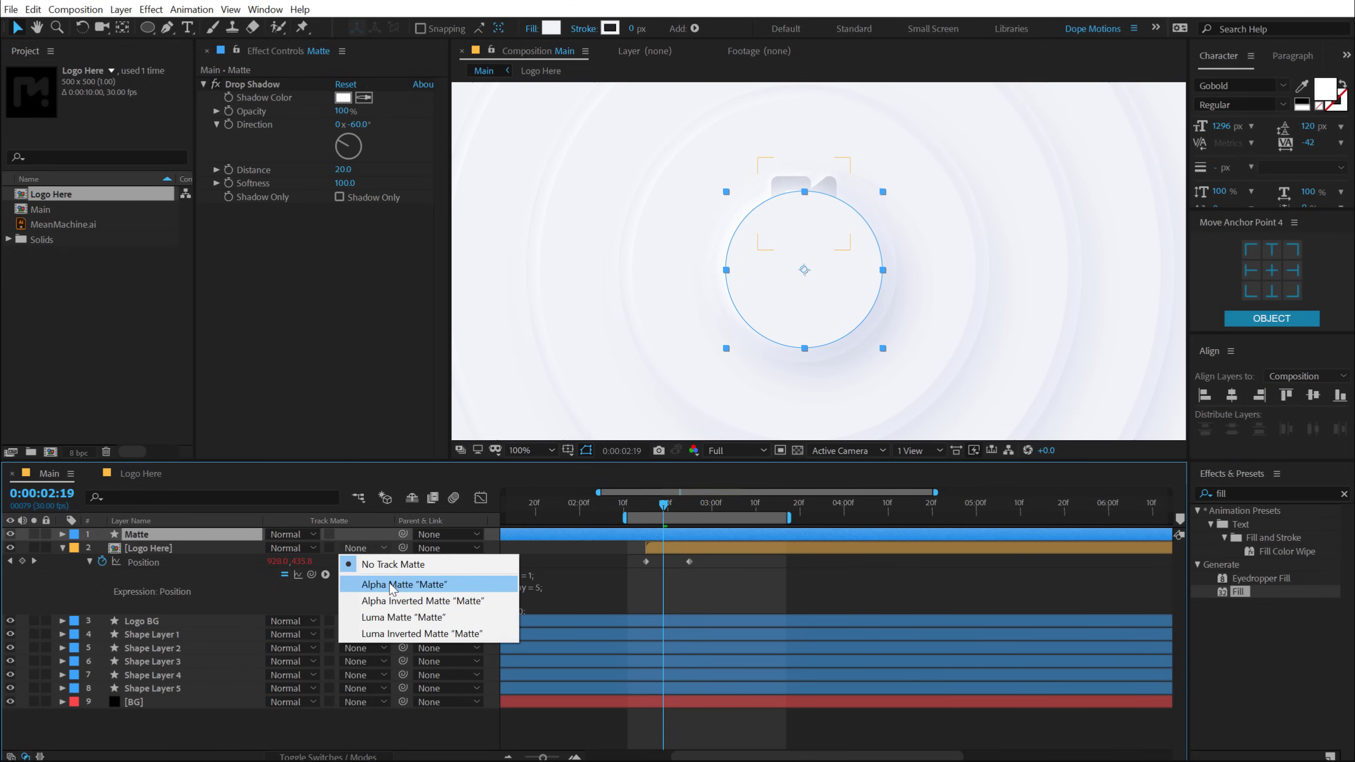
{"action": "left_click", "coordinate": [389, 581]}
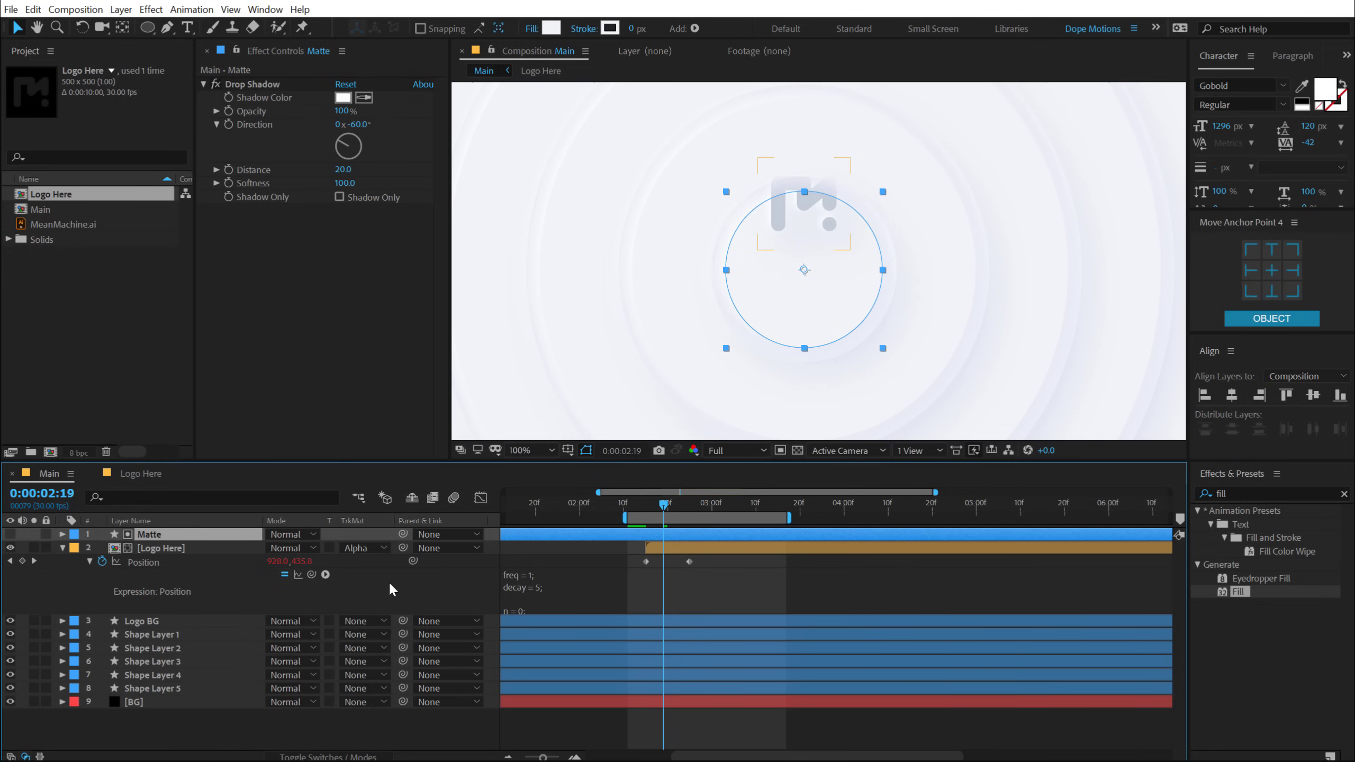
{"action": "left_click", "coordinate": [253, 87]}
{"action": "key", "text": "Delete"}
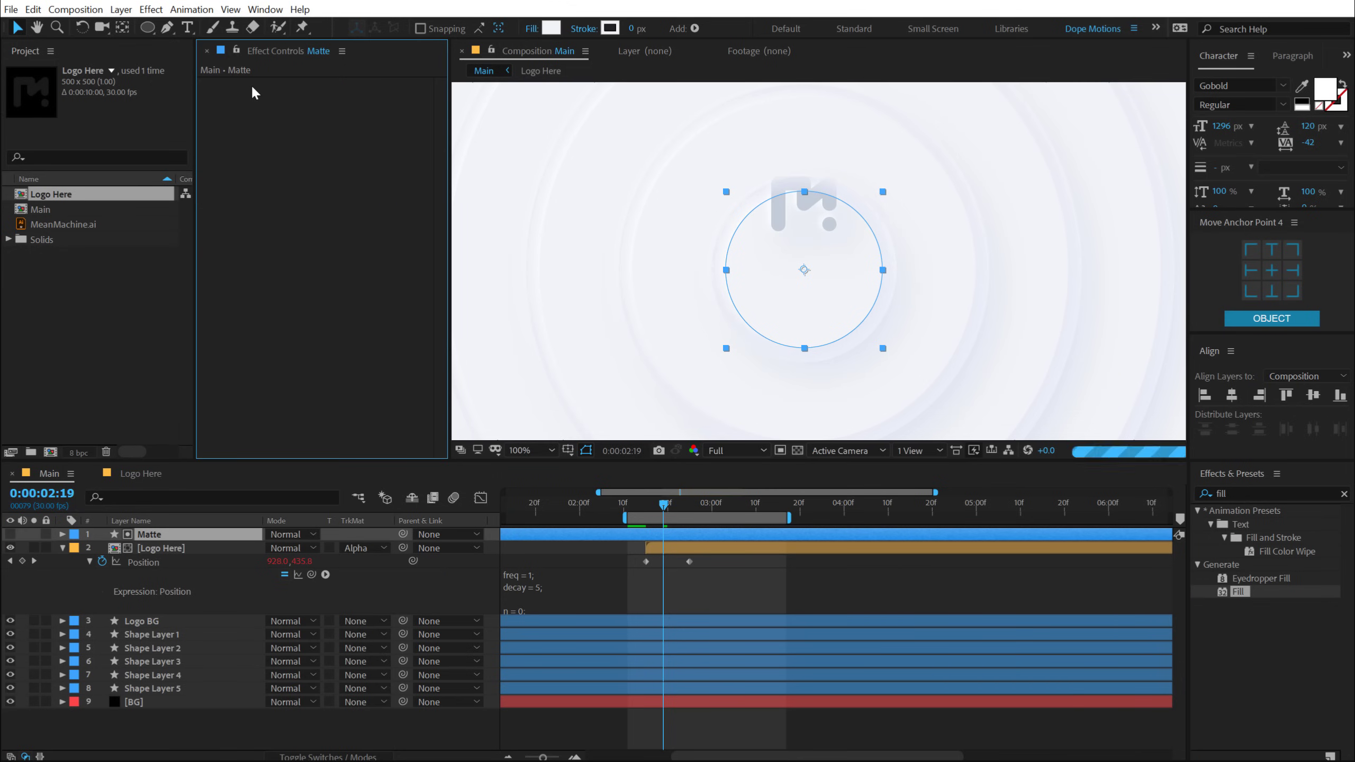
{"action": "left_click_drag", "start_coordinate": [670, 507], "coordinate": [803, 507]}
Collapse the logo layer, end the work area just past 4 seconds, and preview from the start
{"action": "left_click", "coordinate": [69, 552]}
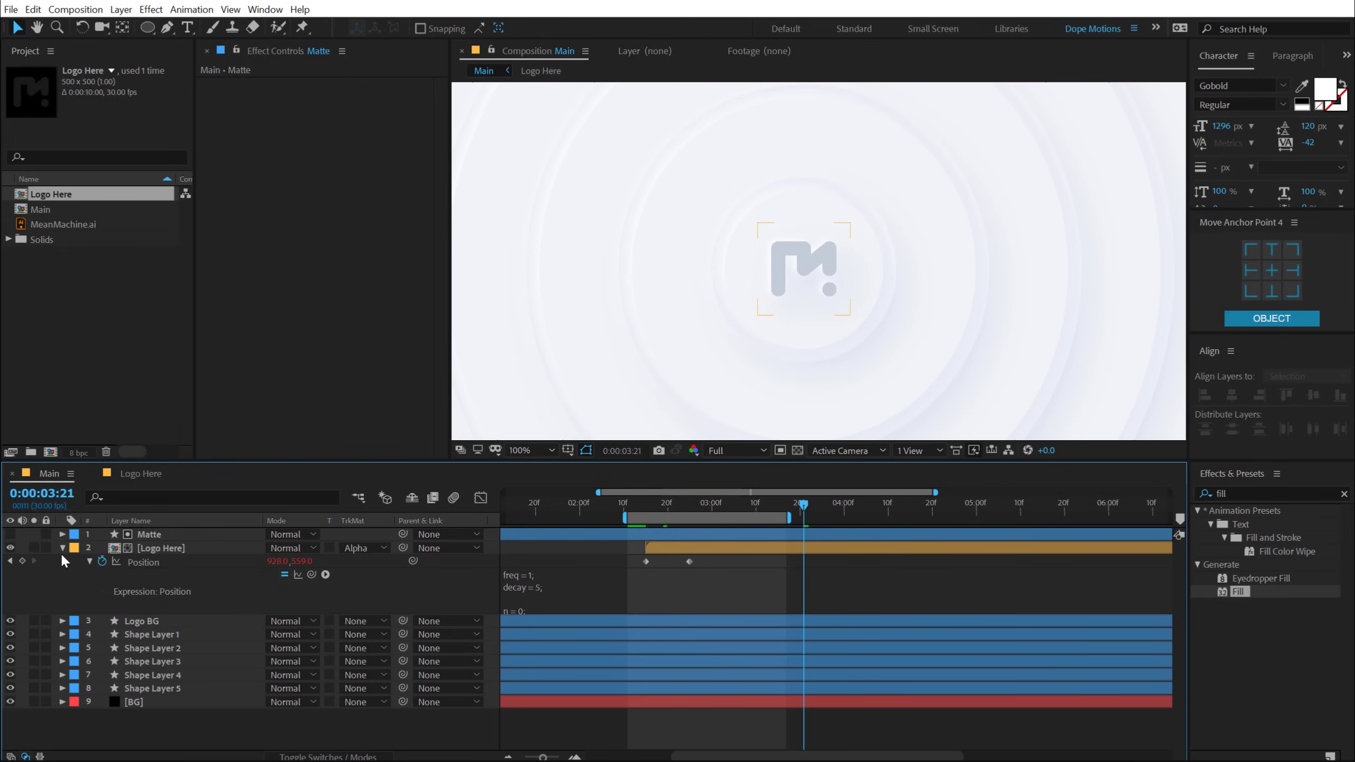
{"action": "left_click", "coordinate": [63, 549]}
{"action": "key", "text": "comma"}
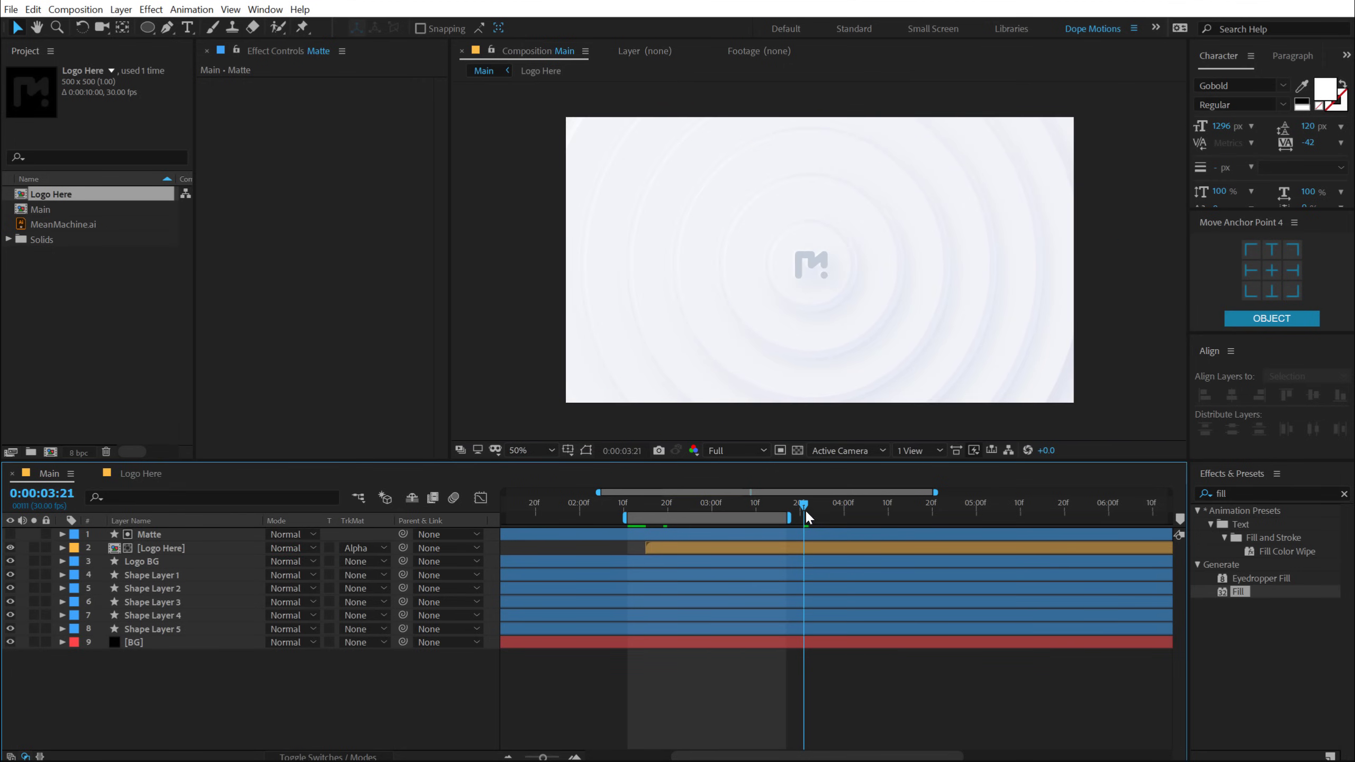
{"action": "left_click_drag", "start_coordinate": [803, 508], "coordinate": [850, 523]}
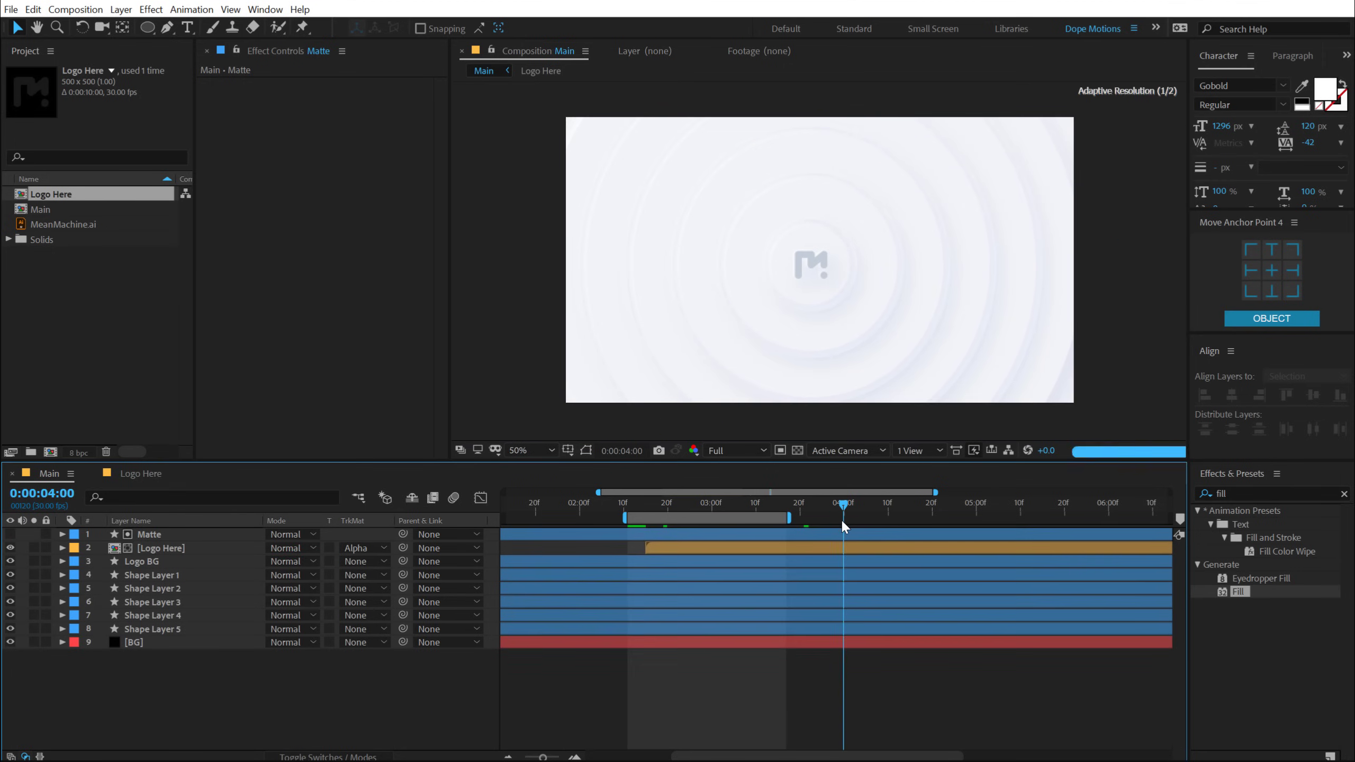
{"action": "key", "text": "n"}
{"action": "key", "text": "Home"}
{"action": "key", "text": "b"}
{"action": "key", "text": "semicolon"}
{"action": "key", "text": "space"}
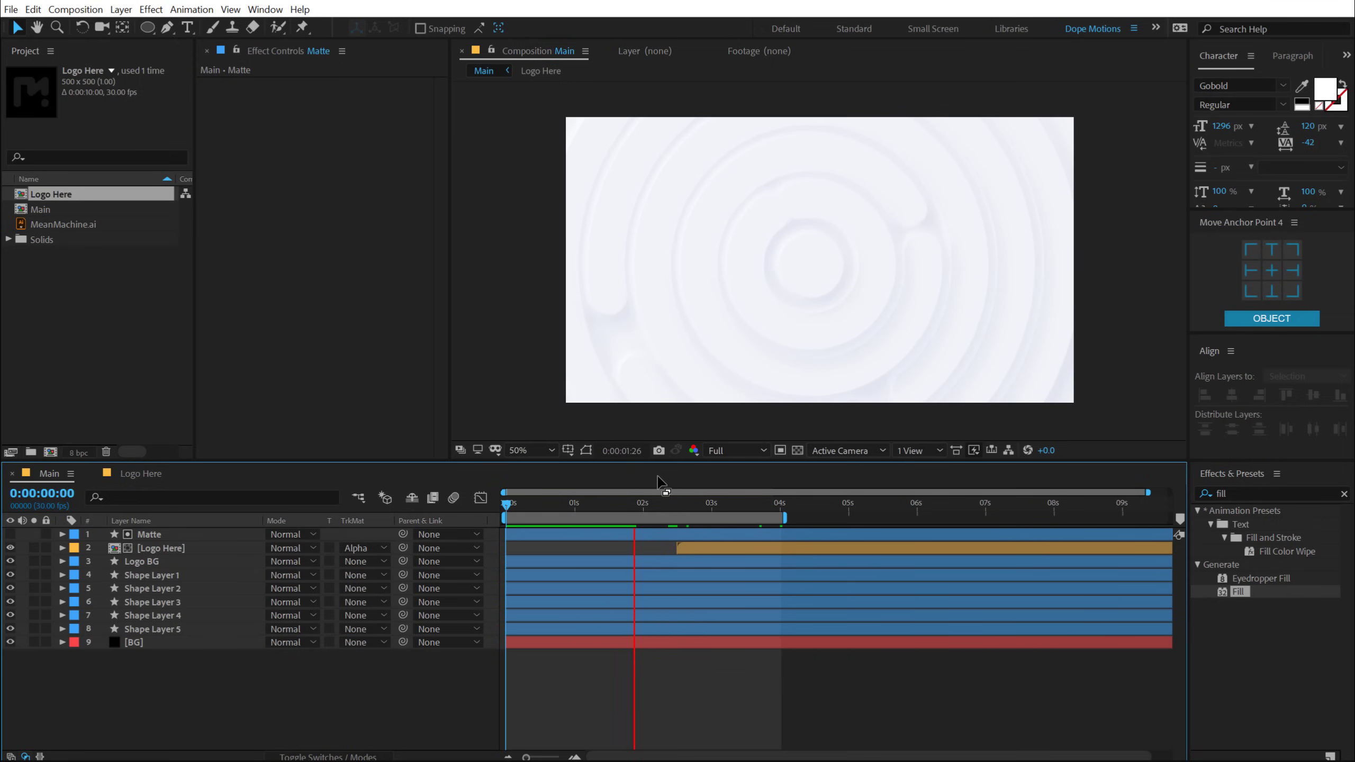
Delete Trim Paths 1 from Logo BG's contents, collapse the layer, and return to frame 0
{"action": "left_click_drag", "start_coordinate": [619, 504], "coordinate": [609, 504]}
{"action": "scroll", "coordinate": [781, 301], "scroll_direction": "up", "scroll_amount": 2}
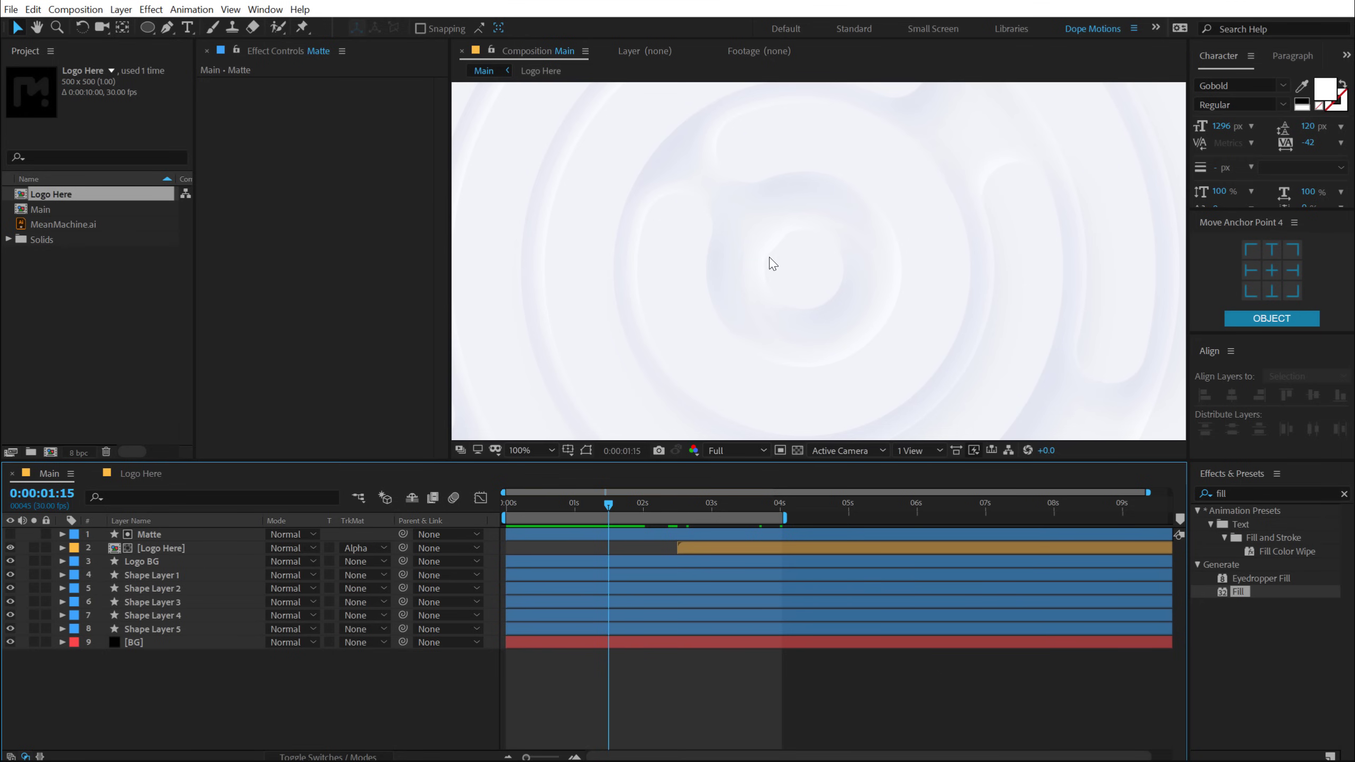
{"action": "left_click", "coordinate": [146, 563]}
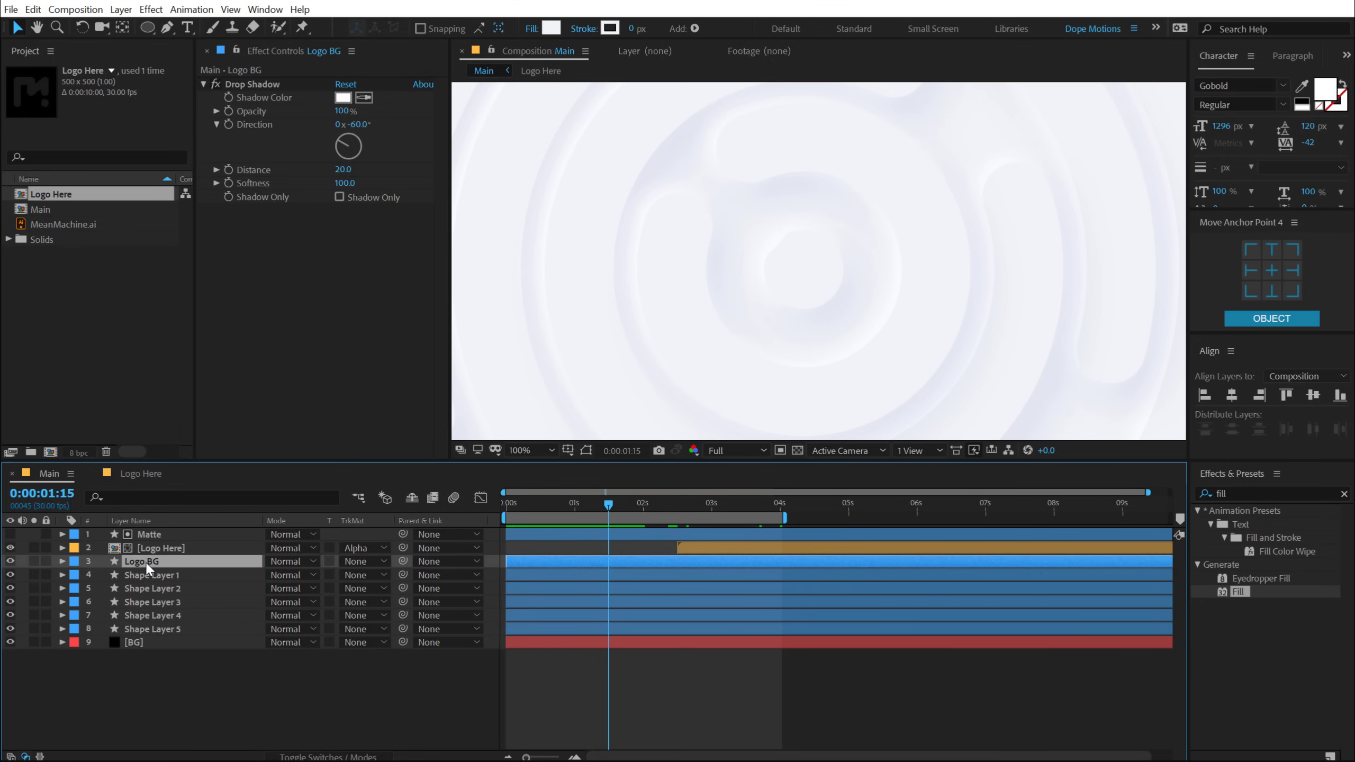
{"action": "left_click", "coordinate": [62, 561]}
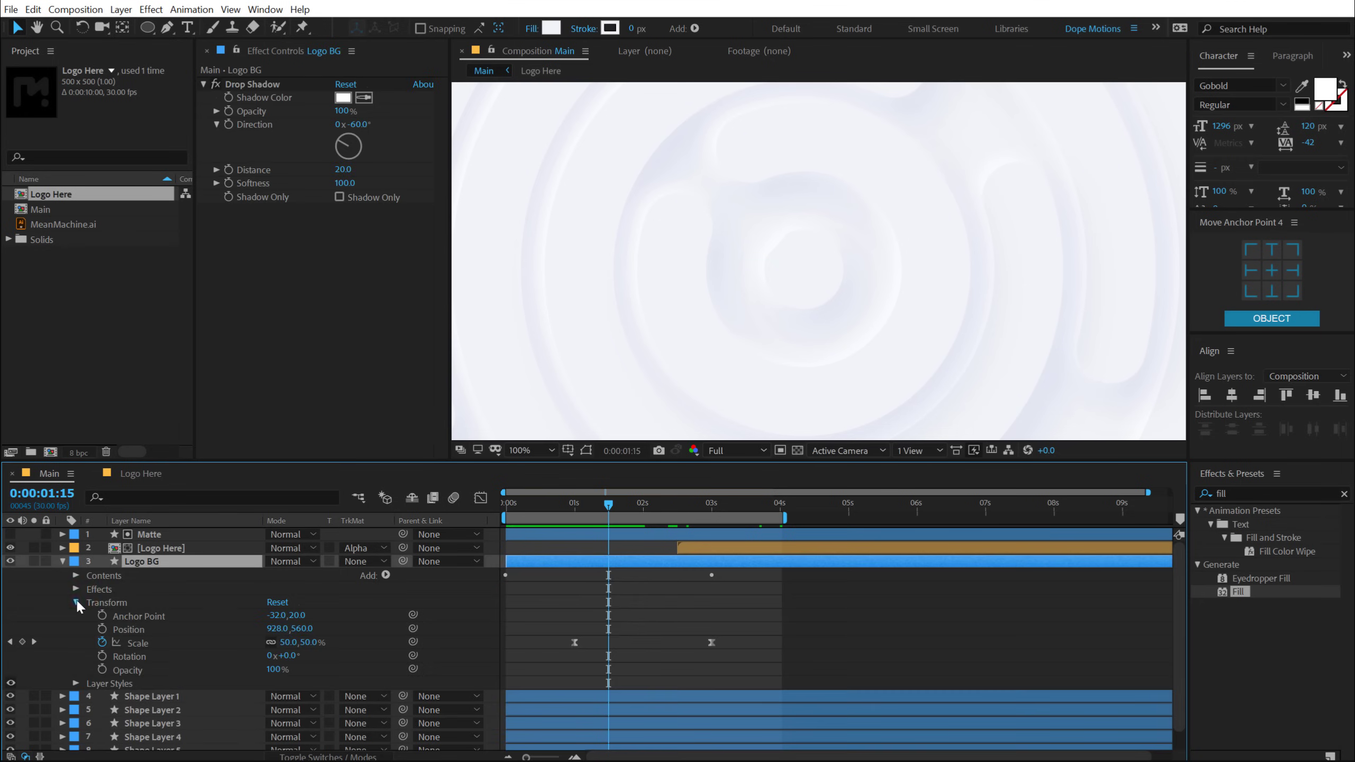
{"action": "left_click", "coordinate": [76, 599]}
{"action": "left_click", "coordinate": [77, 575]}
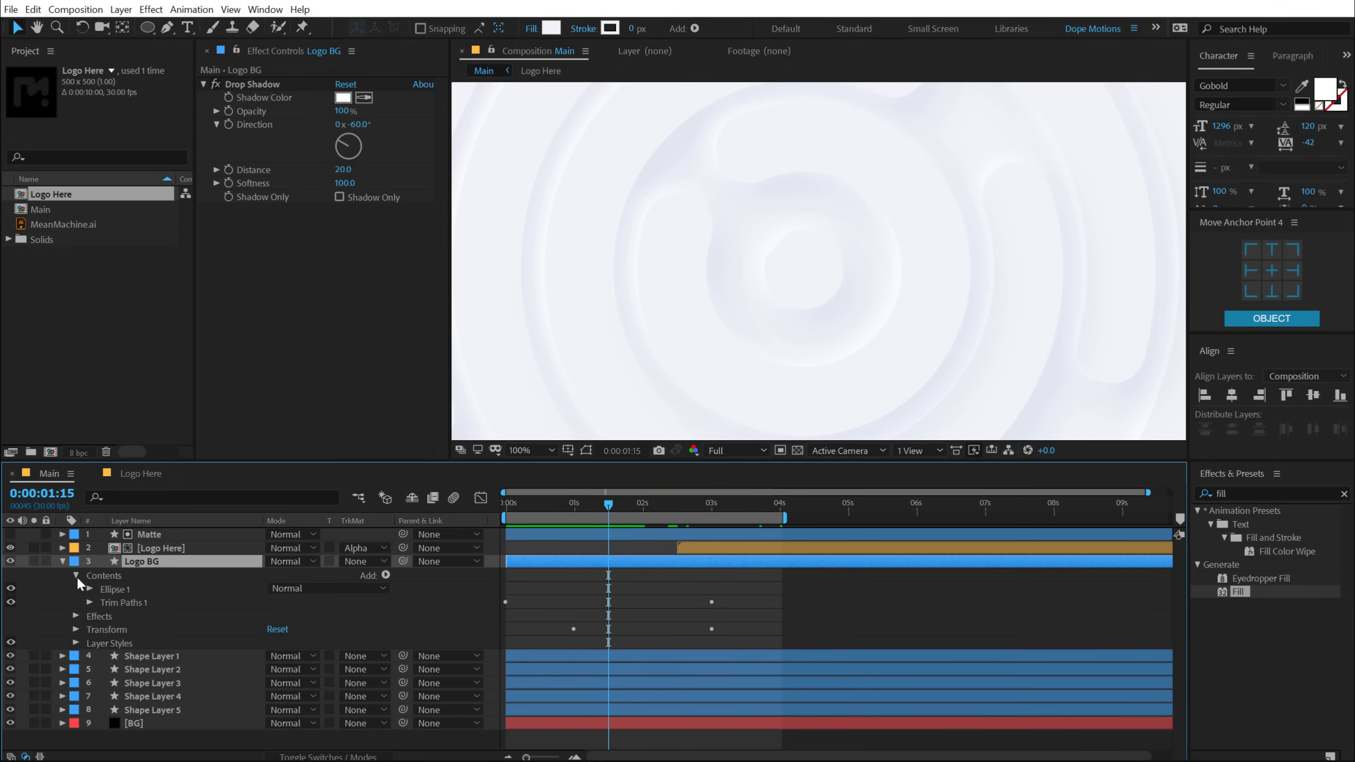
{"action": "left_click", "coordinate": [114, 600]}
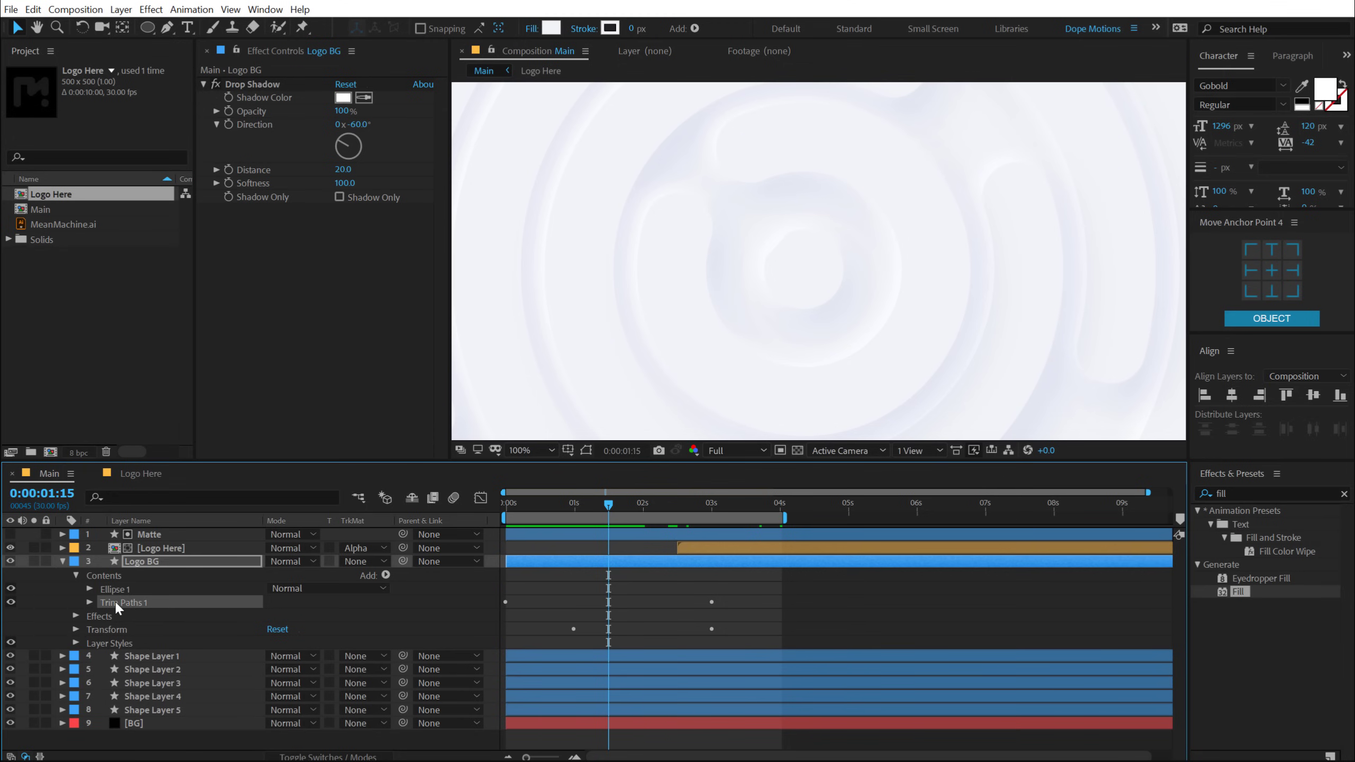
{"action": "key", "text": "Delete"}
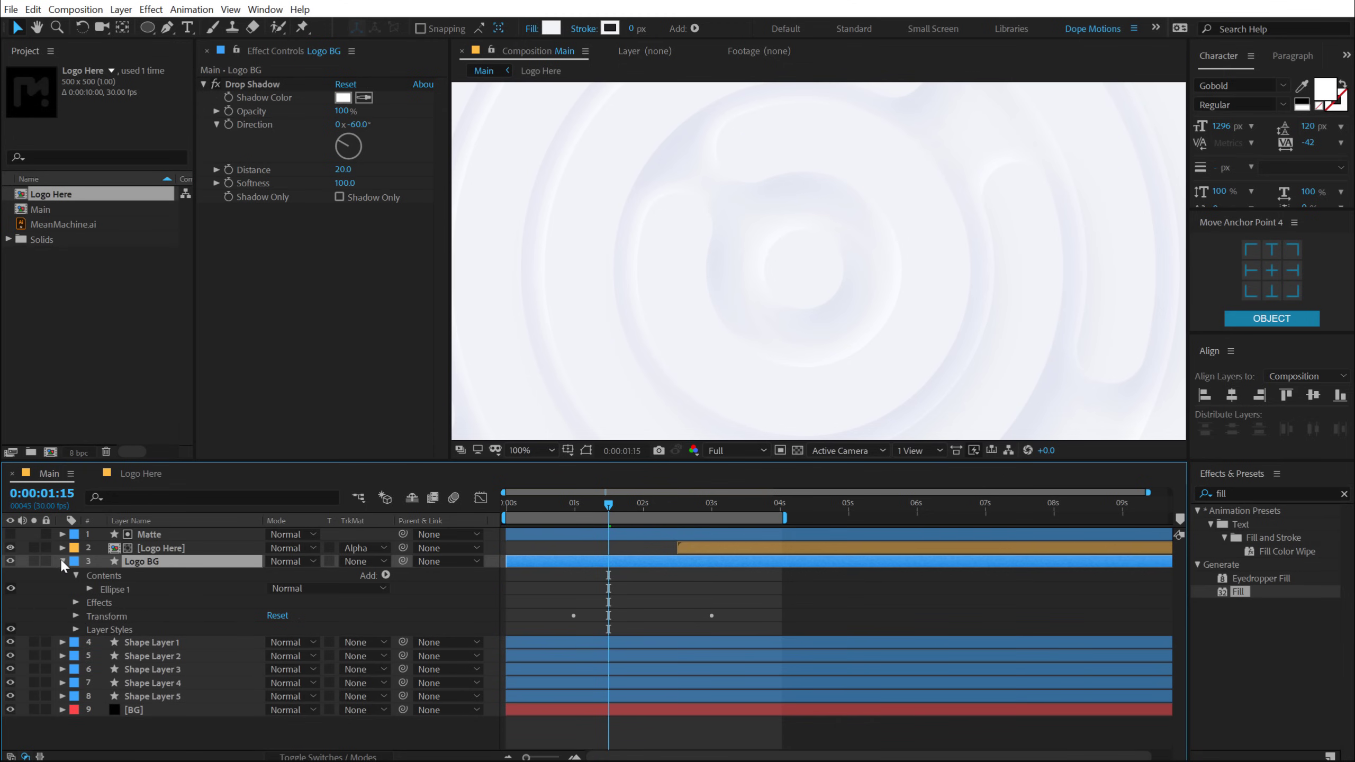
{"action": "left_click", "coordinate": [61, 560]}
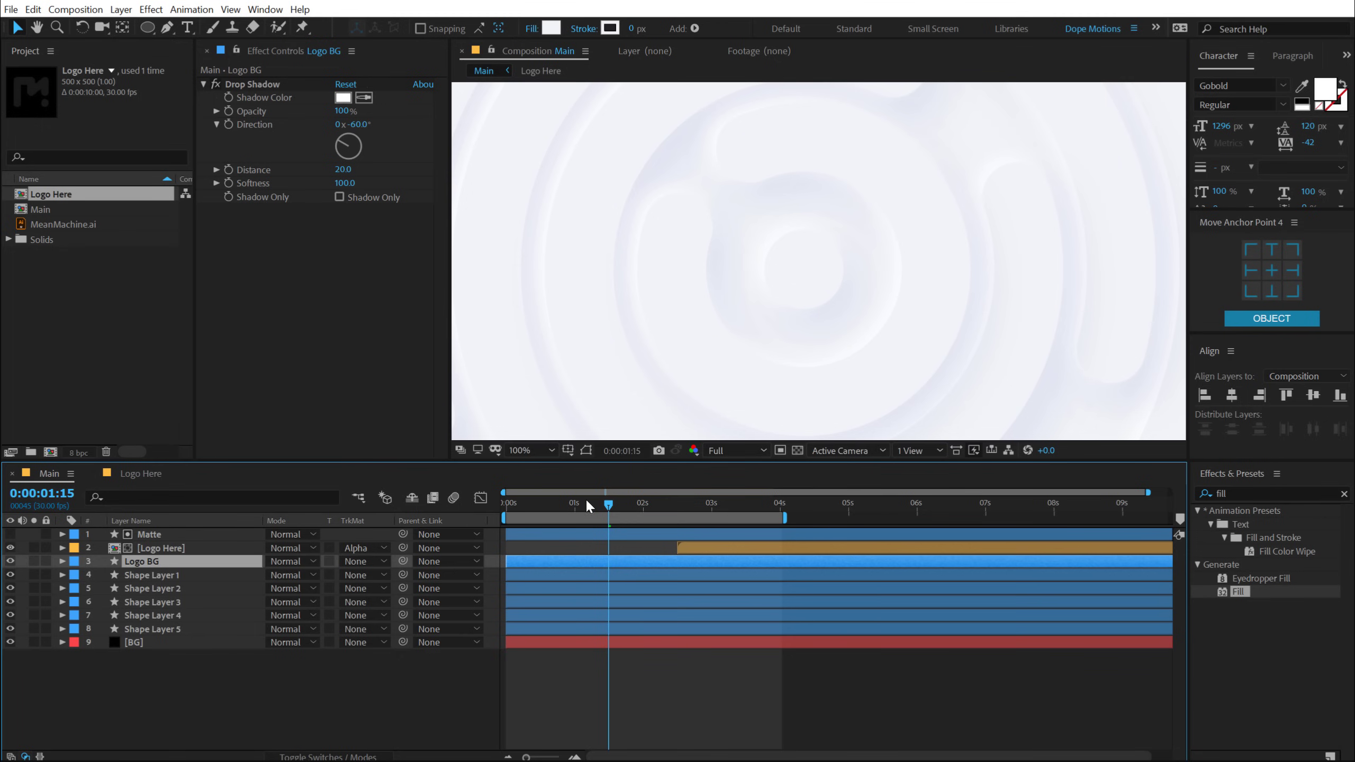
{"action": "left_click_drag", "start_coordinate": [587, 504], "coordinate": [435, 506]}
{"action": "key", "text": "grave"}
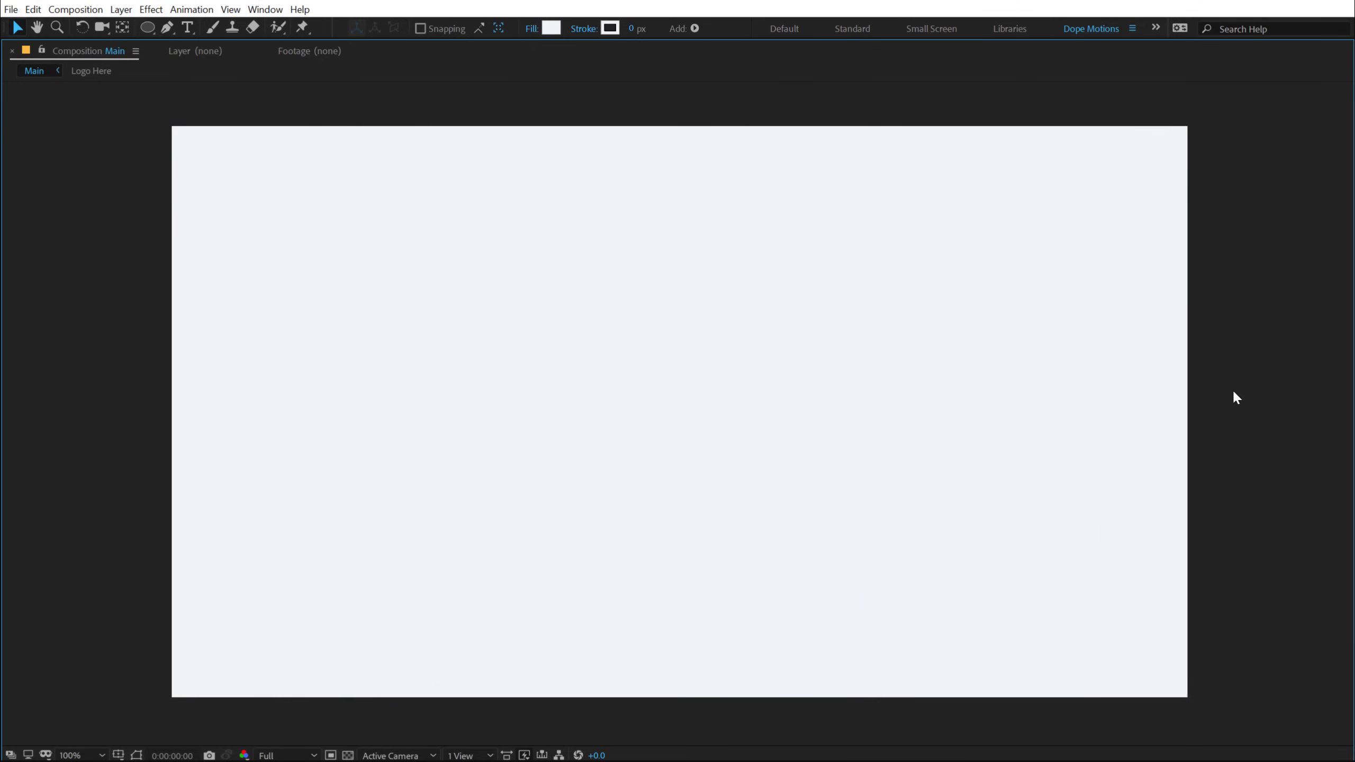
{"action": "key", "text": "Tab"}
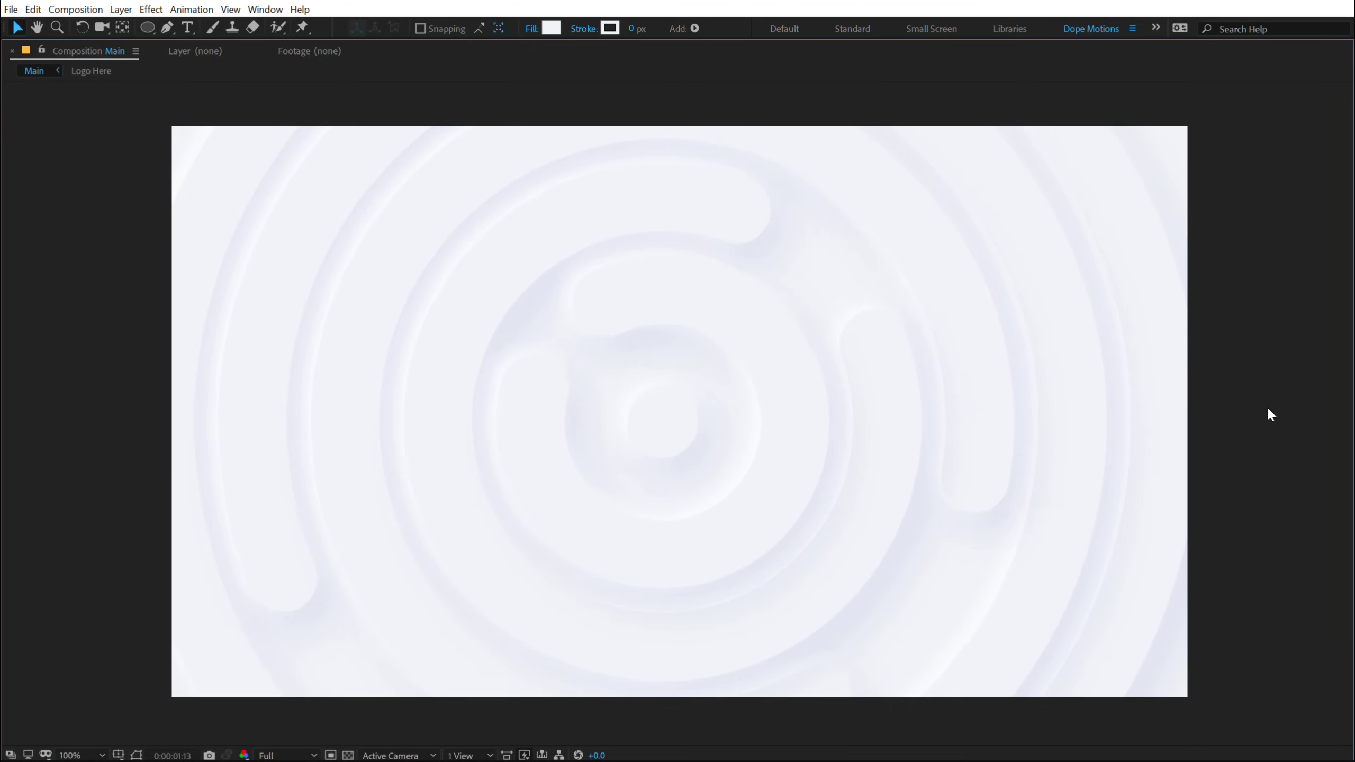
{"action": "left_click", "coordinate": [1270, 415]}
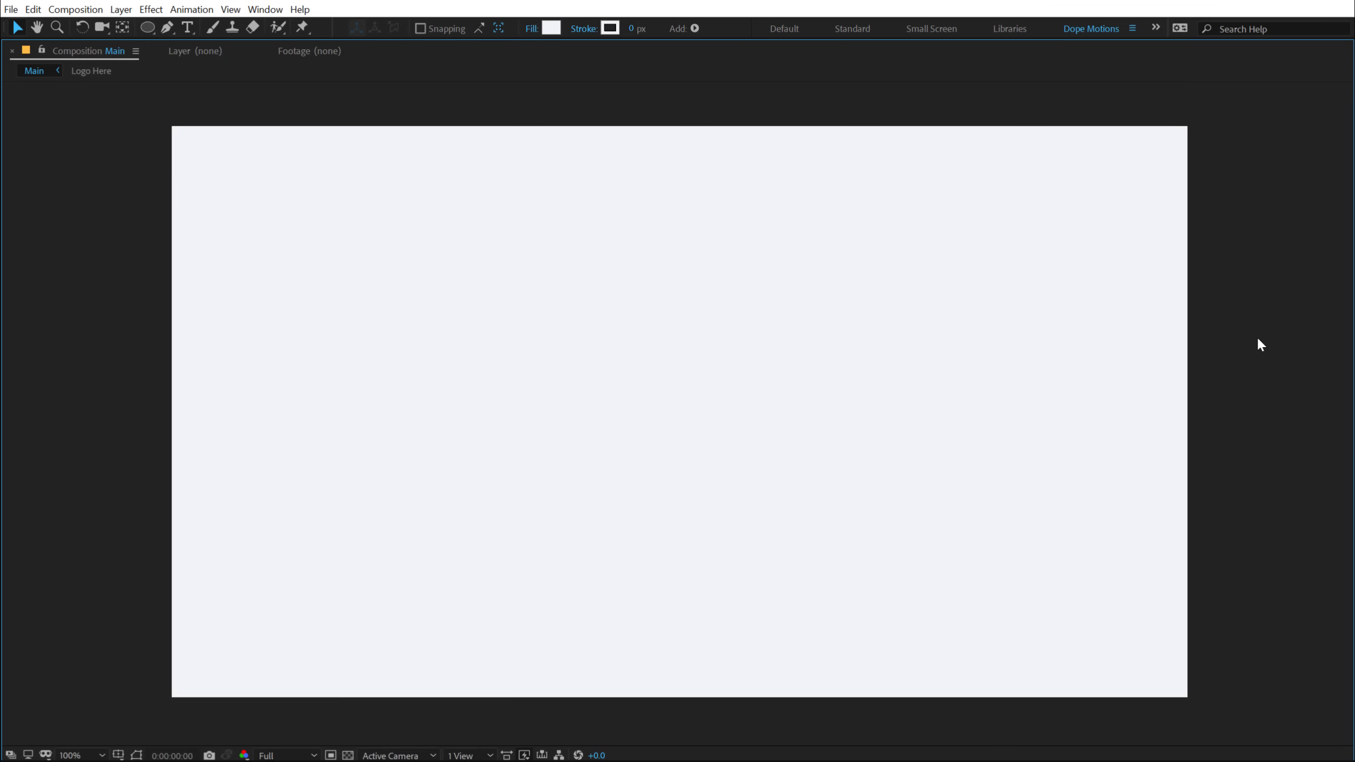
{"action": "key", "text": "grave"}
{"action": "mouse_move", "coordinate": [693, 508]}
{"action": "left_mouse_down"}
{"action": "mouse_move", "coordinate": [750, 502]}
{"action": "mouse_move", "coordinate": [669, 506]}
{"action": "mouse_move", "coordinate": [731, 503]}
{"action": "mouse_move", "coordinate": [685, 509]}
{"action": "mouse_move", "coordinate": [714, 506]}
{"action": "left_mouse_up"}
Apply a Fill effect to Shape Layer 1 and sample the light background colour
{"action": "left_click", "coordinate": [674, 709]}
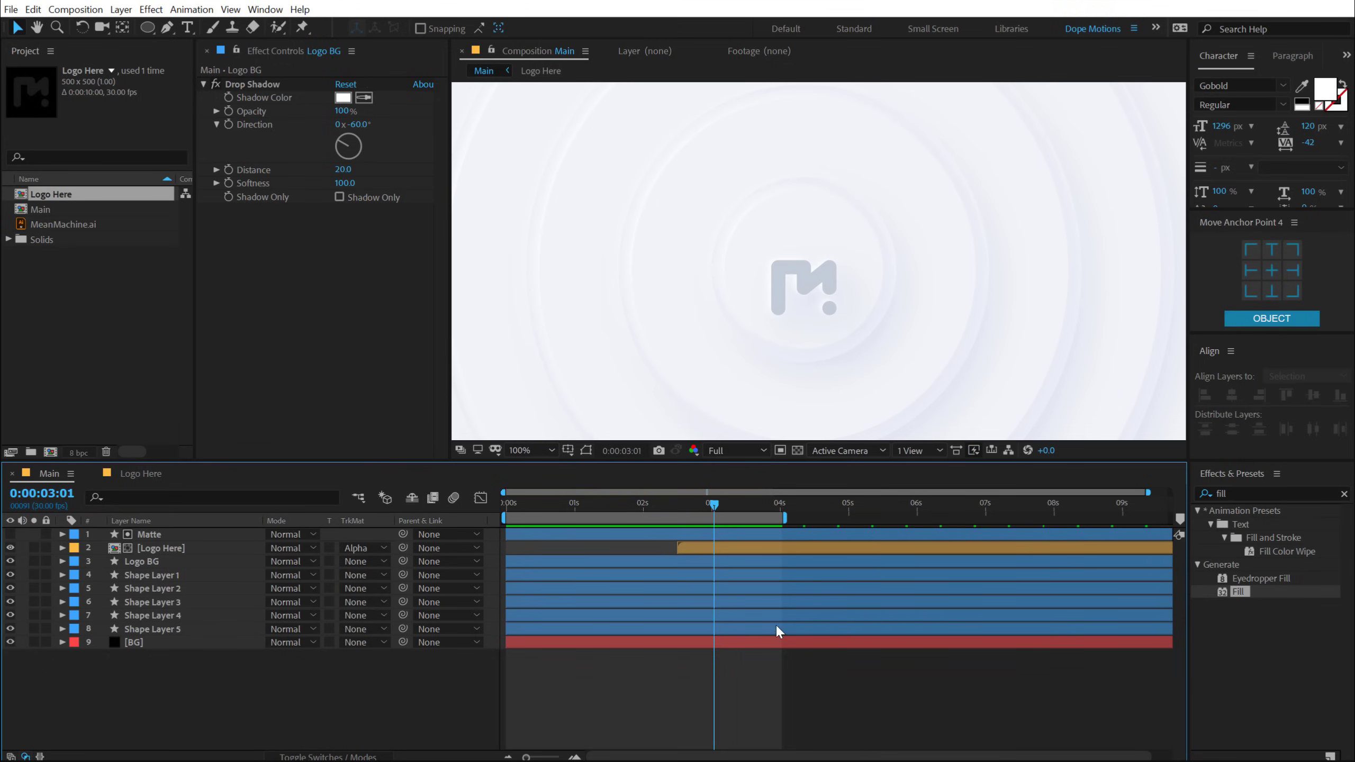
{"action": "left_click", "coordinate": [160, 575]}
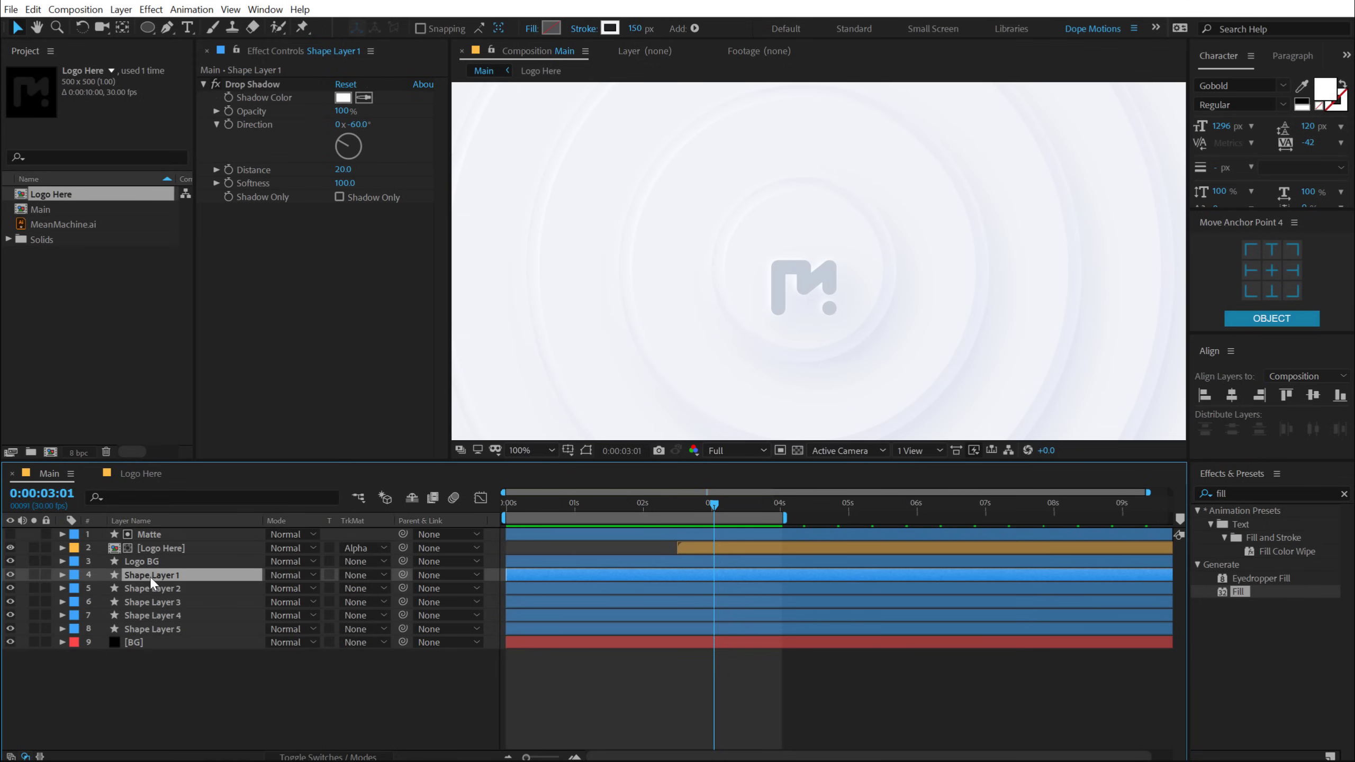
{"action": "double_click", "coordinate": [1235, 590]}
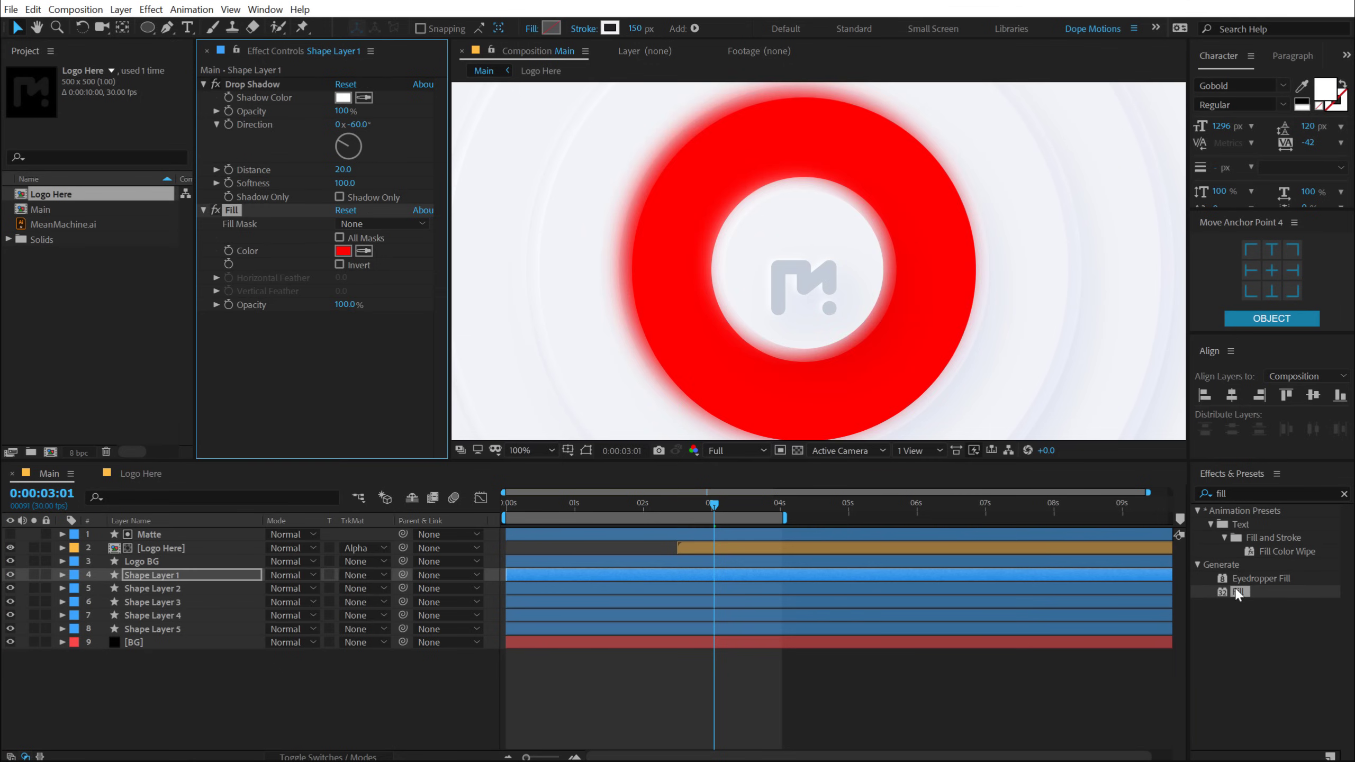
{"action": "left_click", "coordinate": [364, 251]}
{"action": "left_click", "coordinate": [1104, 227]}
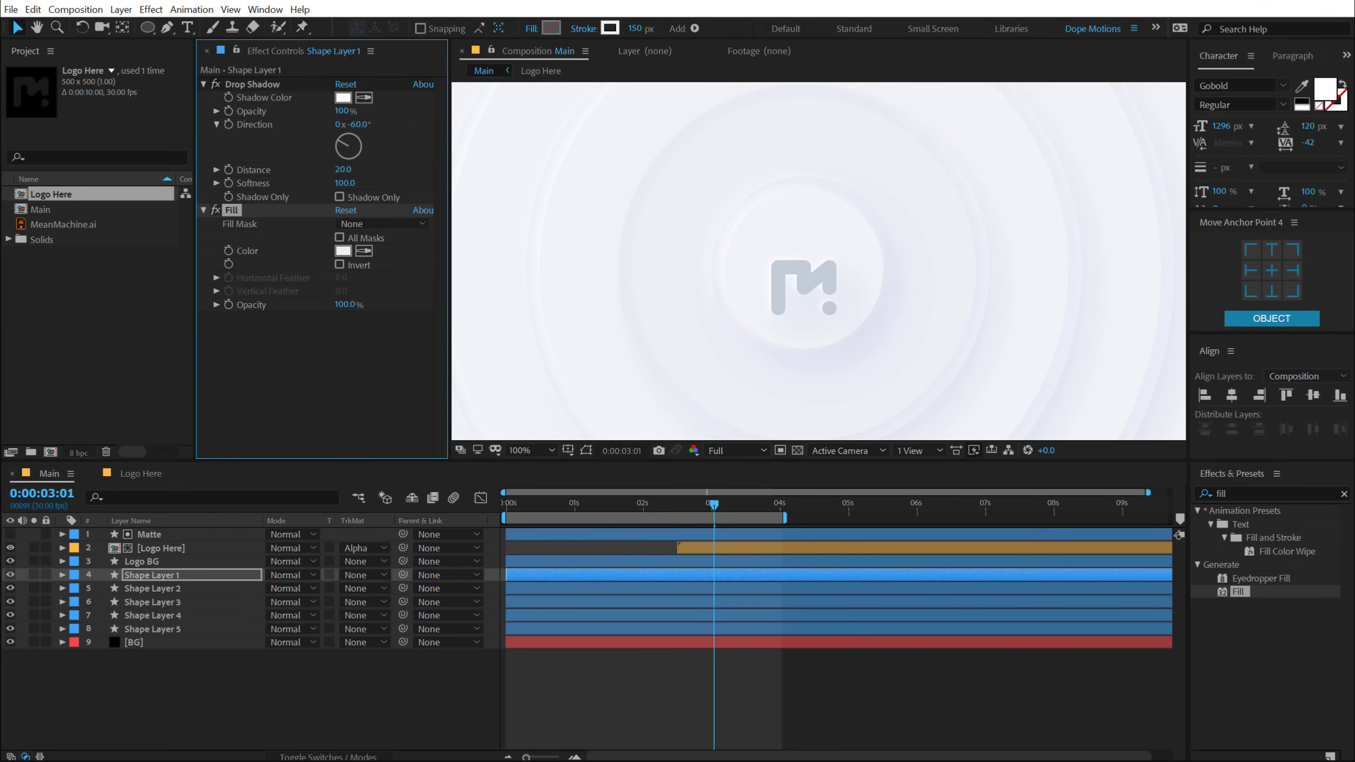
Set the Fill colour to hex F1F3F6 copied from the notes
{"action": "key", "text": "alt+Tab"}
{"action": "left_click_drag", "start_coordinate": [412, 286], "coordinate": [359, 286]}
{"action": "key", "text": "ctrl+c"}
{"action": "key", "text": "alt+Tab"}
{"action": "left_click", "coordinate": [343, 250]}
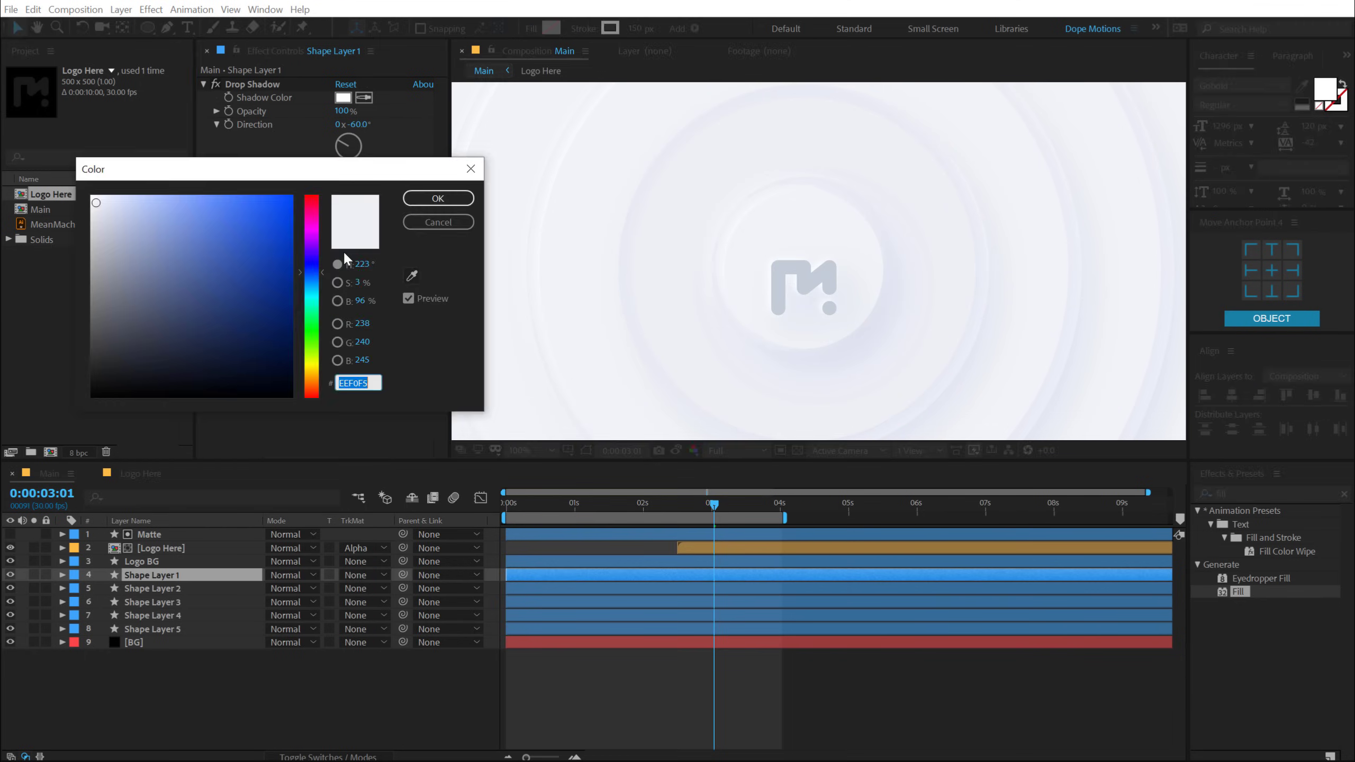
{"action": "key", "text": "ctrl+v"}
{"action": "key", "text": "Return"}
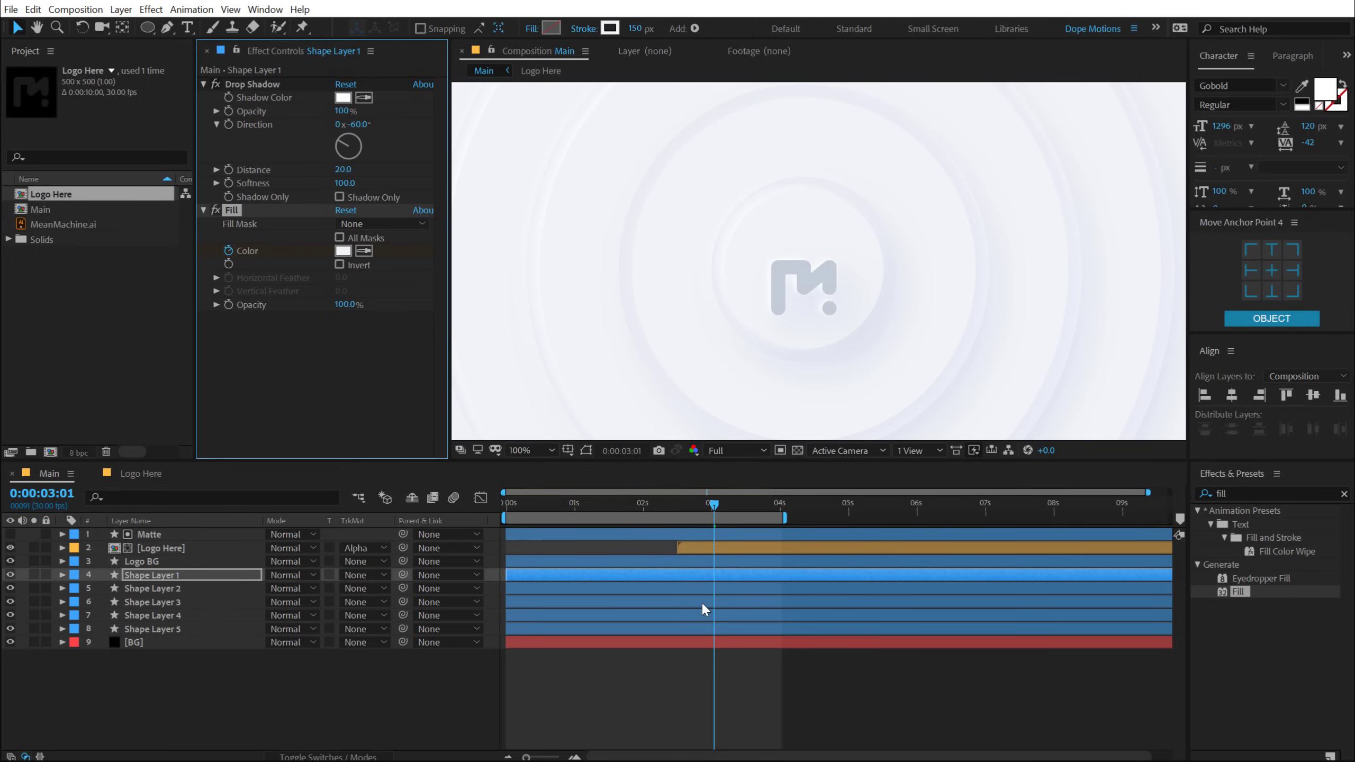
Change Shape Layer 1's Fill colour to C3CCD9 and move Drop Shadow below the Fill effect
{"action": "left_click_drag", "start_coordinate": [716, 505], "coordinate": [746, 508]}
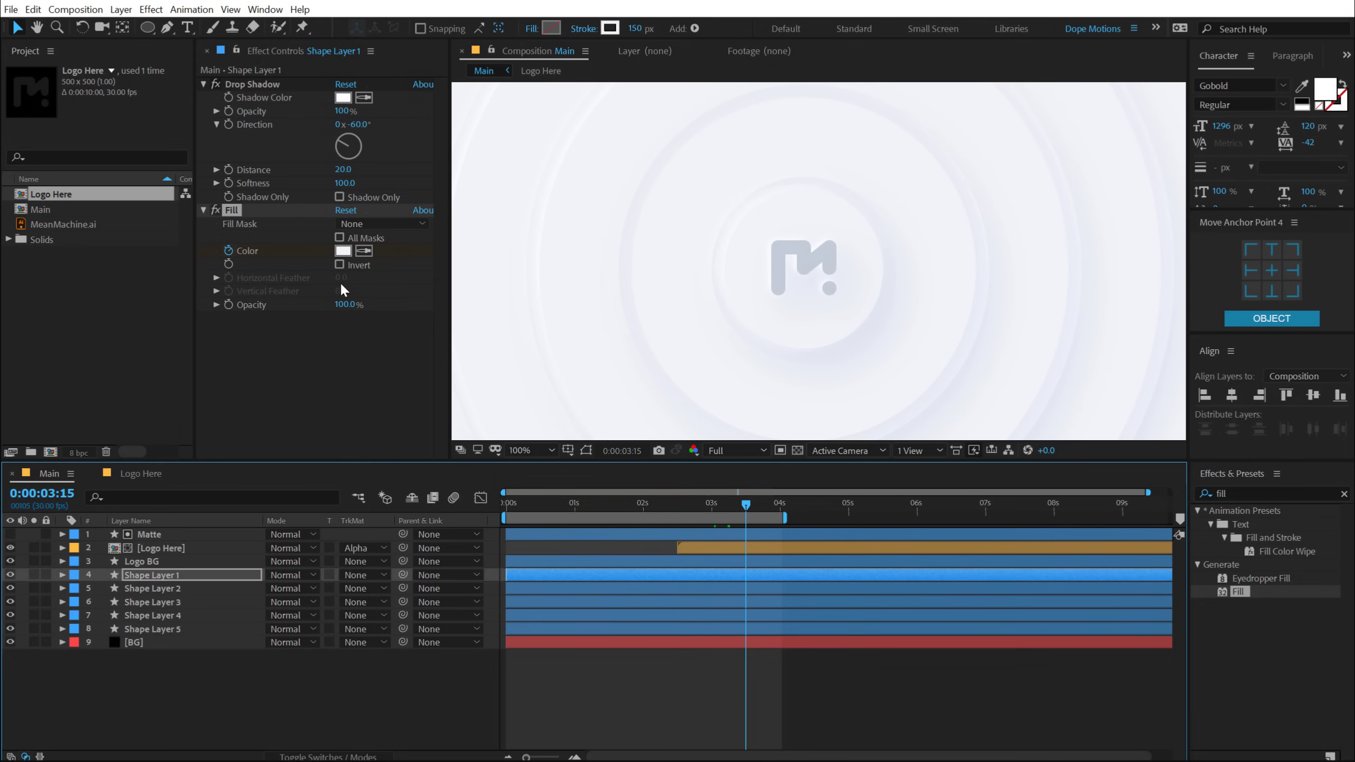
{"action": "key", "text": "alt+Tab"}
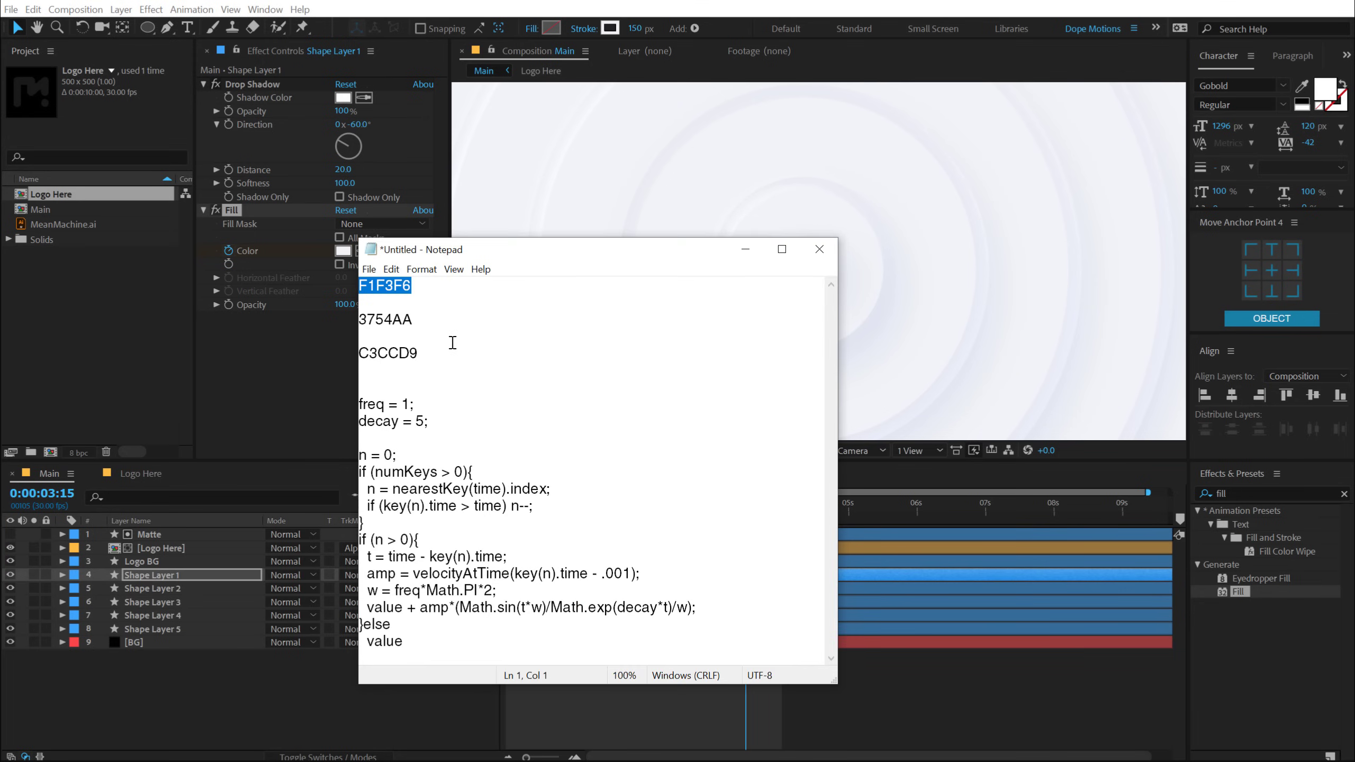
{"action": "left_click_drag", "start_coordinate": [426, 353], "coordinate": [334, 352]}
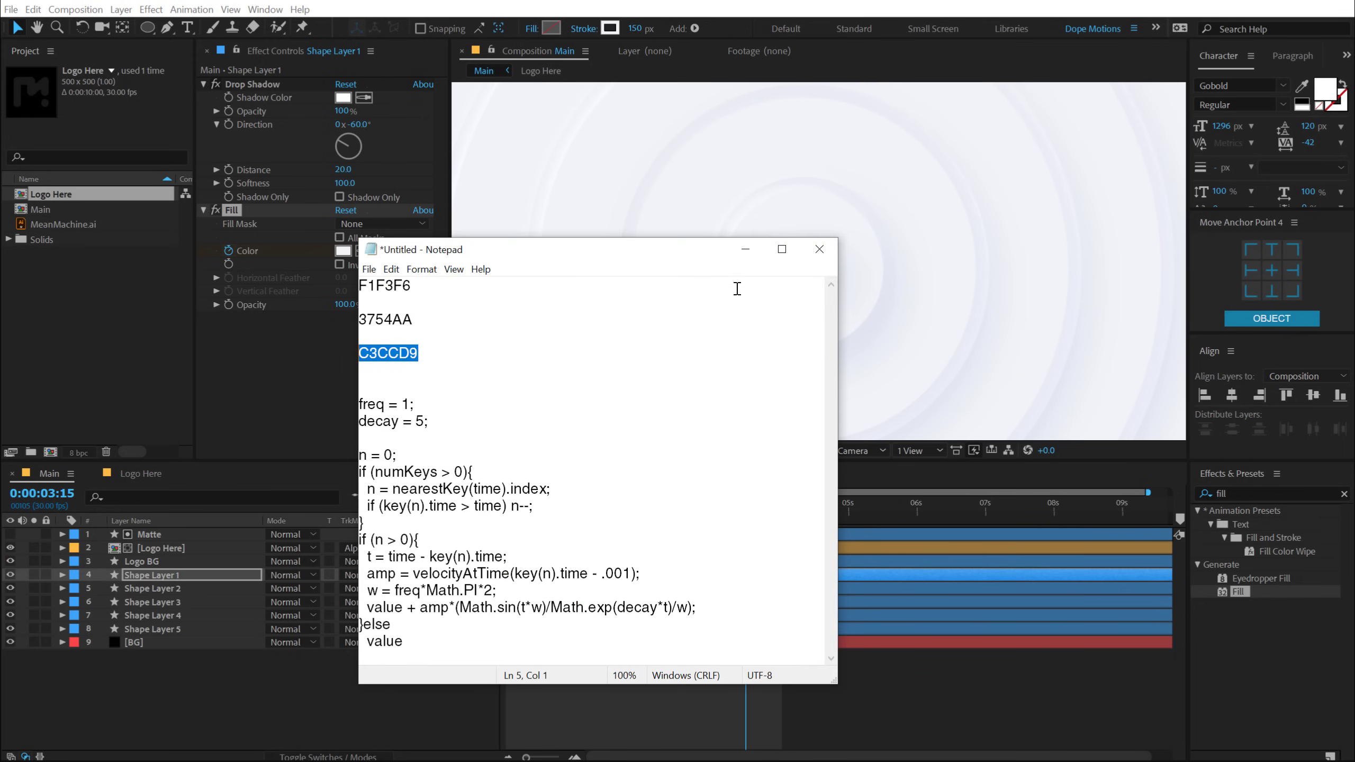
{"action": "key", "text": "ctrl+c"}
{"action": "key", "text": "alt+Tab"}
{"action": "left_click", "coordinate": [343, 251]}
{"action": "key", "text": "ctrl+v"}
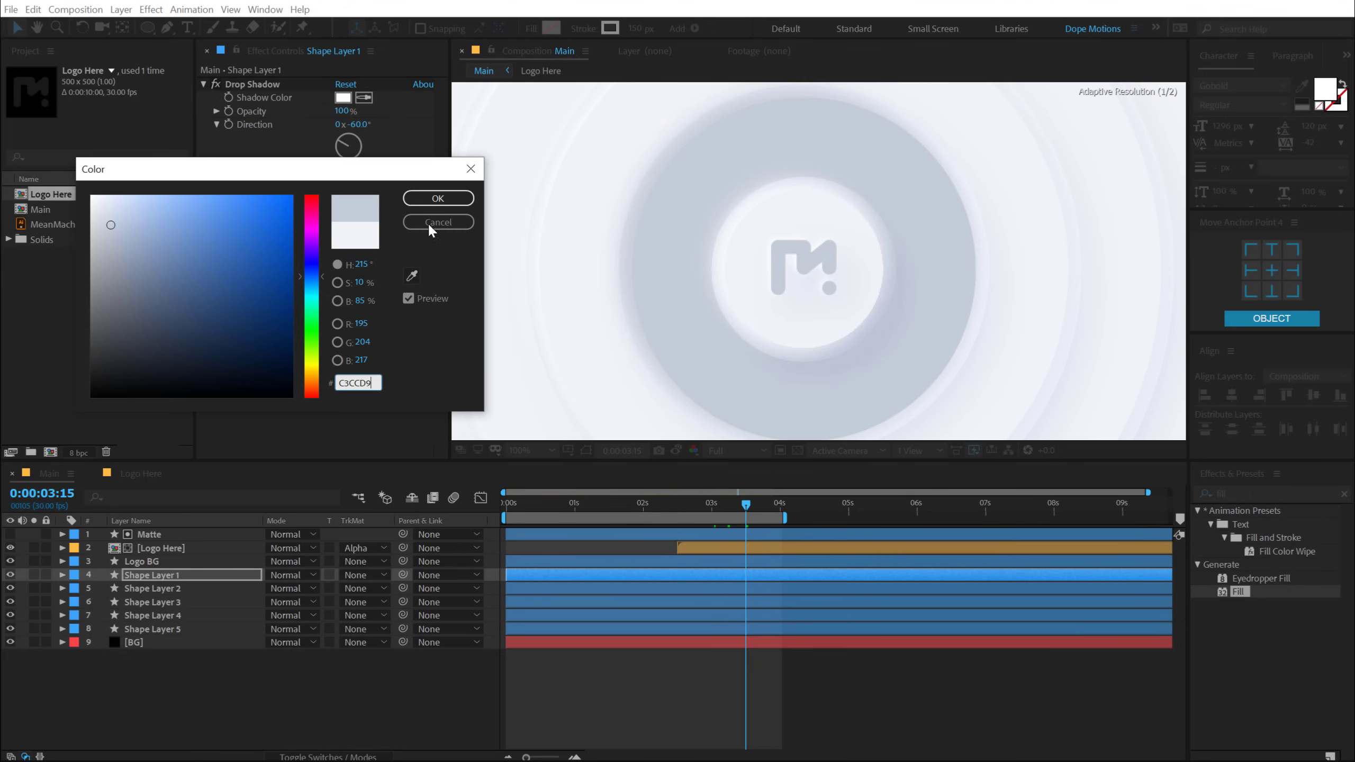
{"action": "left_click", "coordinate": [437, 199]}
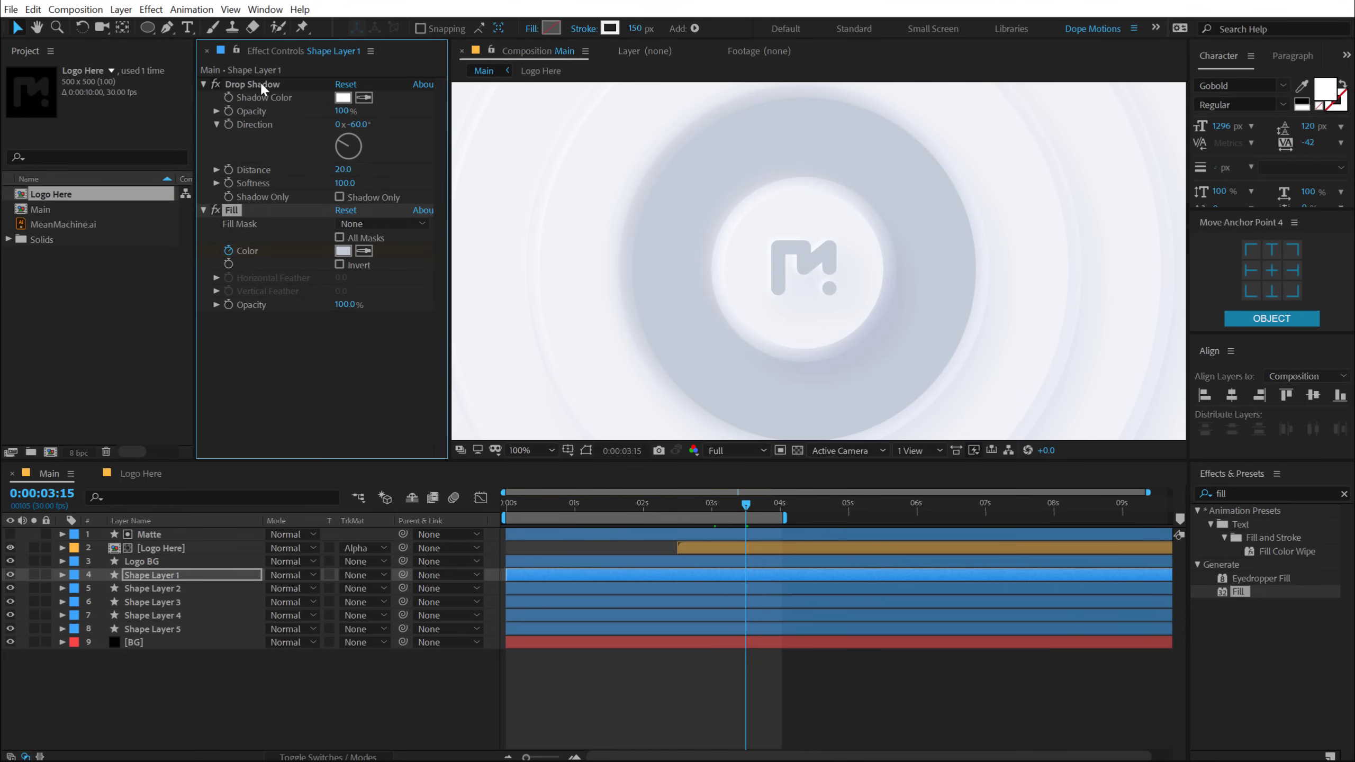
{"action": "left_click_drag", "start_coordinate": [260, 81], "coordinate": [275, 333]}
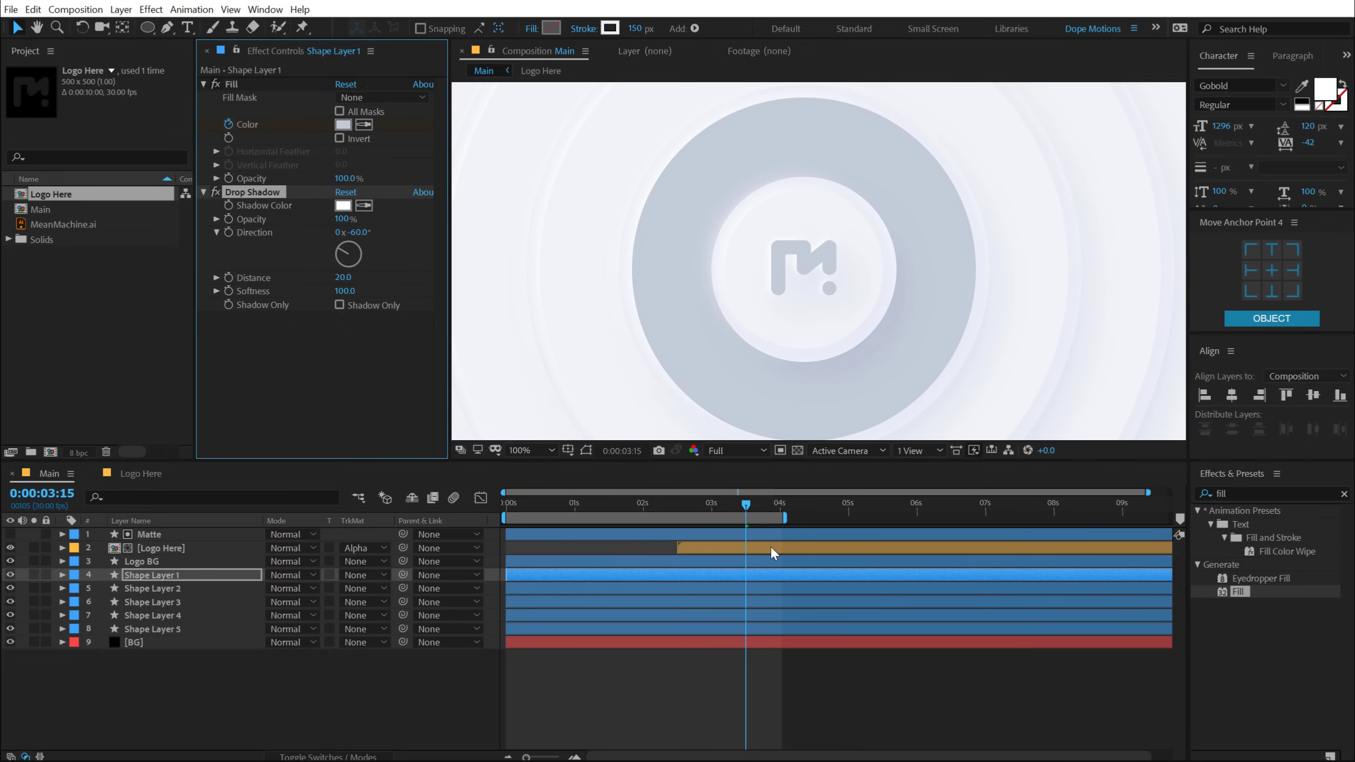
Copy Shape Layer 1's white Color keyframe from 3 seconds to 4 seconds
{"action": "key", "text": "u"}
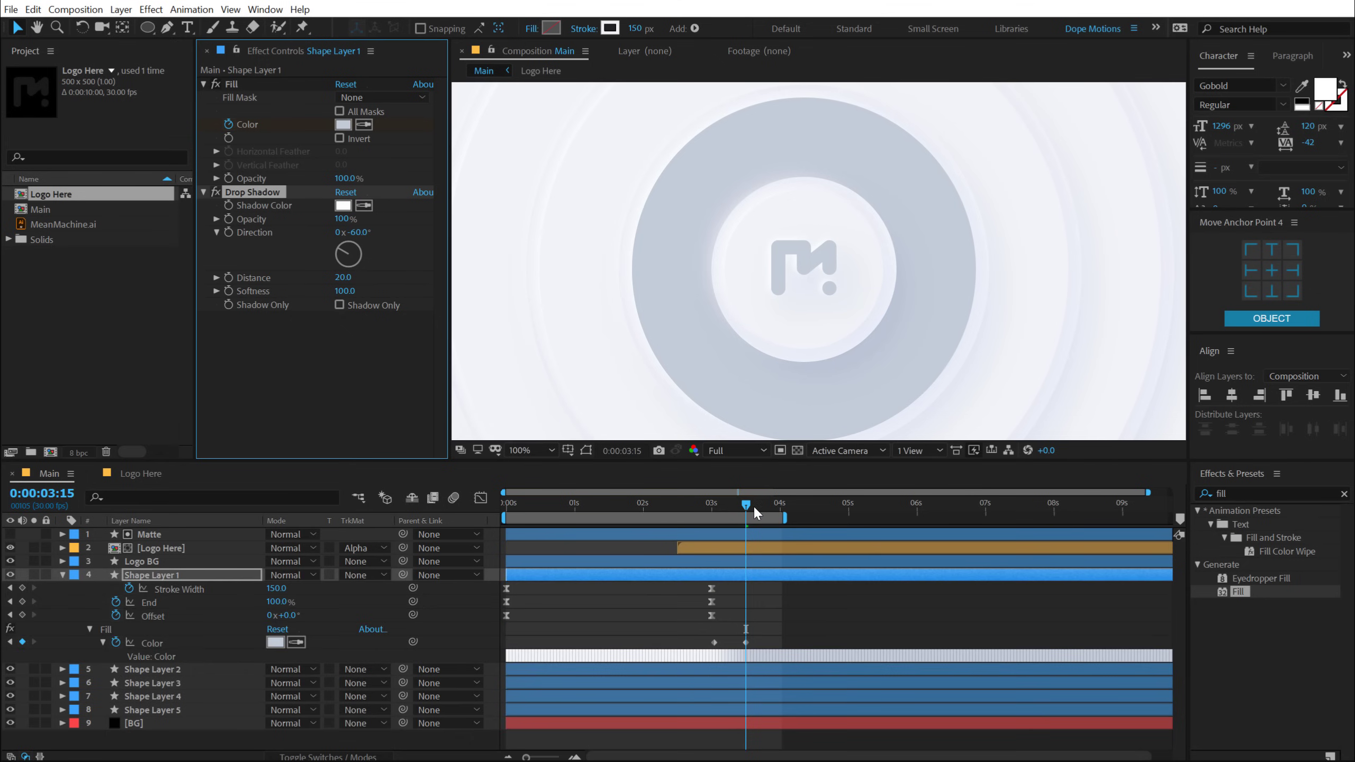
{"action": "left_click", "coordinate": [778, 511]}
{"action": "left_click_drag", "start_coordinate": [779, 512], "coordinate": [781, 512]}
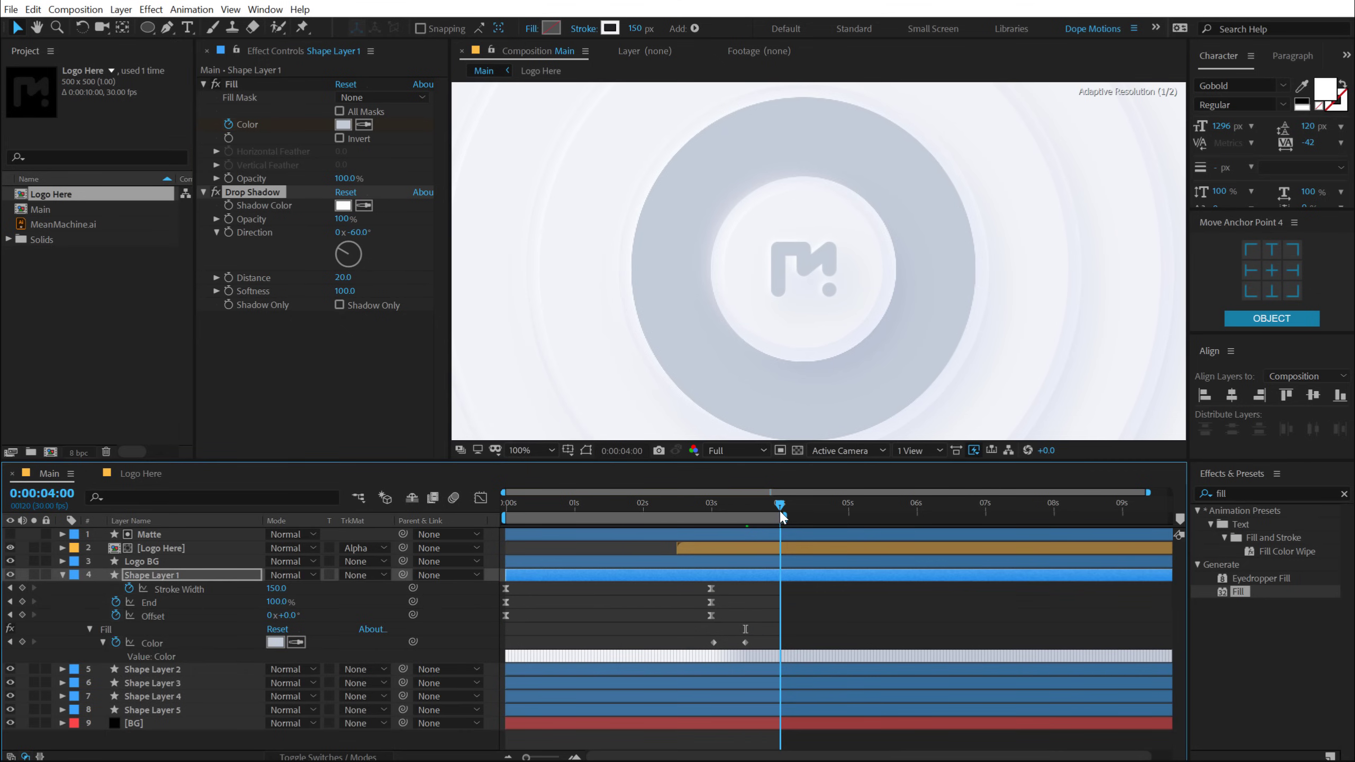
{"action": "left_click", "coordinate": [715, 642]}
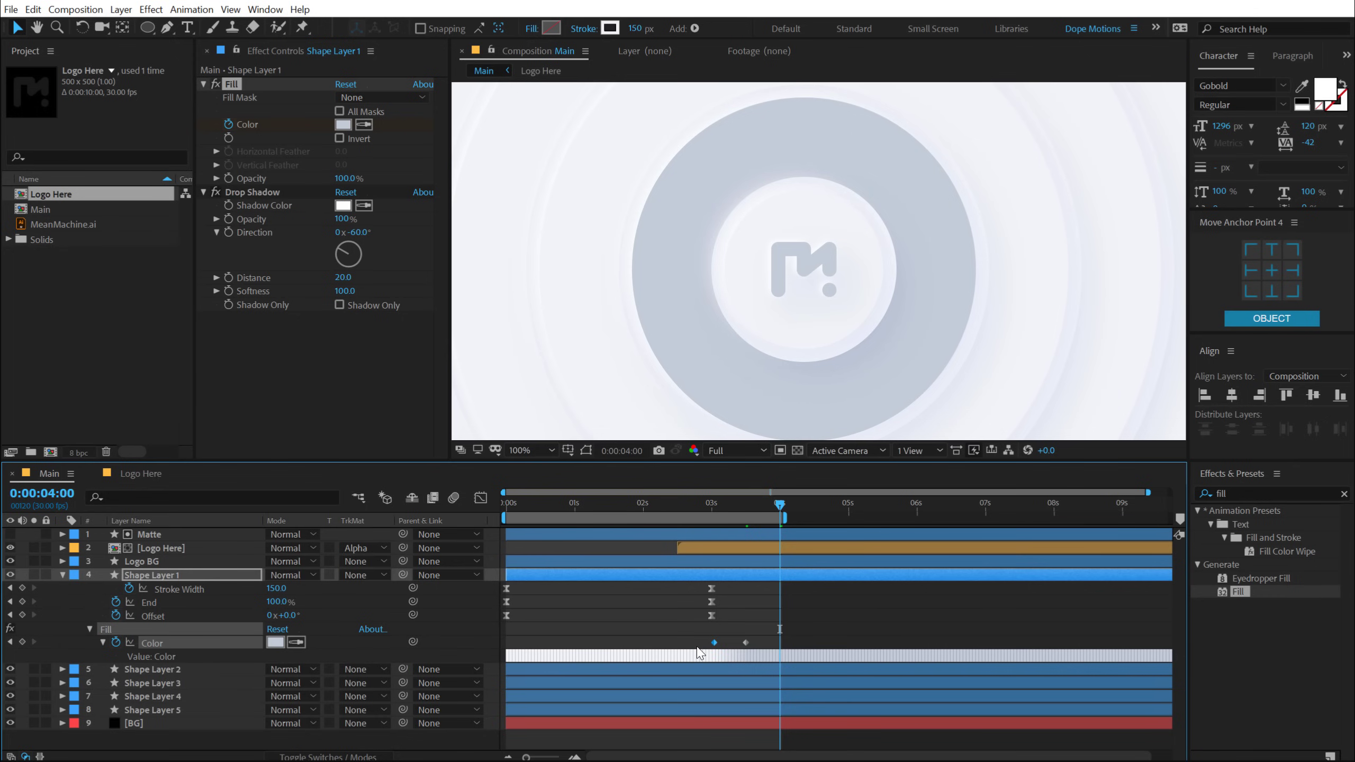
{"action": "key", "text": "ctrl+v"}
{"action": "left_click_drag", "start_coordinate": [729, 514], "coordinate": [768, 527]}
Shift the three Fill Color keyframes slightly earlier
{"action": "left_click_drag", "start_coordinate": [795, 634], "coordinate": [672, 658]}
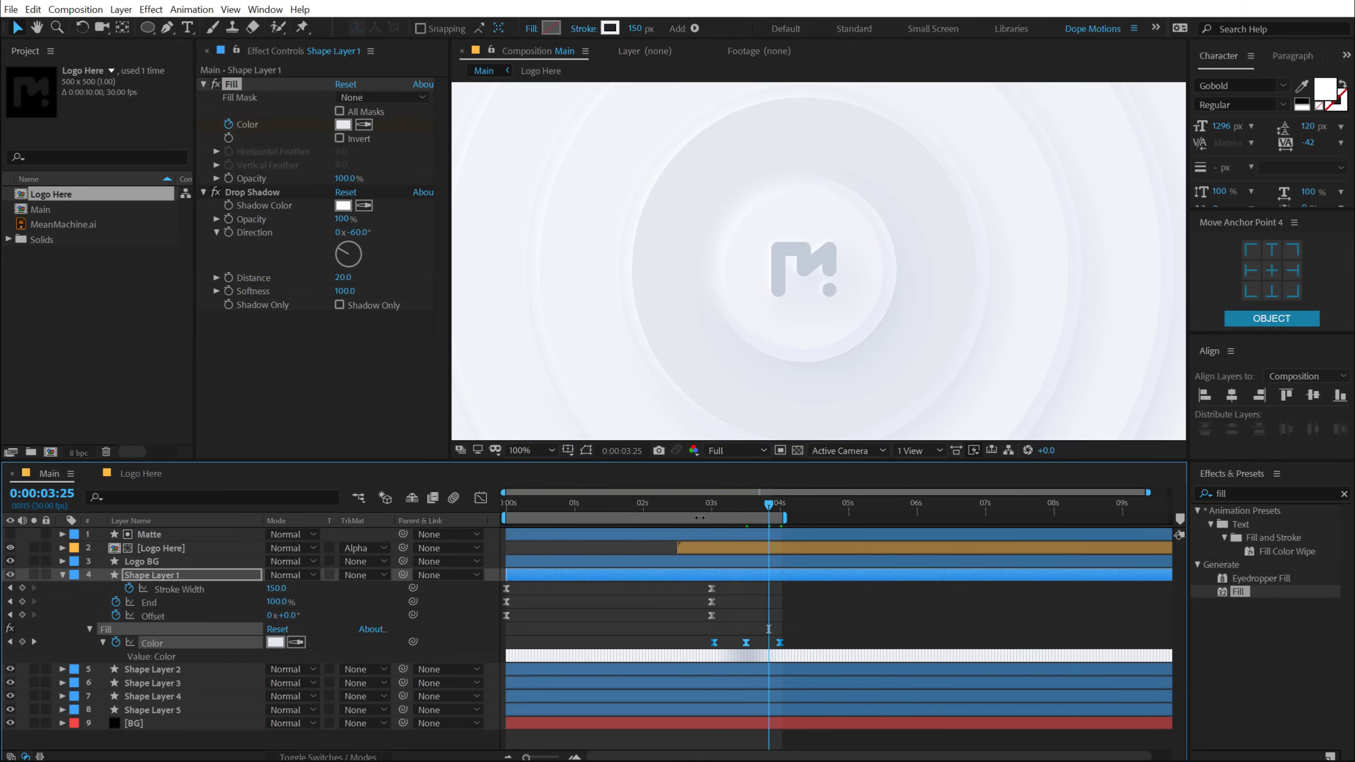
{"action": "left_click_drag", "start_coordinate": [693, 505], "coordinate": [715, 515]}
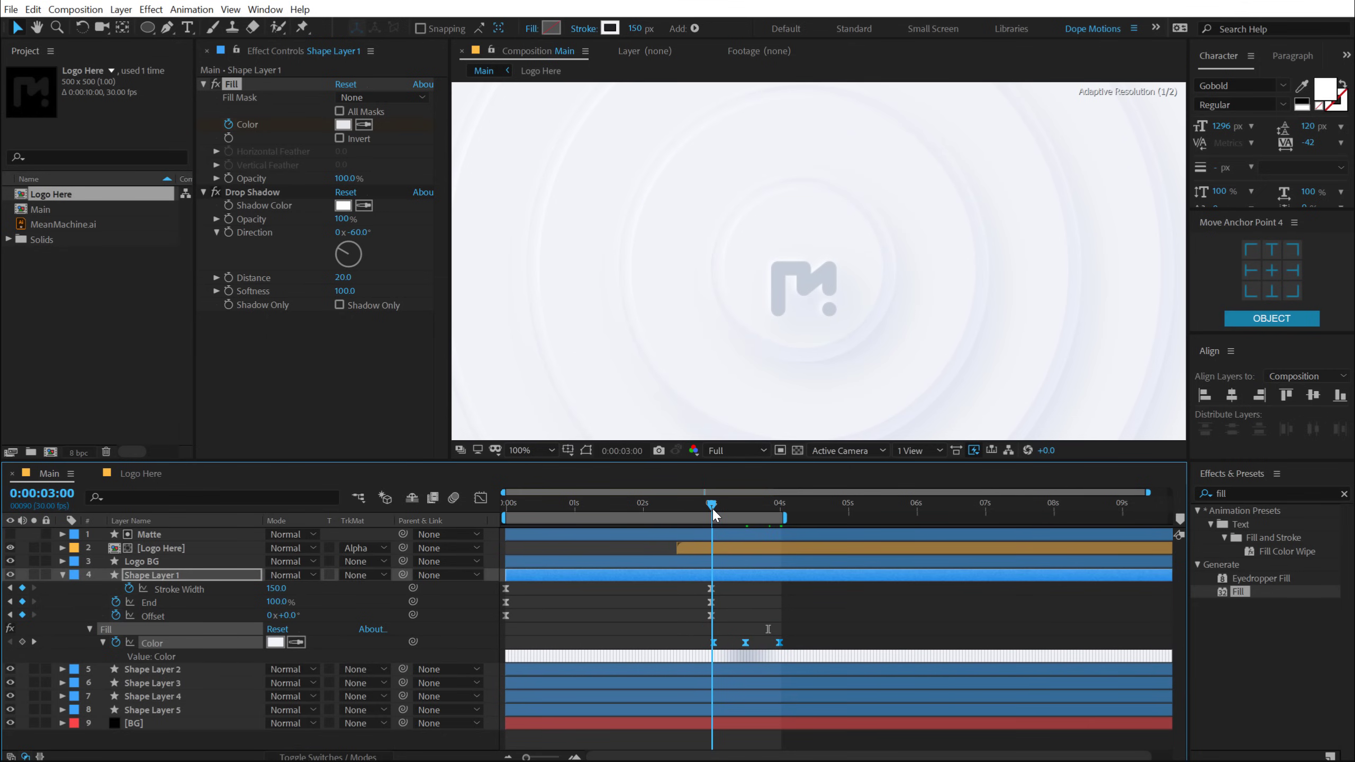
{"action": "left_click_drag", "start_coordinate": [688, 629], "coordinate": [747, 648]}
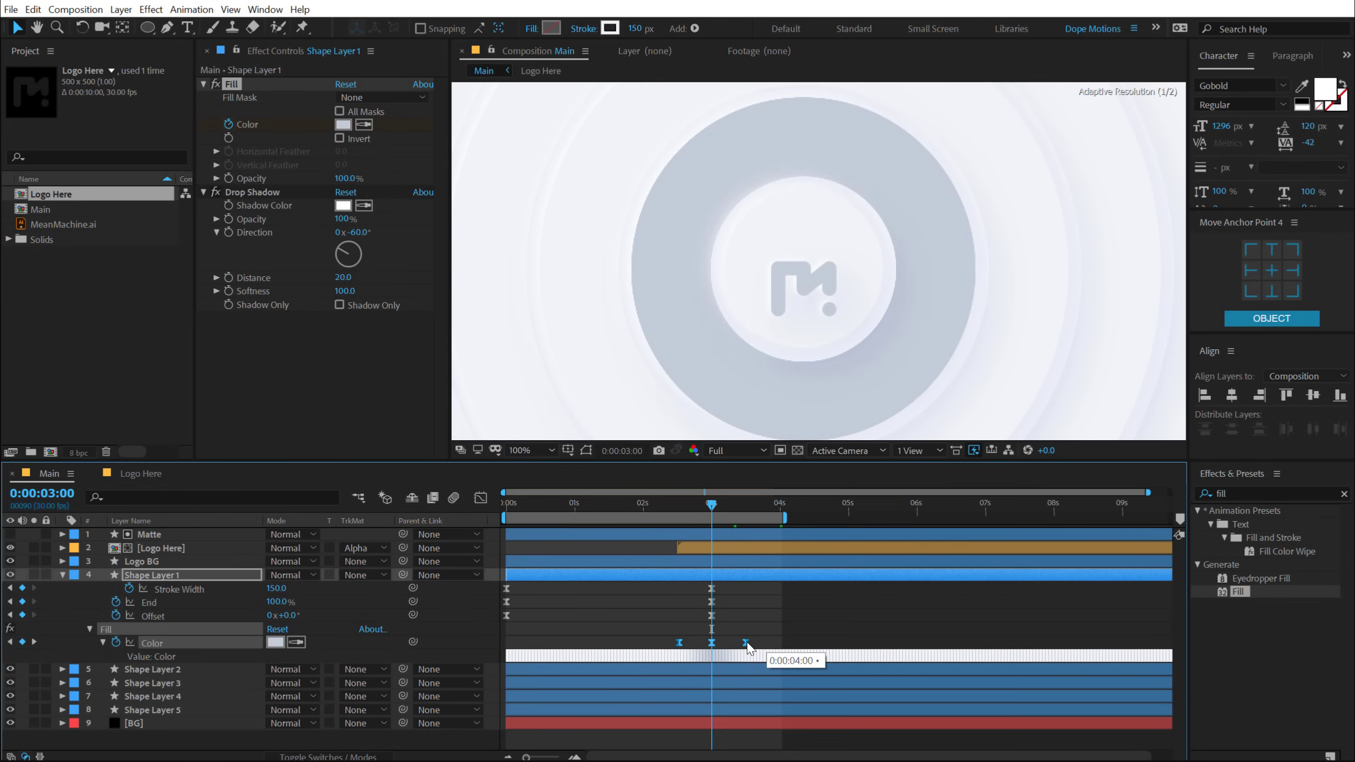
{"action": "left_click_drag", "start_coordinate": [674, 500], "coordinate": [710, 506]}
{"action": "left_click_drag", "start_coordinate": [660, 635], "coordinate": [757, 644]}
{"action": "left_click", "coordinate": [741, 596]}
Start the work area at 2:07 and preview the ring flash at Full resolution
{"action": "left_click_drag", "start_coordinate": [712, 504], "coordinate": [660, 511]}
{"action": "key", "text": "b"}
{"action": "key", "text": "space"}
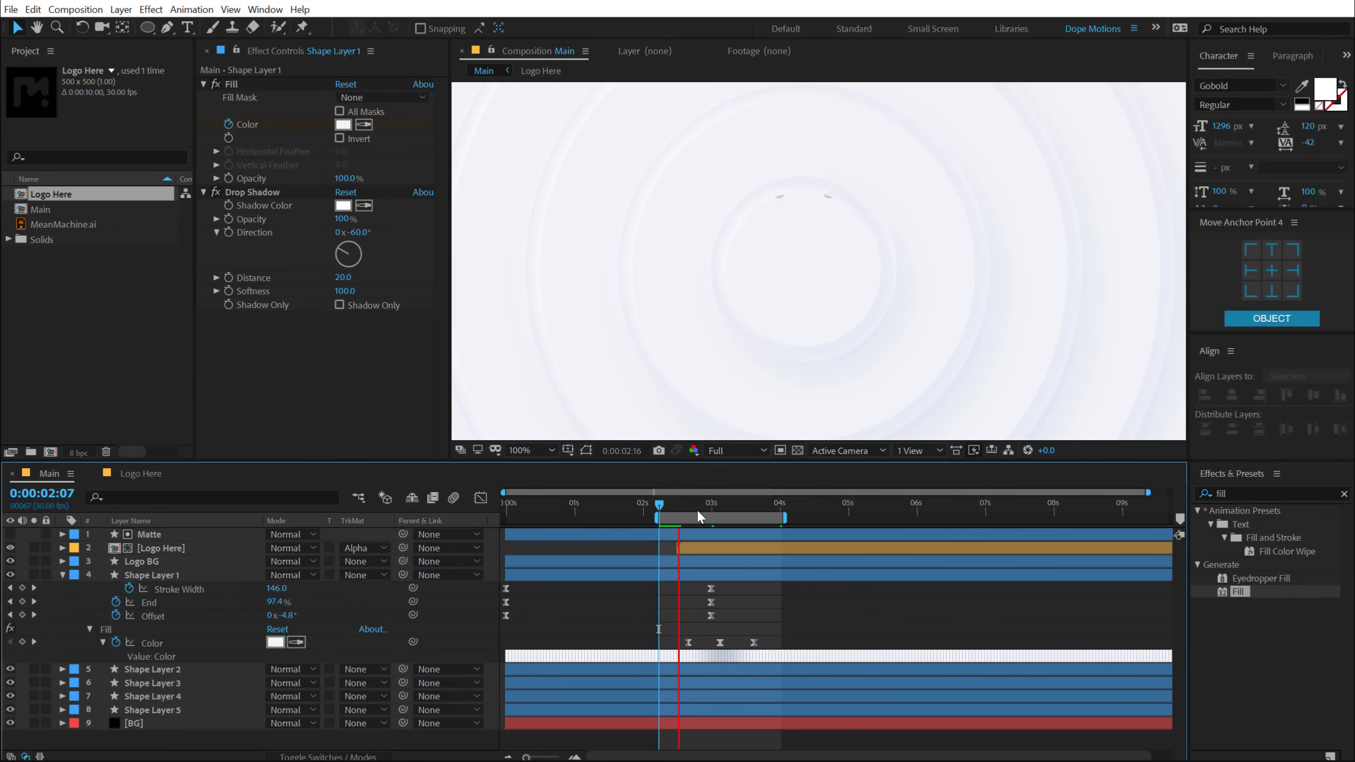
{"action": "left_click", "coordinate": [737, 450]}
{"action": "left_click", "coordinate": [729, 478]}
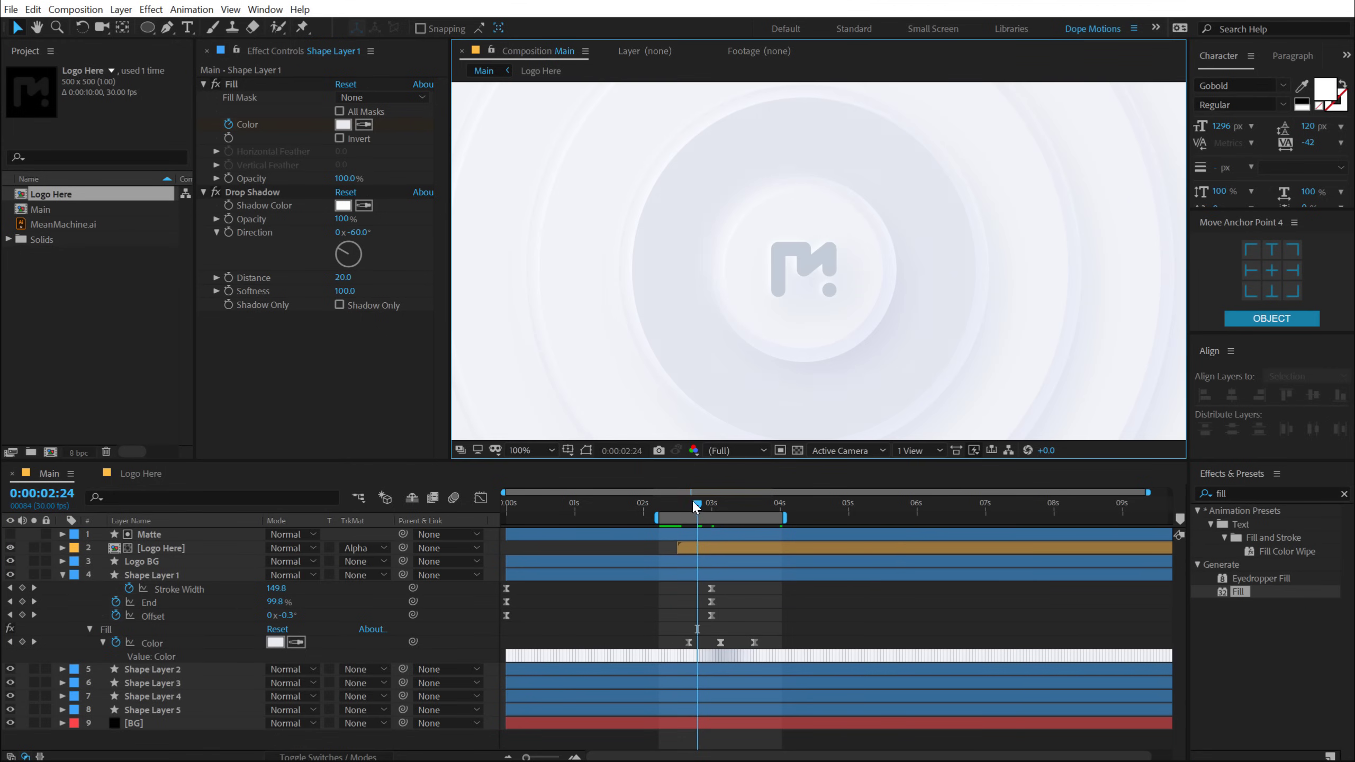
{"action": "key", "text": "space"}
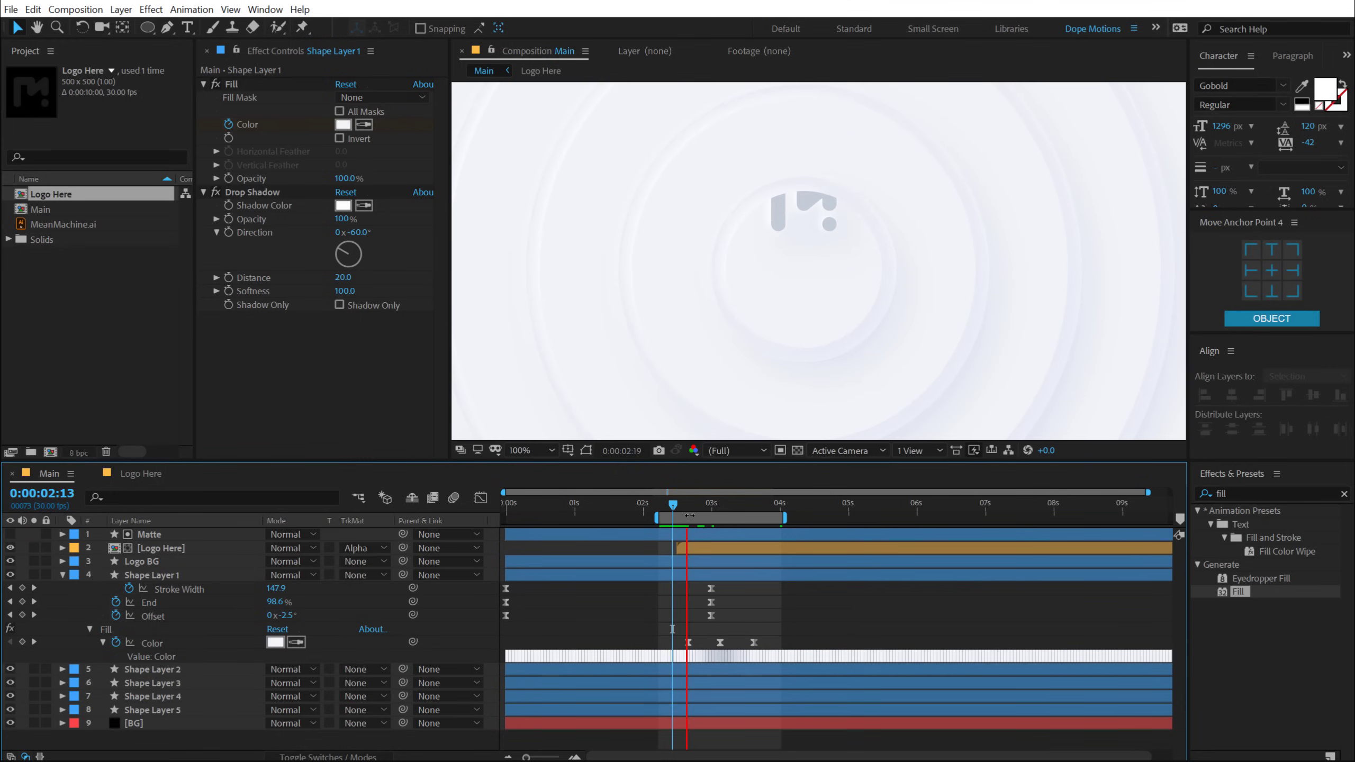
{"action": "key", "text": "space"}
{"action": "scroll", "coordinate": [726, 390], "scroll_direction": "down", "scroll_amount": 2}
{"action": "key", "text": "space"}
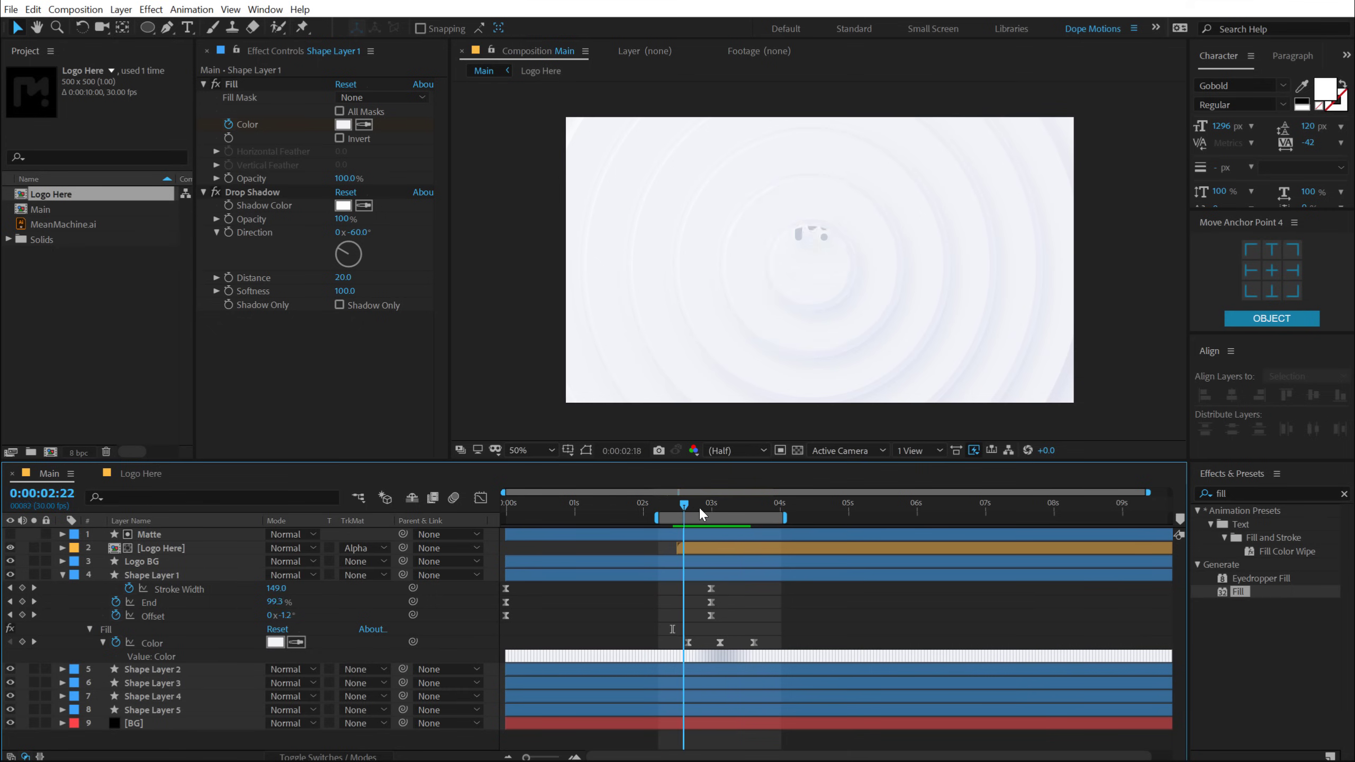
{"action": "mouse_move", "coordinate": [702, 510]}
{"action": "left_mouse_down"}
{"action": "mouse_move", "coordinate": [728, 508]}
{"action": "mouse_move", "coordinate": [689, 515]}
{"action": "left_mouse_up"}
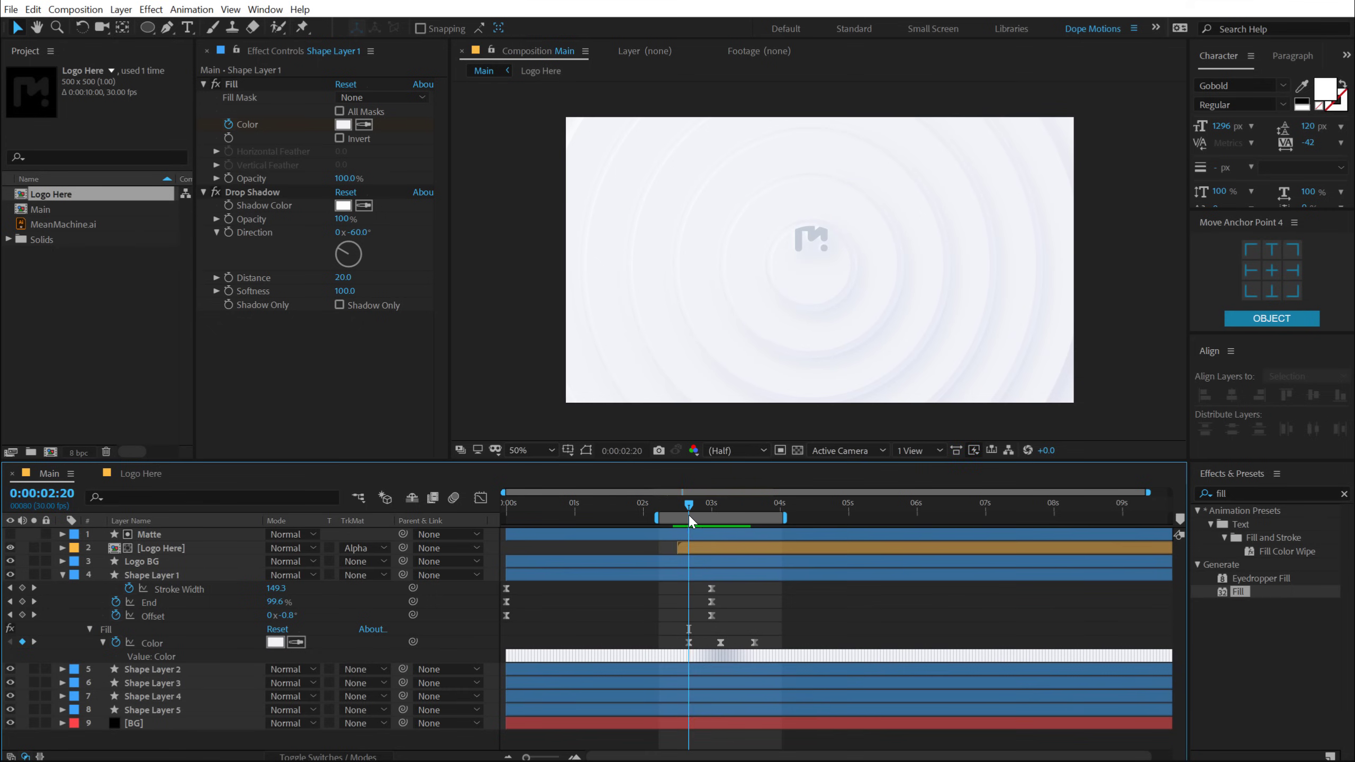
{"action": "left_click", "coordinate": [698, 575]}
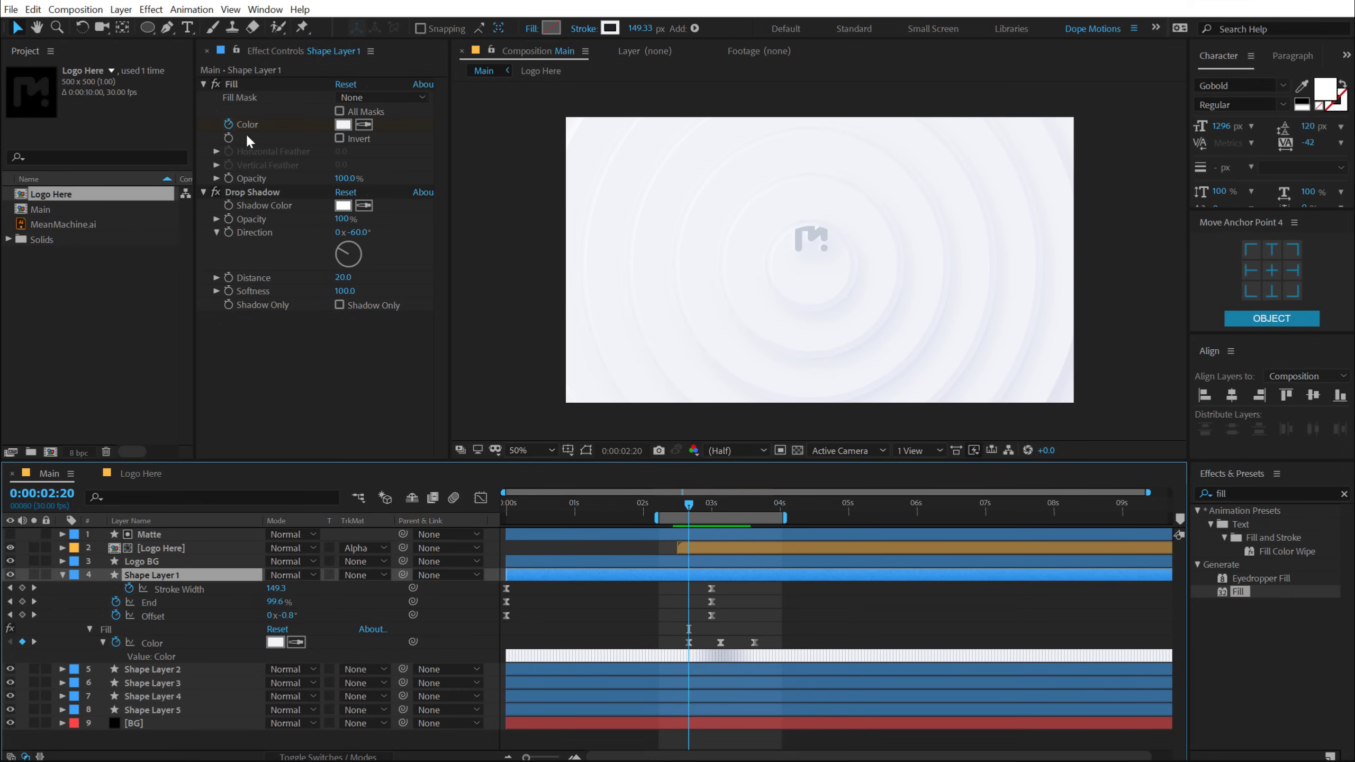
Paste Shape Layer 1's keyframed Fill effect onto Shape Layers 2–5
{"action": "left_click", "coordinate": [235, 84]}
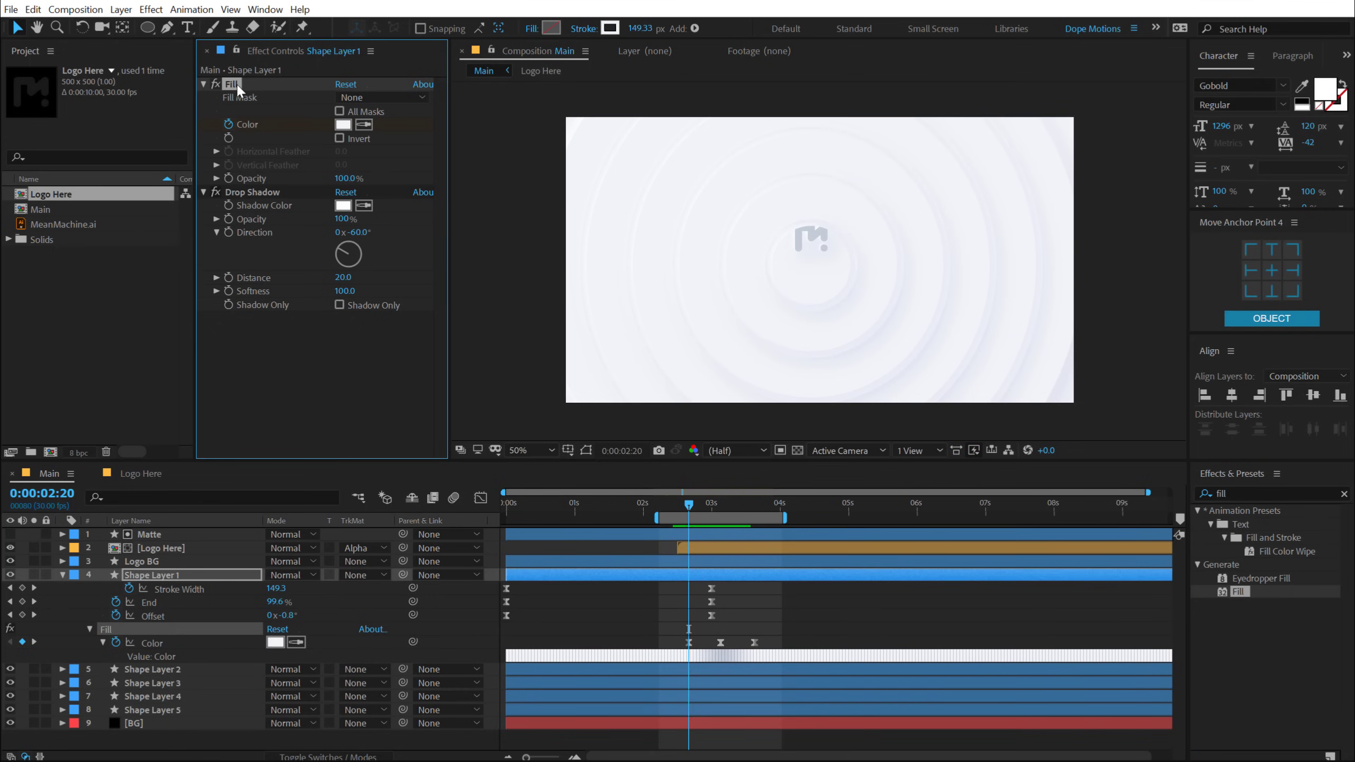
{"action": "left_click", "coordinate": [170, 668]}
{"action": "left_click", "coordinate": [170, 707], "text": "shift"}
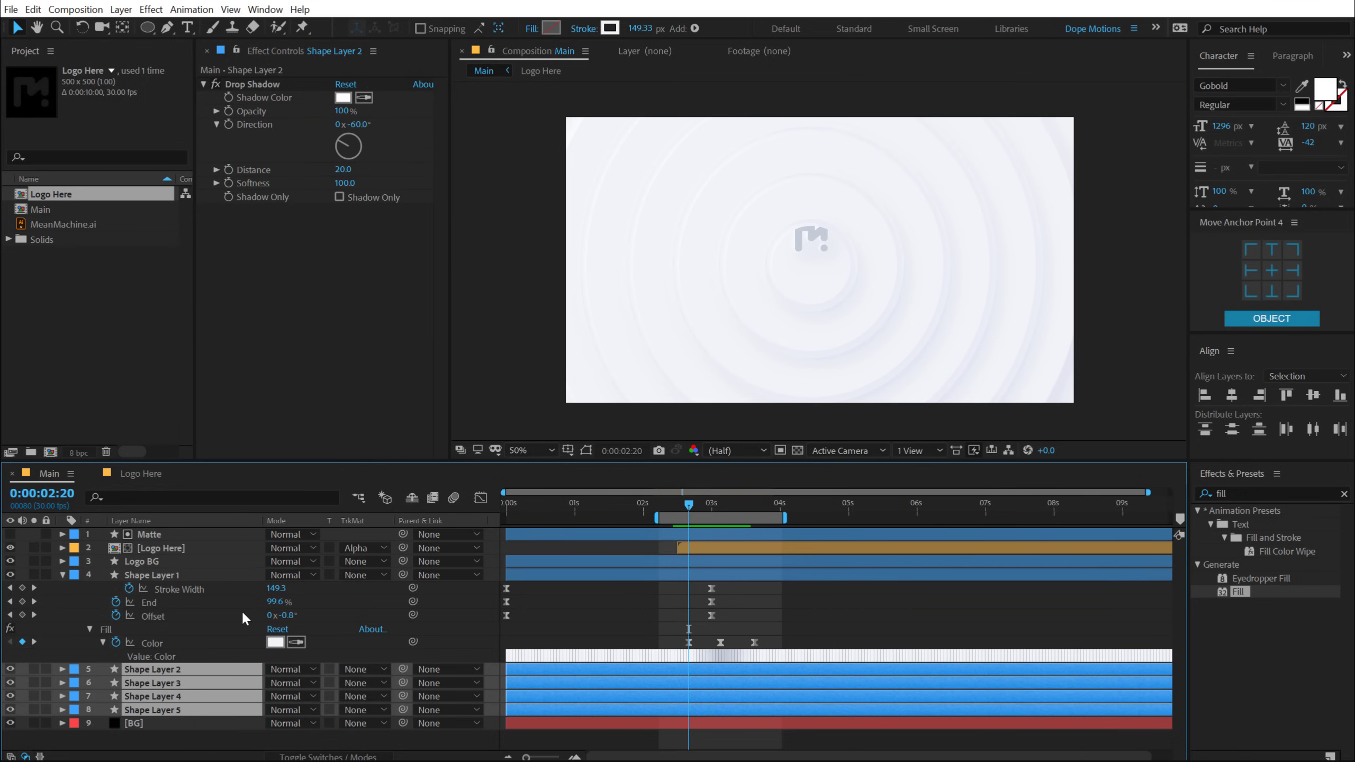
{"action": "key", "text": "ctrl+v"}
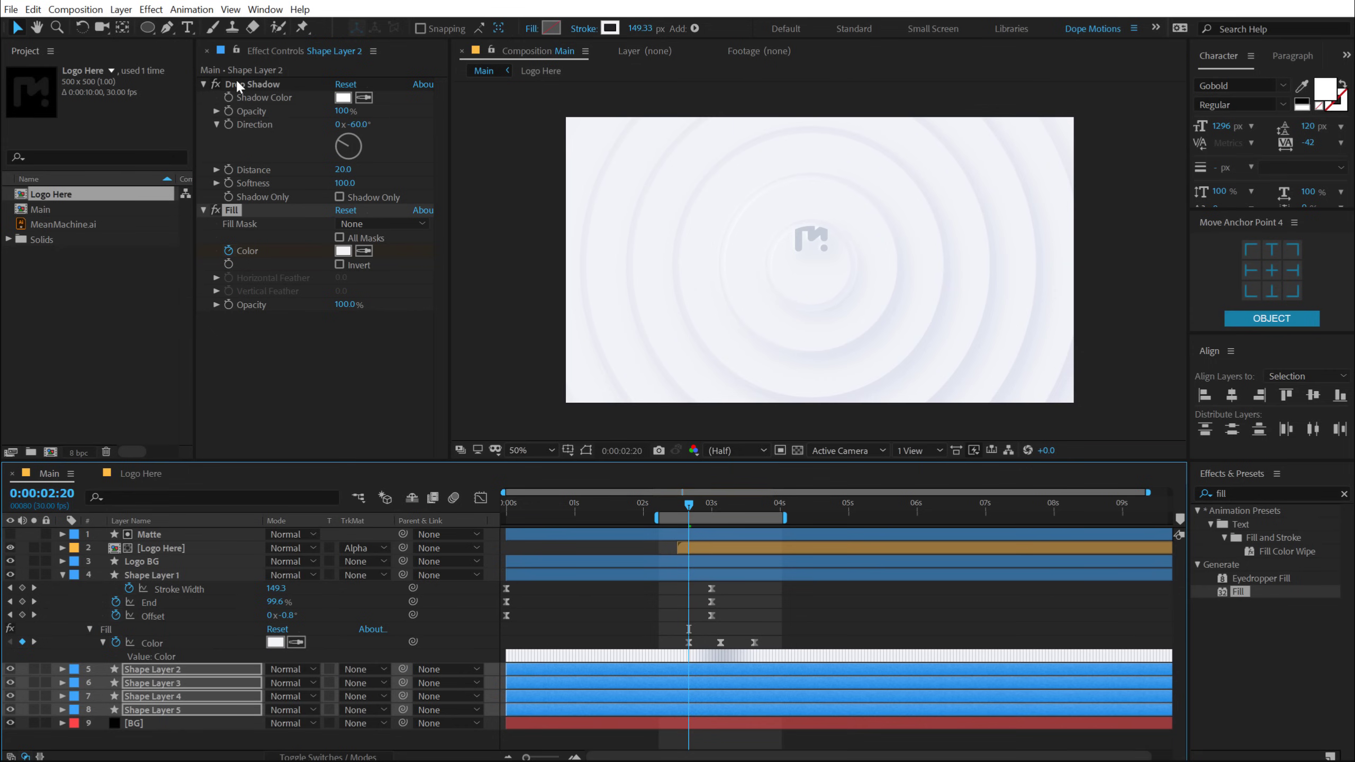
Move Drop Shadow below Fill in the Effect Controls of Shape Layers 2, 3, 4 and 5
{"action": "left_click_drag", "start_coordinate": [235, 82], "coordinate": [273, 322]}
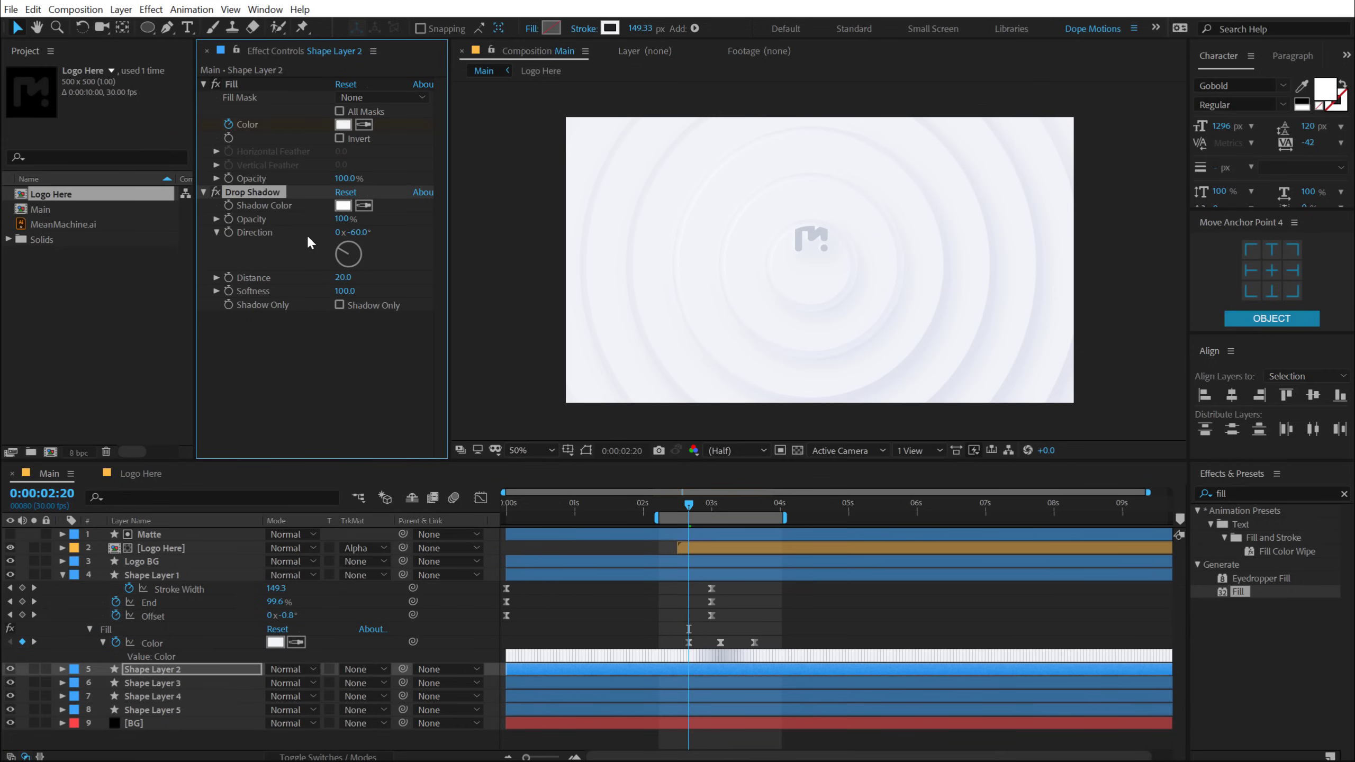
{"action": "left_click", "coordinate": [149, 683]}
{"action": "left_click_drag", "start_coordinate": [243, 88], "coordinate": [247, 321]}
{"action": "left_click", "coordinate": [152, 697]}
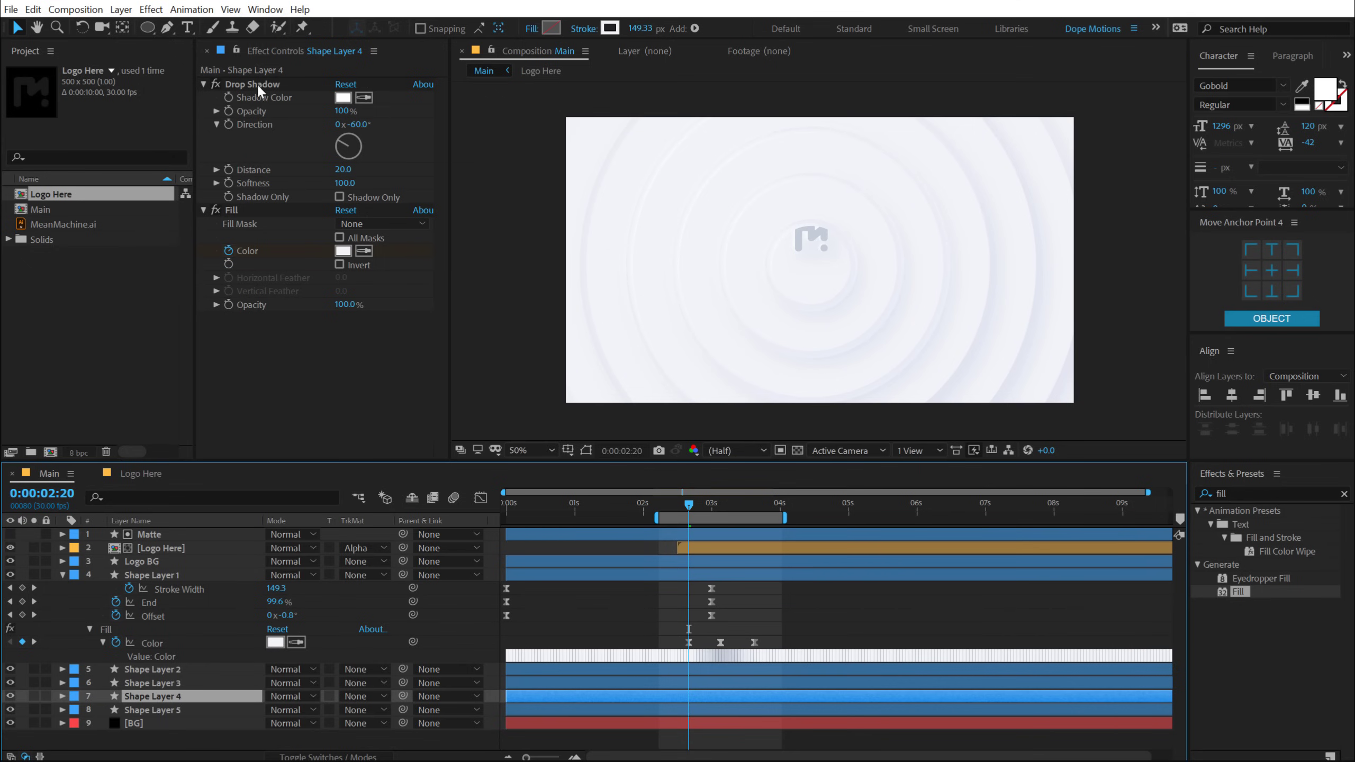
{"action": "left_click_drag", "start_coordinate": [256, 83], "coordinate": [262, 320]}
{"action": "left_click", "coordinate": [159, 707]}
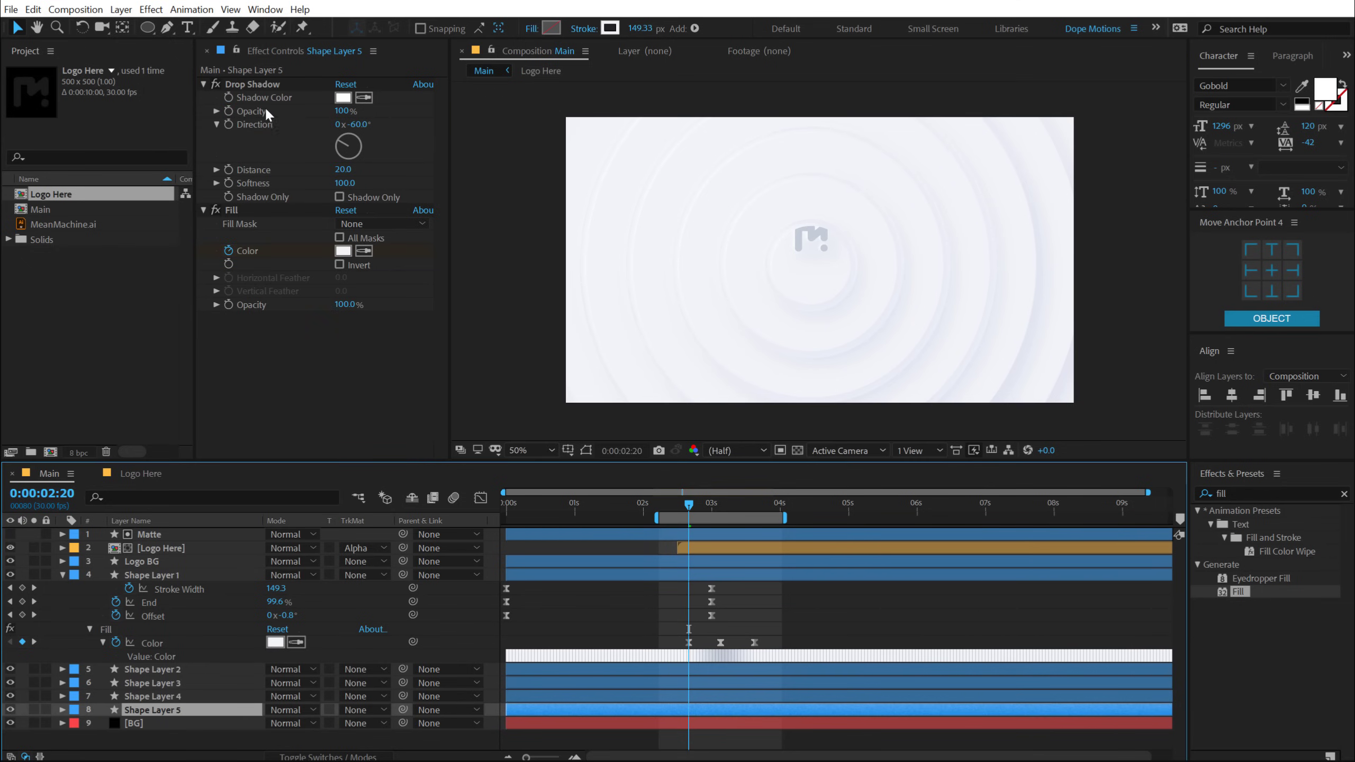
{"action": "left_click_drag", "start_coordinate": [249, 84], "coordinate": [251, 311]}
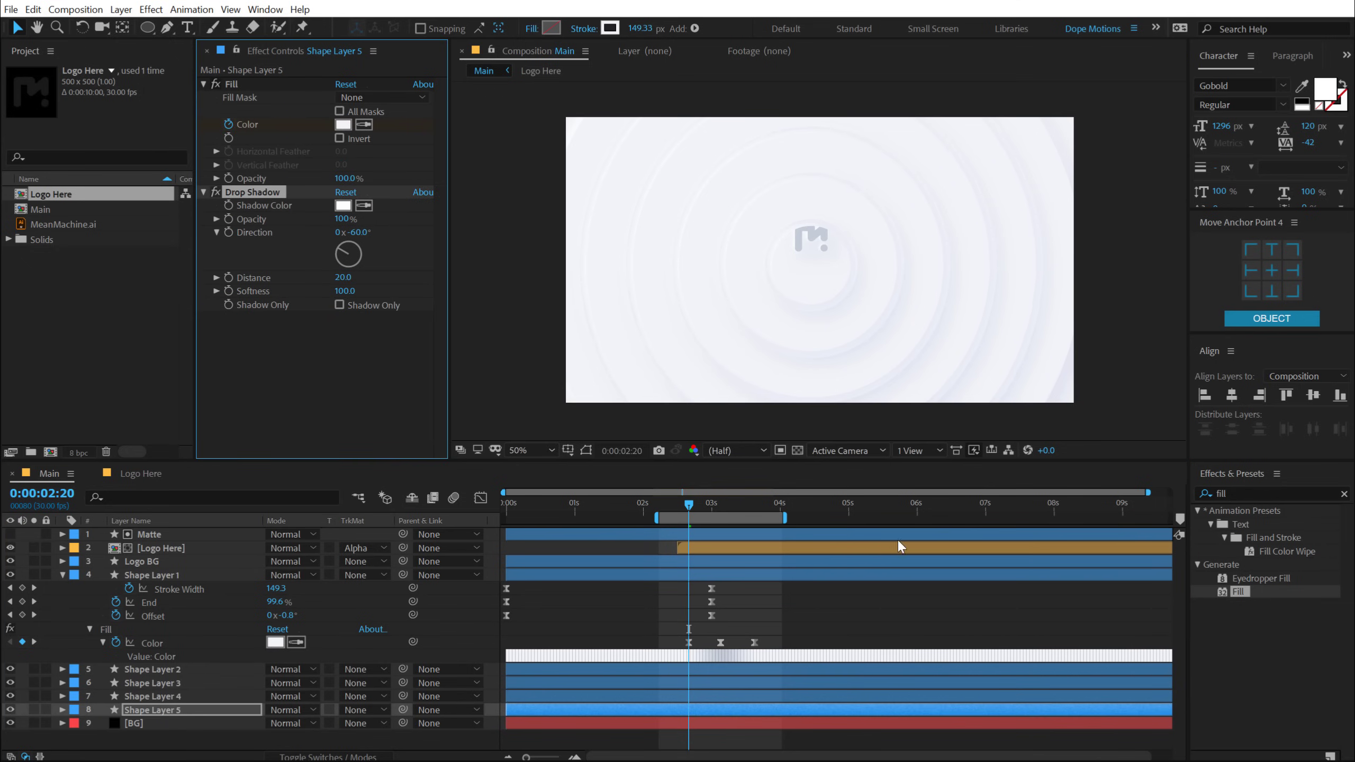
Collapse Shape Layer 1's properties and select Shape Layers 1–5 together
{"action": "left_click", "coordinate": [62, 575]}
{"action": "left_click", "coordinate": [146, 576]}
{"action": "left_click", "coordinate": [142, 626], "text": "shift"}
Reveal the five shape layers' keyframed properties in an enlarged, zoomed-in timeline
{"action": "key", "text": "u"}
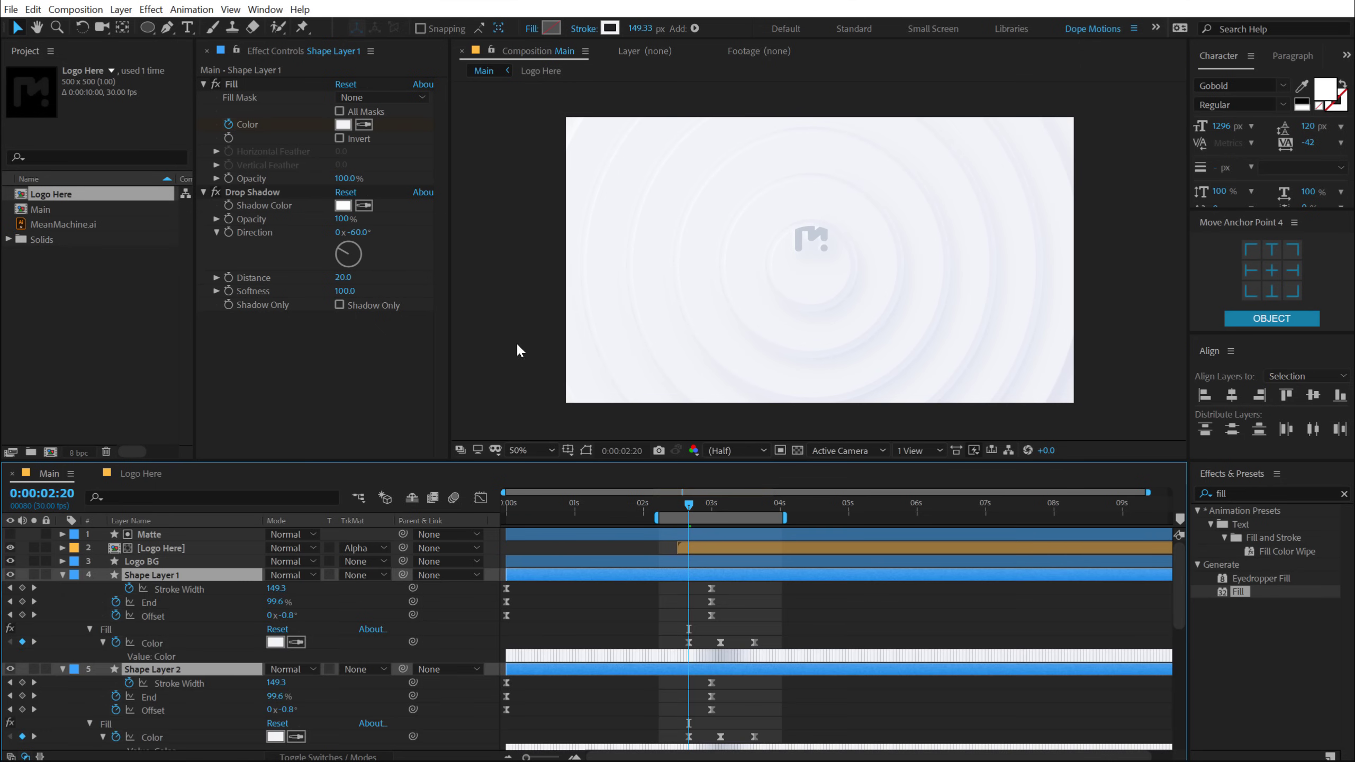
{"action": "left_click_drag", "start_coordinate": [134, 462], "coordinate": [171, 160]}
{"action": "scroll", "coordinate": [702, 282], "scroll_direction": "up", "scroll_amount": 2}
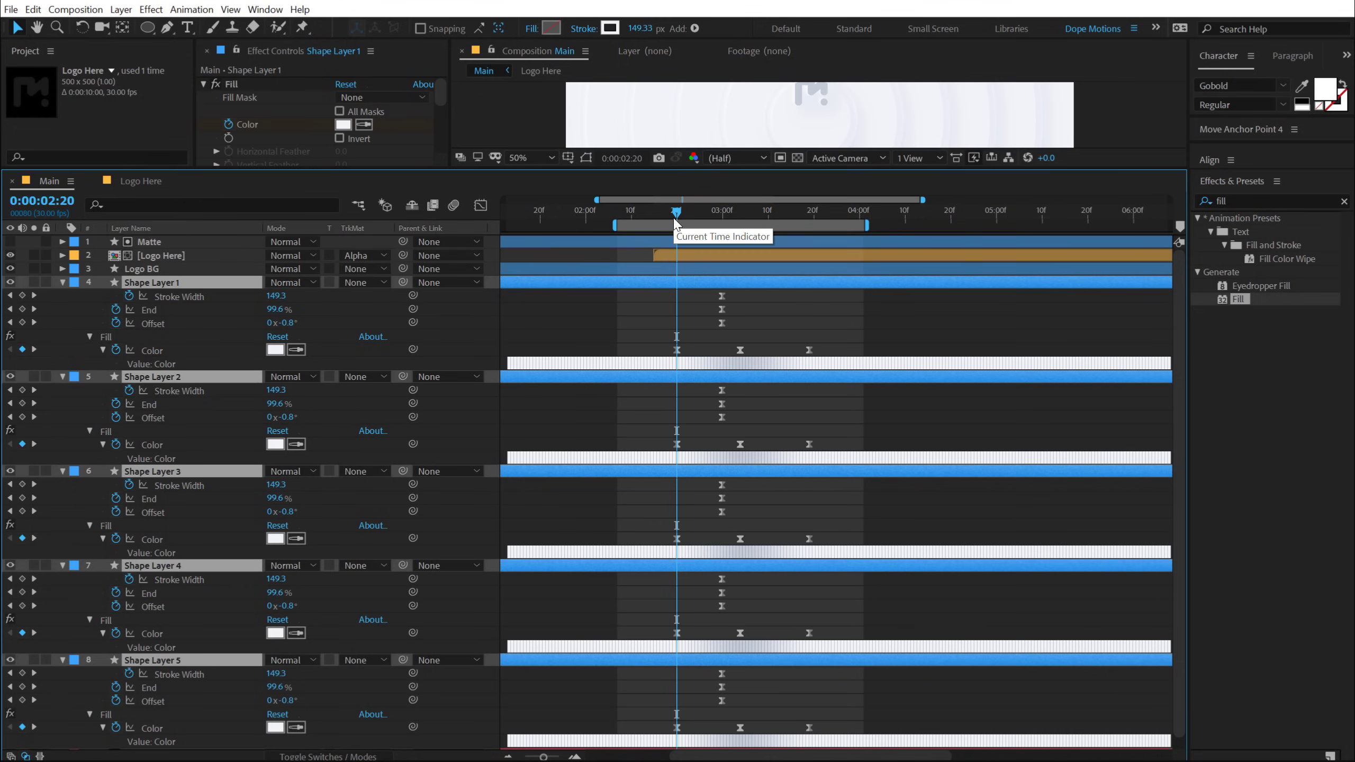
Offset the Color keyframes of Shape Layers 2–5 by two more frames per successive ring
{"action": "key", "text": "Page_Down"}
{"action": "key", "text": "Page_Down"}
{"action": "left_click_drag", "start_coordinate": [655, 452], "coordinate": [816, 445]}
{"action": "key", "text": "Page_Down"}
{"action": "key", "text": "Page_Down"}
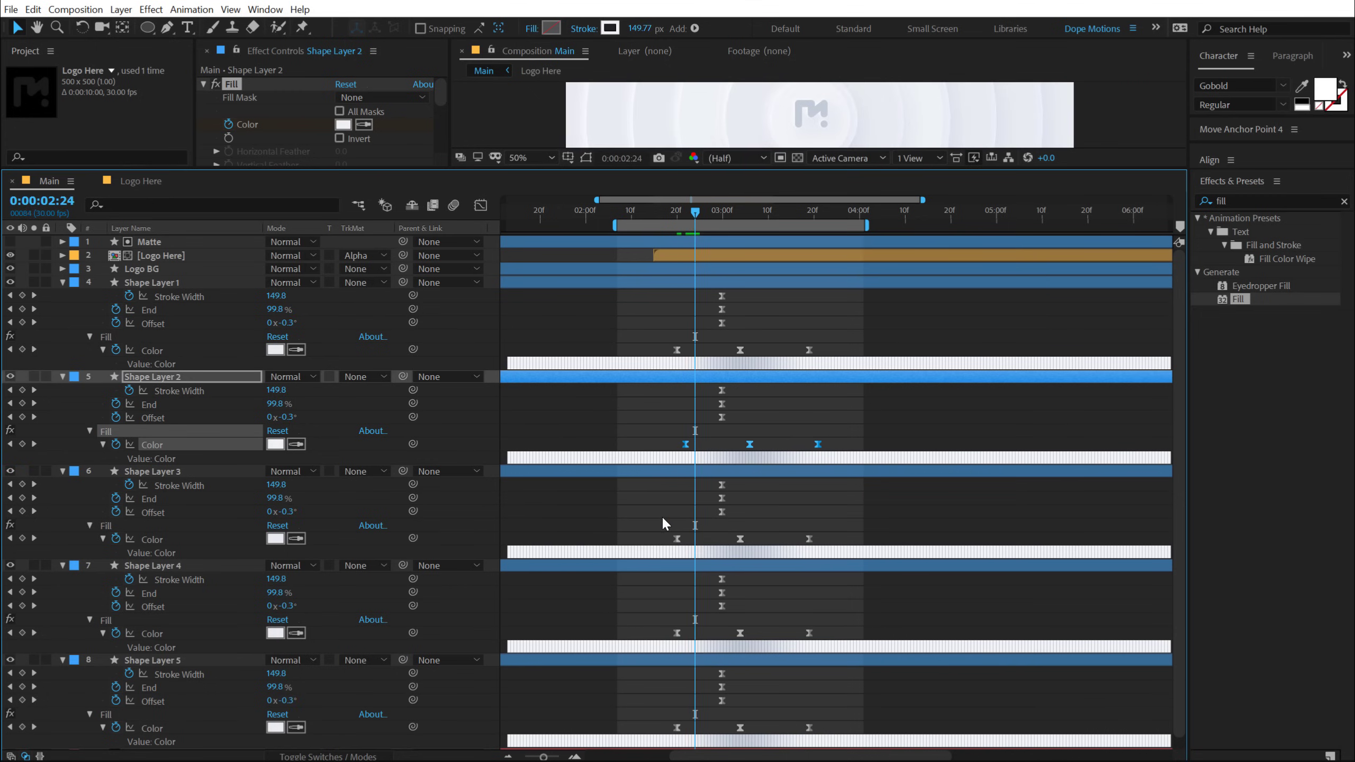
{"action": "left_click_drag", "start_coordinate": [661, 524], "coordinate": [828, 542]}
{"action": "key", "text": "Page_Down"}
{"action": "key", "text": "Page_Down"}
{"action": "left_click_drag", "start_coordinate": [667, 625], "coordinate": [836, 637]}
{"action": "key", "text": "Page_Down"}
{"action": "key", "text": "Page_Down"}
{"action": "left_click_drag", "start_coordinate": [661, 718], "coordinate": [846, 732]}
Deselect the keyframes and collapse all layers' revealed properties
{"action": "left_click", "coordinate": [871, 707]}
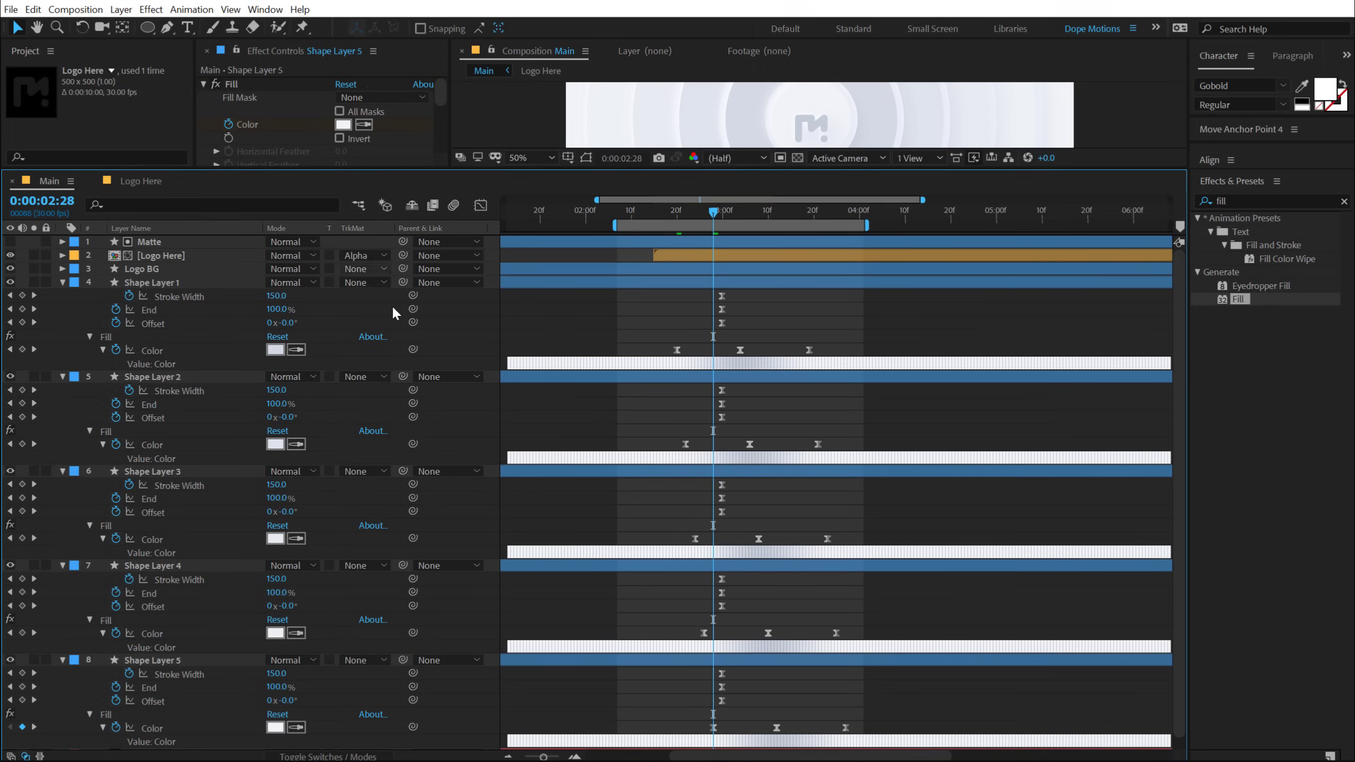
{"action": "key", "text": "ctrl+a"}
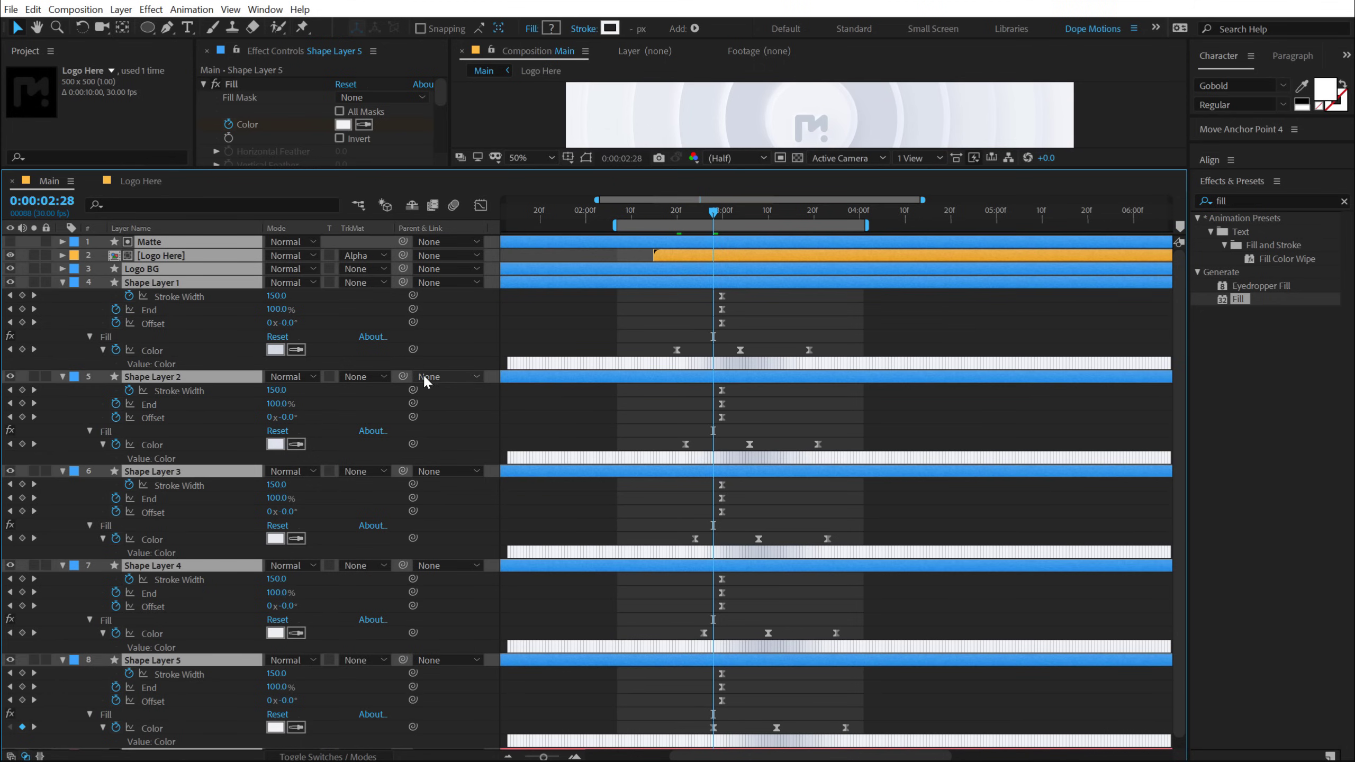
{"action": "key", "text": "u"}
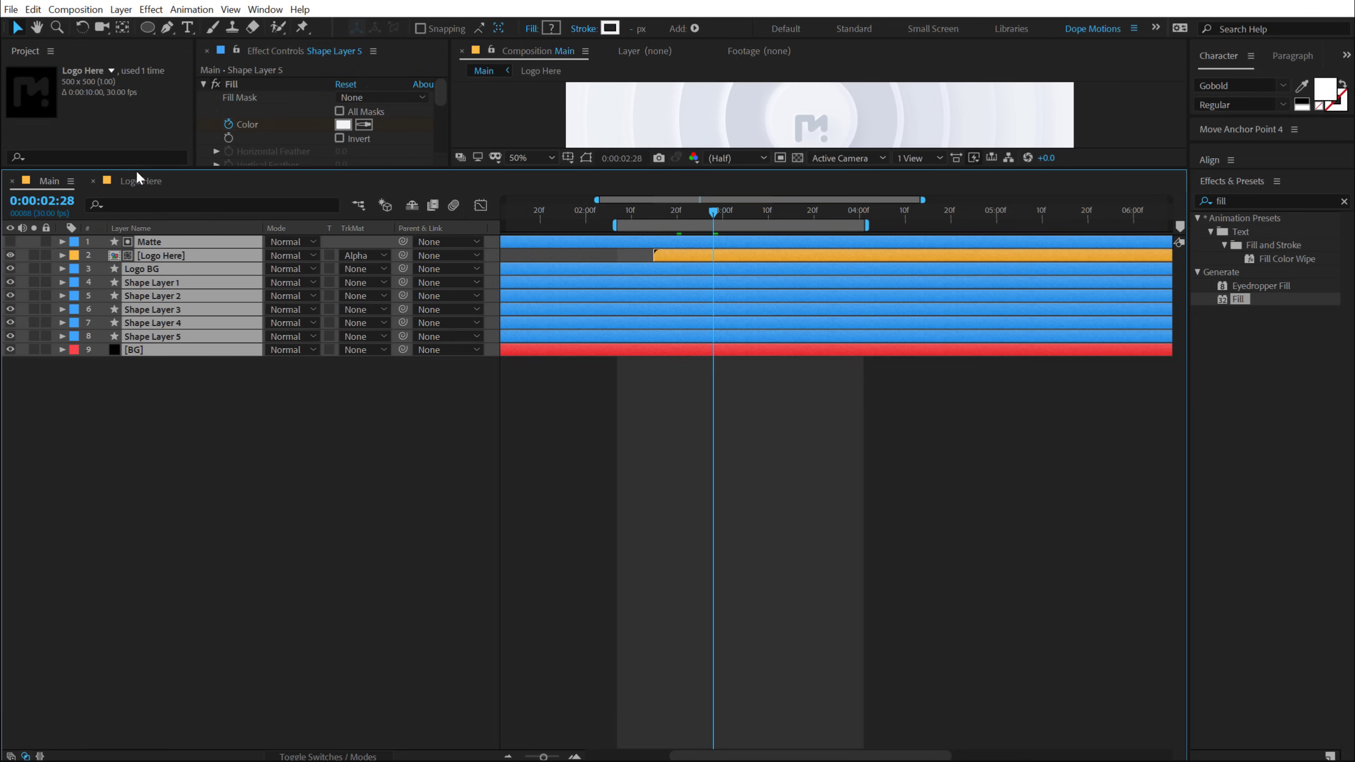
Restore the composition viewer, zoom the timeline to full duration and find the animation's end
{"action": "left_click_drag", "start_coordinate": [145, 216], "coordinate": [768, 570]}
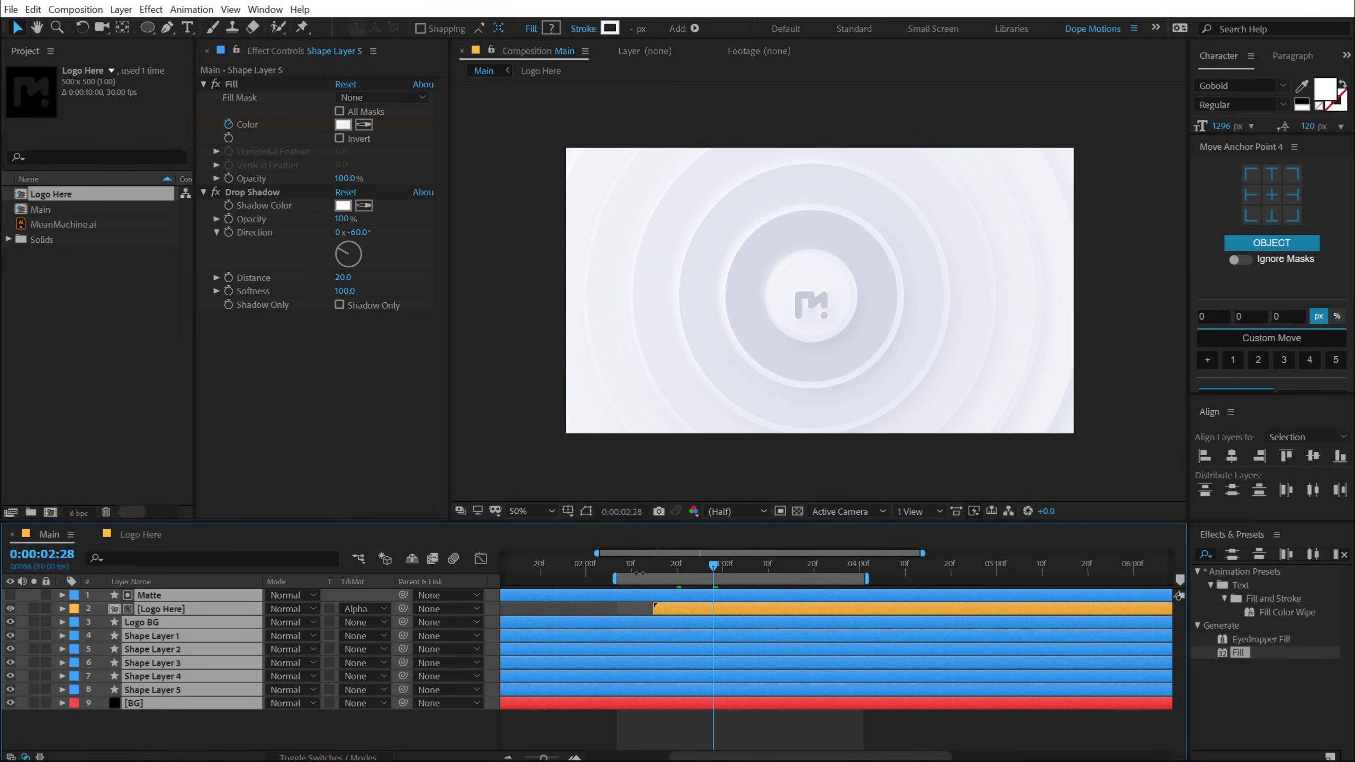
{"action": "key", "text": ";"}
{"action": "left_click_drag", "start_coordinate": [645, 566], "coordinate": [774, 592]}
End the work area at 4:20 and preview the ring flash from 2:11
{"action": "key", "text": "n"}
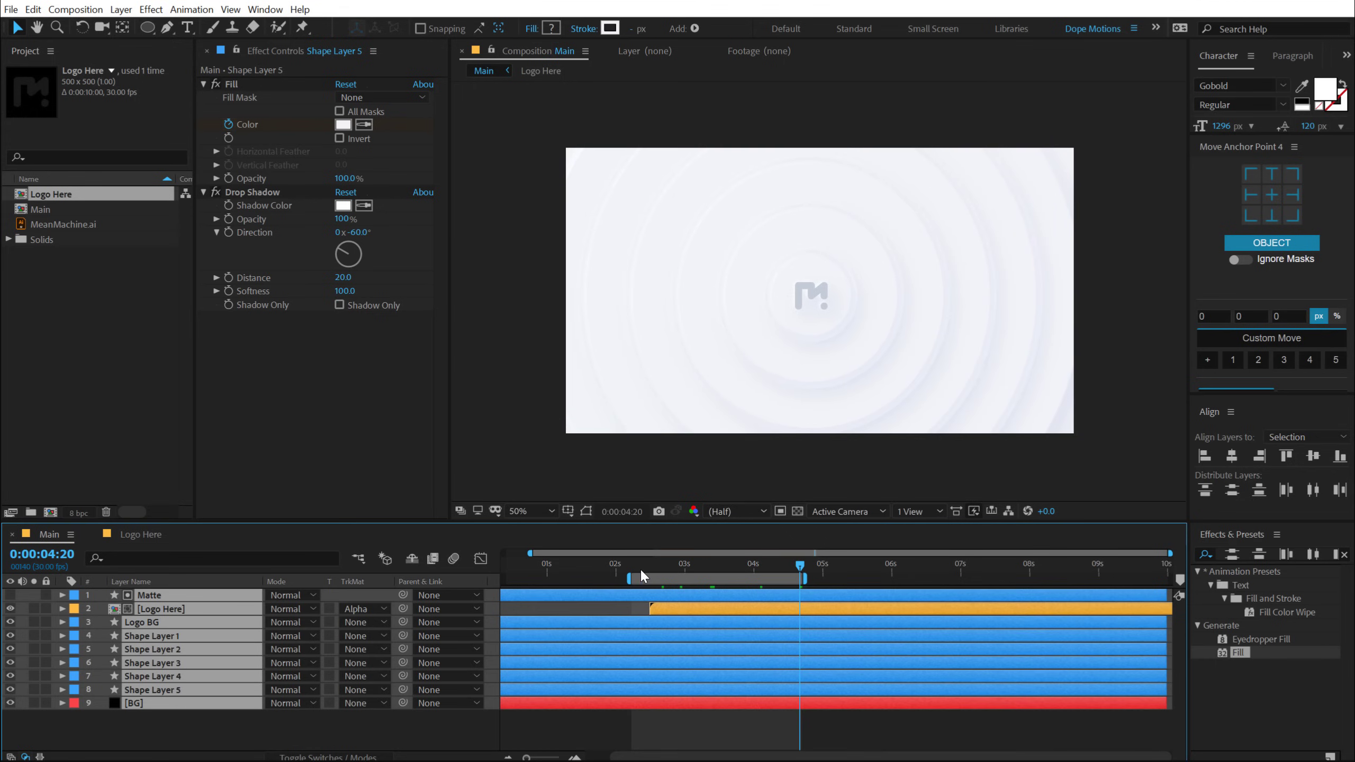
{"action": "left_click", "coordinate": [640, 568]}
{"action": "key", "text": "space"}
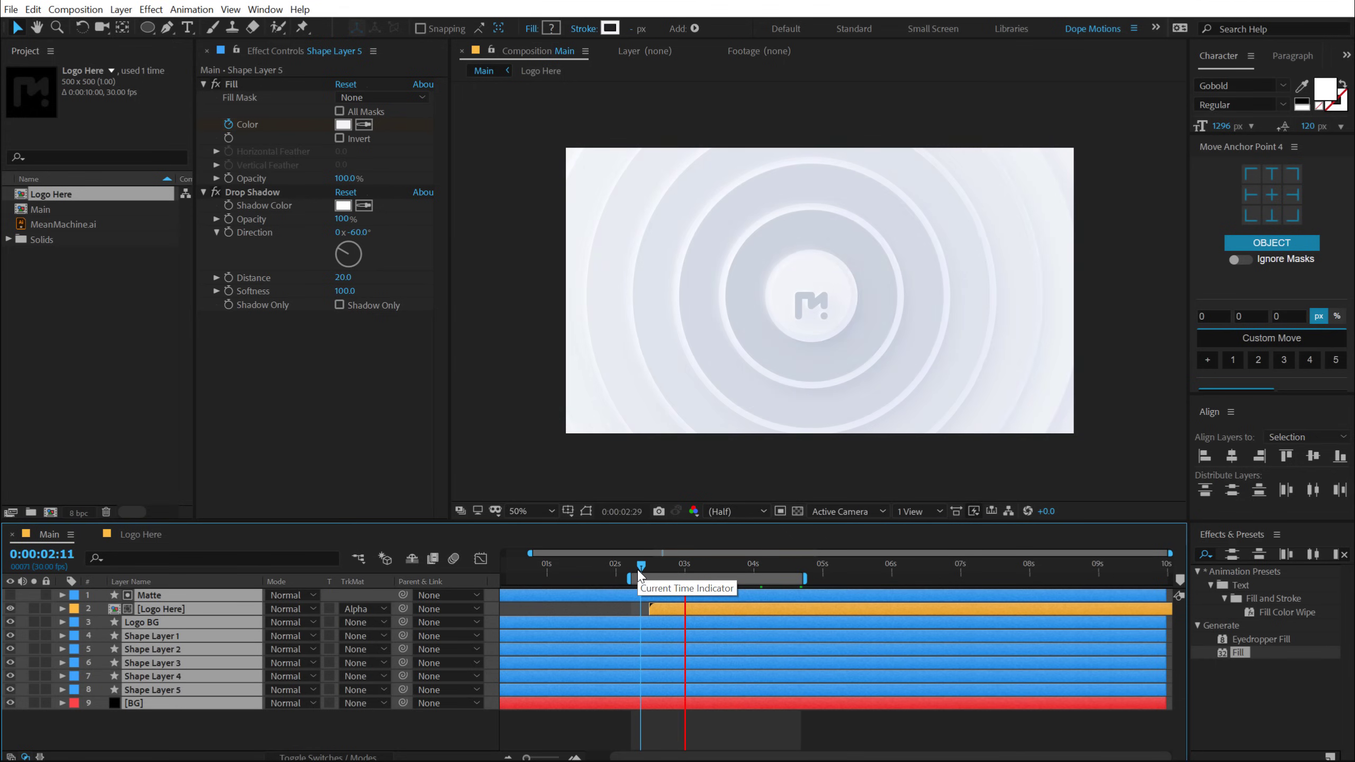